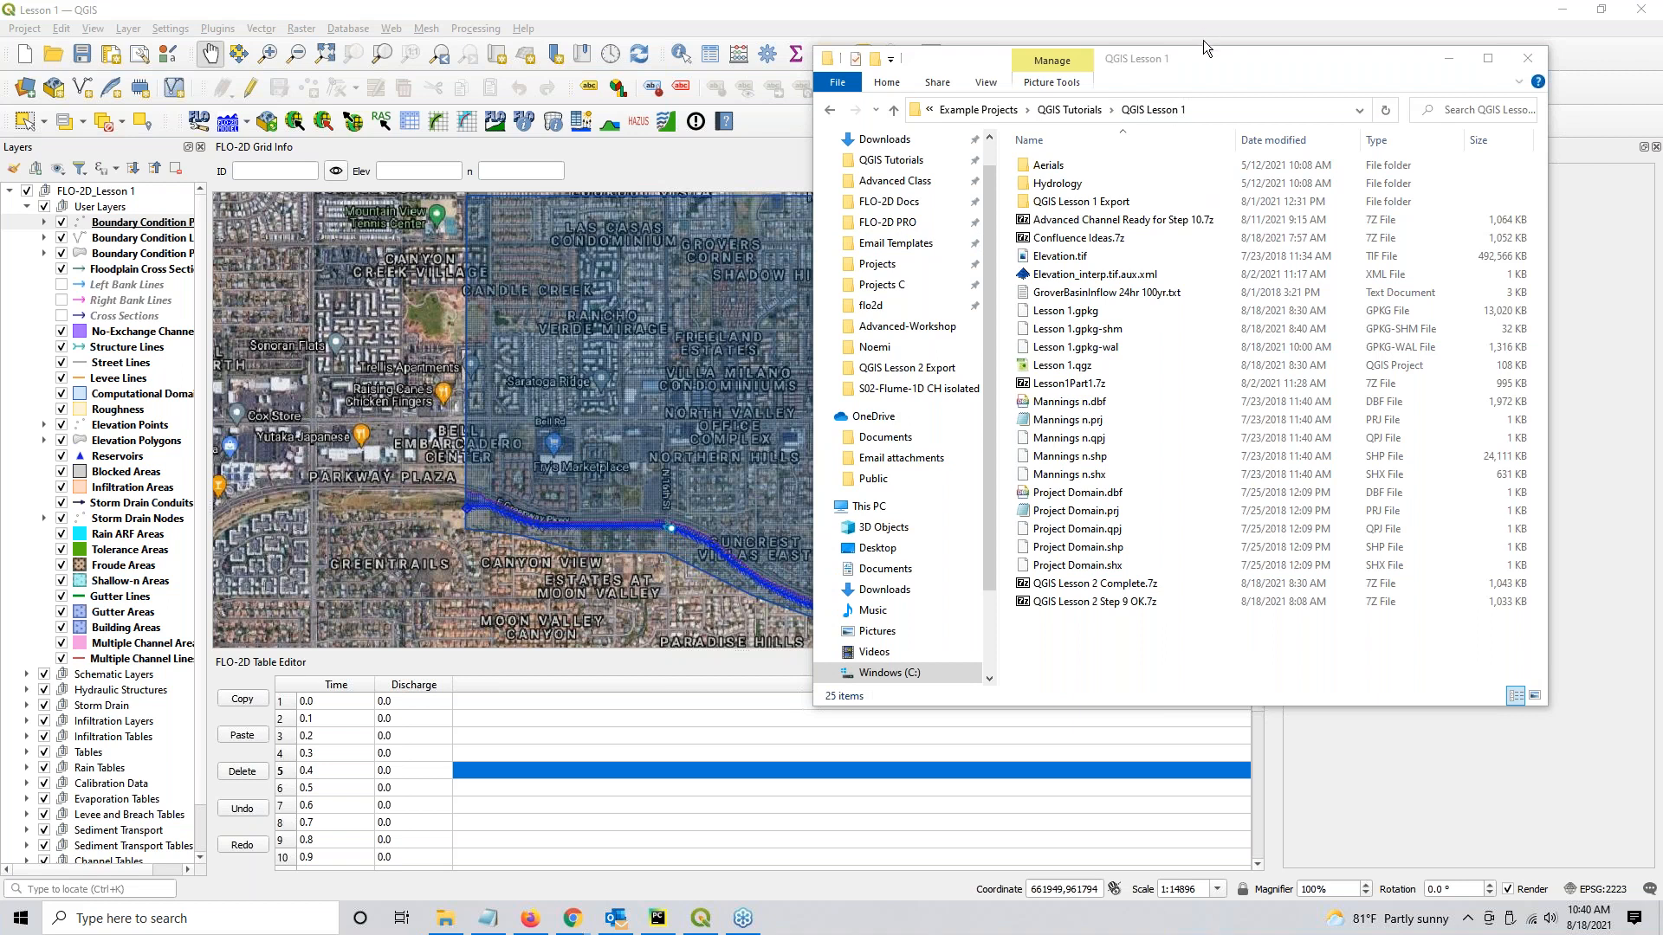
Close the open Lesson 1 project in QGIS, keeping the QGIS Lesson 1 folder window open.
{"action": "left_click_drag", "start_coordinate": [1206, 62], "coordinate": [1032, 134]}
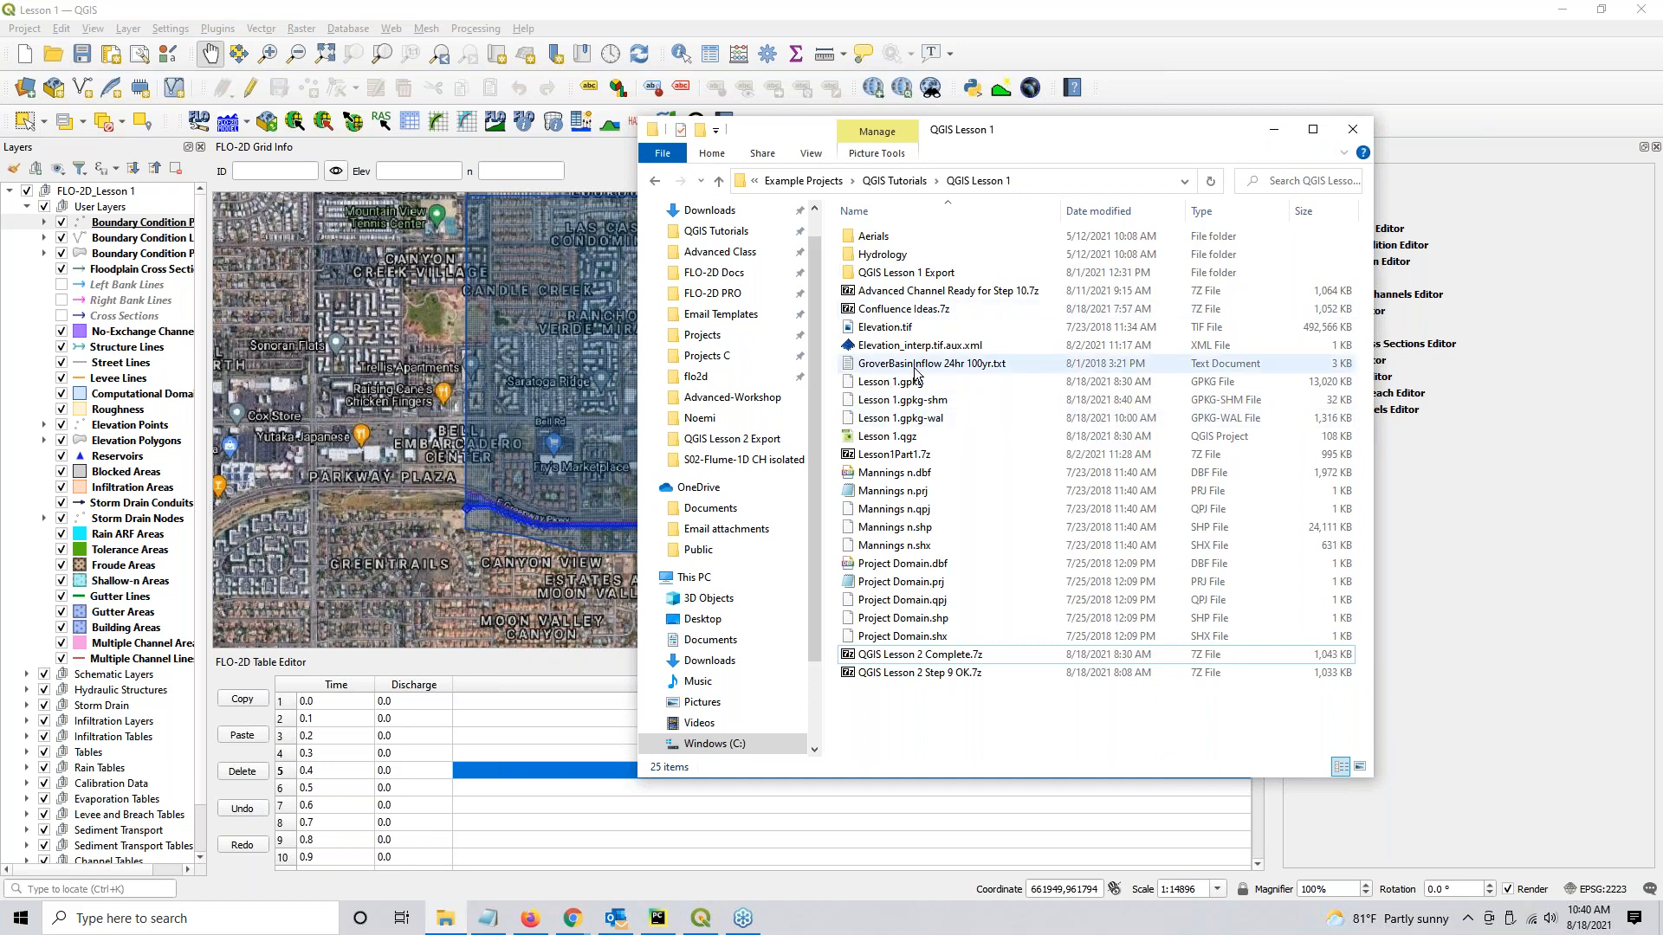
{"action": "left_click_drag", "start_coordinate": [1032, 132], "coordinate": [1662, 164]}
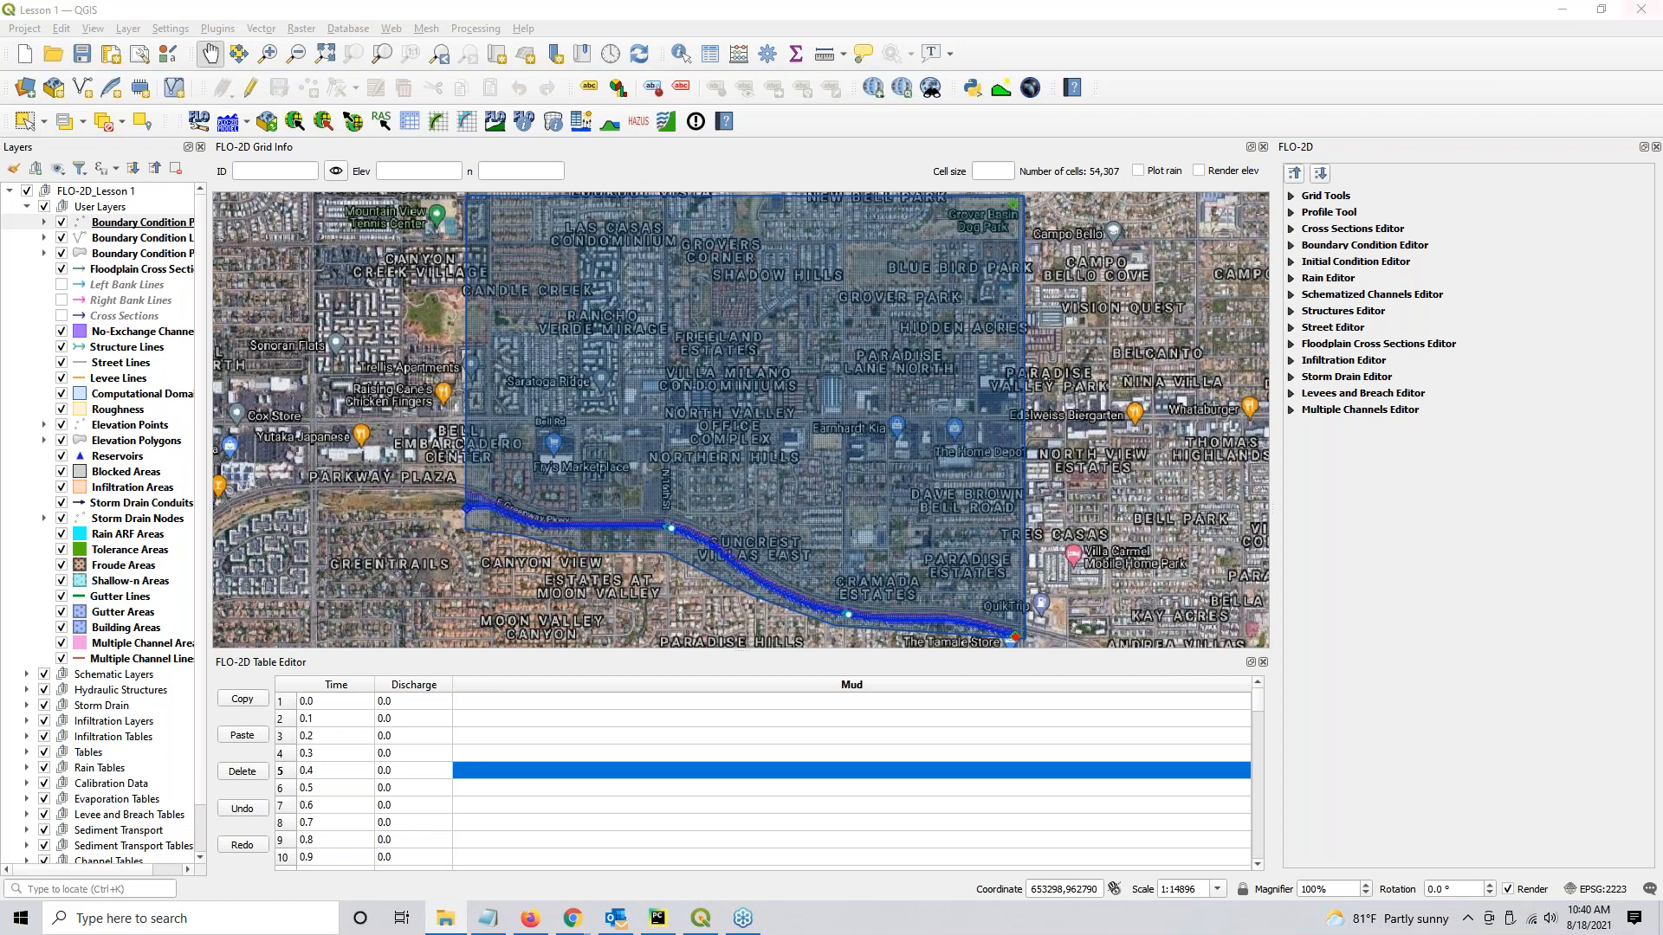
{"action": "left_click_drag", "start_coordinate": [1662, 11], "coordinate": [951, 115]}
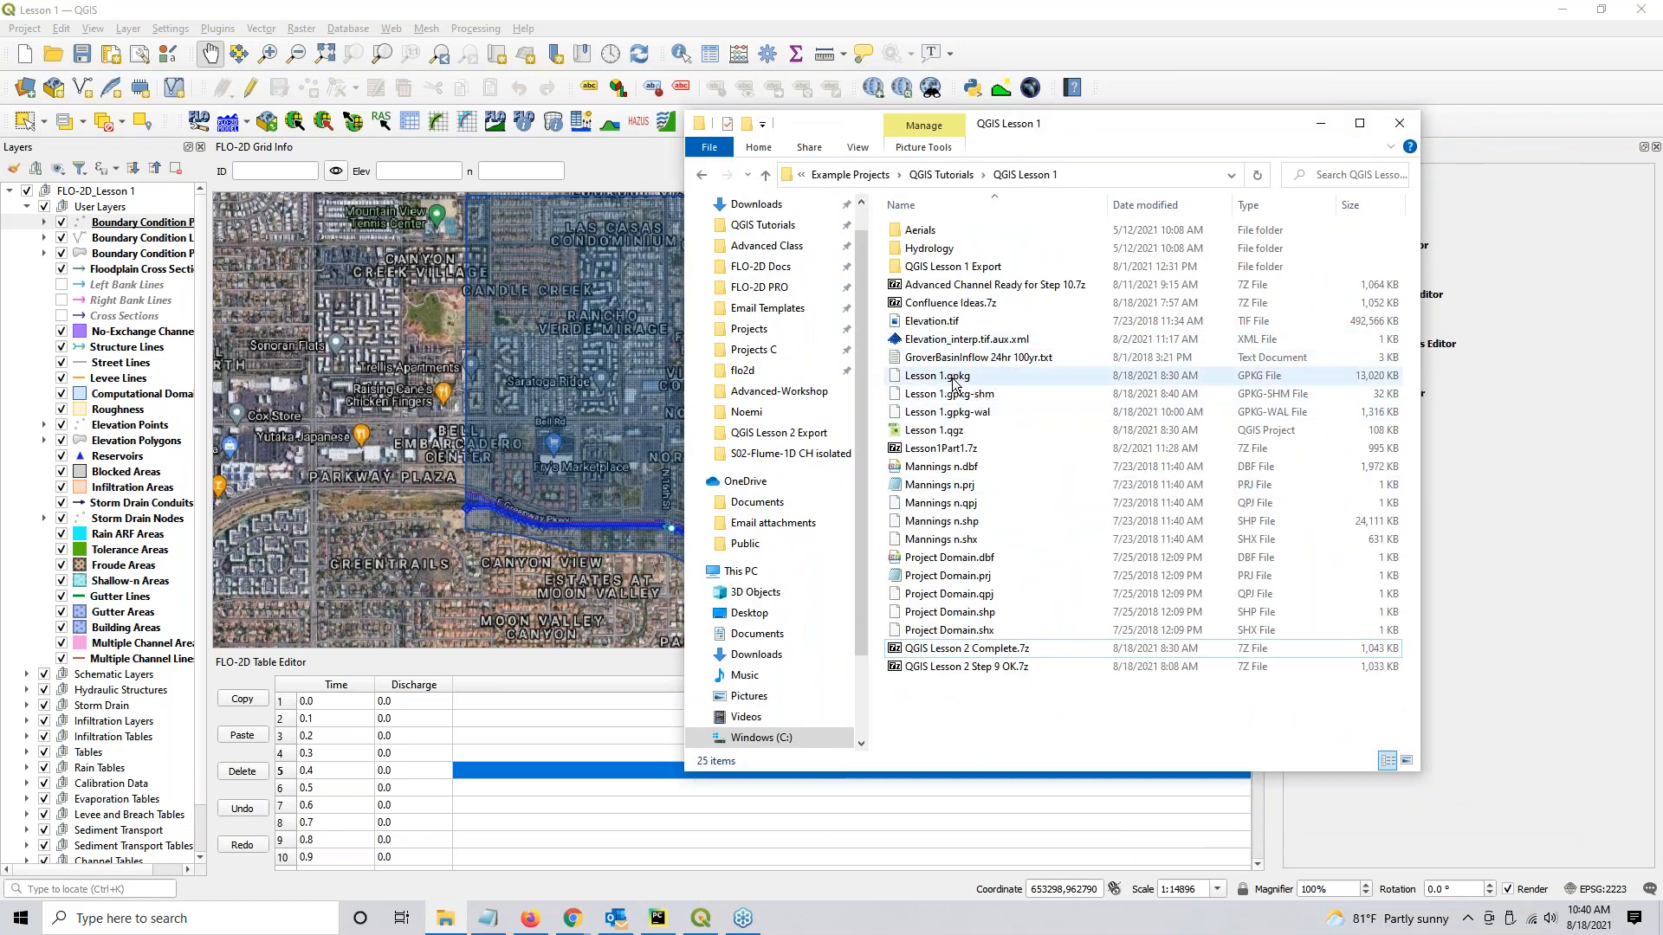
{"action": "left_click", "coordinate": [1633, 15]}
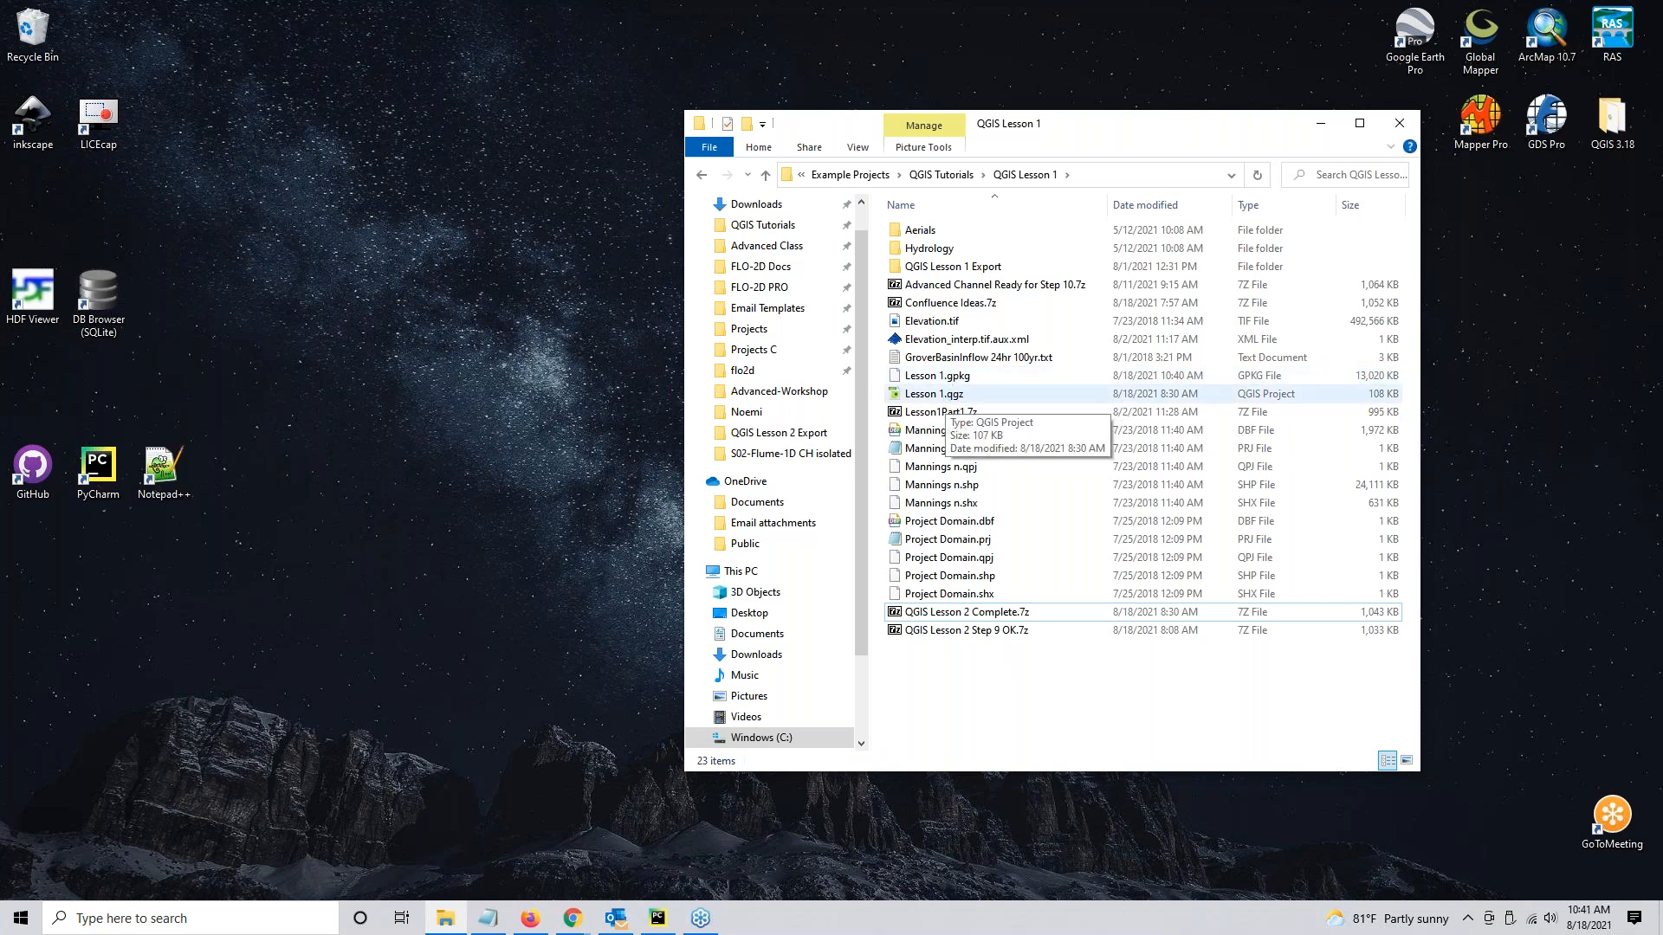
Delete Lesson 1.gpkg and Lesson 1.qgz from the QGIS Lesson 1 folder.
{"action": "left_click", "coordinate": [946, 395]}
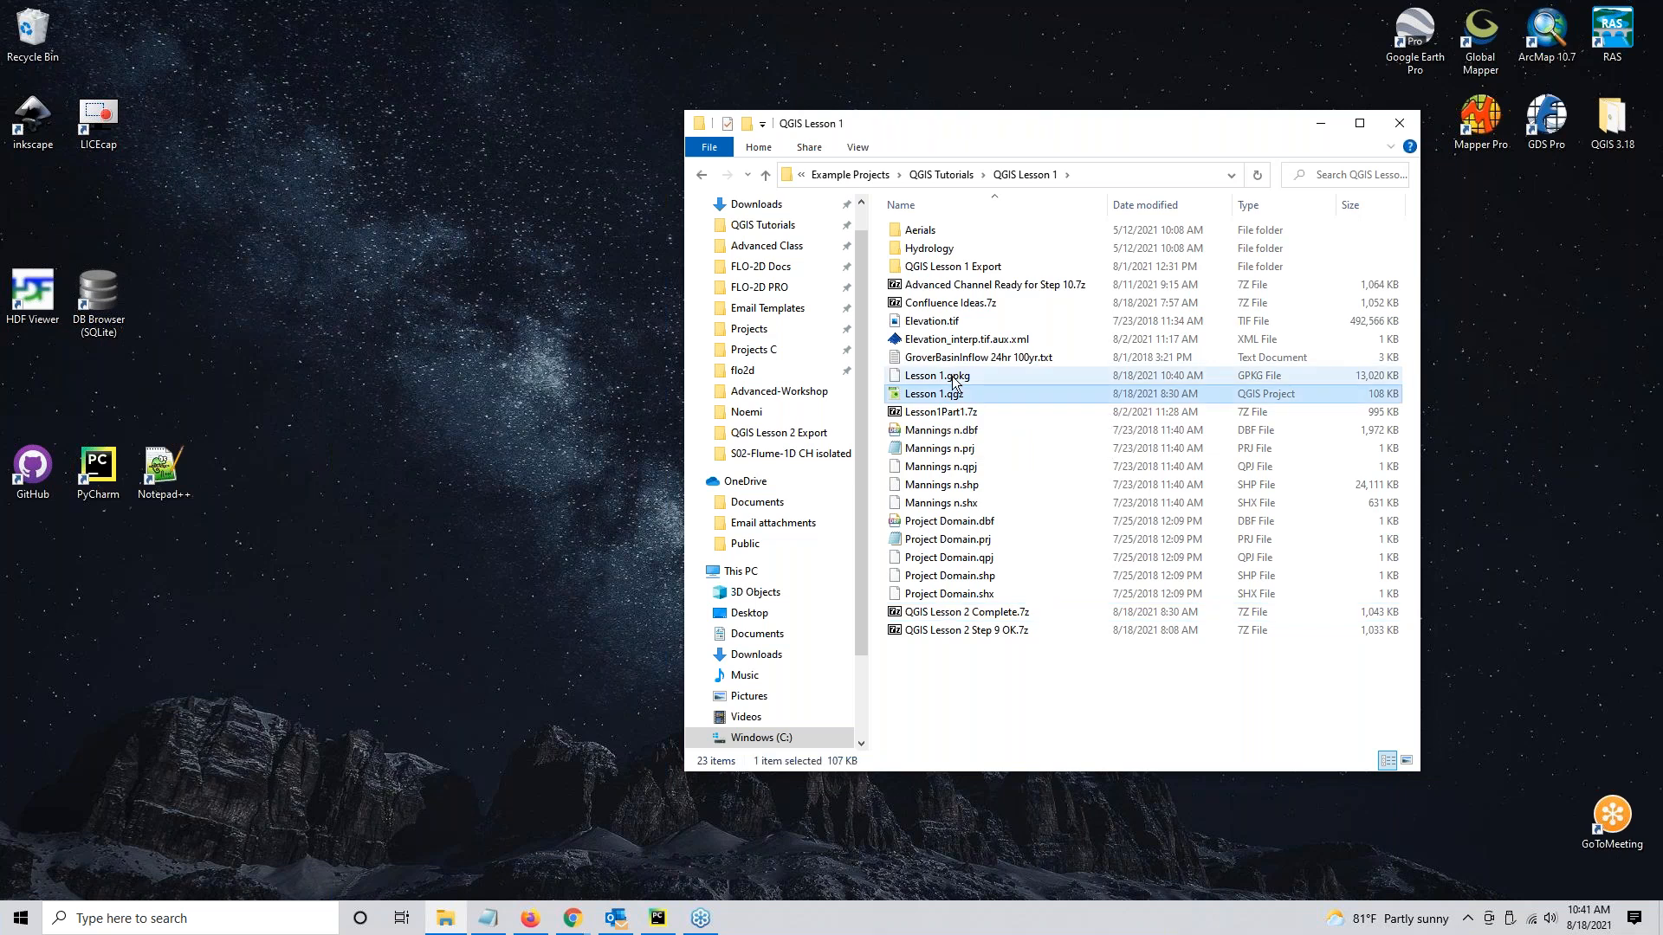
{"action": "left_click", "coordinate": [953, 378], "text": "ctrl"}
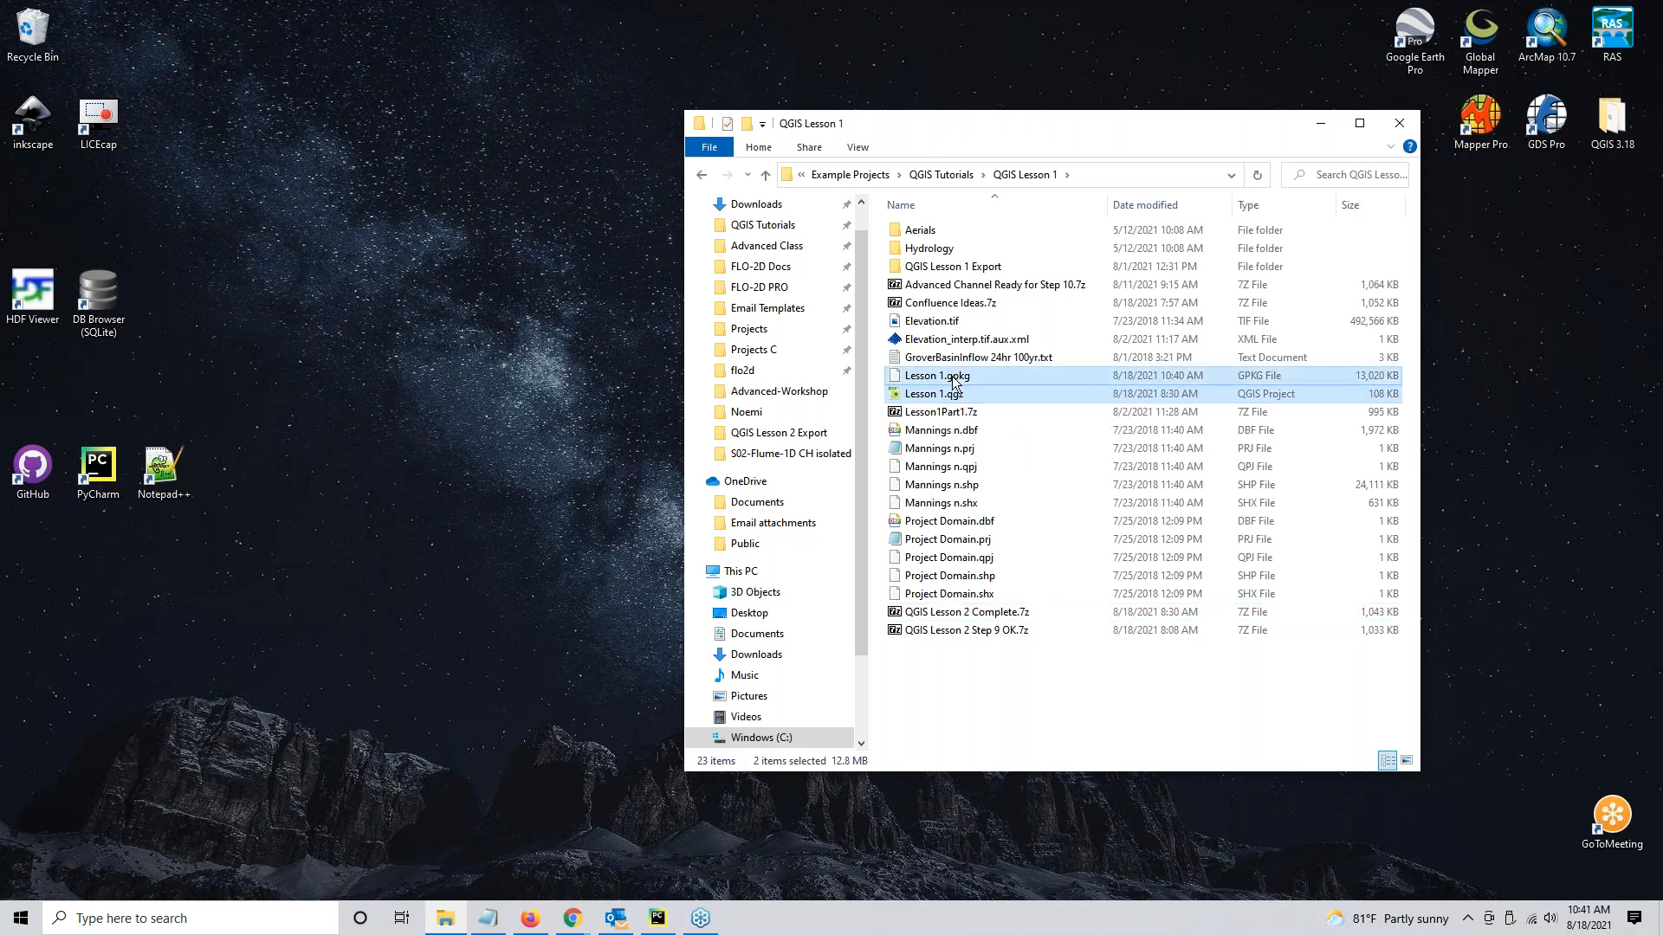
{"action": "key", "text": "Delete"}
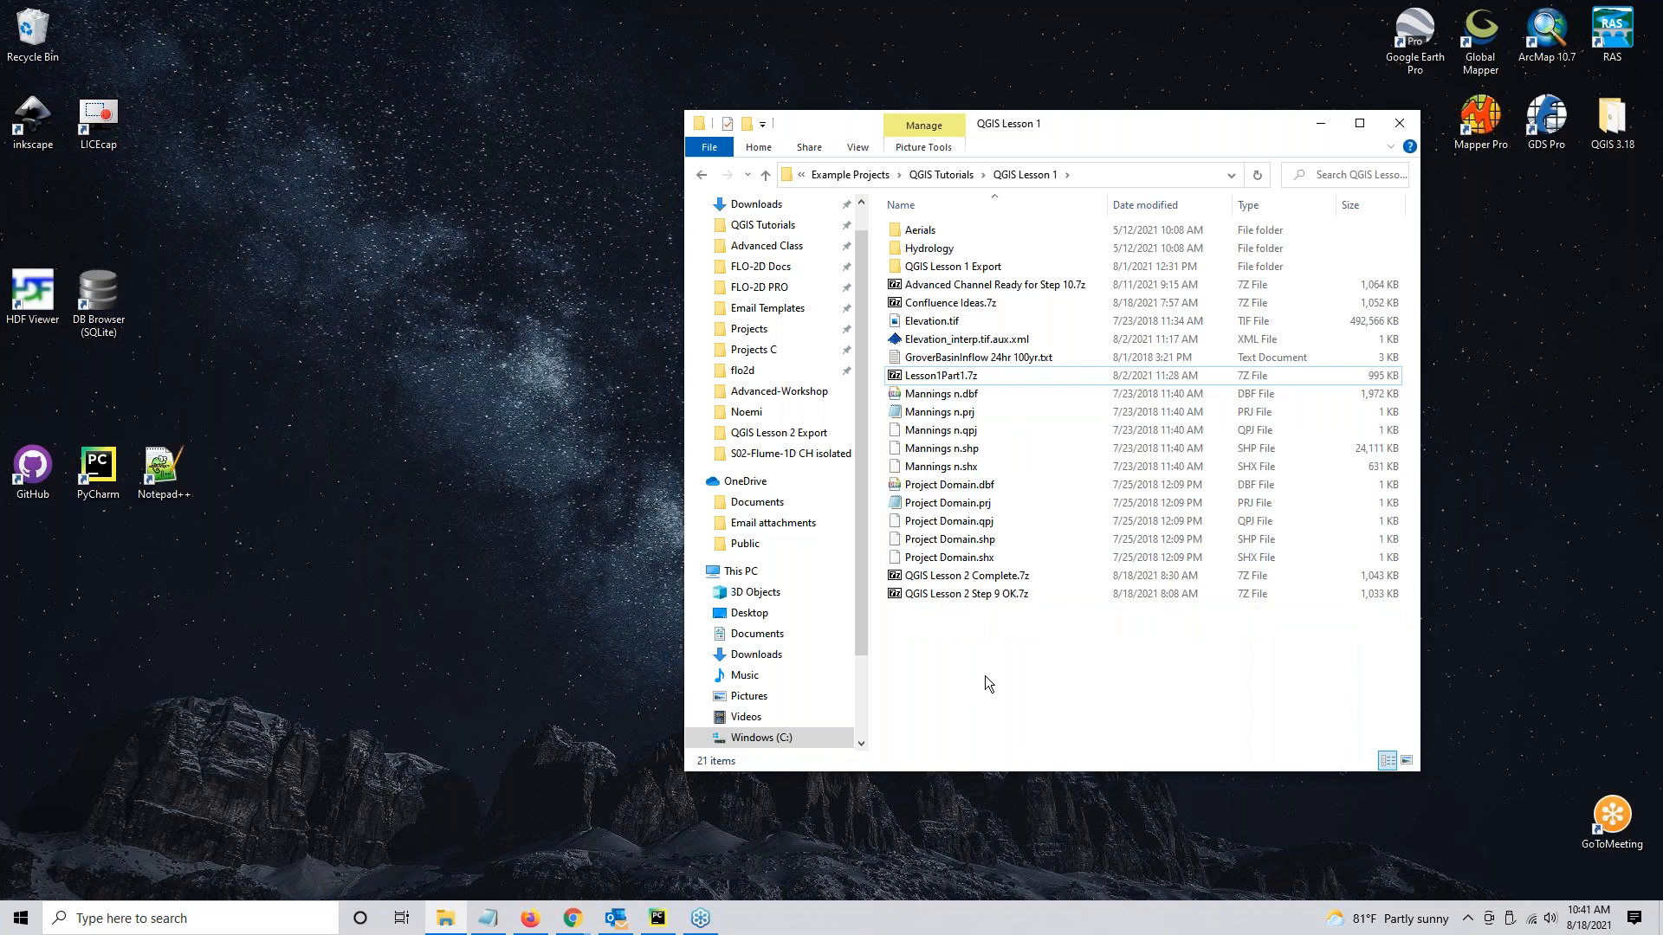
Extract the archive QGIS Lesson 2 Step 9 OK.7z directly into the QGIS Lesson 1 folder.
{"action": "left_click", "coordinate": [967, 596]}
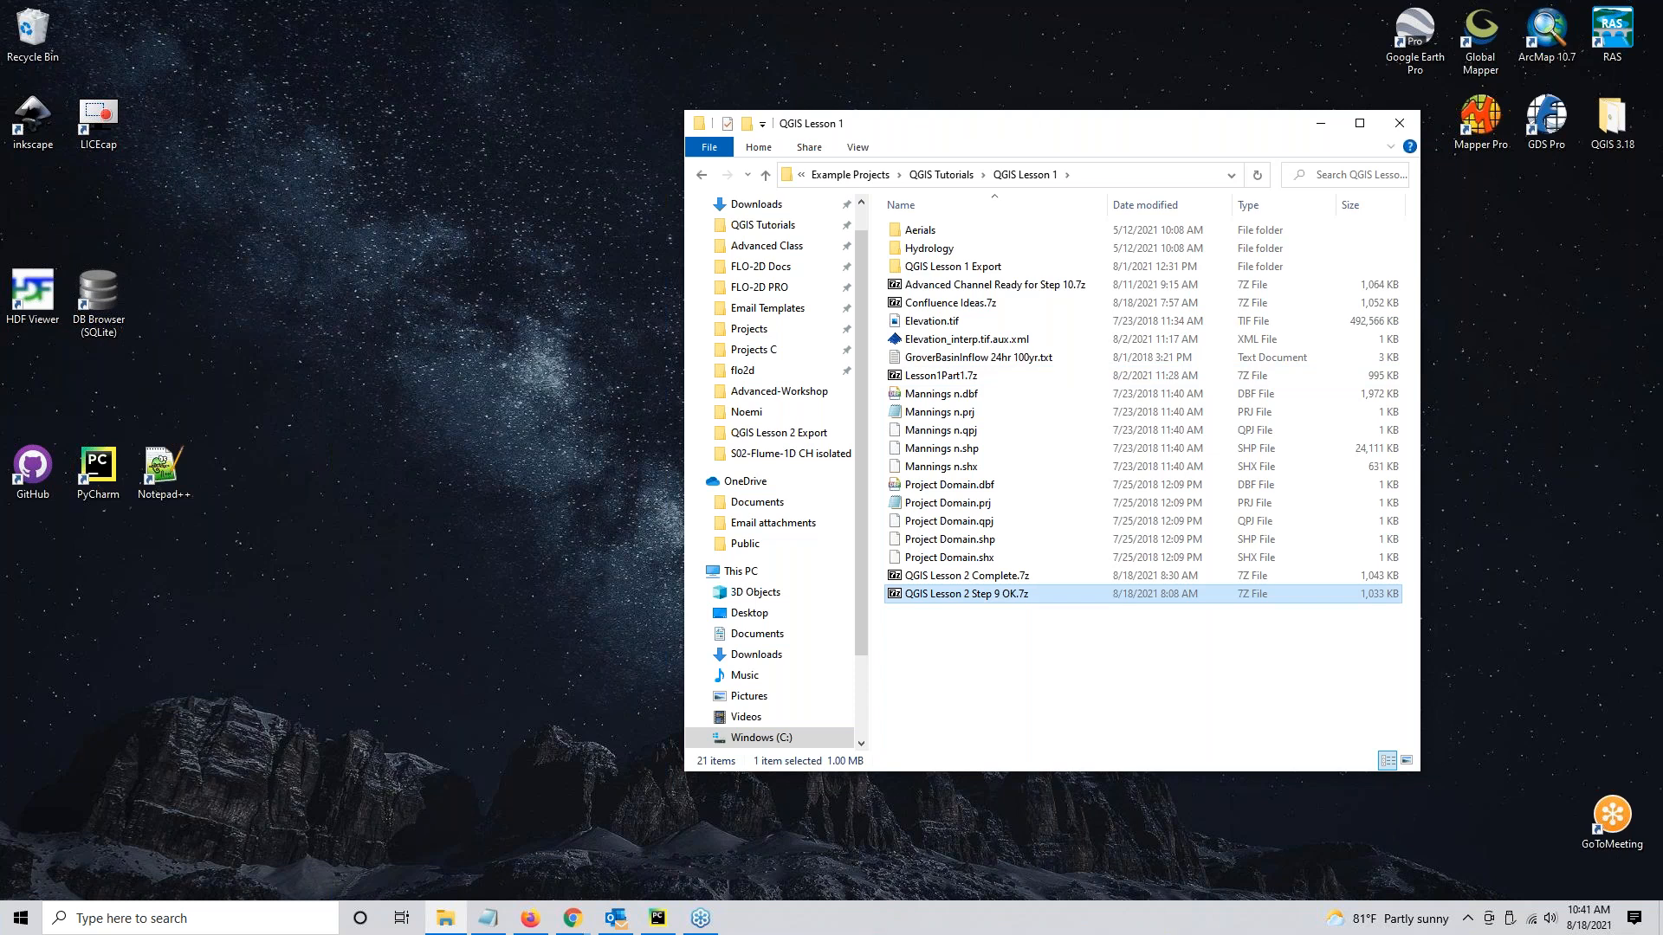
{"action": "right_click", "coordinate": [992, 594]}
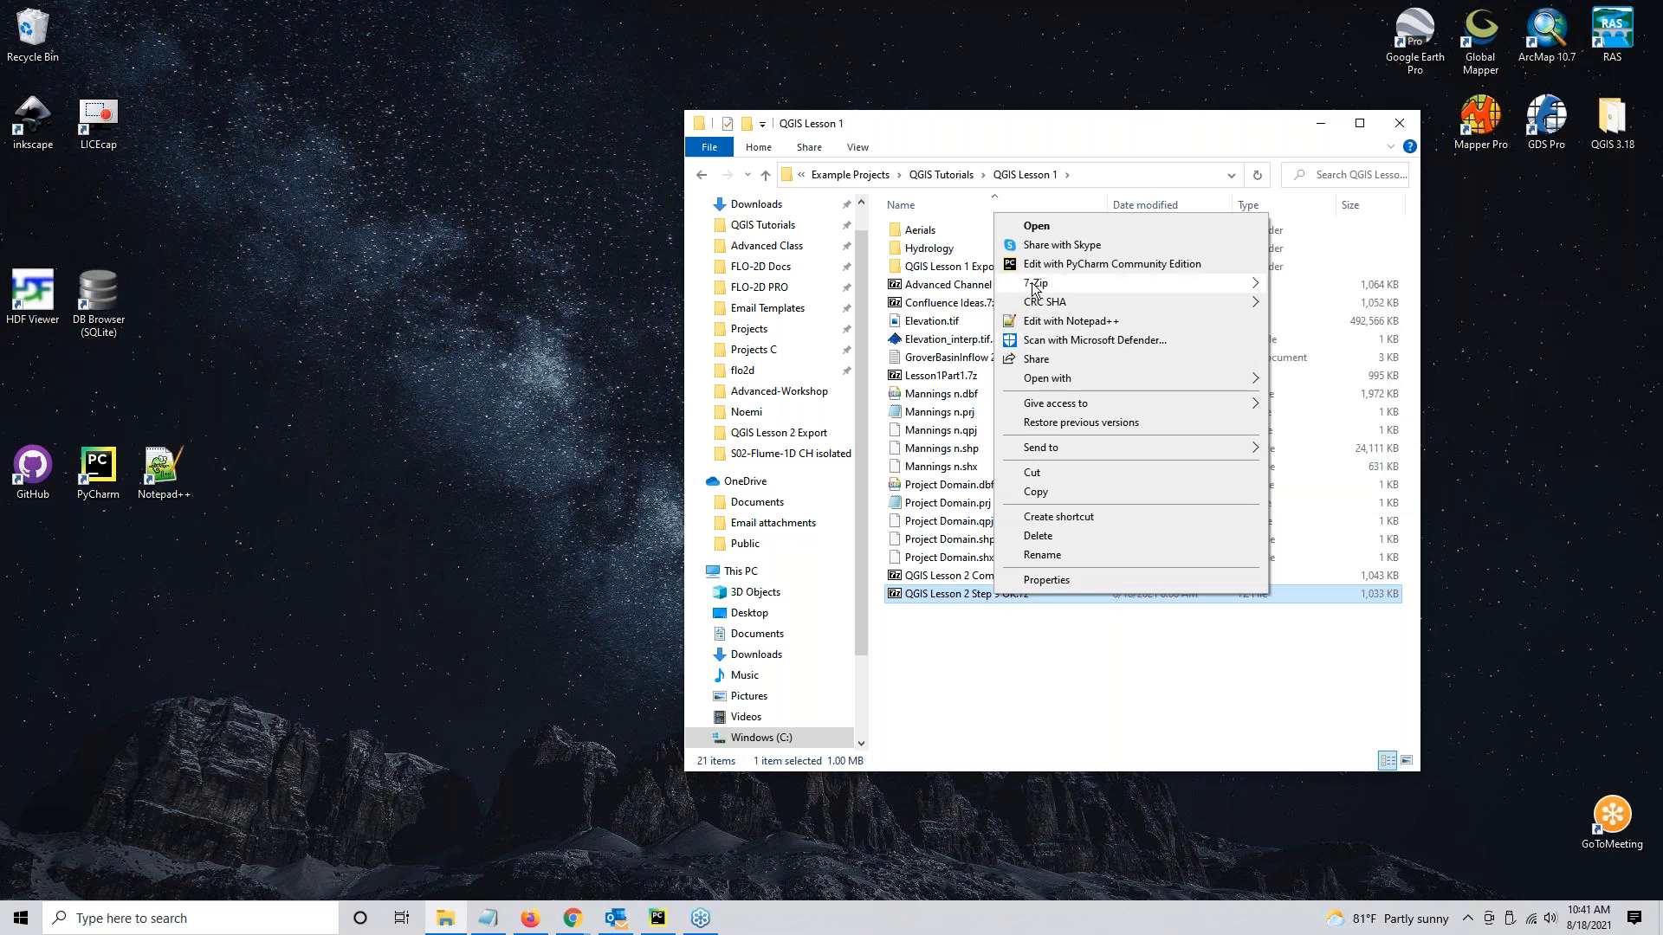
{"action": "mouse_move", "coordinate": [1033, 290]}
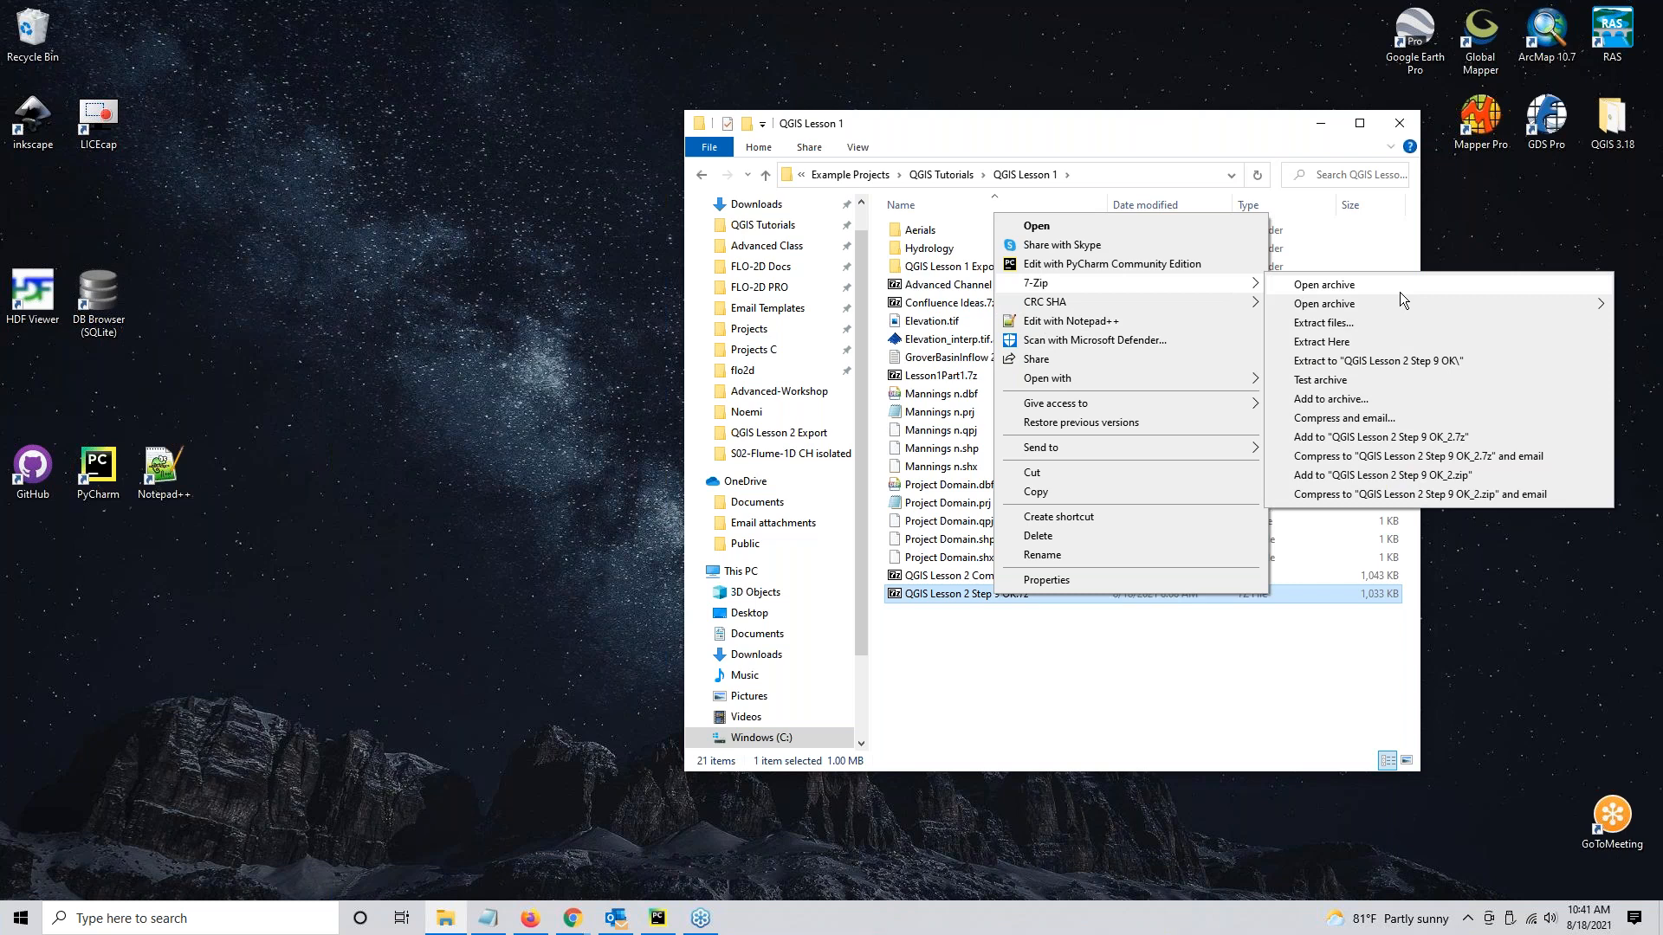
{"action": "left_click", "coordinate": [1321, 342]}
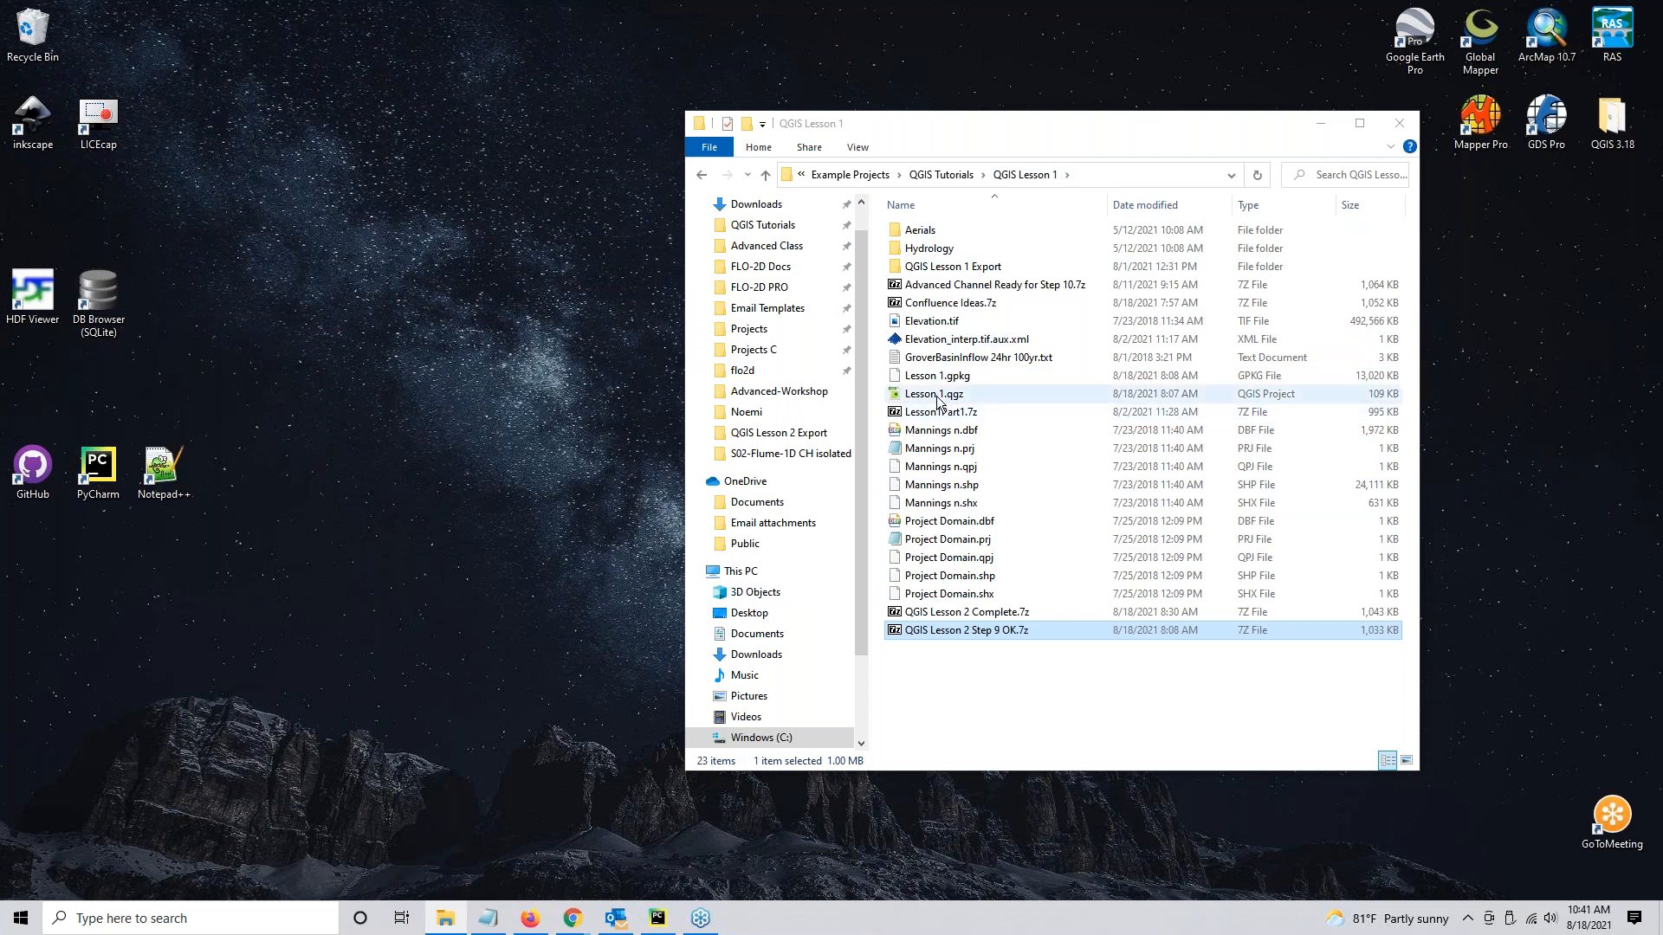
{"action": "left_click", "coordinate": [949, 375]}
{"action": "left_click", "coordinate": [940, 394], "text": "ctrl"}
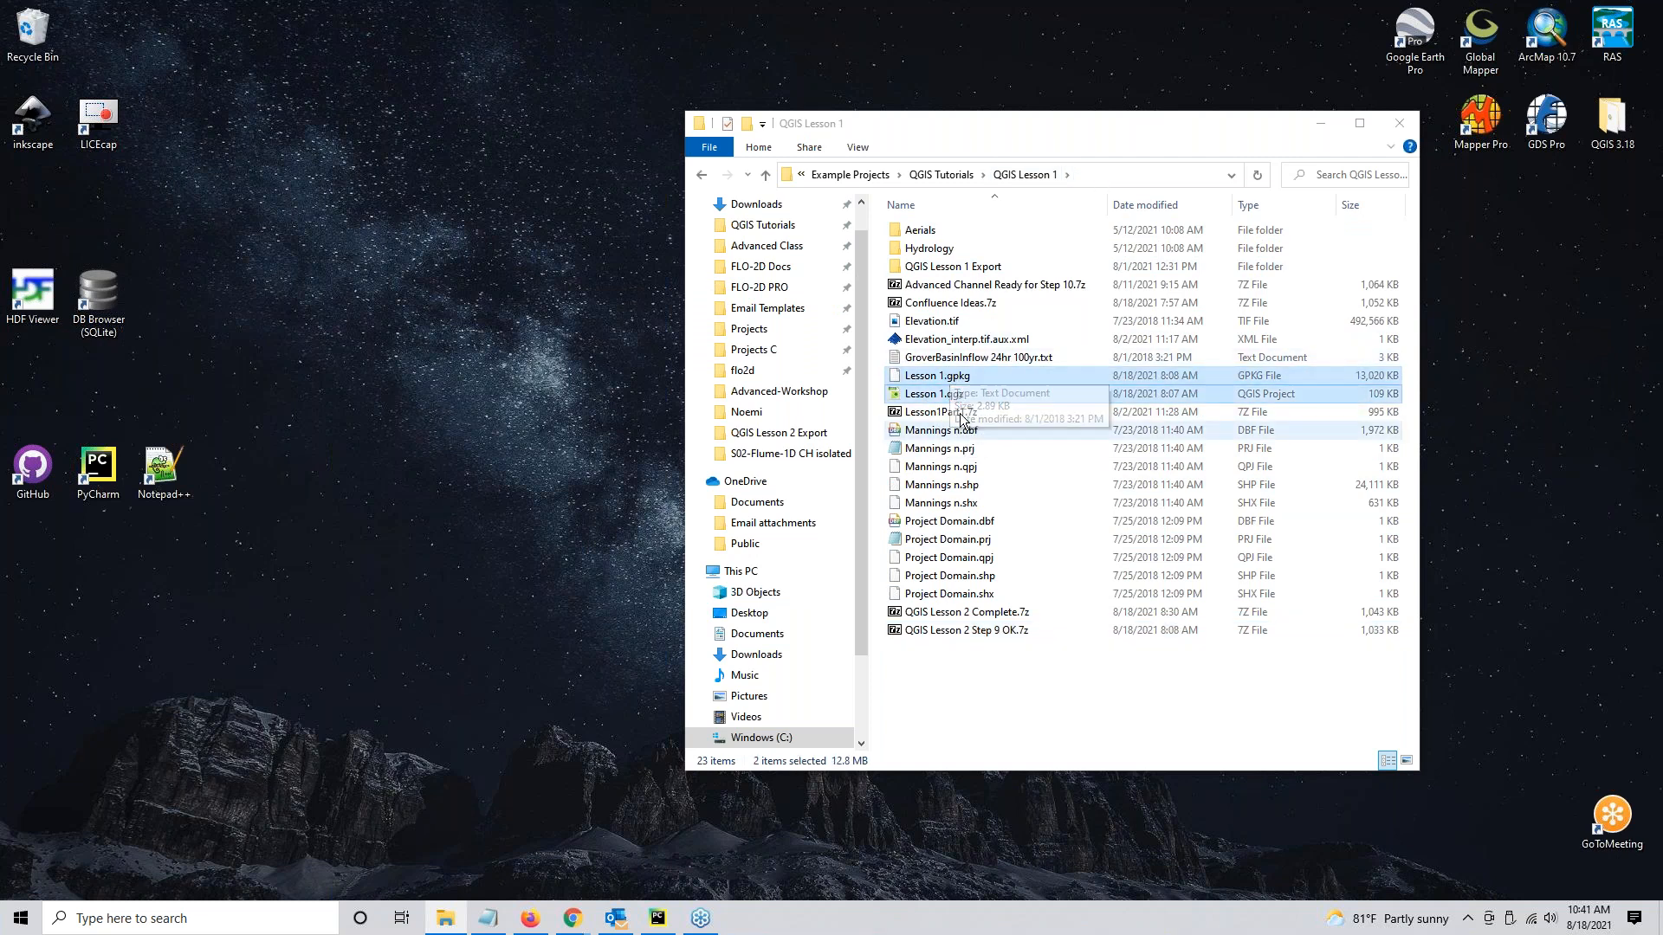
{"action": "left_click", "coordinate": [947, 704]}
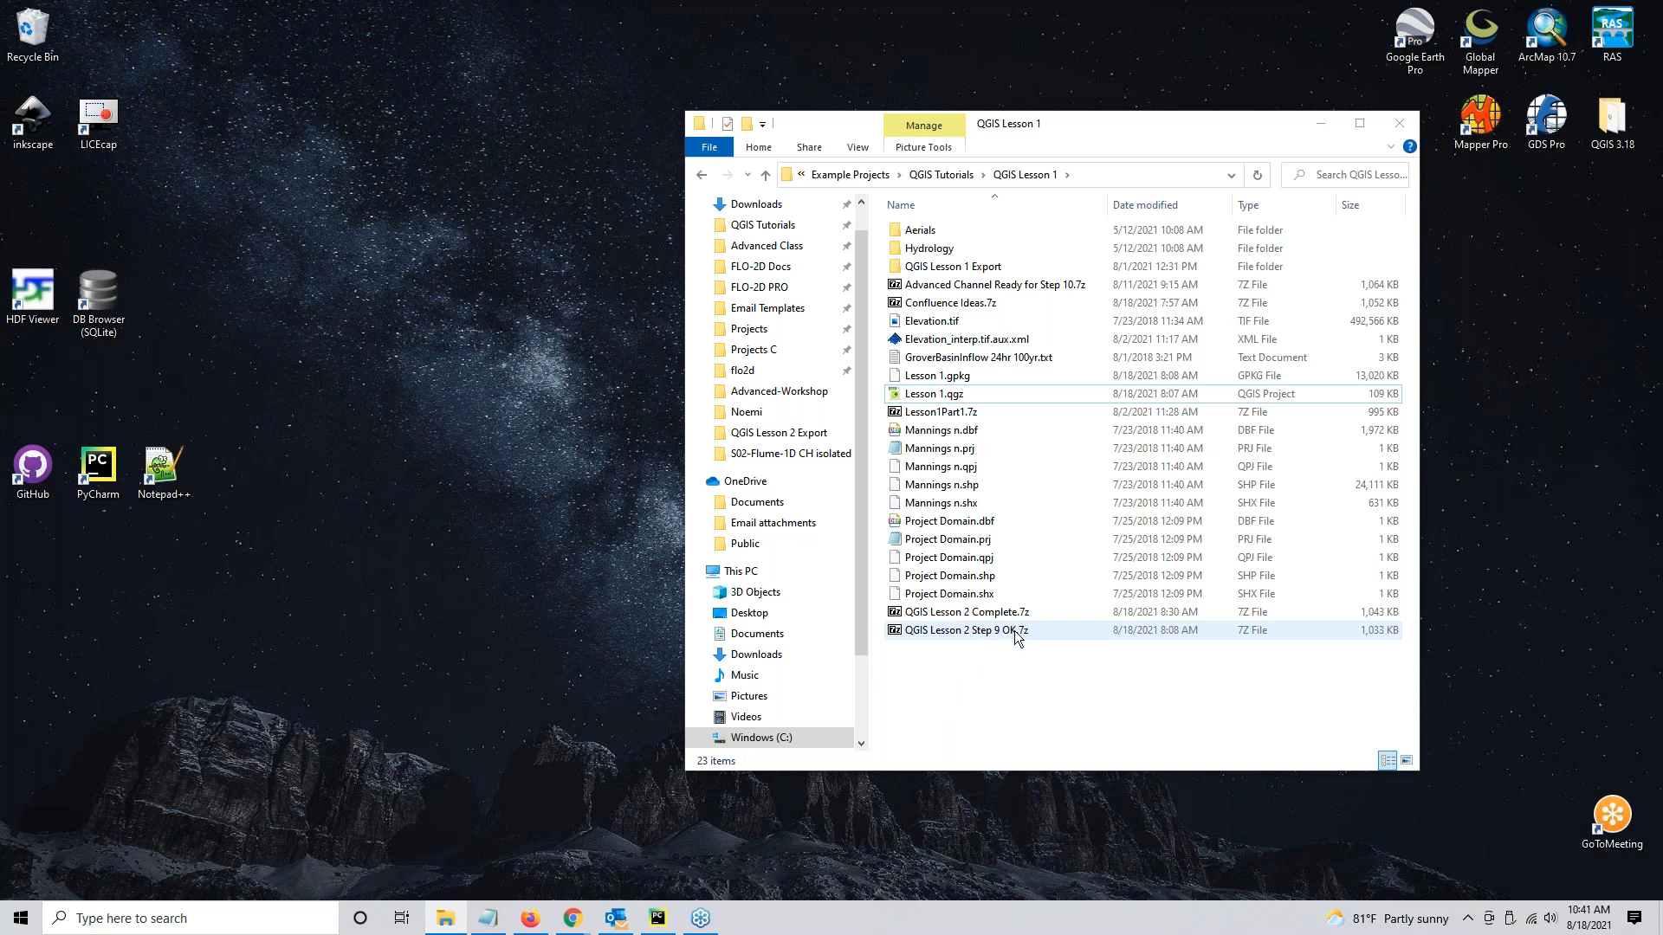
Open Lesson 1.qgz with its FLO-2D model and show the Left Bank Lines, Right Bank Lines and Cross Sections layers.
{"action": "double_click", "coordinate": [935, 394]}
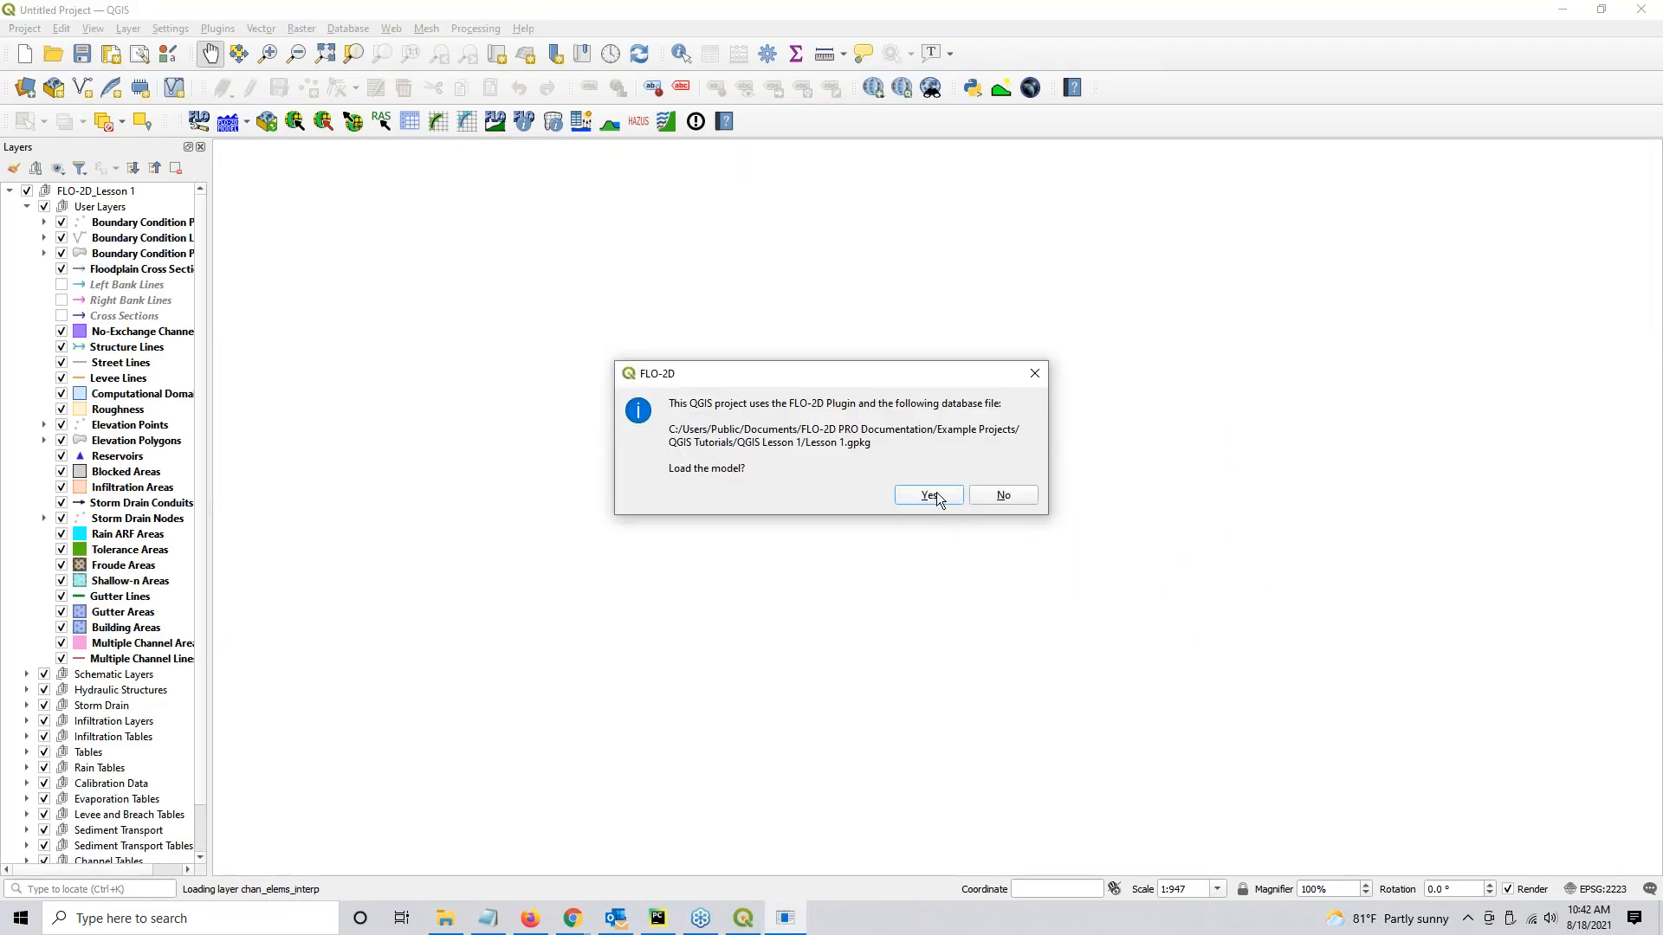
{"action": "left_click", "coordinate": [930, 496]}
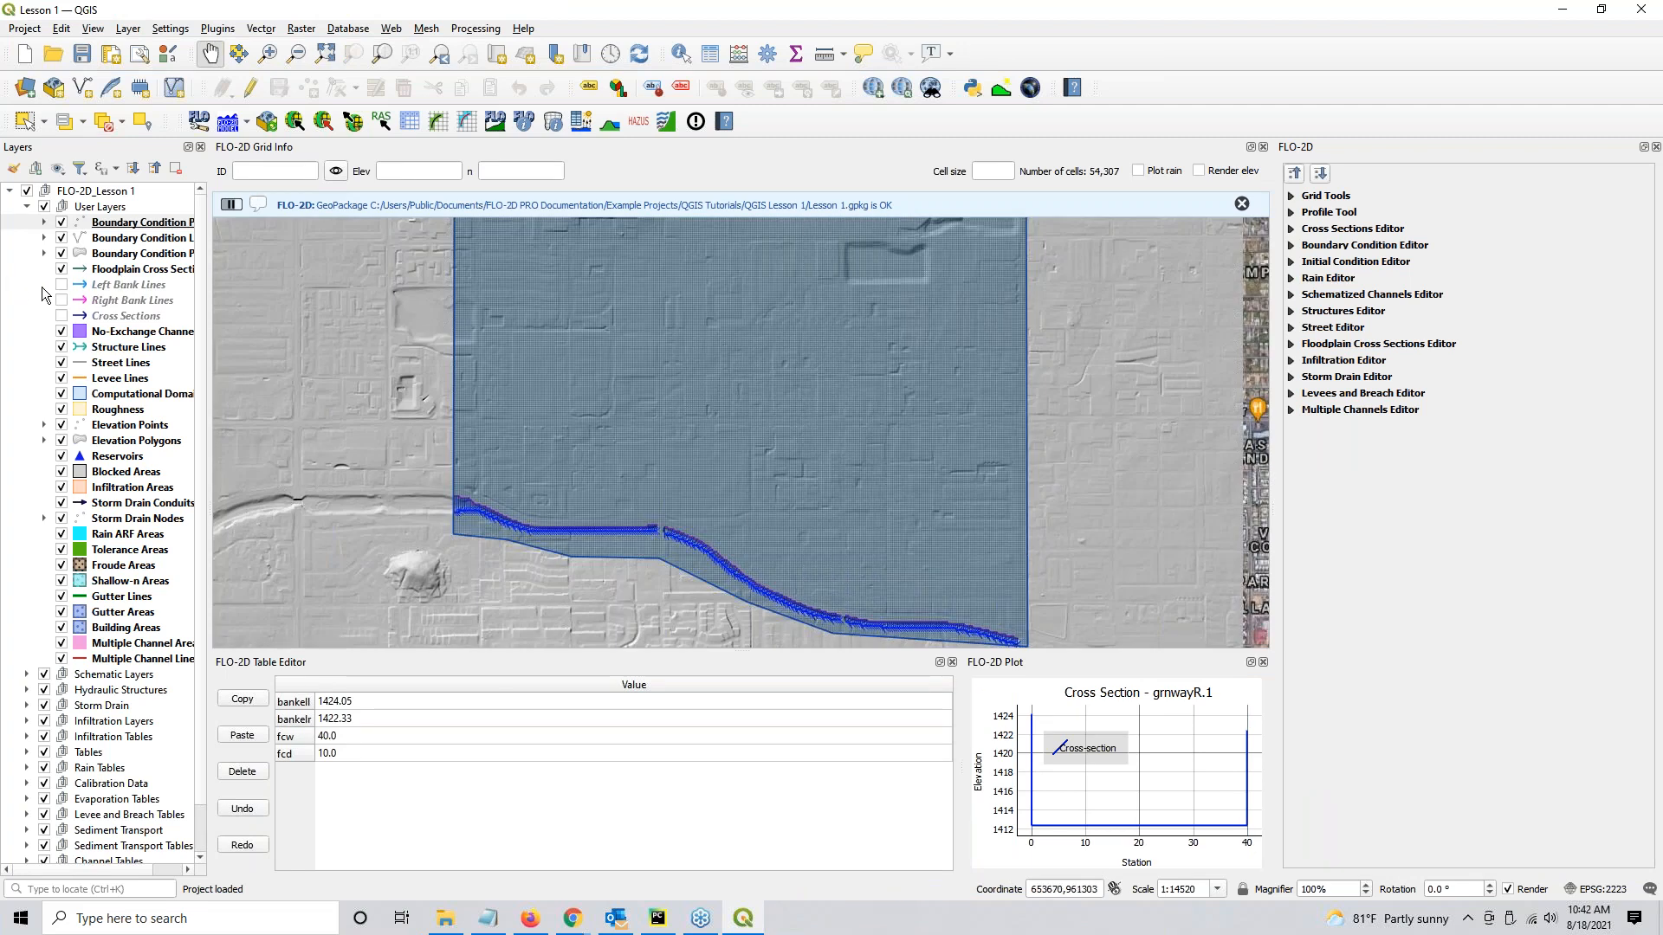
{"action": "left_click", "coordinate": [60, 284]}
{"action": "left_click", "coordinate": [60, 299]}
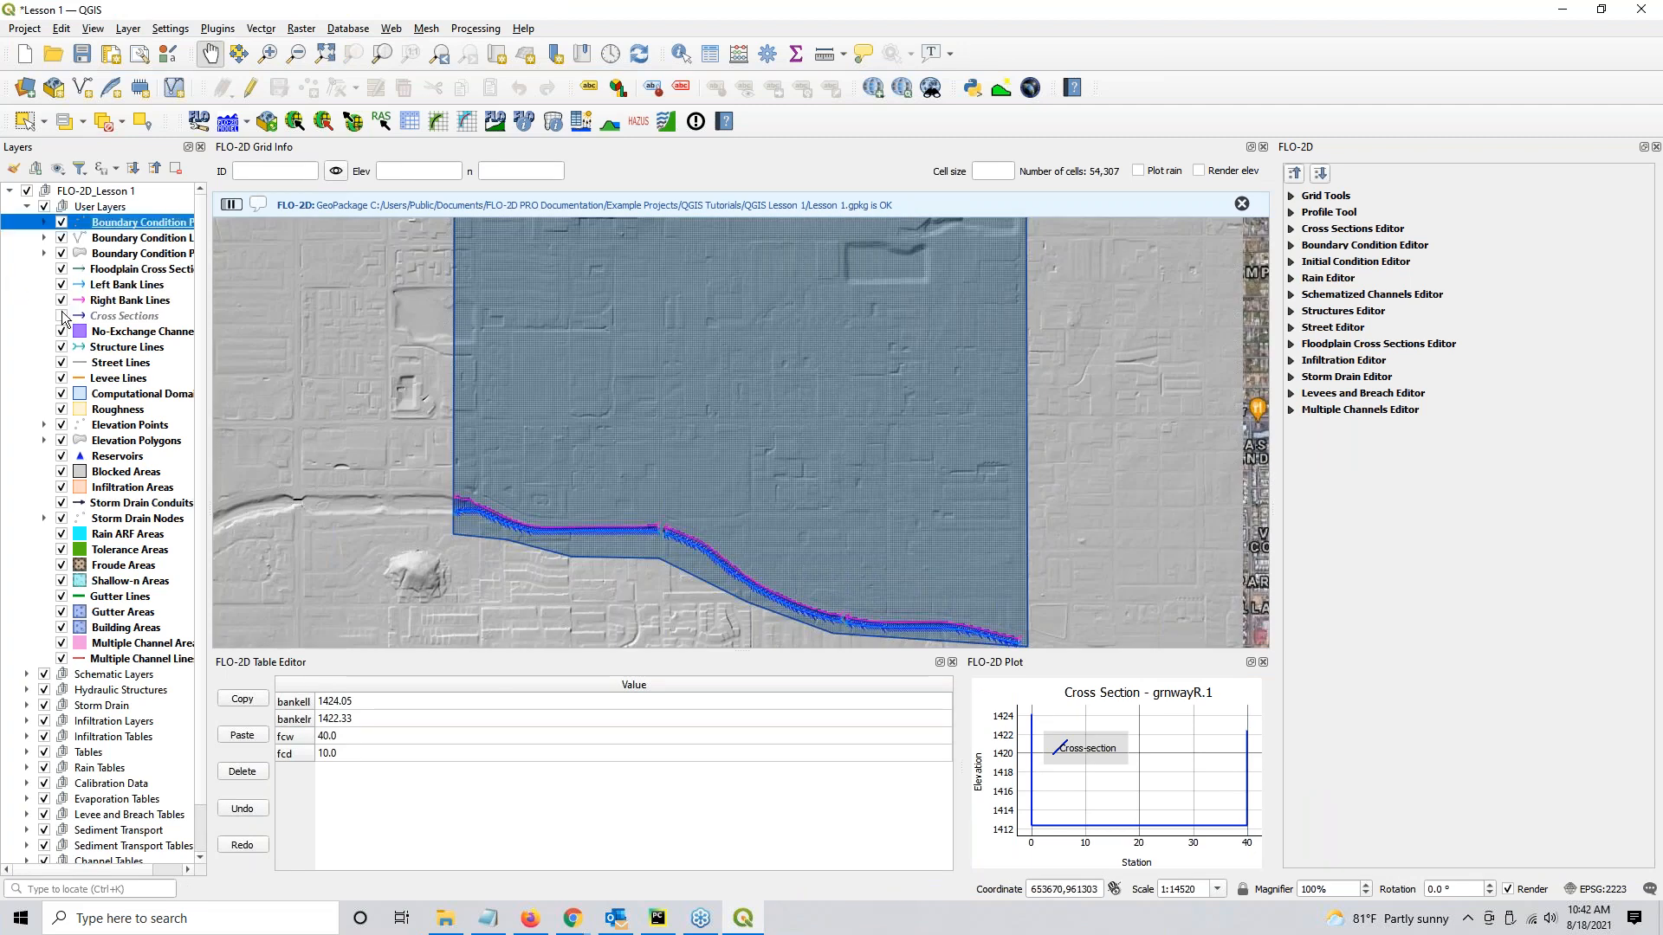
{"action": "left_click", "coordinate": [60, 315]}
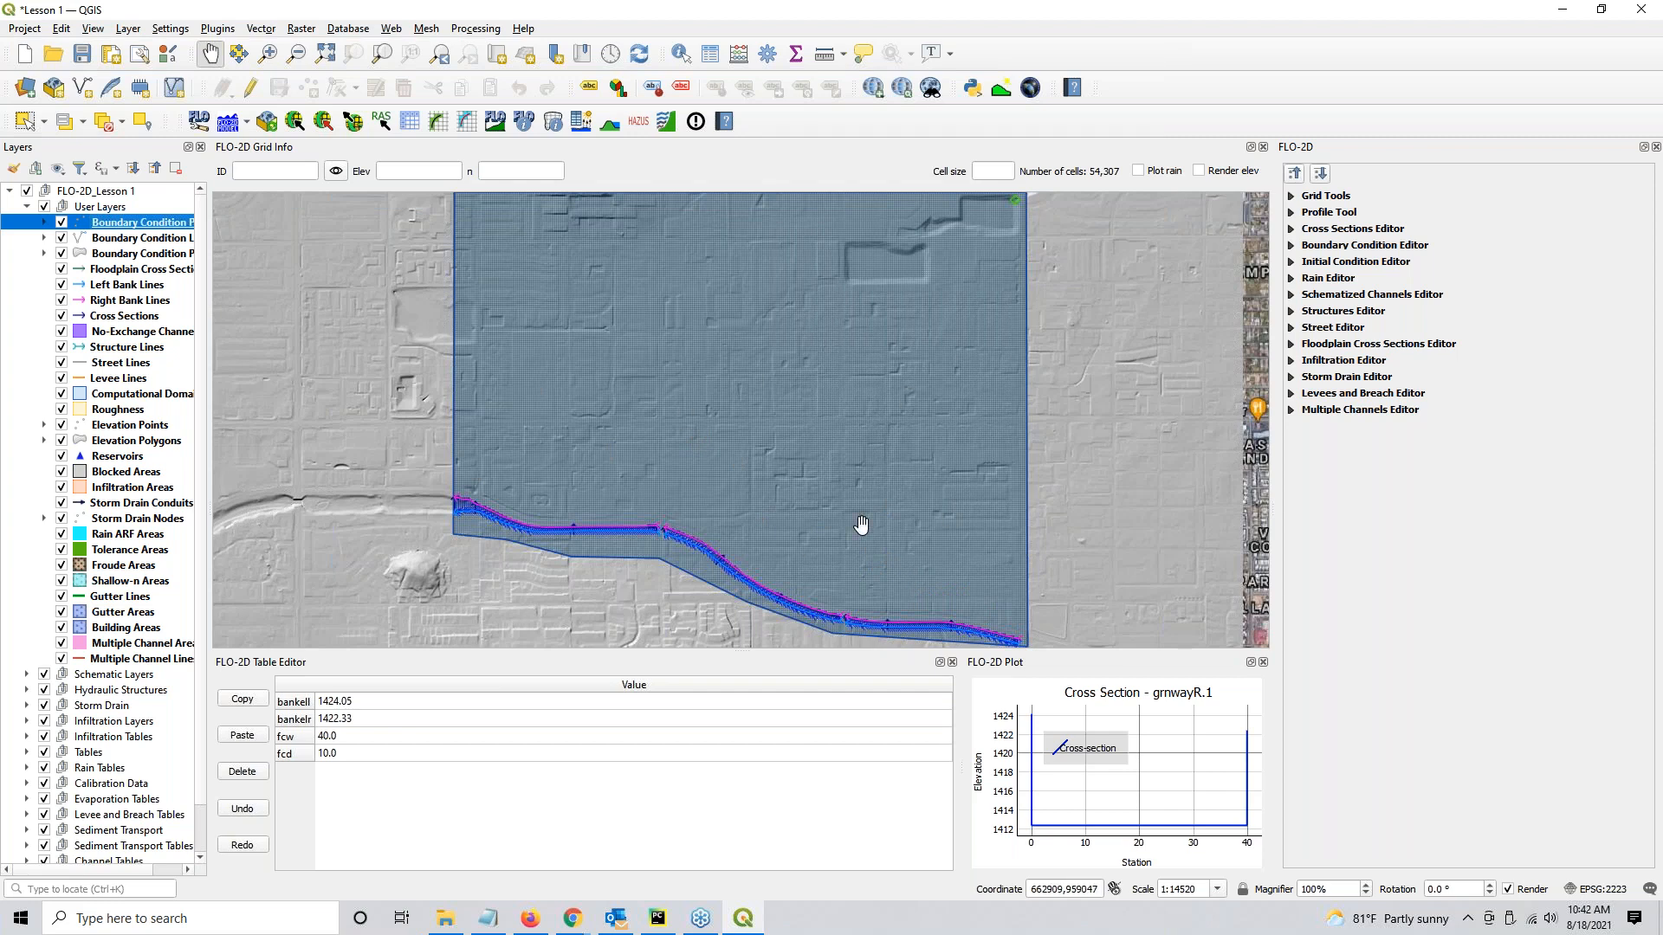
Switch to the FLO-2D tutorials documentation in Chrome and review the download instructions under Step 1: Get the Data.
{"action": "left_click_drag", "start_coordinate": [1662, 123], "coordinate": [879, 2]}
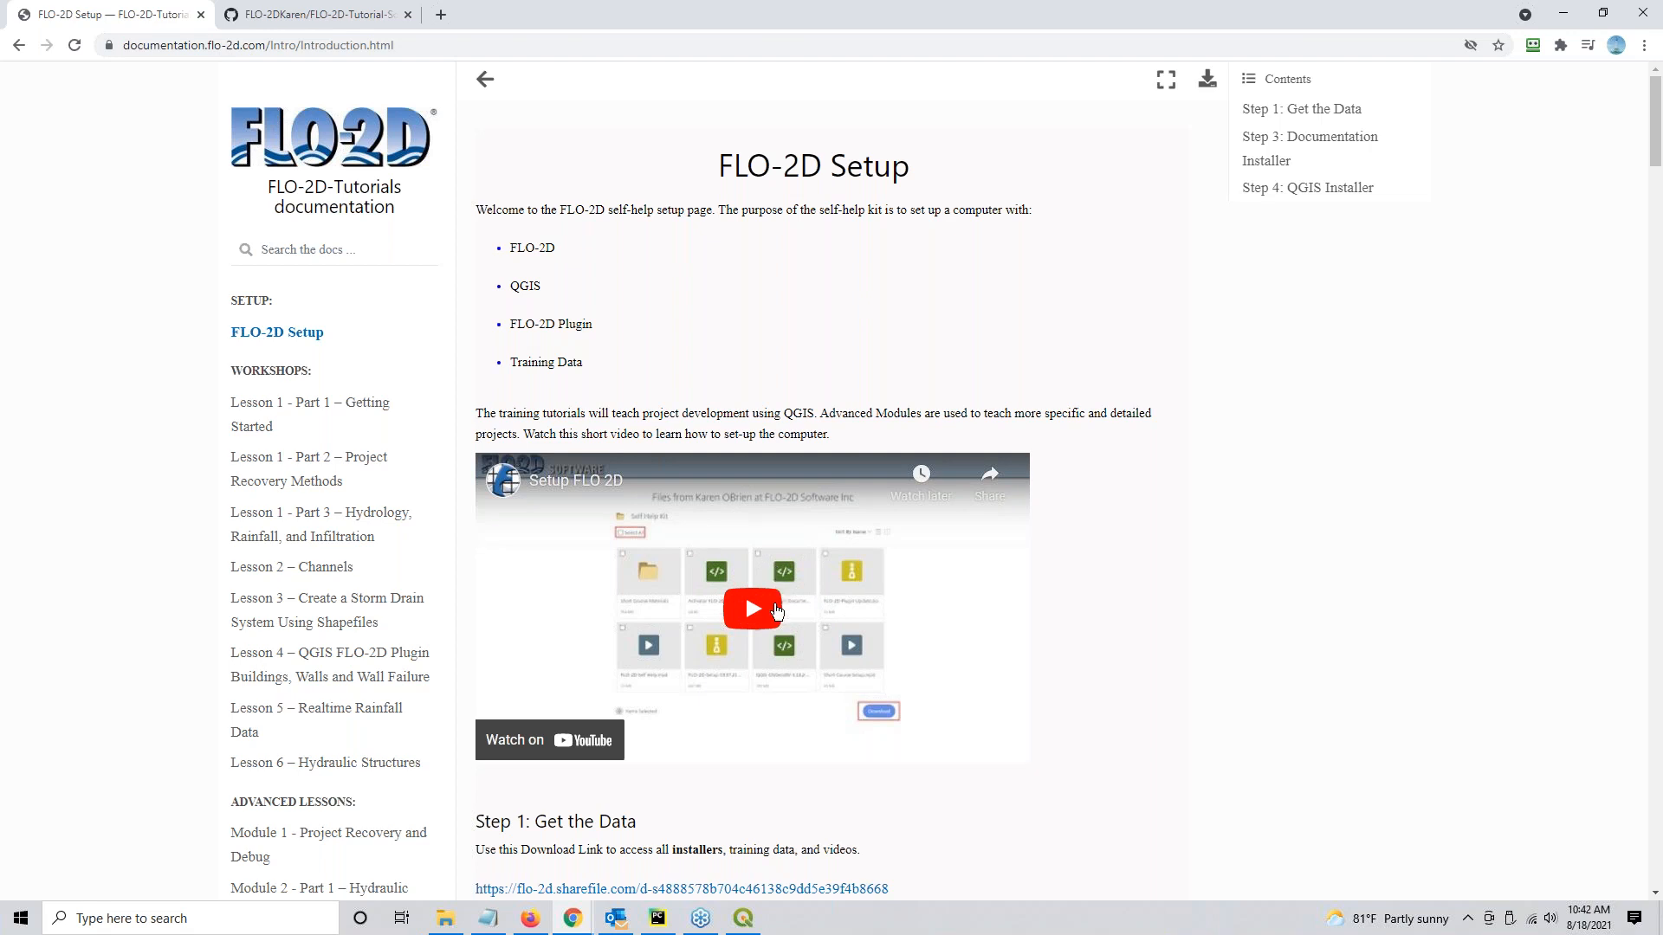
{"action": "scroll", "coordinate": [777, 611], "scroll_direction": "down", "scroll_amount": 6}
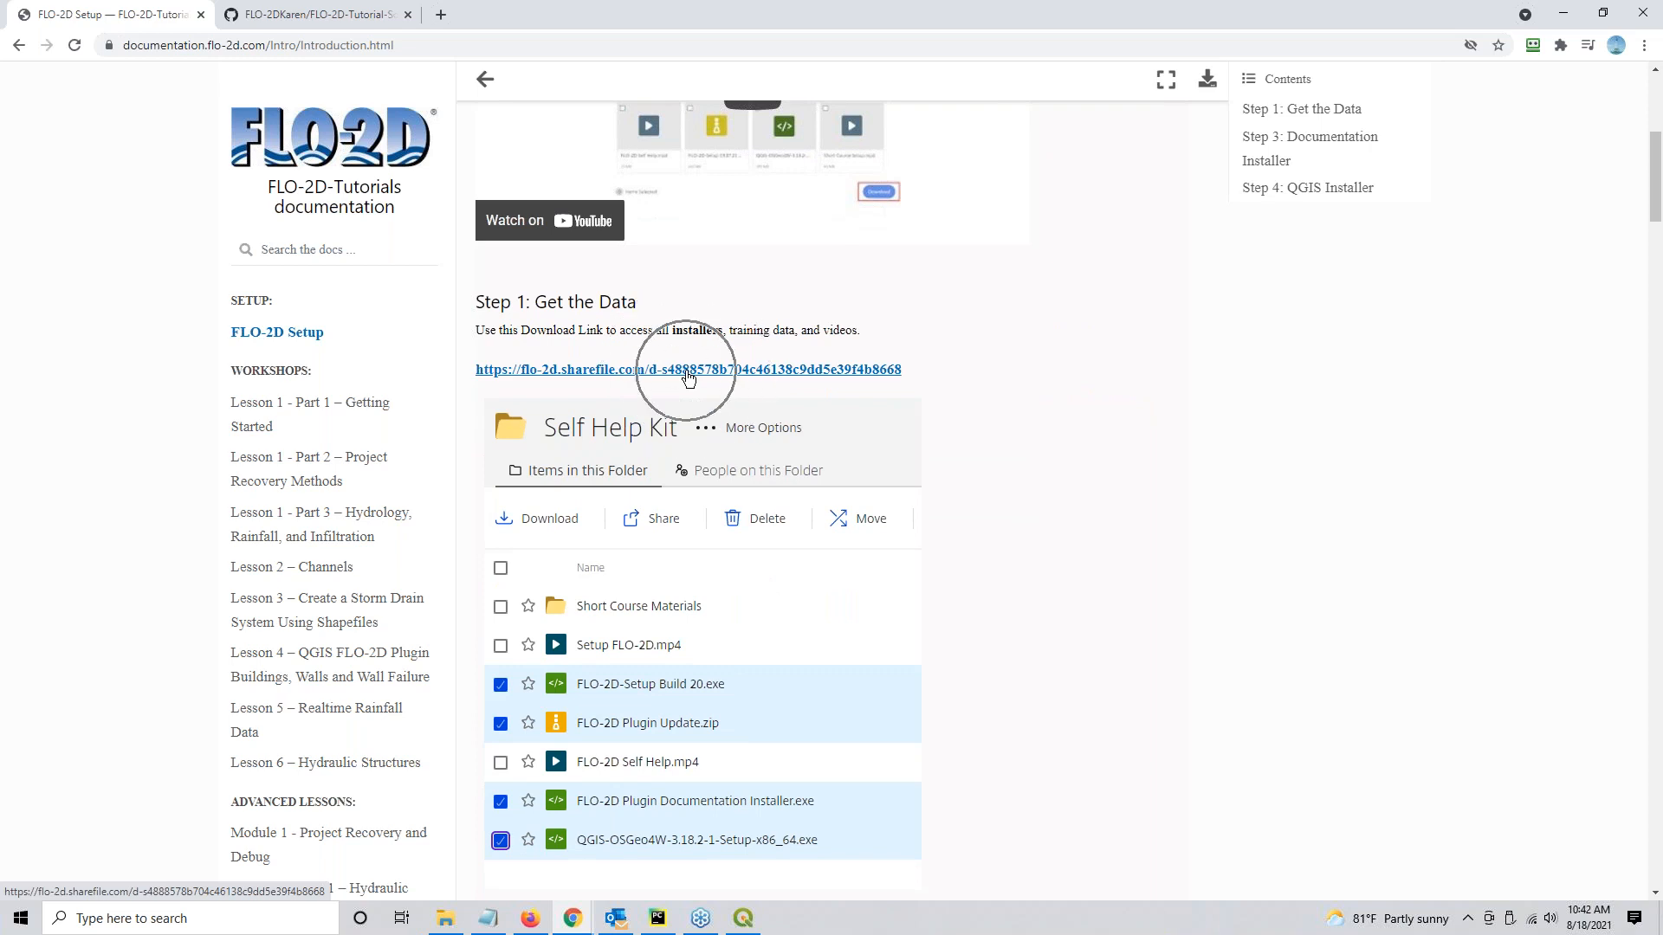
{"action": "scroll", "coordinate": [688, 378], "scroll_direction": "down", "scroll_amount": 2}
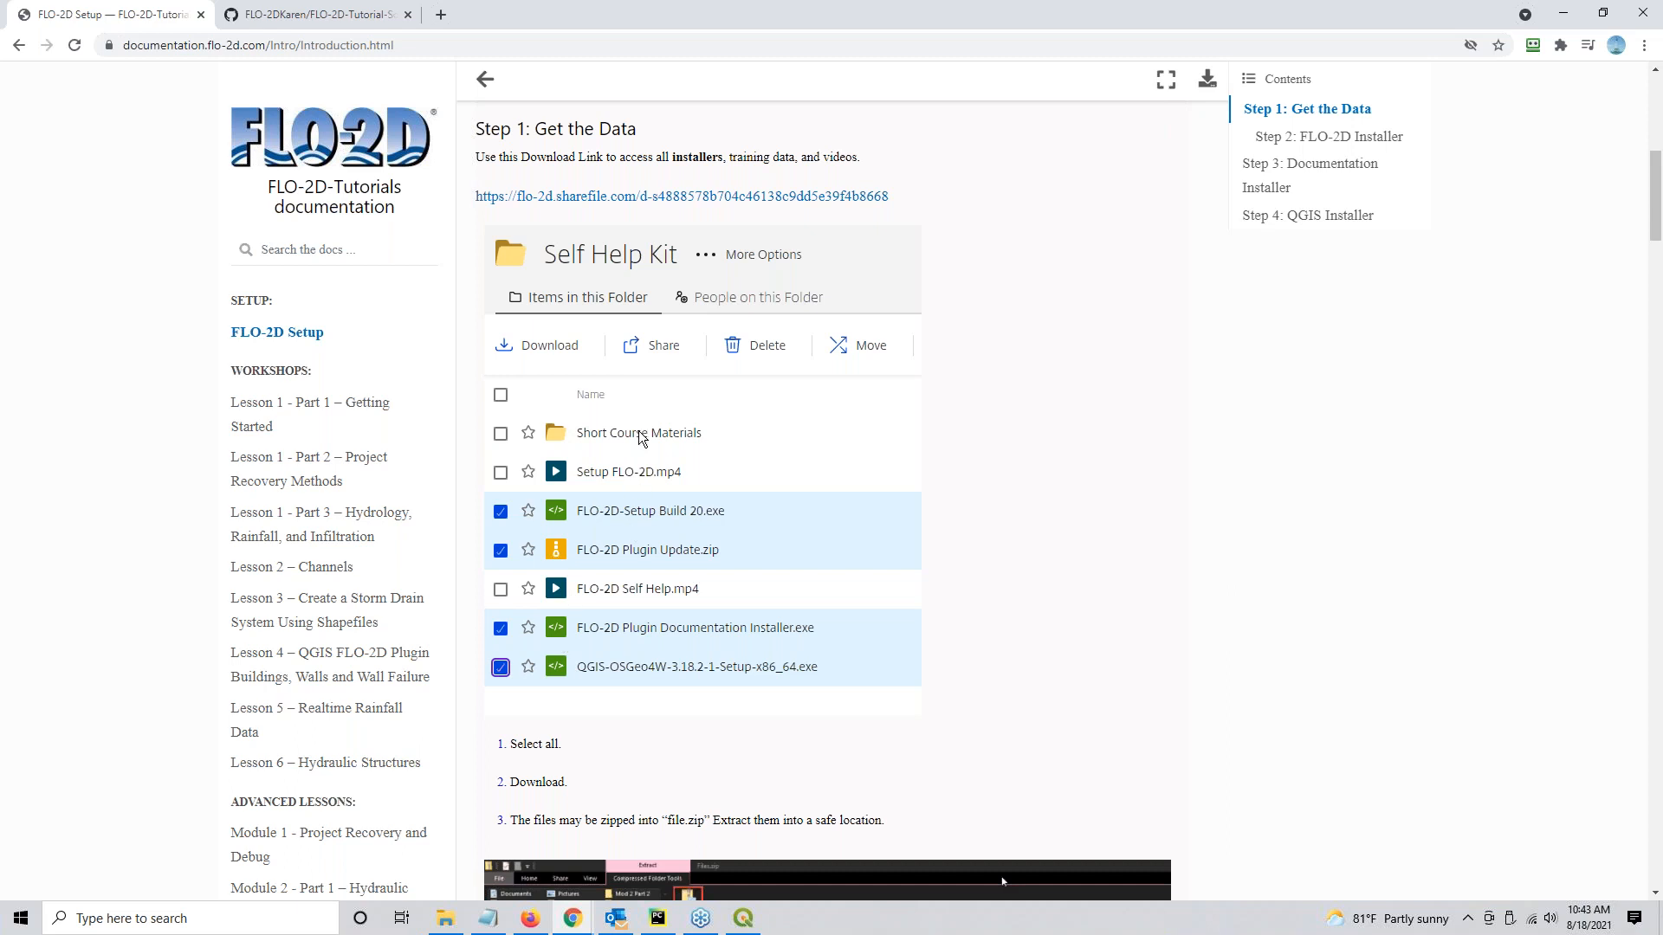
{"action": "key", "text": "ctrl"}
{"action": "key", "text": "ctrl"}
{"action": "key", "text": "ctrl"}
{"action": "scroll", "coordinate": [845, 675], "scroll_direction": "down", "scroll_amount": 5}
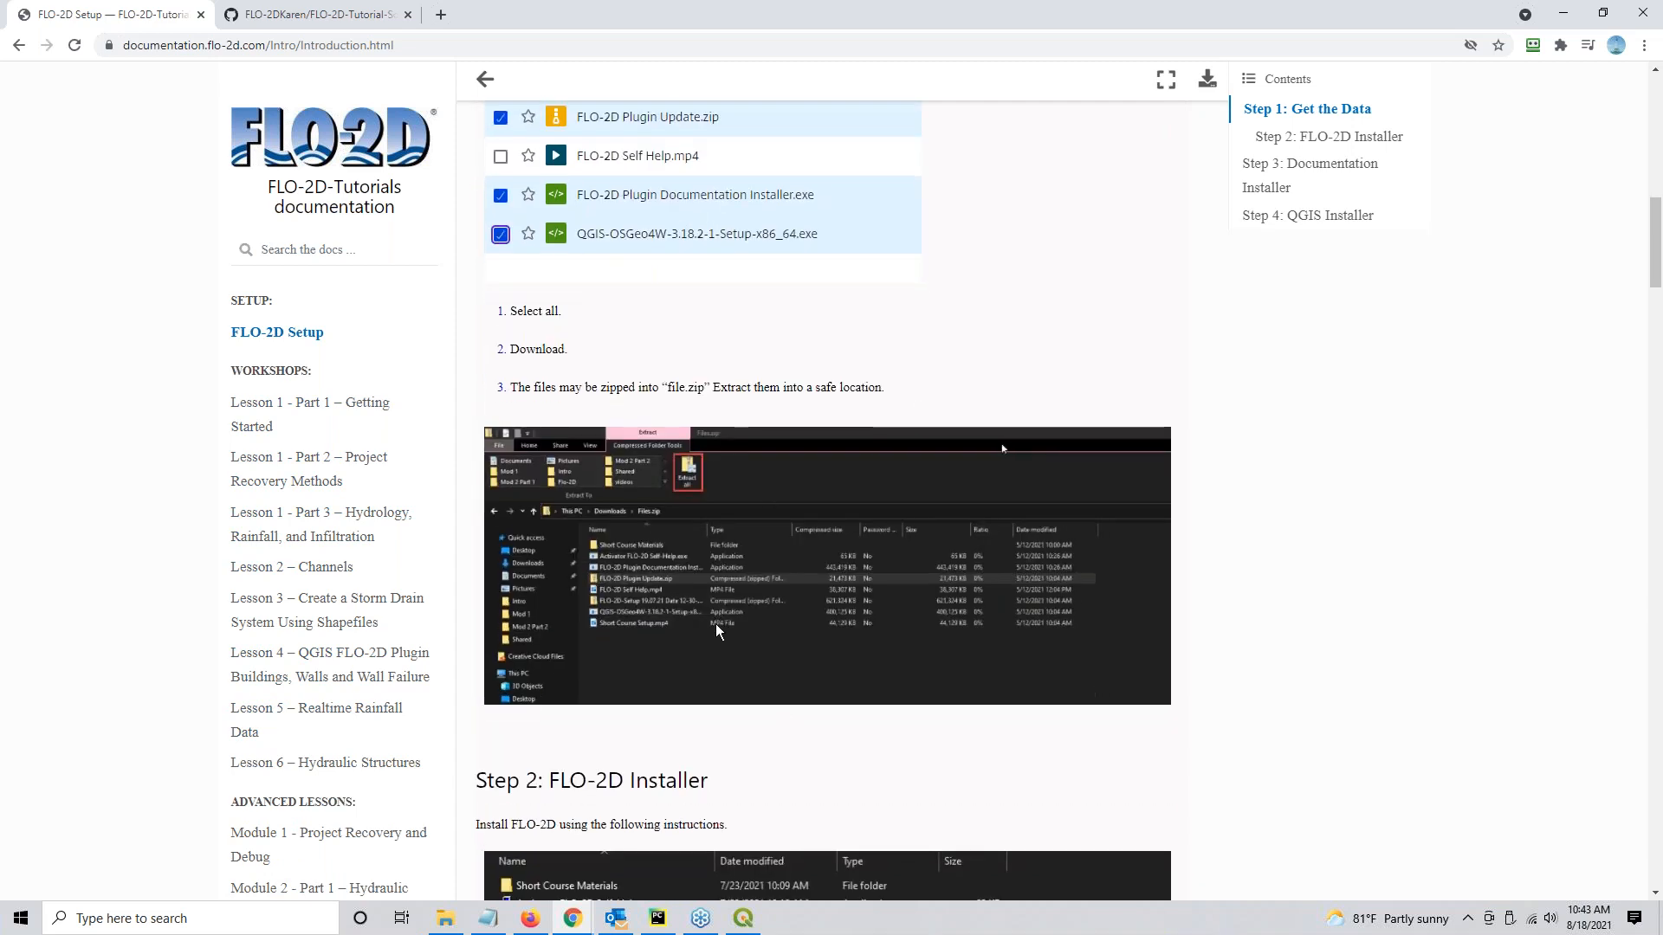
{"action": "scroll", "coordinate": [717, 631], "scroll_direction": "down", "scroll_amount": 3}
{"action": "scroll", "coordinate": [719, 641], "scroll_direction": "up", "scroll_amount": 6}
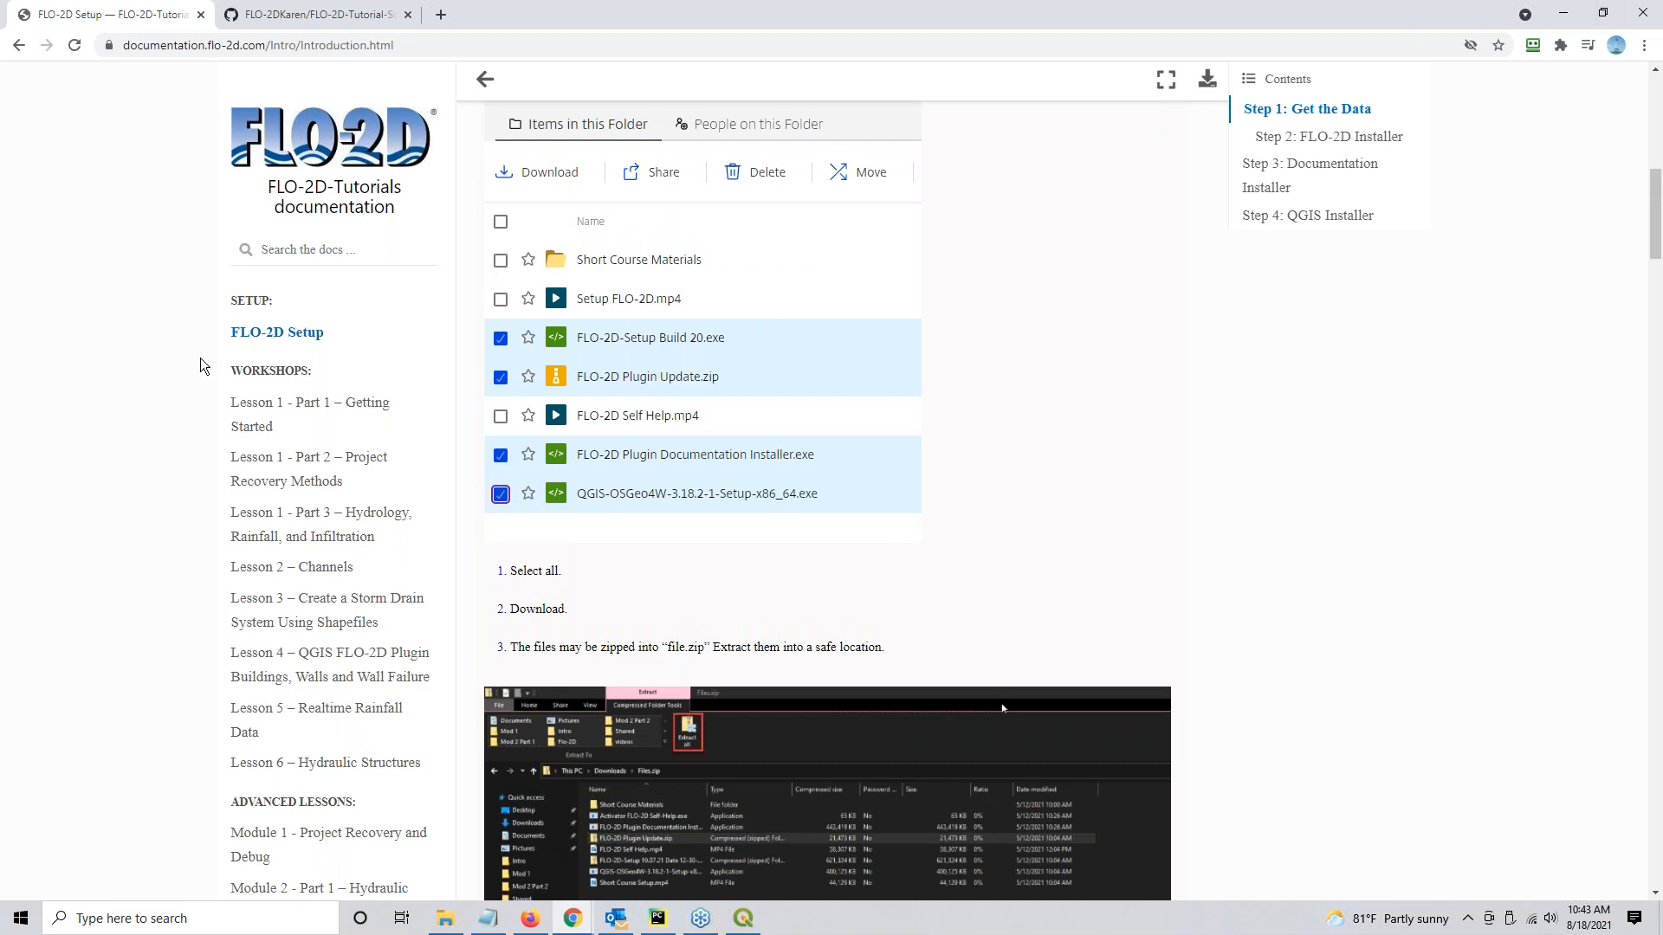
Open the Module 10 - Advanced Channel Modeling lesson and look through its Step-by-Step Procedure up to the Step 5 cross section attributes.
{"action": "scroll", "coordinate": [183, 476], "scroll_direction": "down", "scroll_amount": 1}
{"action": "scroll", "coordinate": [183, 476], "scroll_direction": "down", "scroll_amount": 3}
{"action": "scroll", "coordinate": [231, 511], "scroll_direction": "down", "scroll_amount": 9}
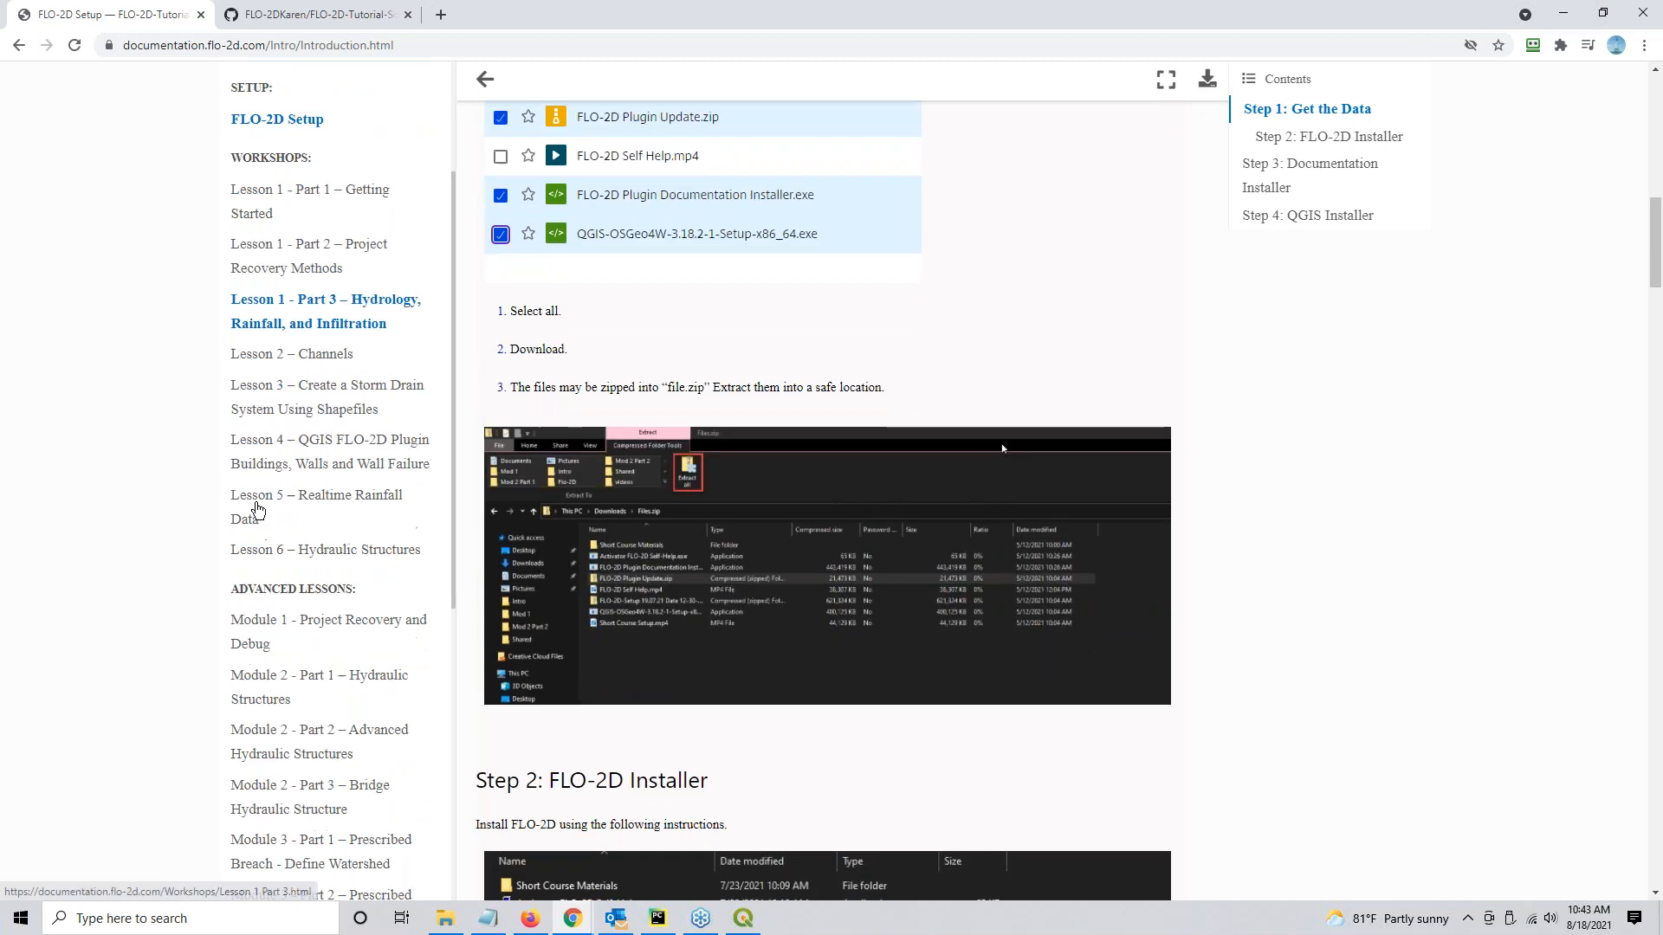
{"action": "left_click", "coordinate": [252, 762]}
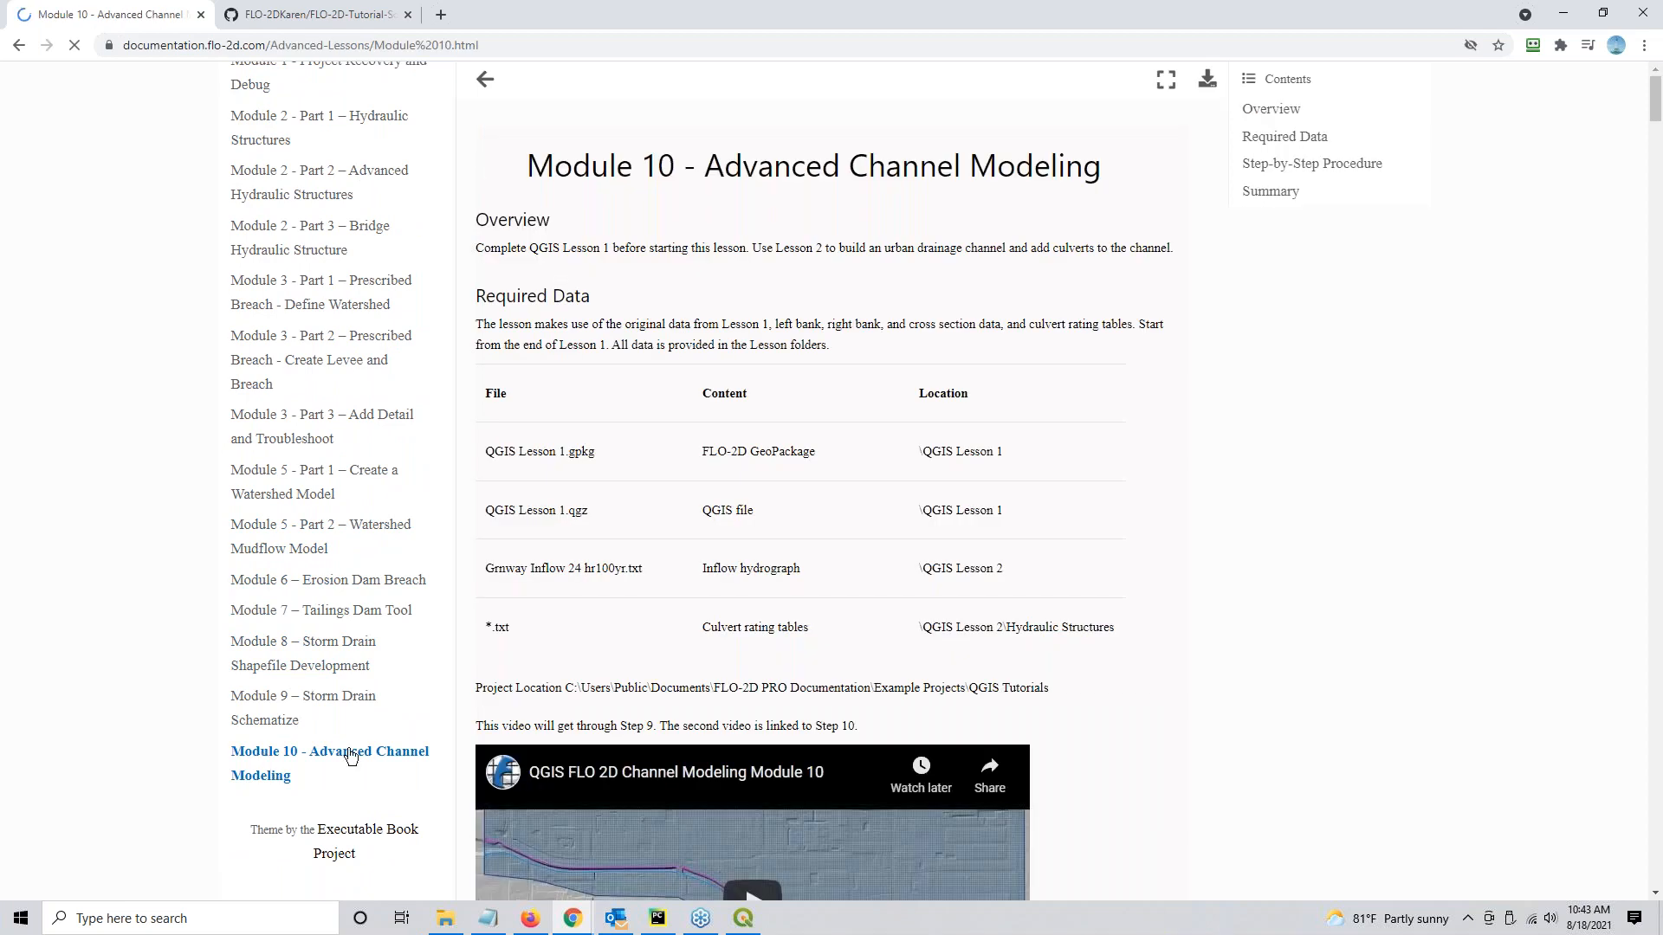
{"action": "left_click", "coordinate": [1264, 165]}
{"action": "scroll", "coordinate": [1273, 181], "scroll_direction": "down", "scroll_amount": 6}
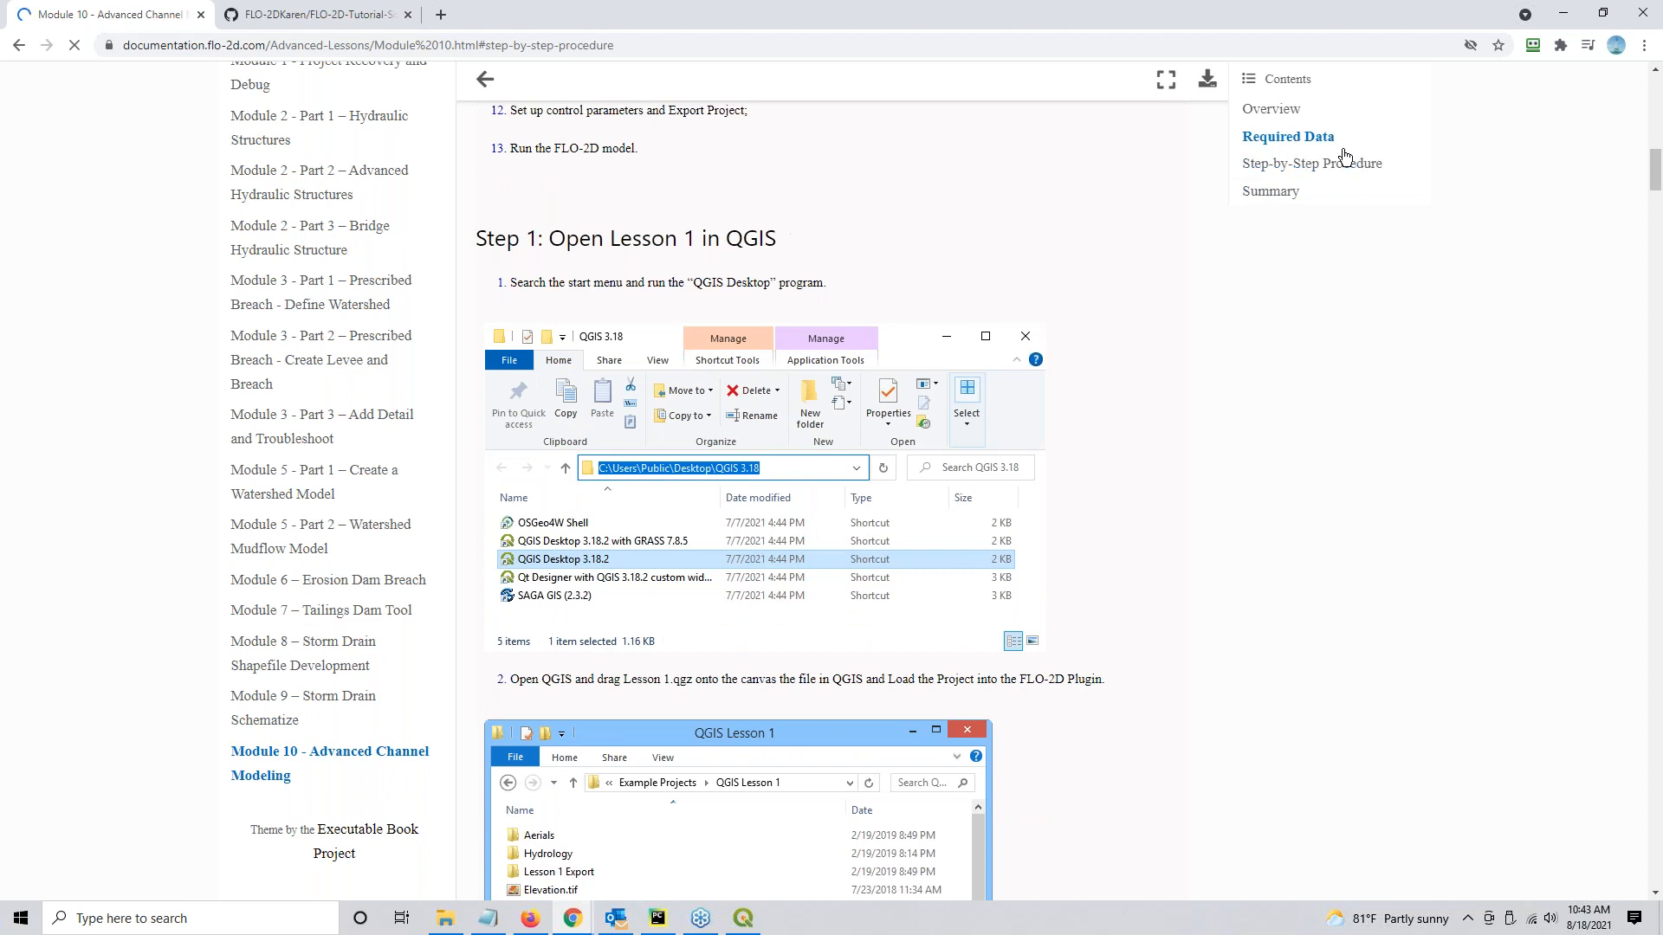
{"action": "scroll", "coordinate": [1299, 189], "scroll_direction": "up", "scroll_amount": 6}
{"action": "key", "text": "ctrl"}
{"action": "key", "text": "ctrl"}
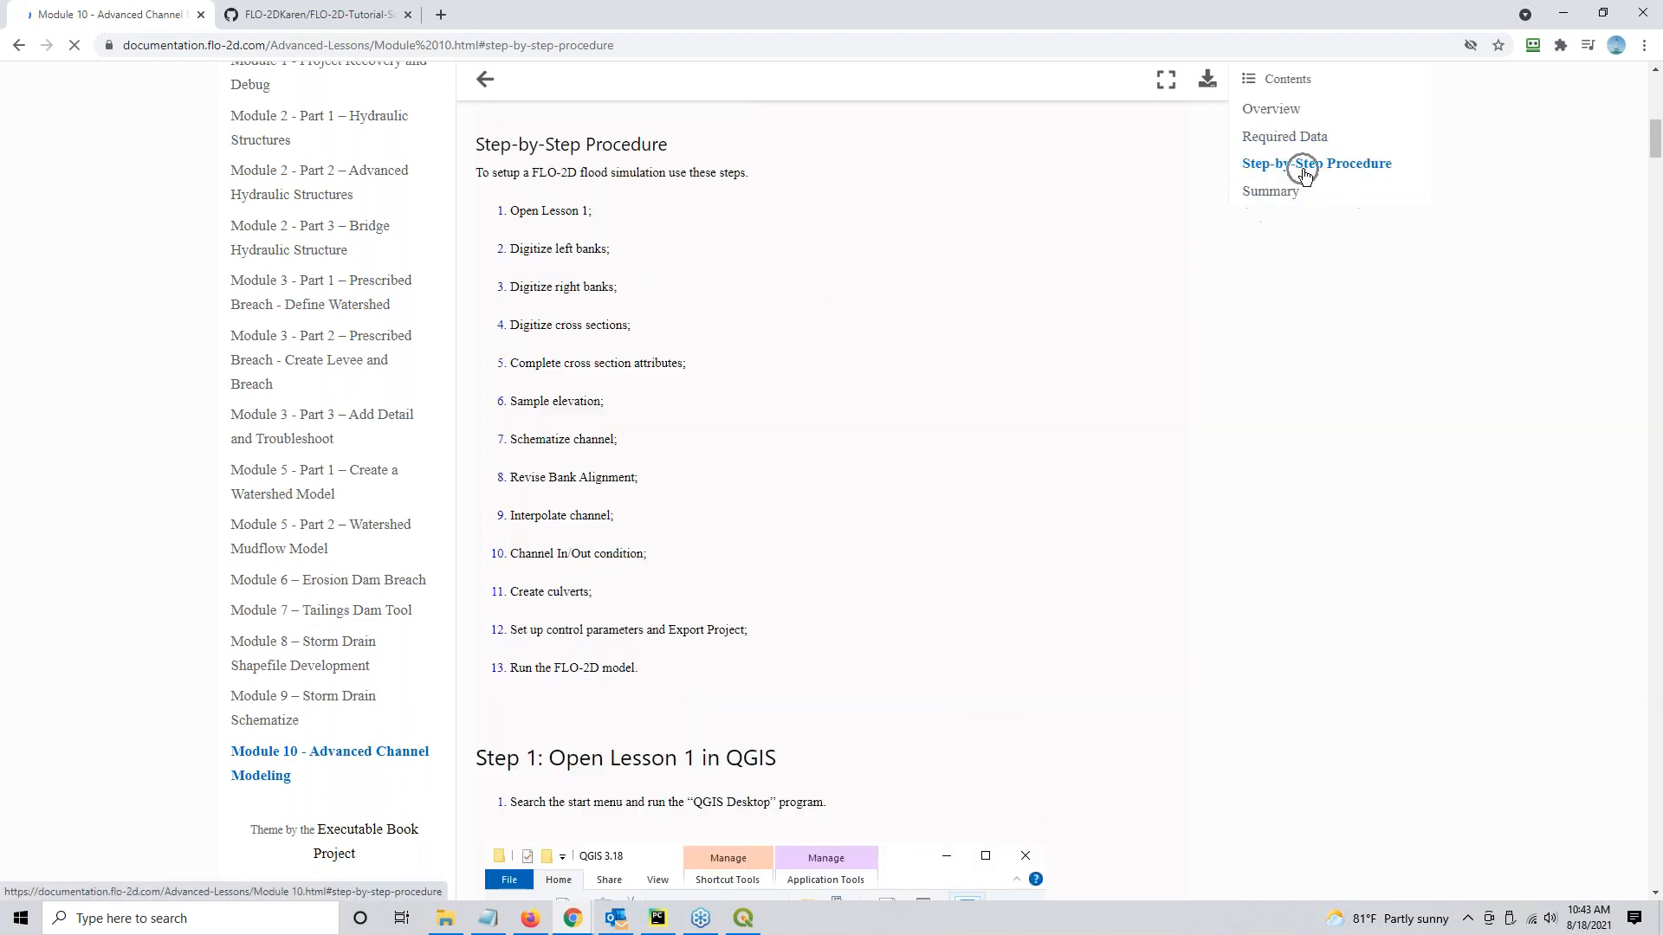
{"action": "scroll", "coordinate": [752, 469], "scroll_direction": "down", "scroll_amount": 20}
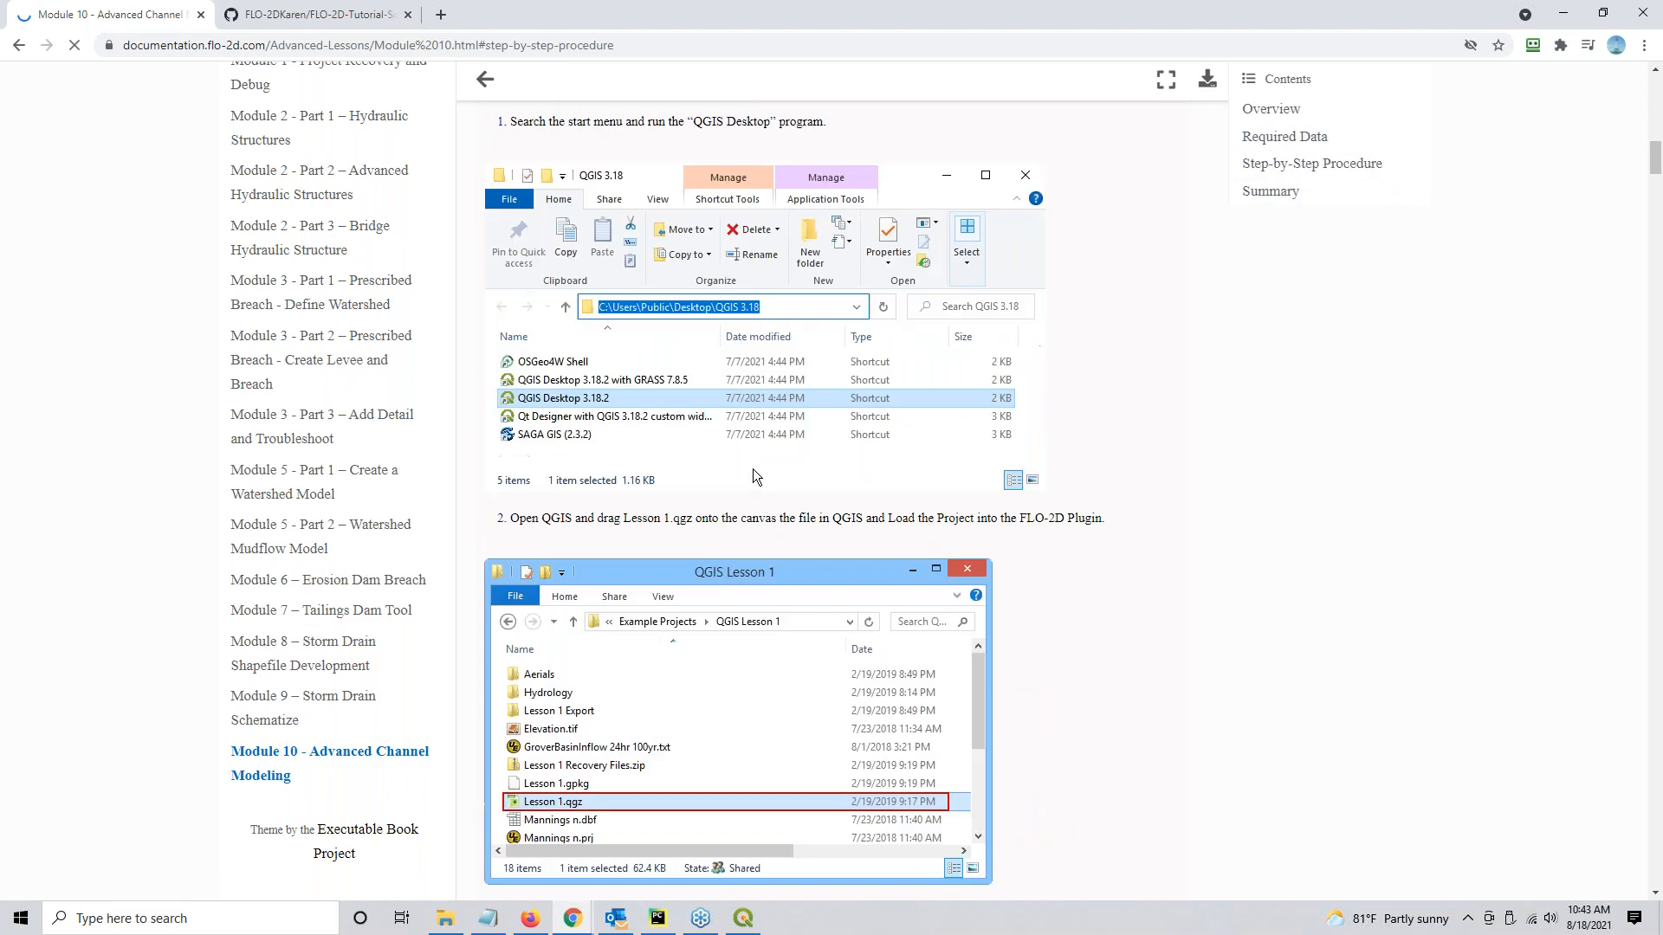
{"action": "scroll", "coordinate": [753, 462], "scroll_direction": "down", "scroll_amount": 18}
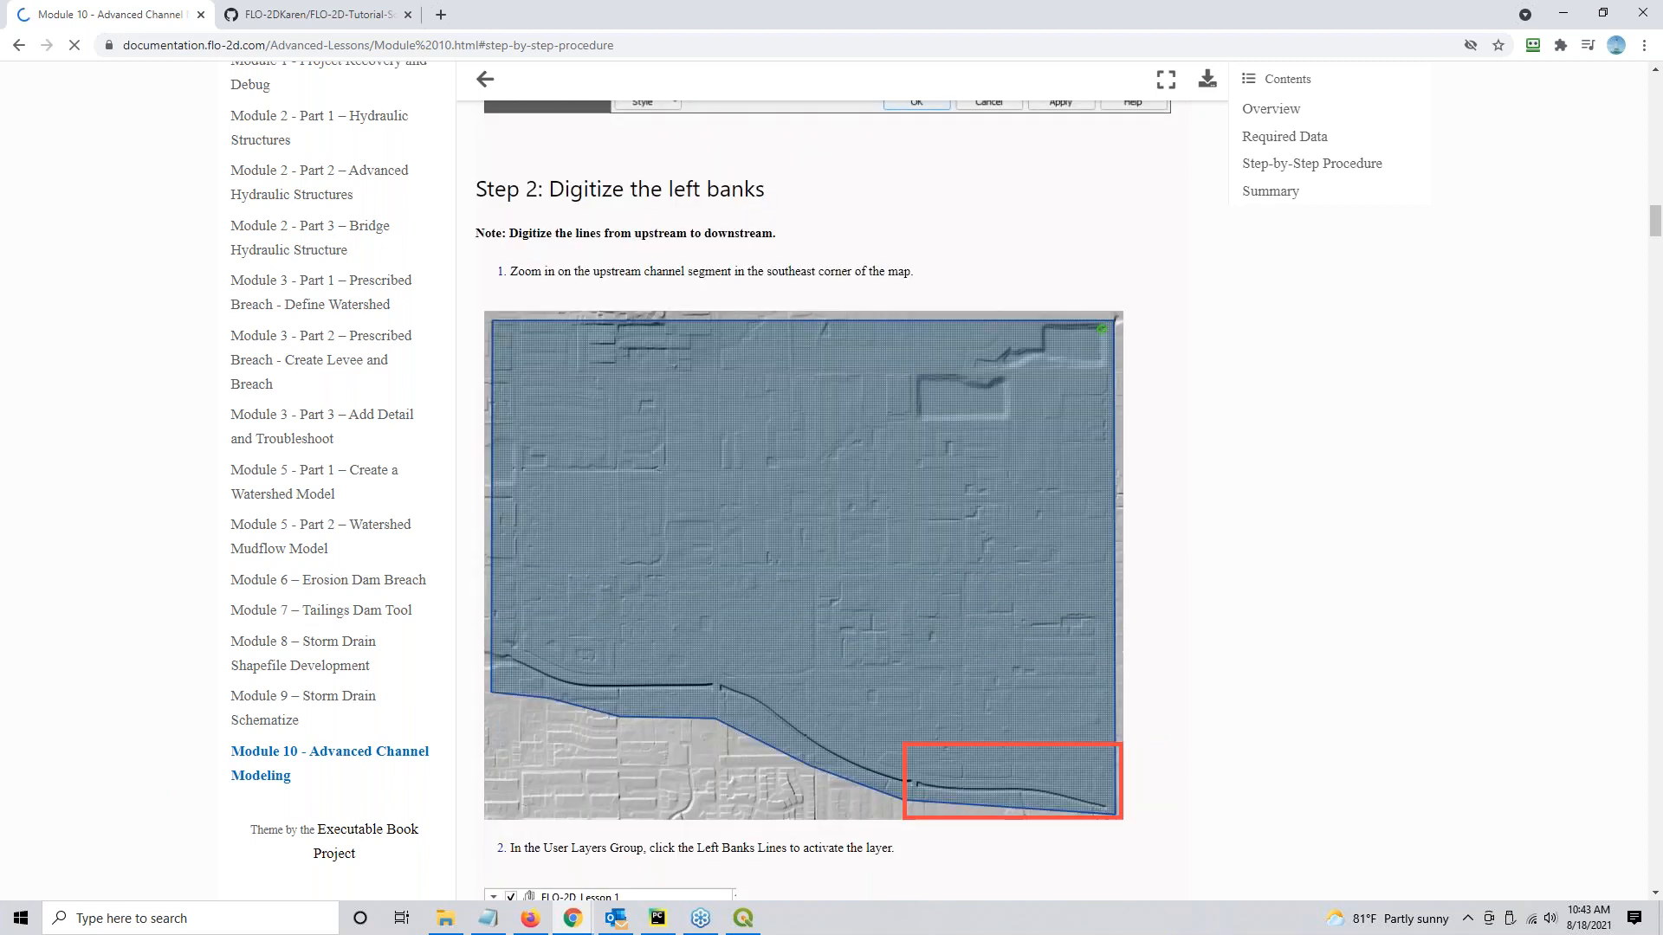
{"action": "scroll", "coordinate": [827, 500], "scroll_direction": "down", "scroll_amount": 20}
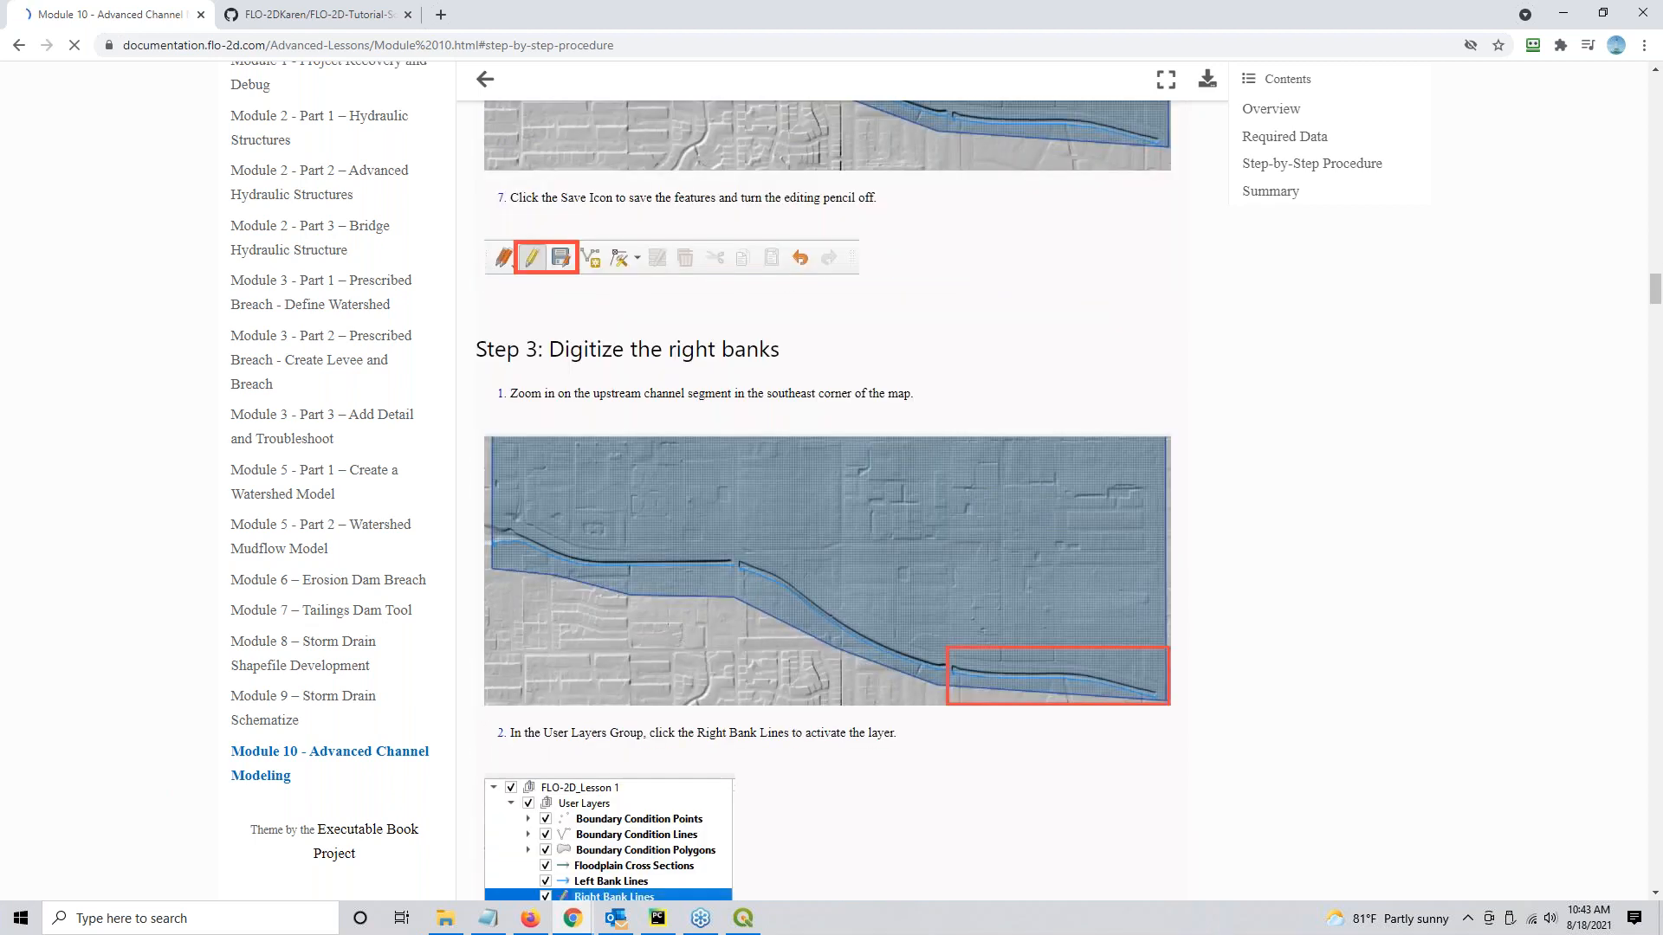
{"action": "scroll", "coordinate": [547, 814], "scroll_direction": "down", "scroll_amount": 20}
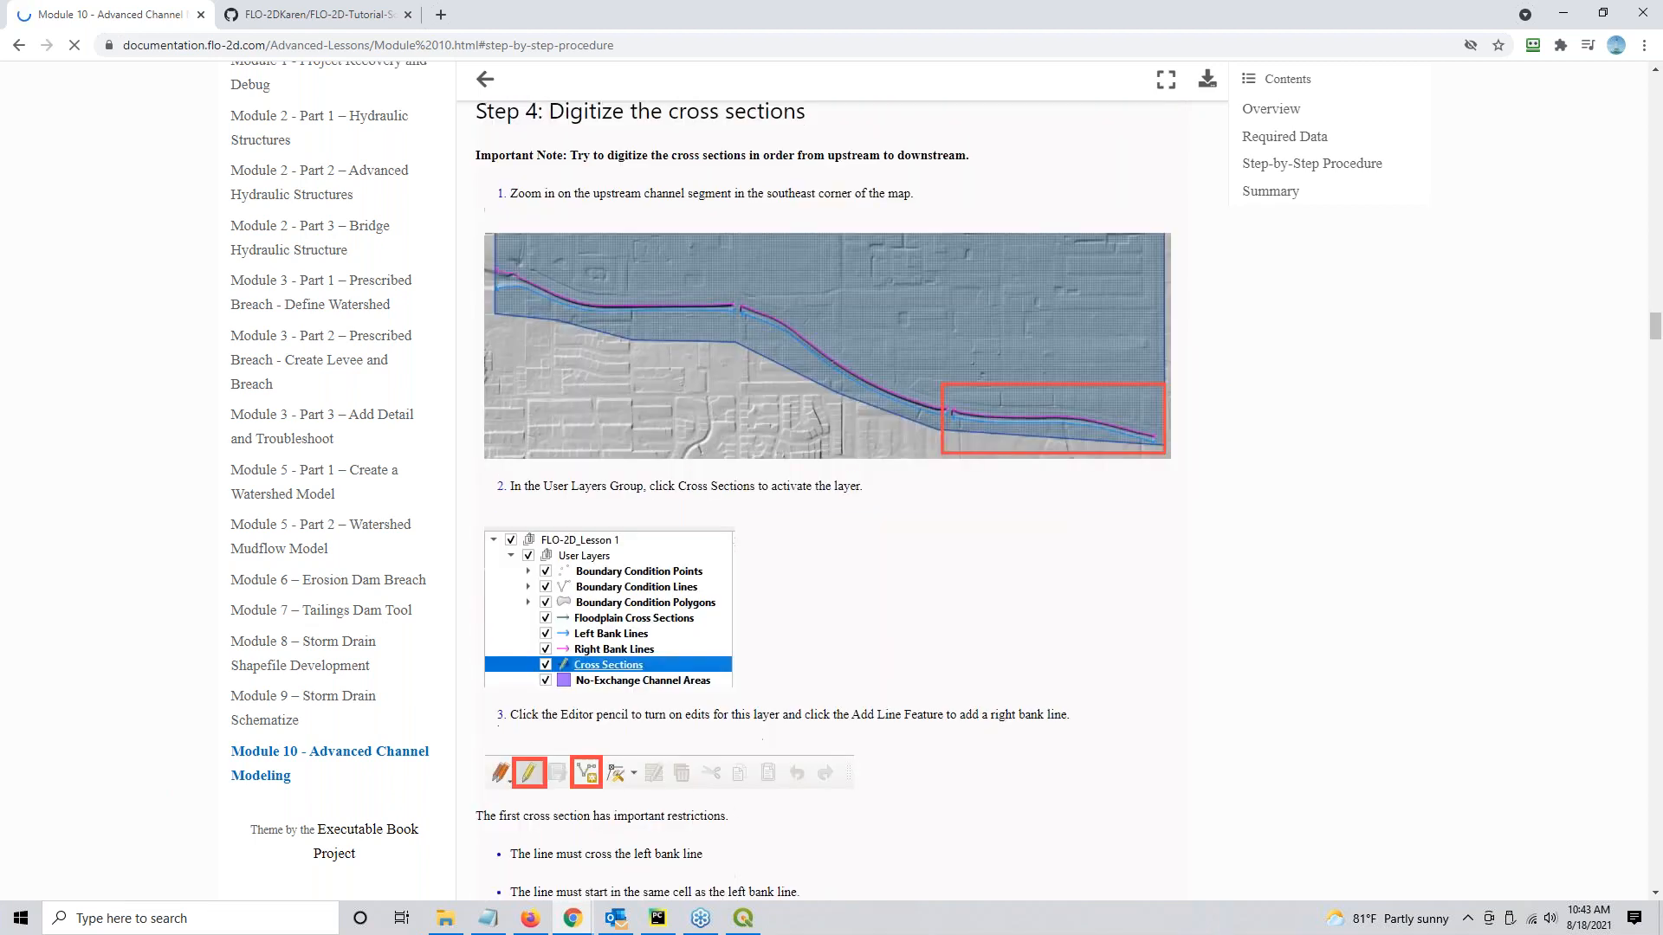
{"action": "scroll", "coordinate": [787, 470], "scroll_direction": "down", "scroll_amount": 8}
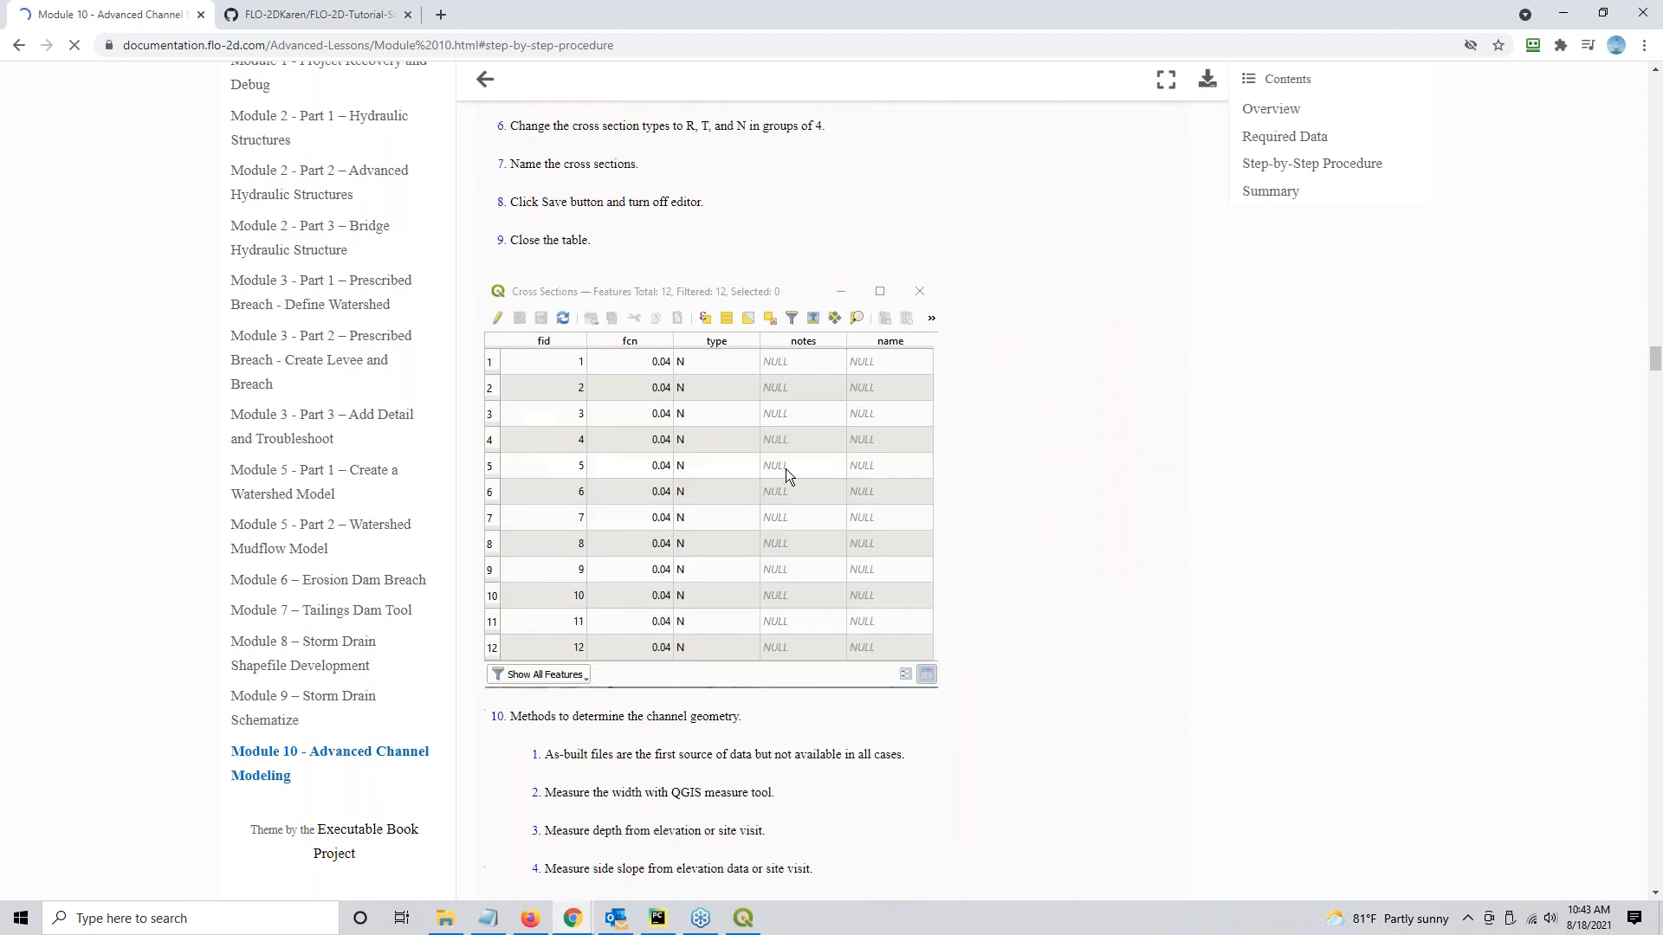
{"action": "scroll", "coordinate": [731, 203], "scroll_direction": "up", "scroll_amount": 8}
{"action": "scroll", "coordinate": [726, 284], "scroll_direction": "down", "scroll_amount": 6}
{"action": "scroll", "coordinate": [732, 312], "scroll_direction": "down", "scroll_amount": 5}
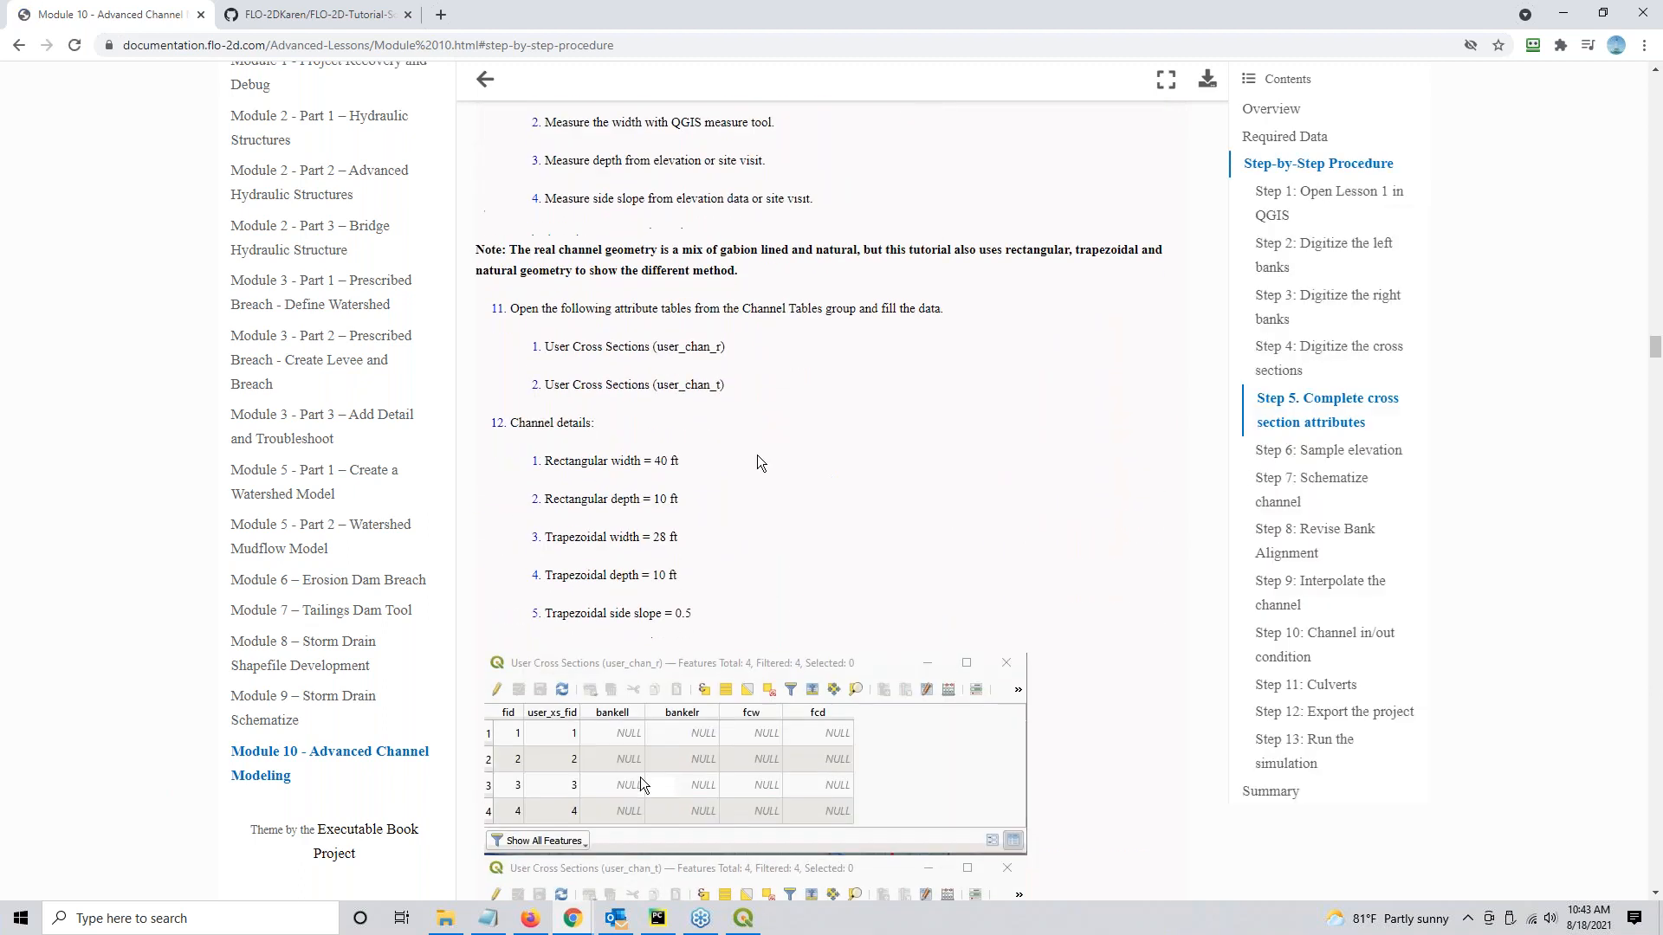
Go to Step 10: Channel in/out condition and read the Inlet instructions for adding a point boundary condition.
{"action": "left_click", "coordinate": [1288, 648]}
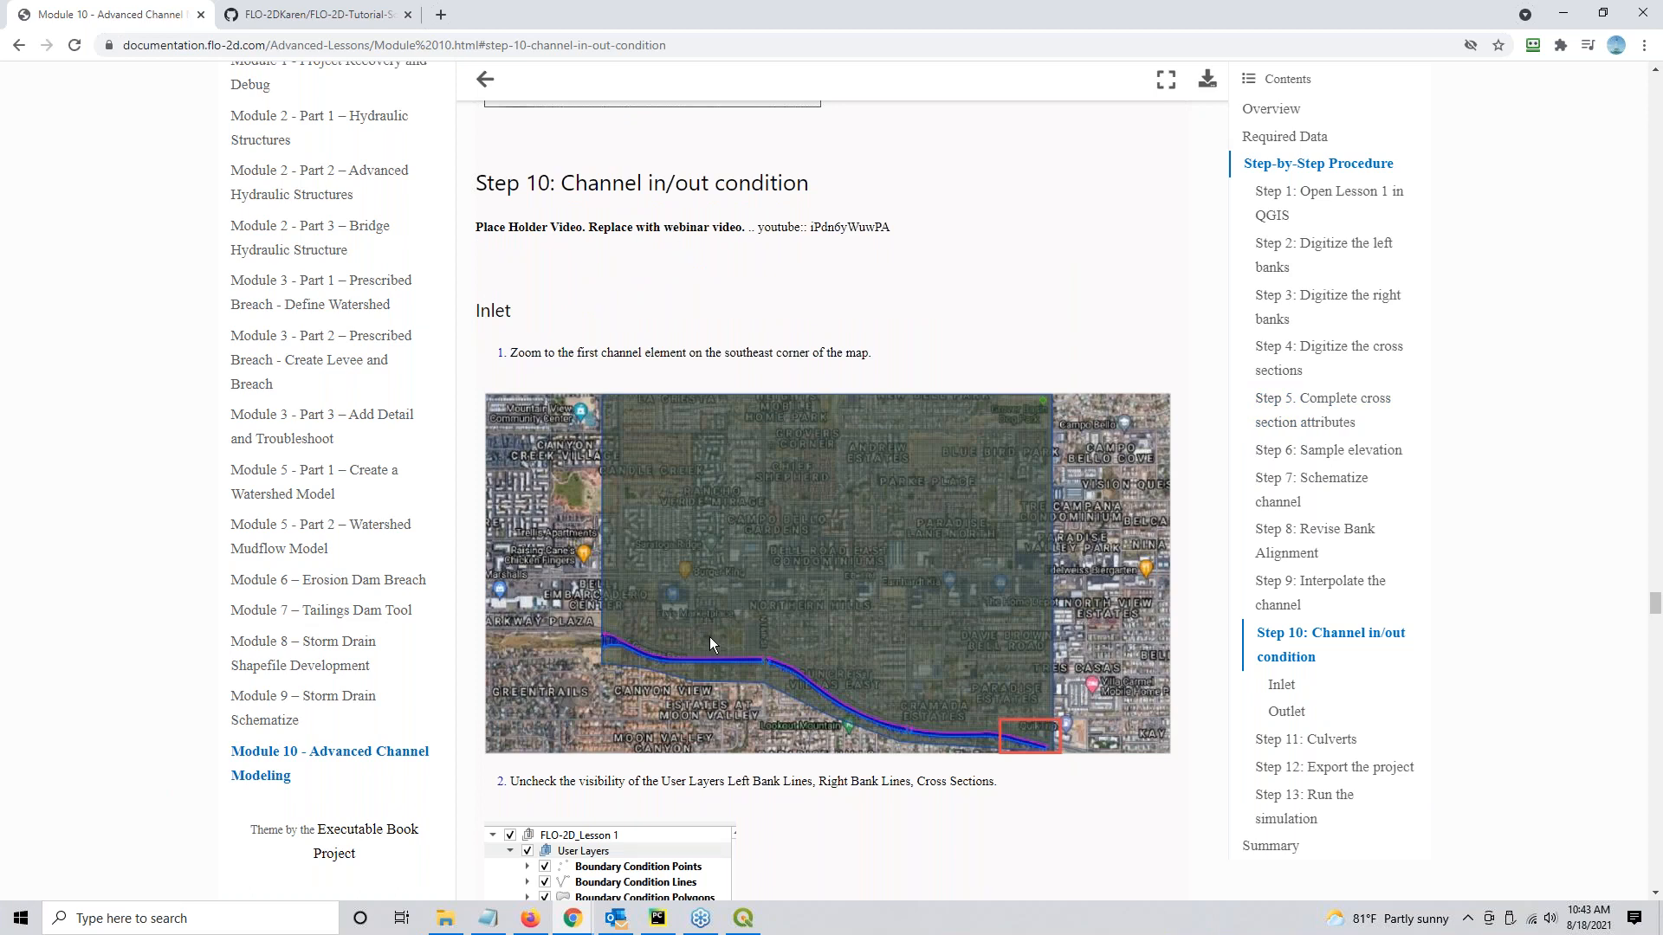
{"action": "scroll", "coordinate": [709, 637], "scroll_direction": "down", "scroll_amount": 4}
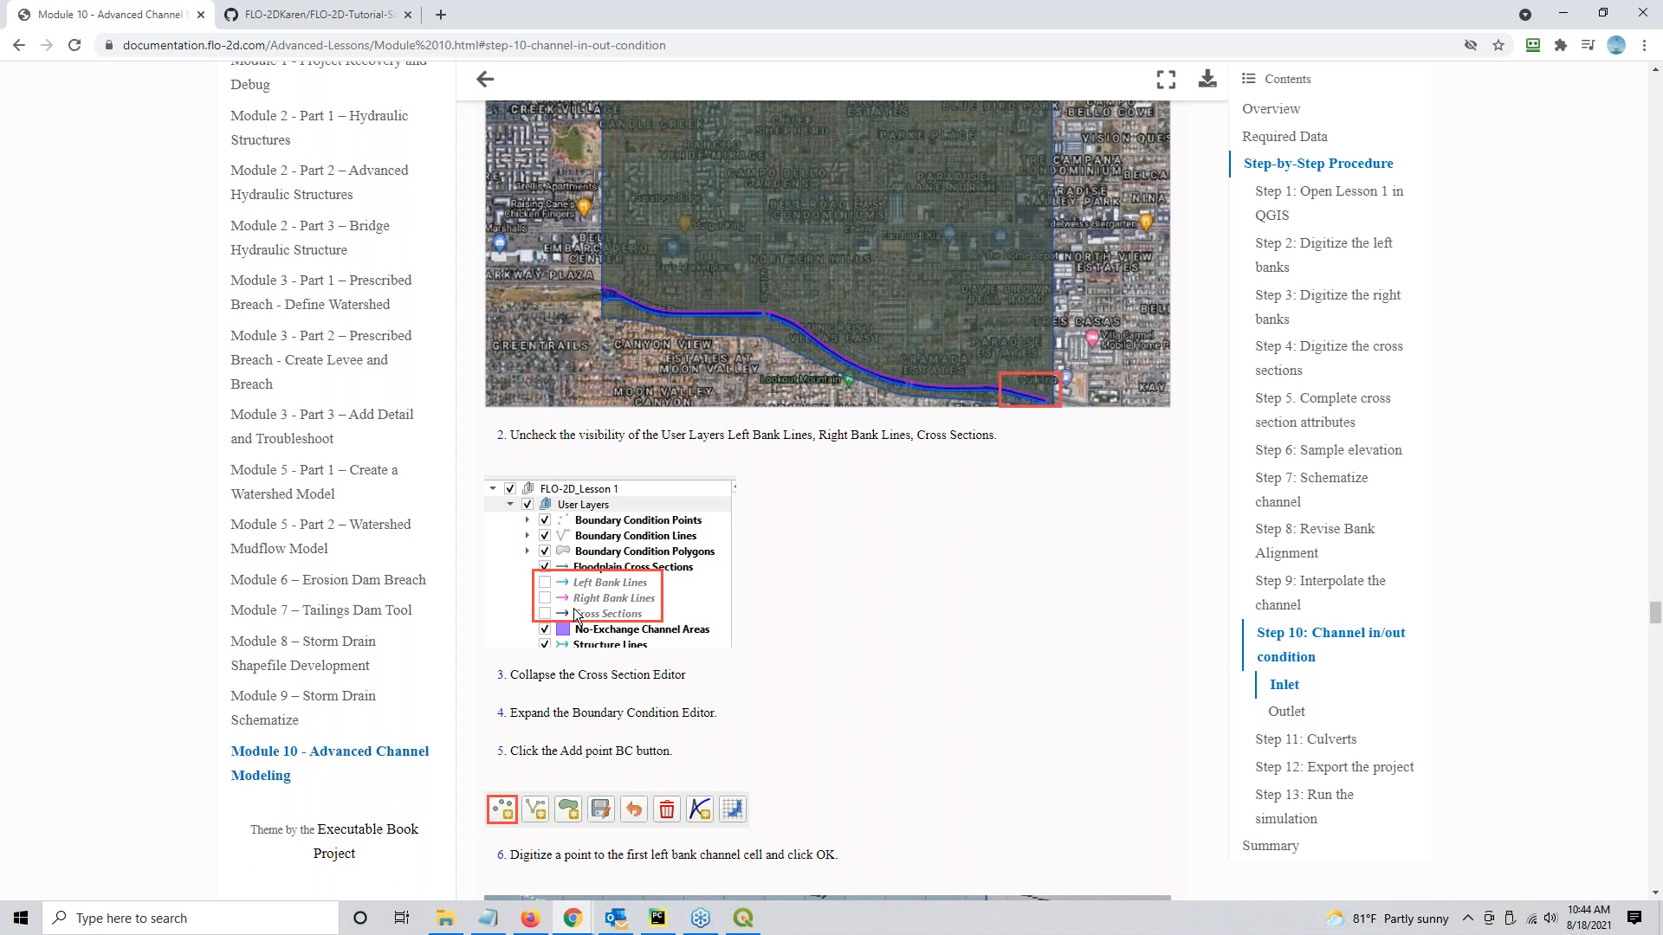
{"action": "scroll", "coordinate": [696, 620], "scroll_direction": "down", "scroll_amount": 3}
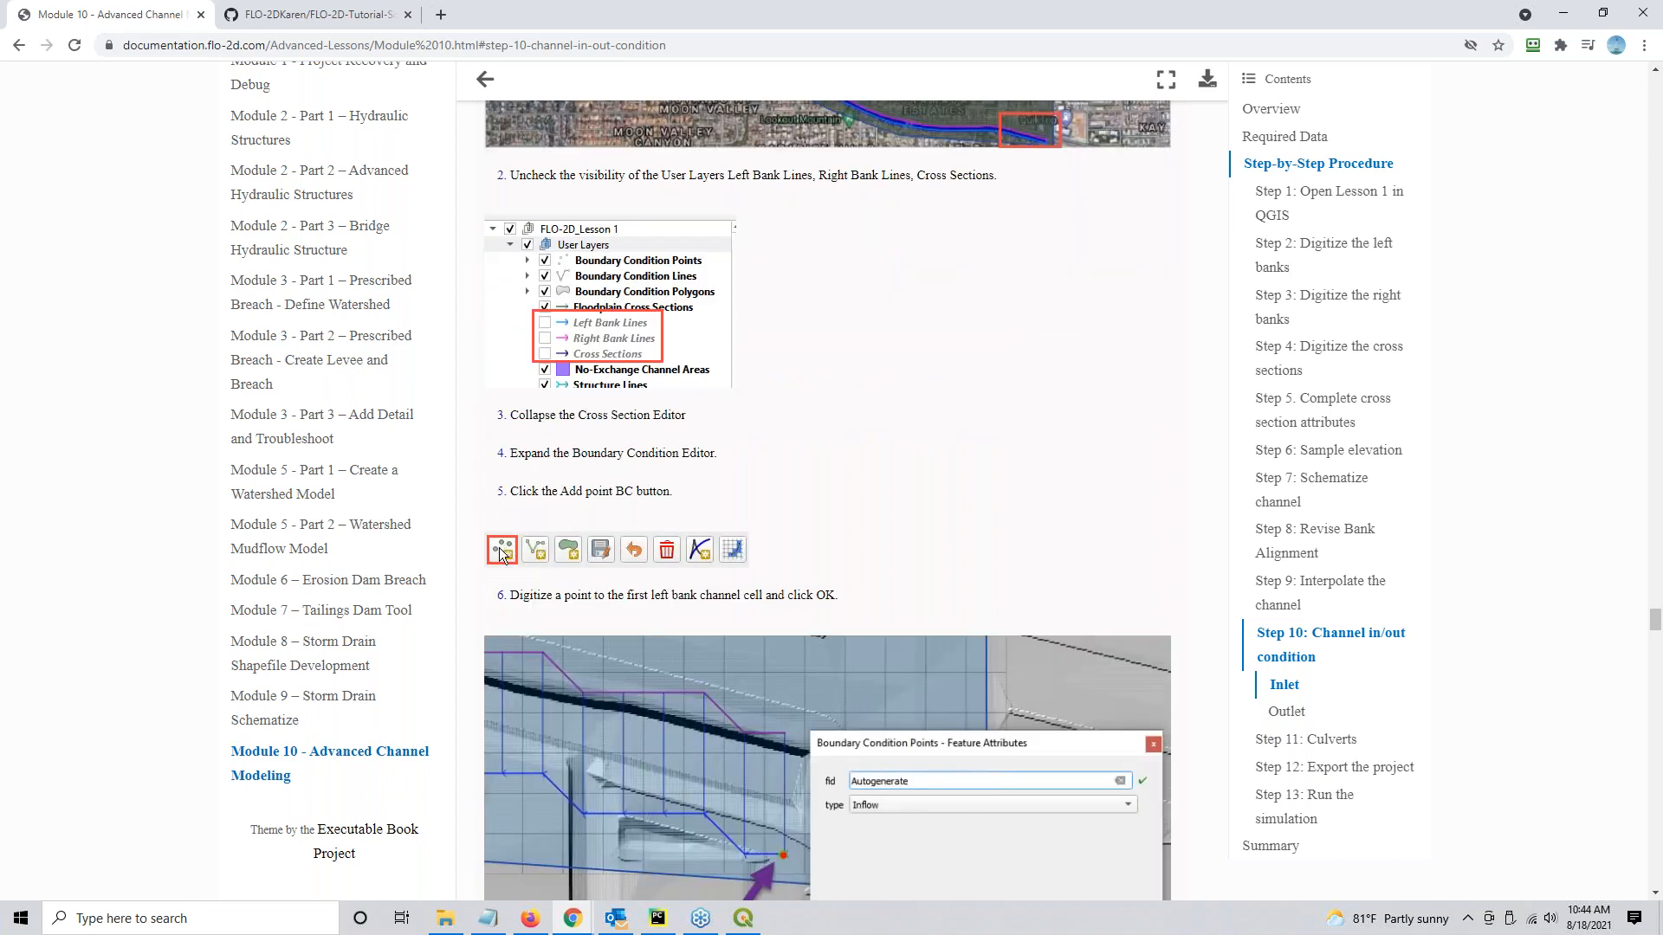
Read the rest of the Inlet instructions and the first Outlet instructions in Step 10 of the lesson.
{"action": "scroll", "coordinate": [500, 553], "scroll_direction": "down", "scroll_amount": 1}
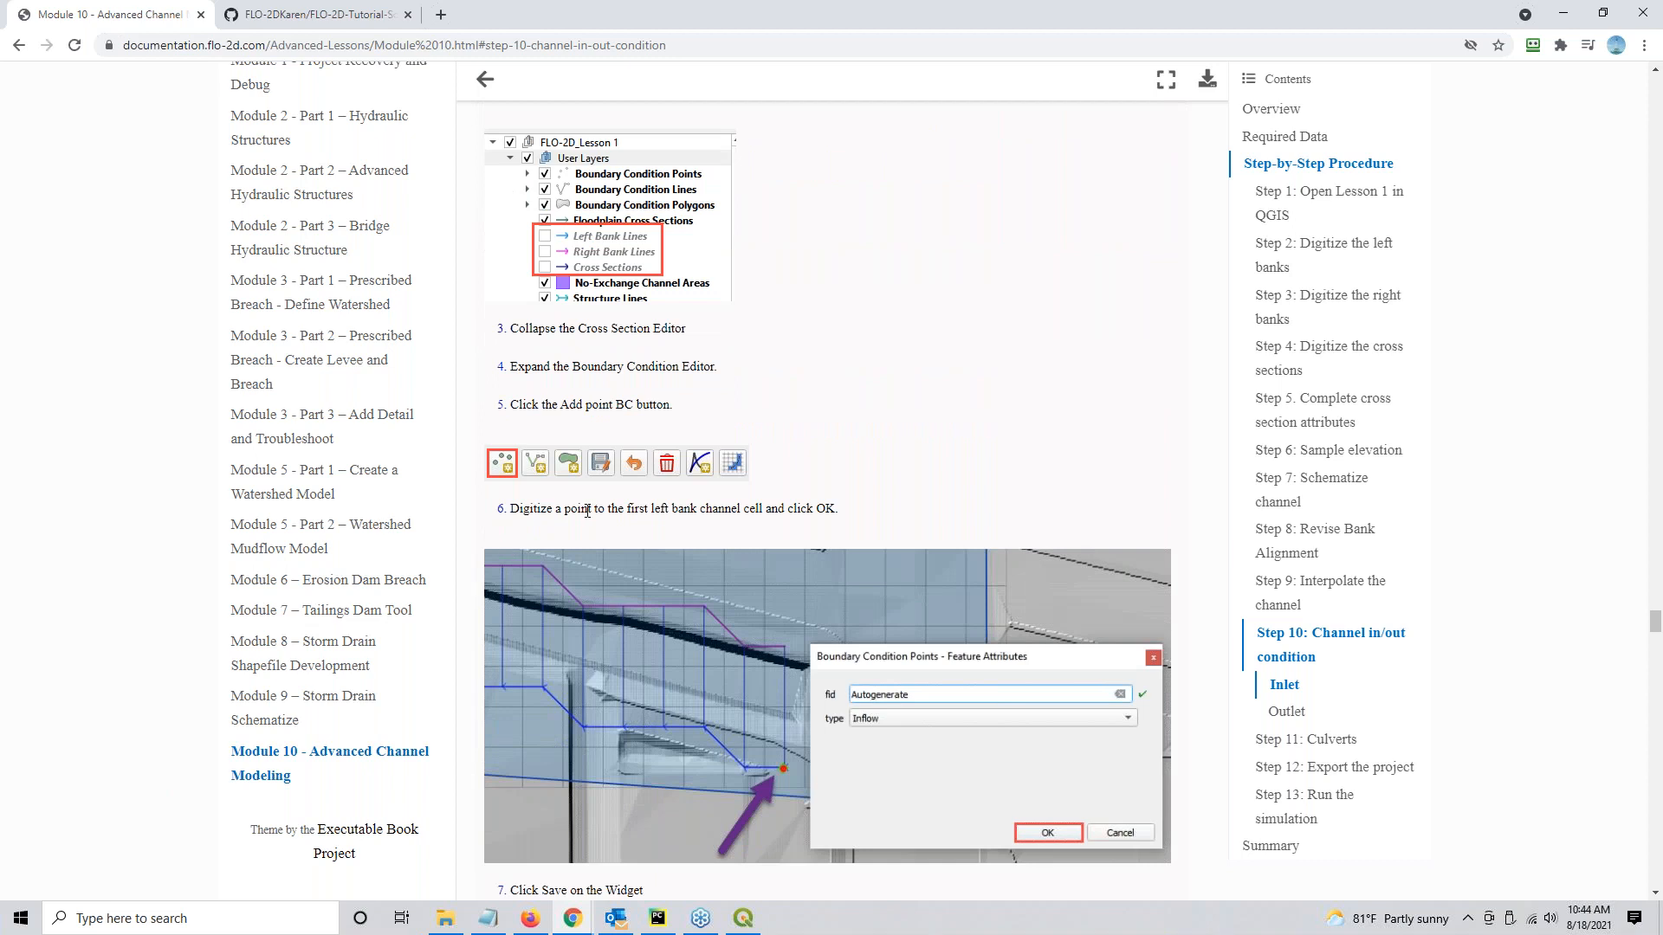
{"action": "scroll", "coordinate": [771, 528], "scroll_direction": "down", "scroll_amount": 7}
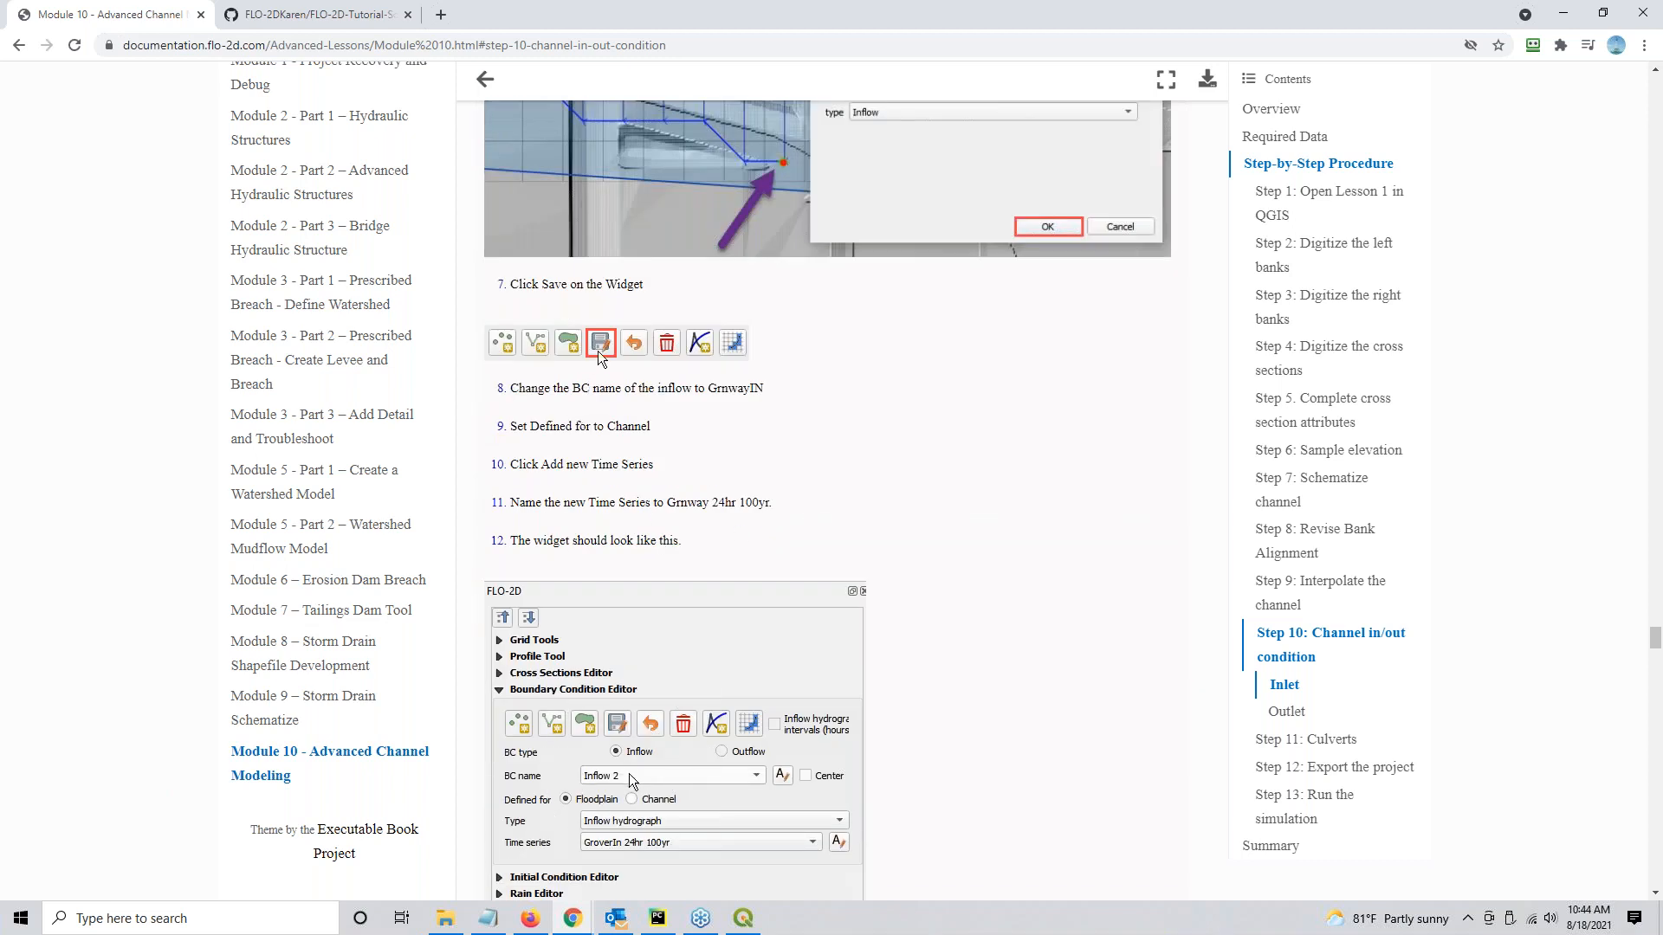
{"action": "scroll", "coordinate": [576, 342], "scroll_direction": "down", "scroll_amount": 3}
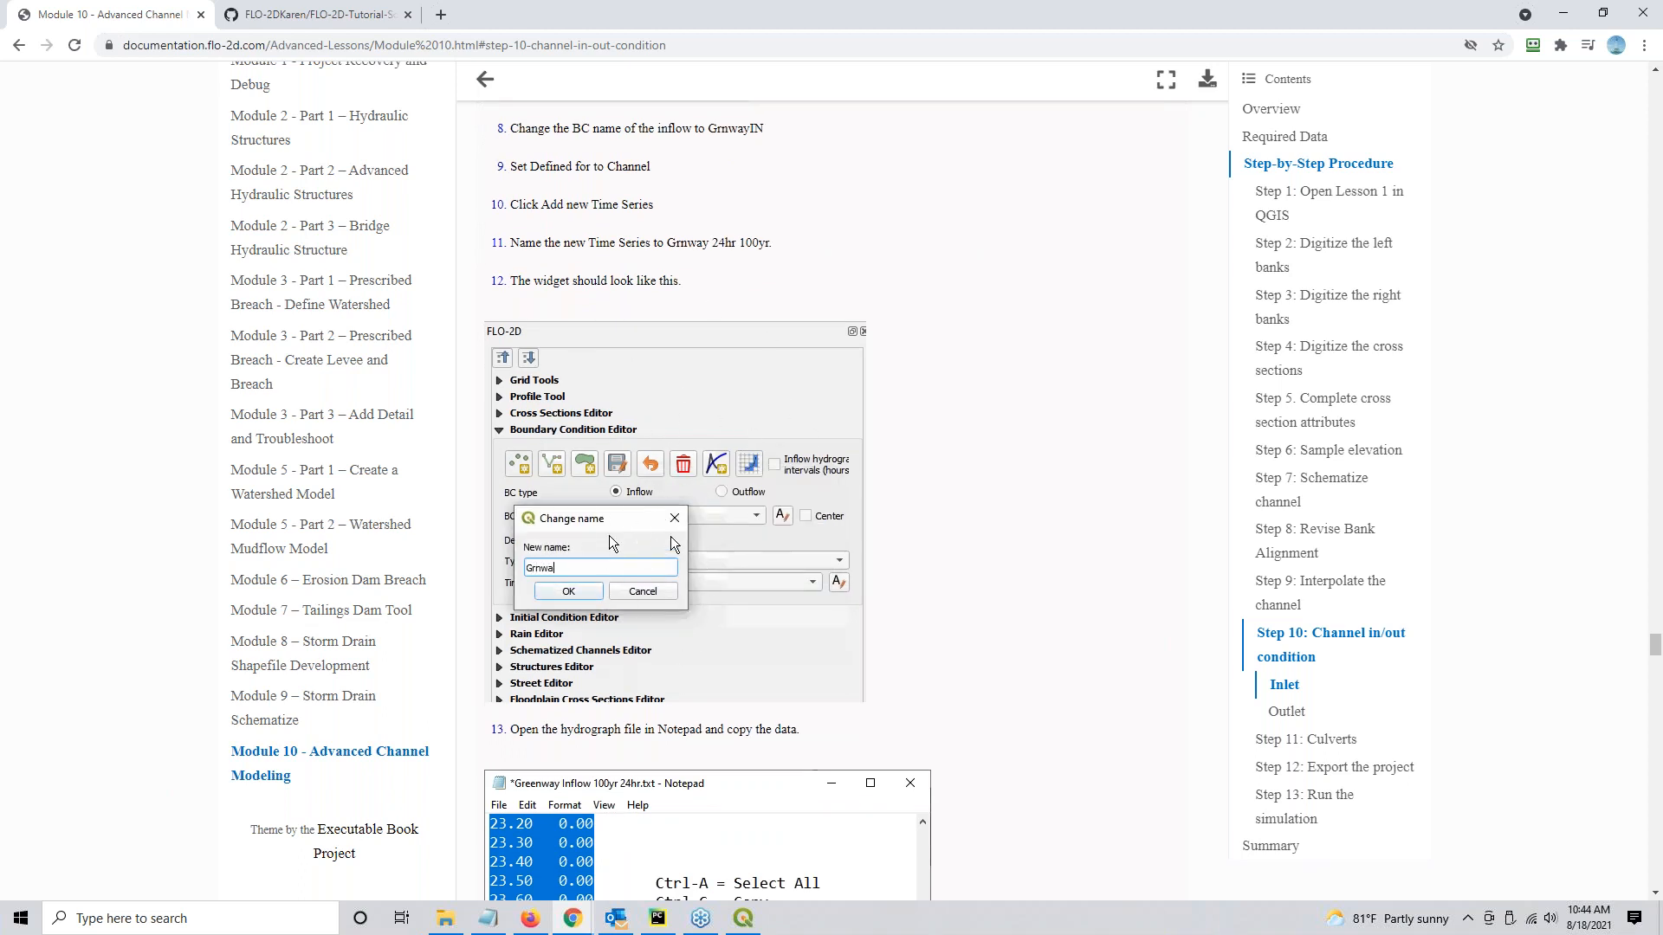
{"action": "scroll", "coordinate": [675, 544], "scroll_direction": "down", "scroll_amount": 8}
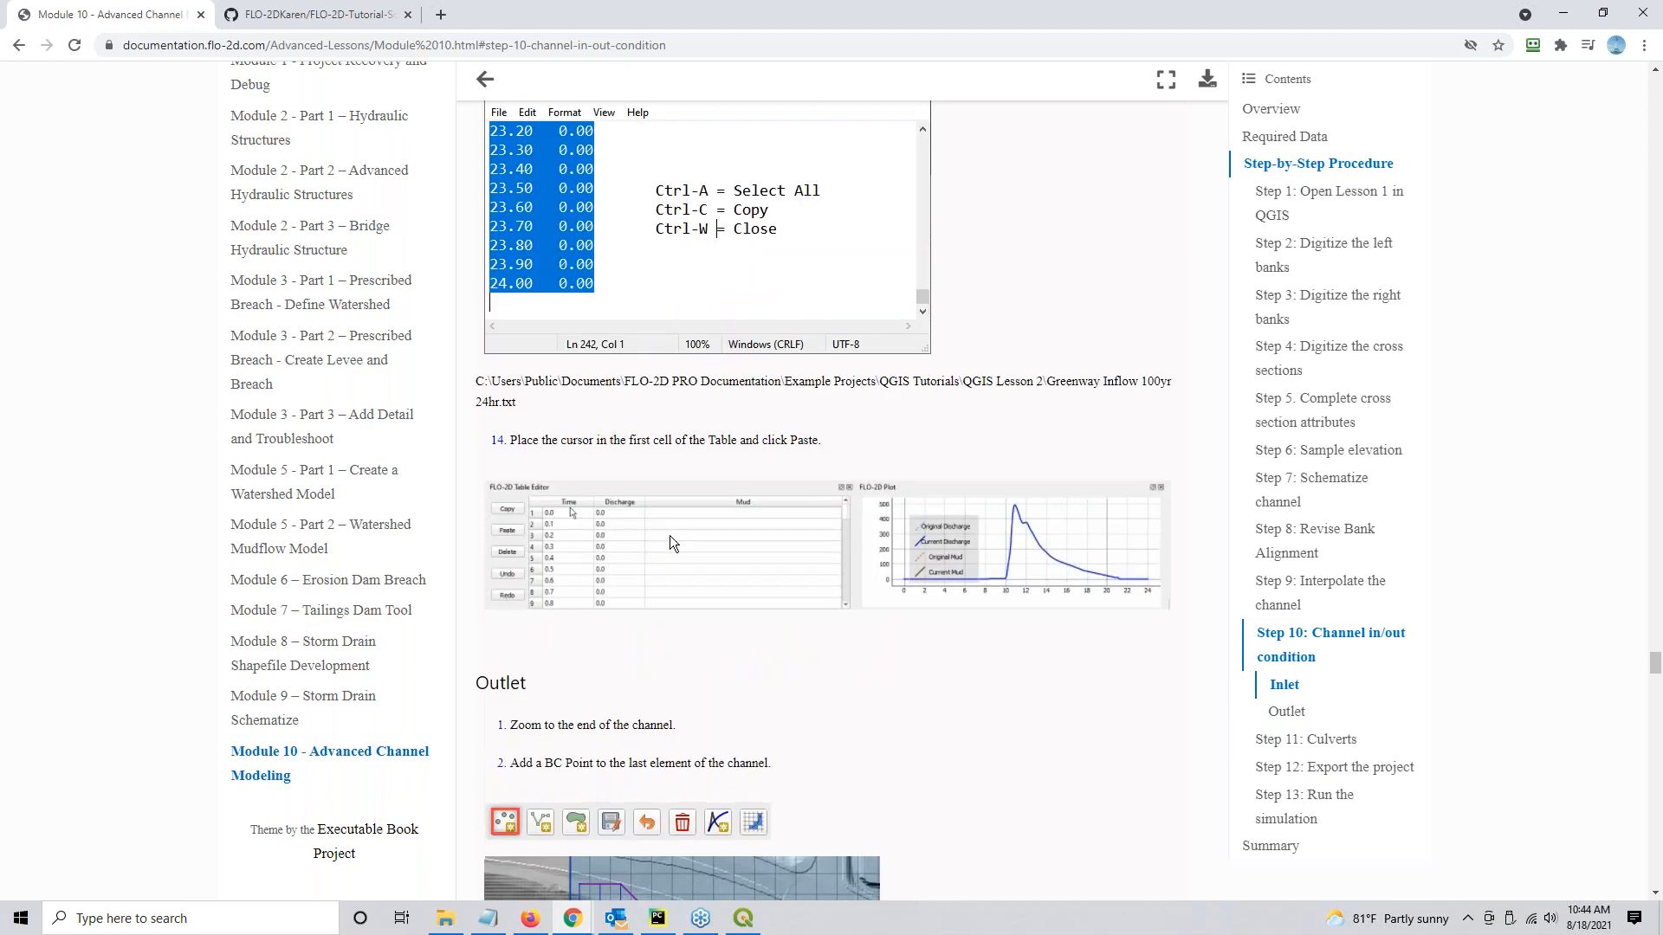
{"action": "scroll", "coordinate": [686, 490], "scroll_direction": "down", "scroll_amount": 4}
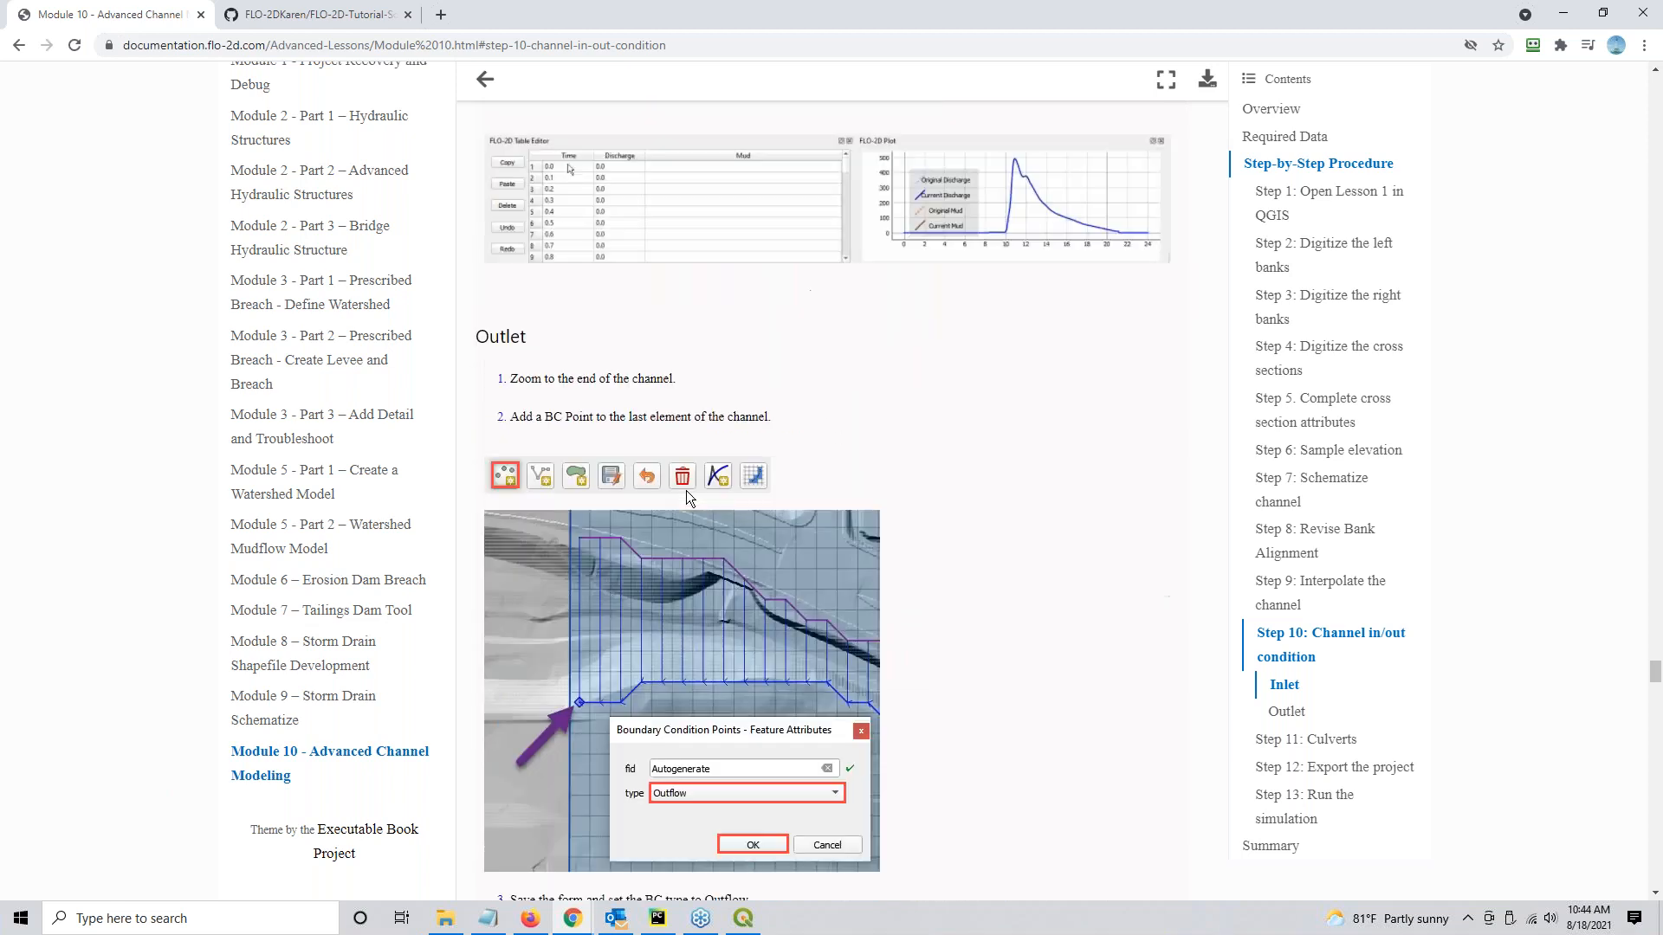
Return to QGIS and hide the Left Bank Lines, Right Bank Lines and Cross Sections layers around the channel's upstream end.
{"action": "left_click", "coordinate": [1564, 14]}
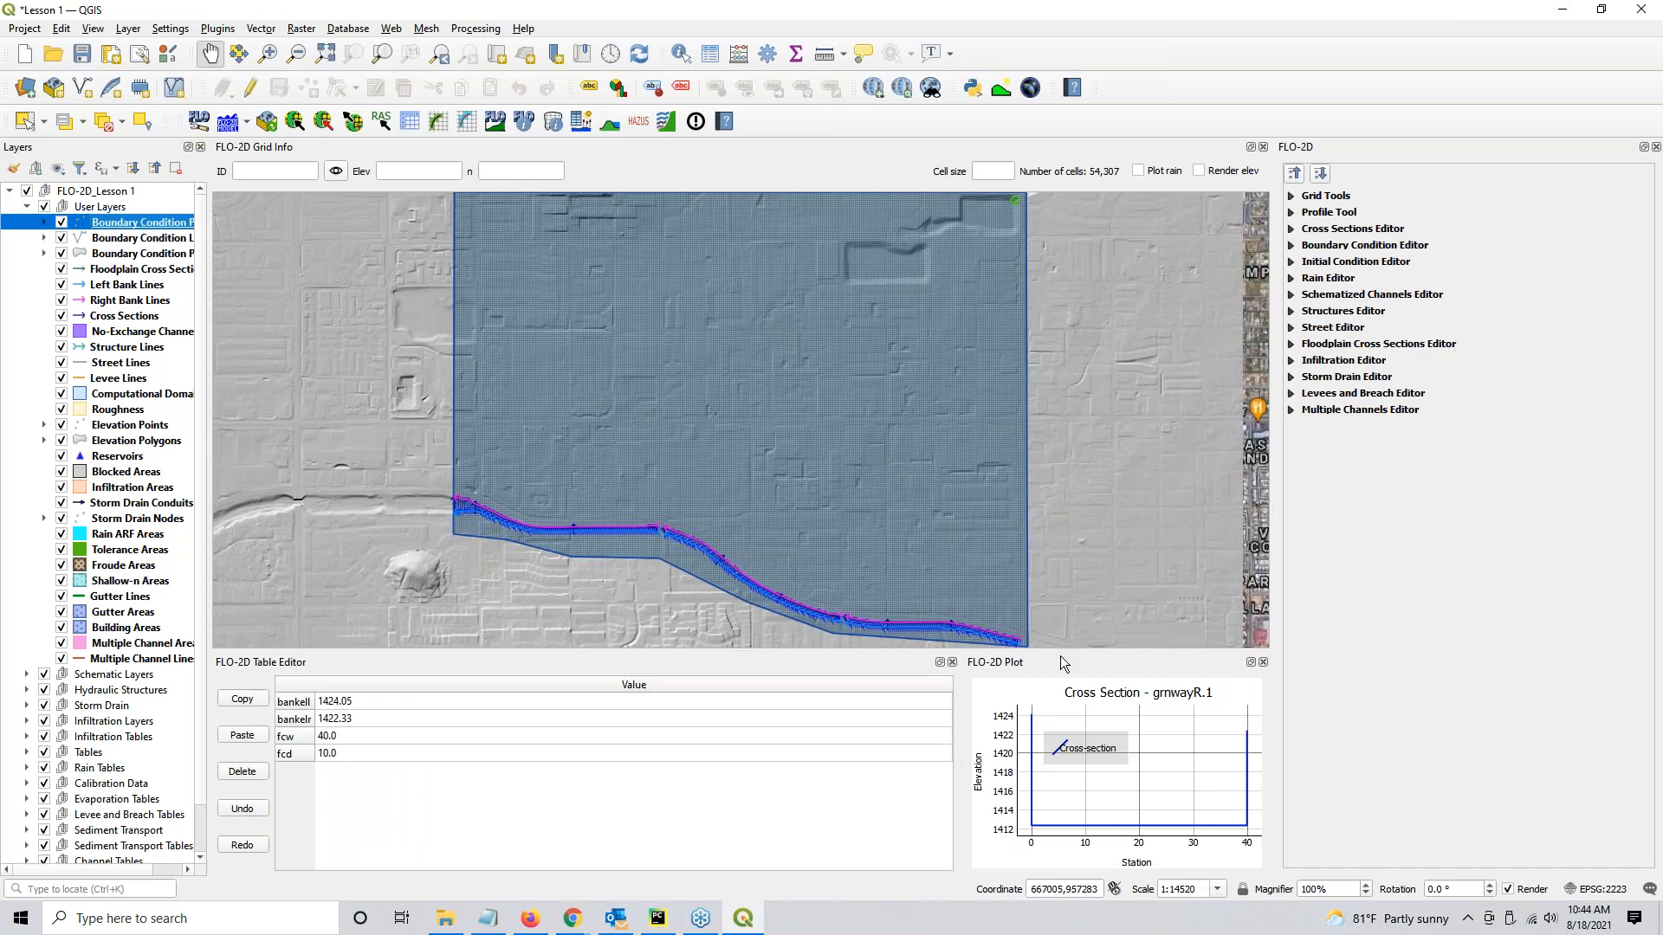
{"action": "left_click_drag", "start_coordinate": [1017, 643], "coordinate": [804, 454]}
{"action": "scroll", "coordinate": [805, 460], "scroll_direction": "up", "scroll_amount": 4}
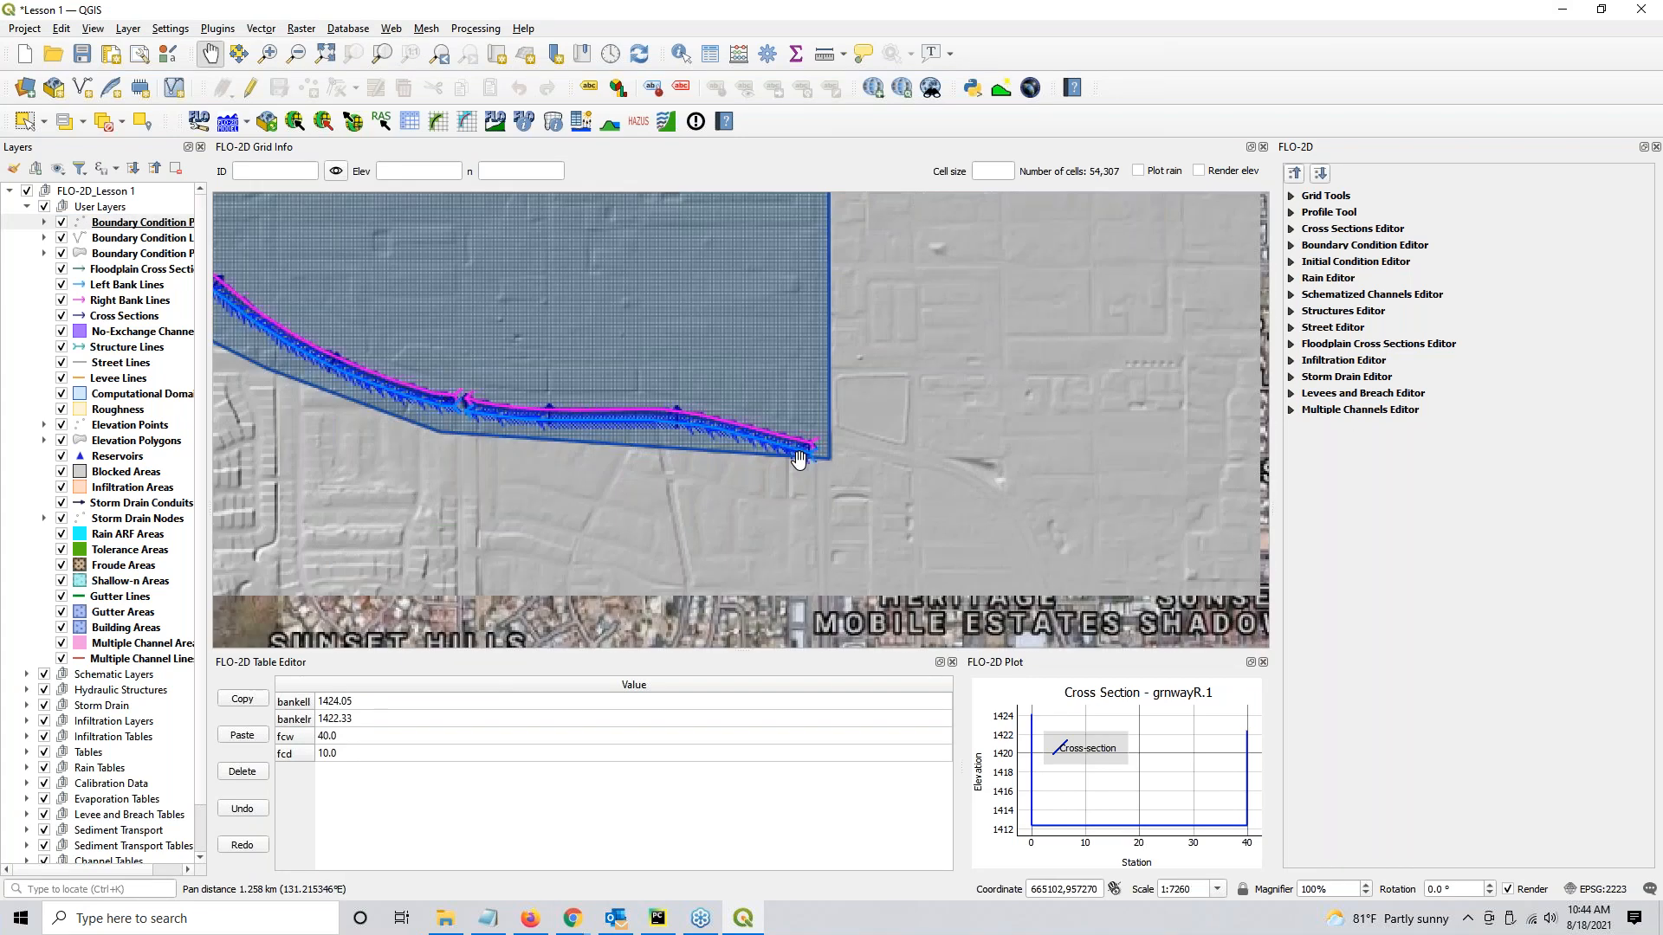
{"action": "scroll", "coordinate": [831, 405], "scroll_direction": "up", "scroll_amount": 1}
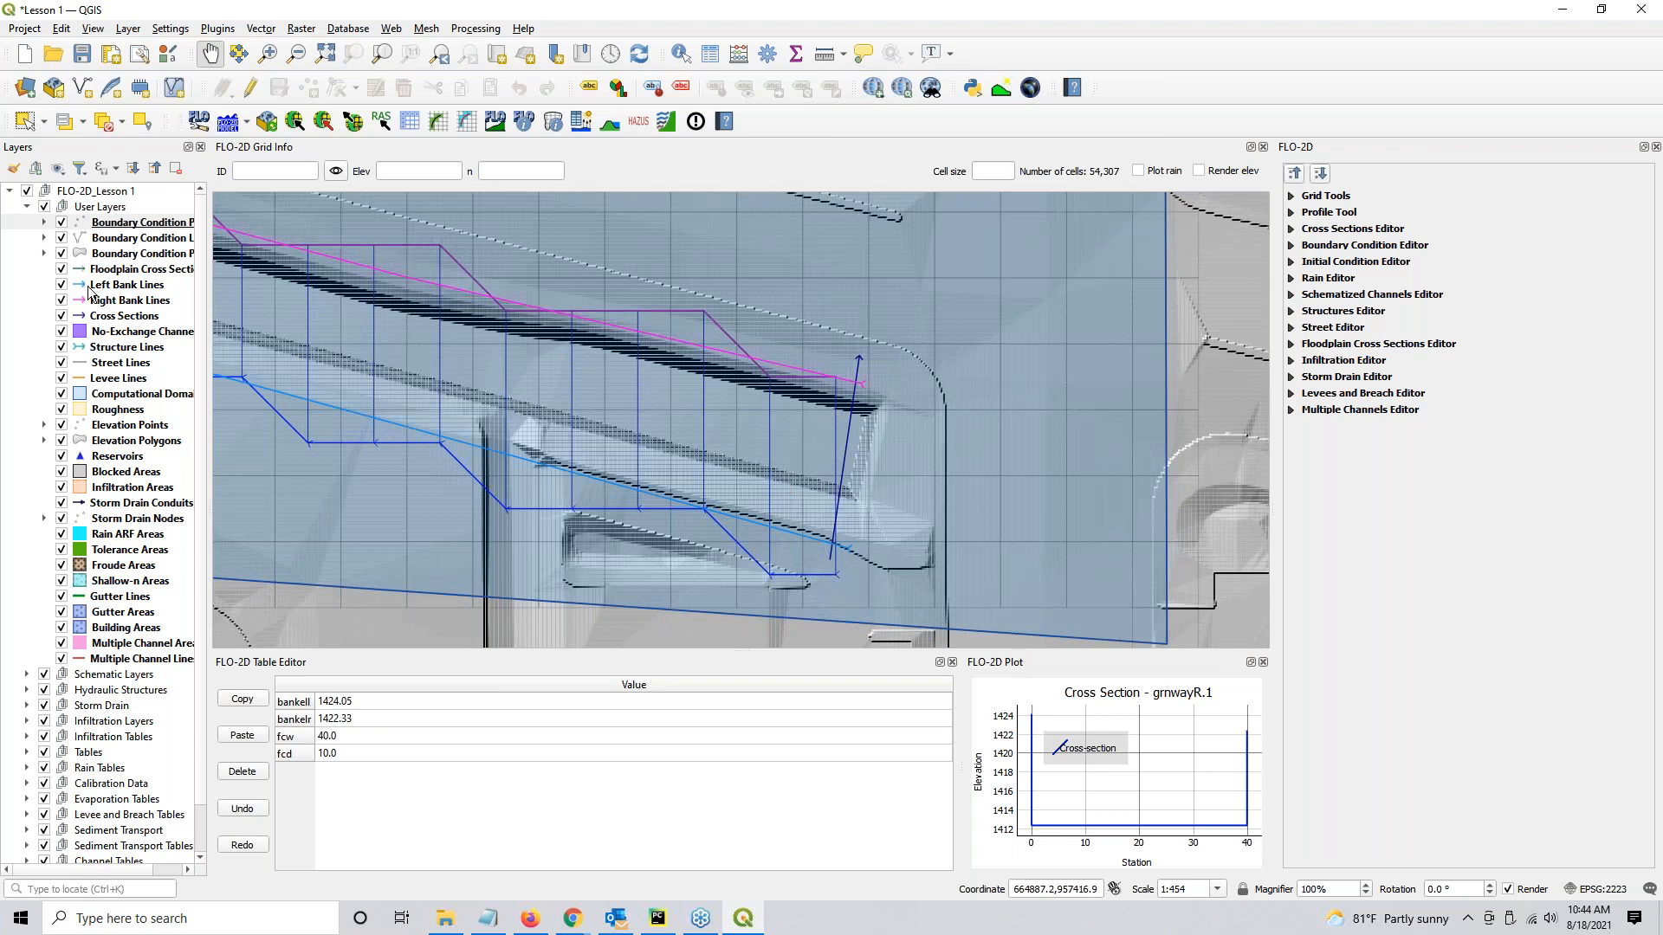
{"action": "left_click", "coordinate": [61, 285]}
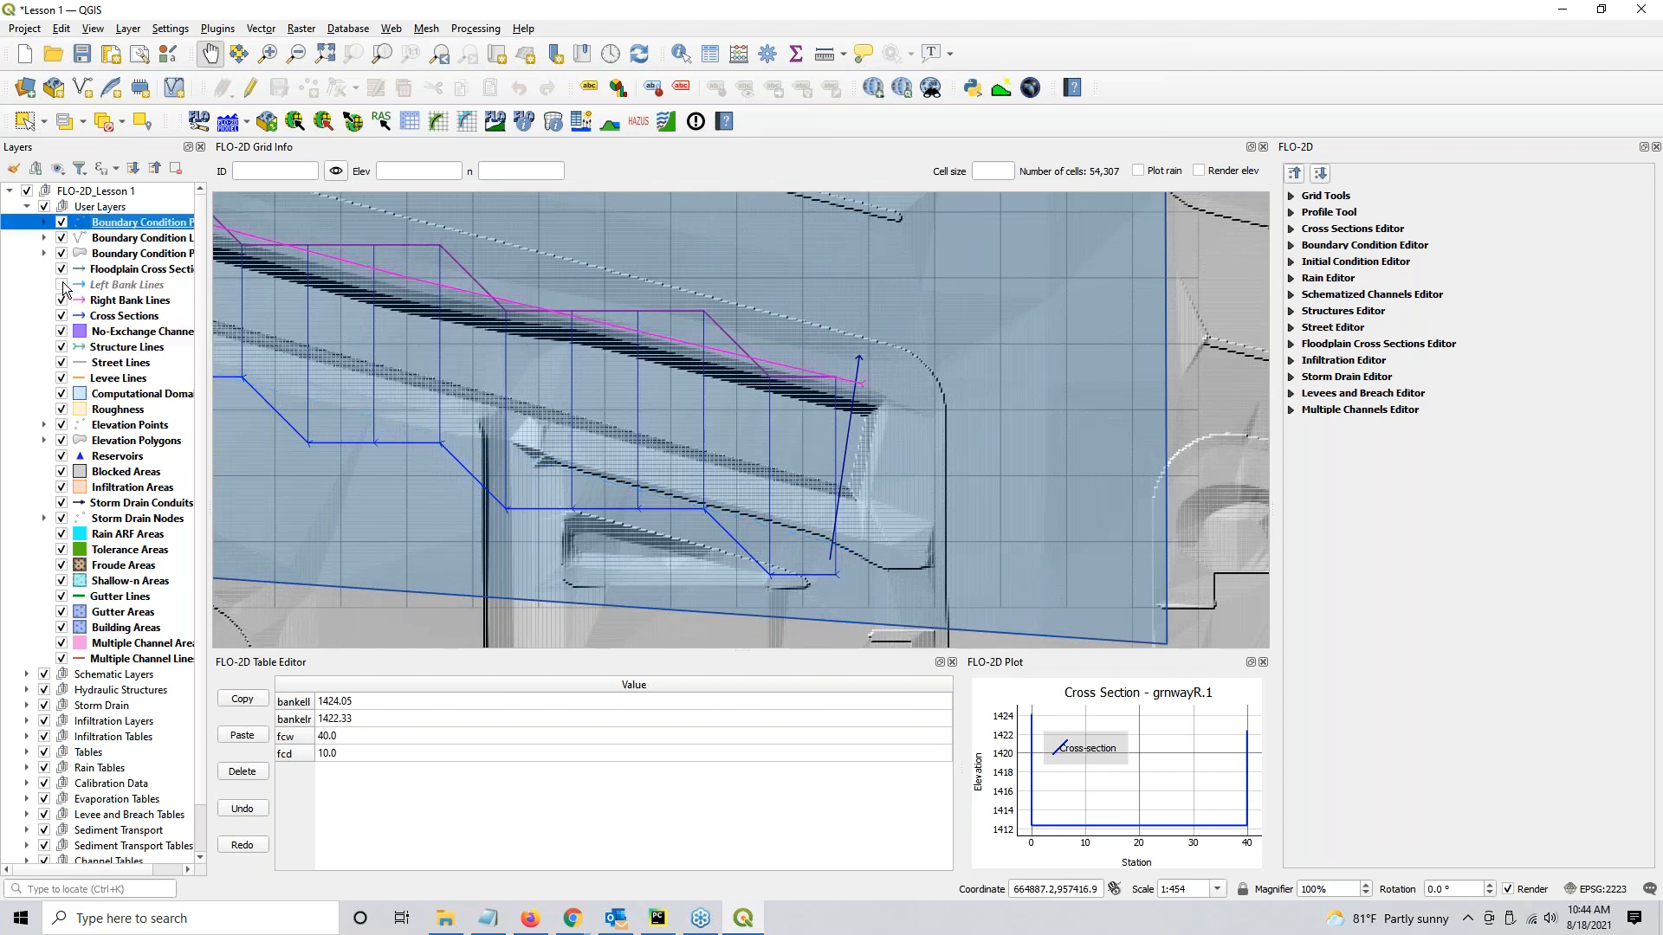
{"action": "left_click", "coordinate": [61, 300]}
{"action": "left_click", "coordinate": [61, 316]}
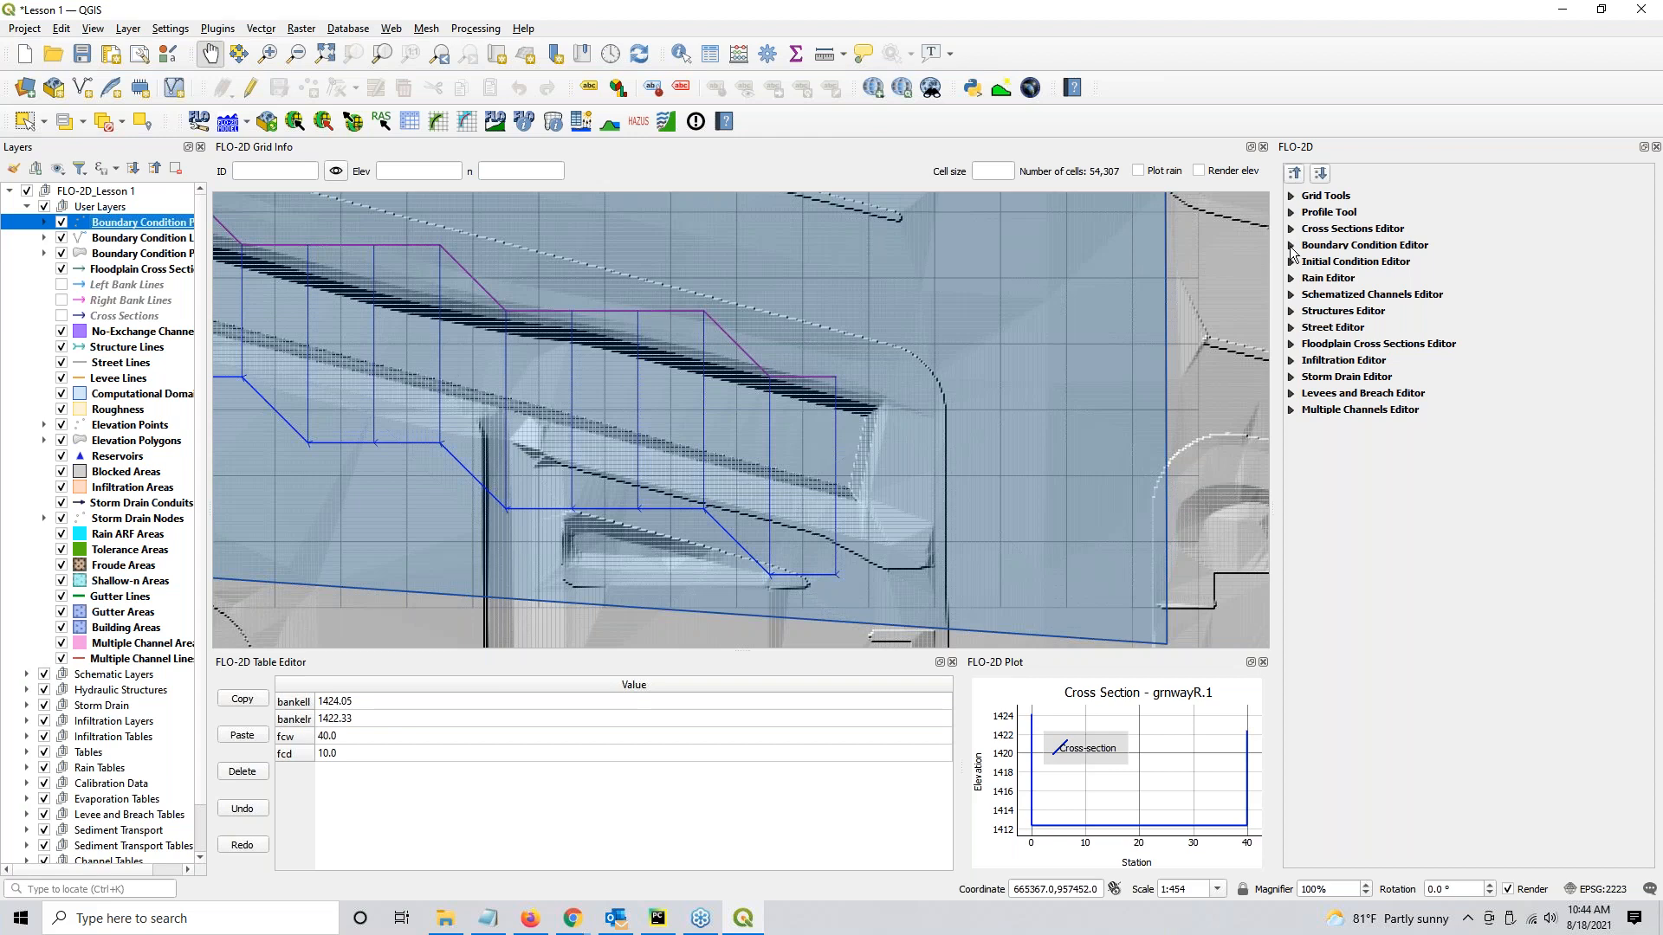
In the Boundary Condition Editor, add an inflow point on the first left bank channel cell and save it.
{"action": "left_click", "coordinate": [1290, 246]}
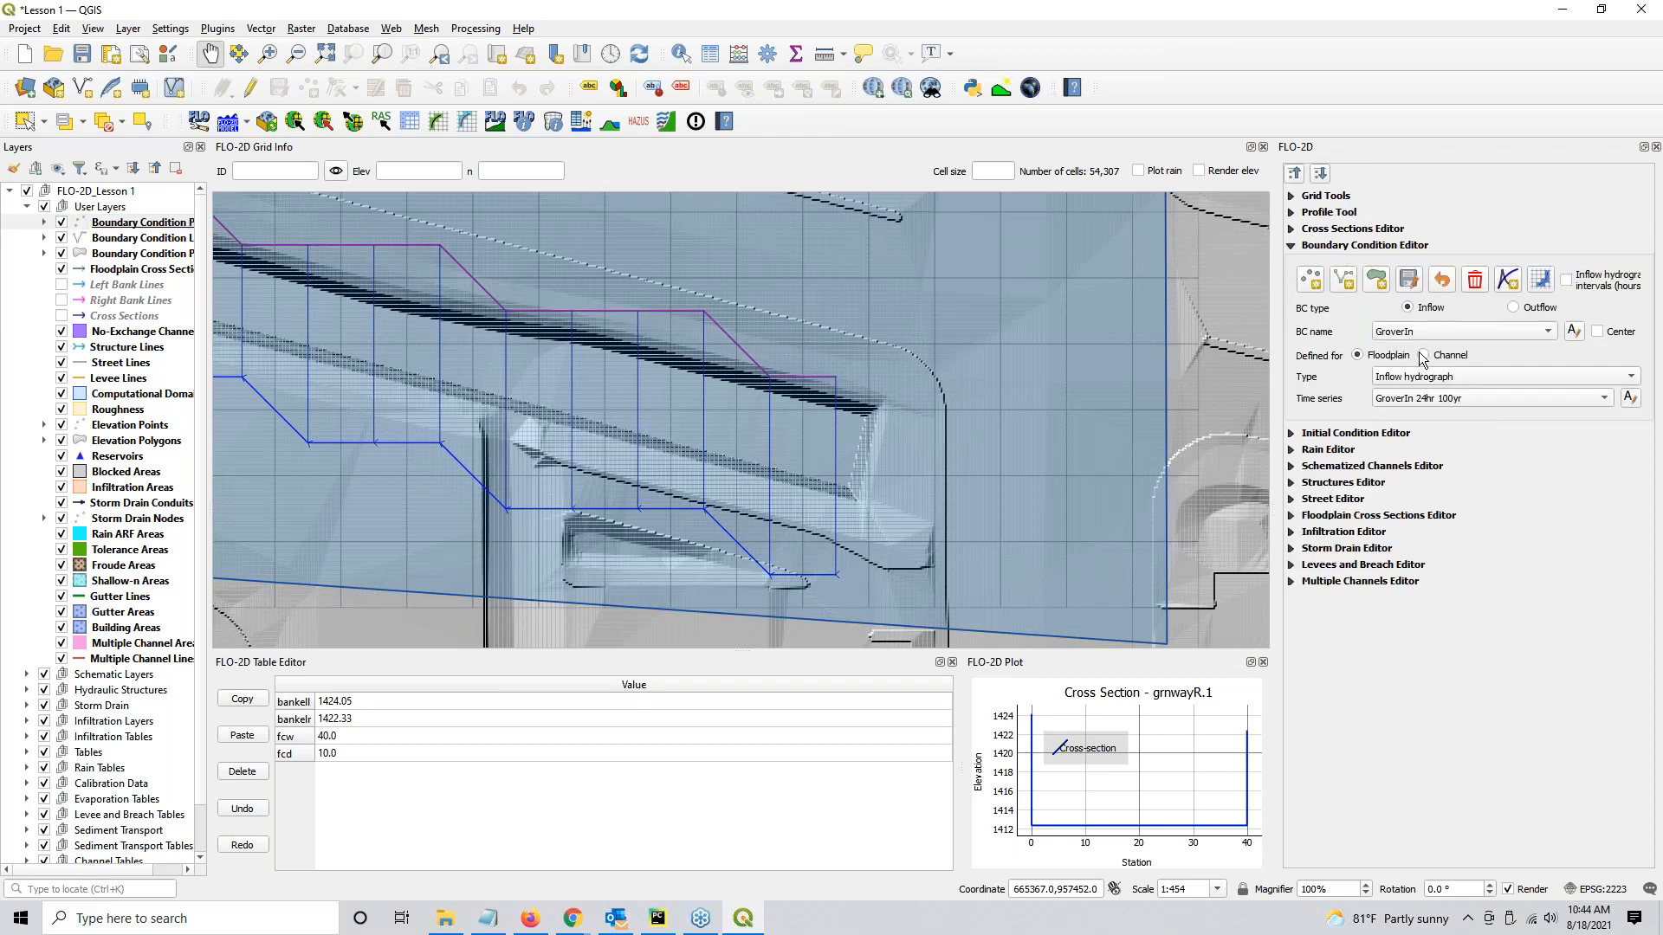
{"action": "left_click", "coordinate": [1312, 283]}
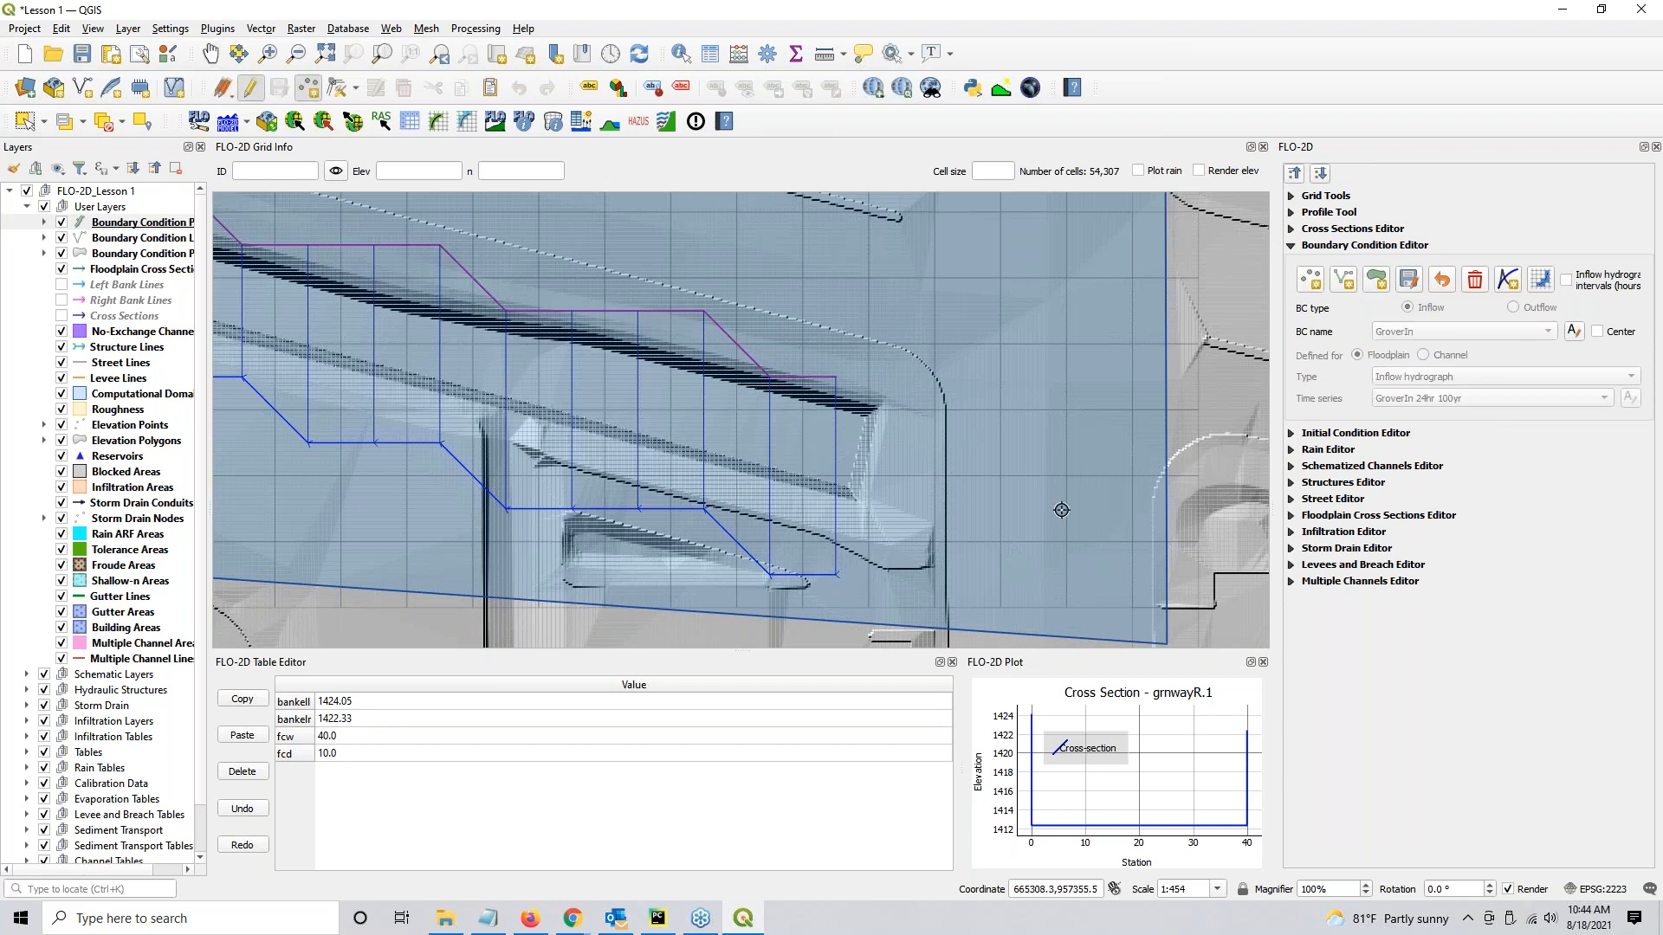
{"action": "left_click", "coordinate": [841, 573]}
{"action": "left_click", "coordinate": [850, 654]}
{"action": "left_click", "coordinate": [1410, 280]}
{"action": "left_click", "coordinate": [1003, 492]}
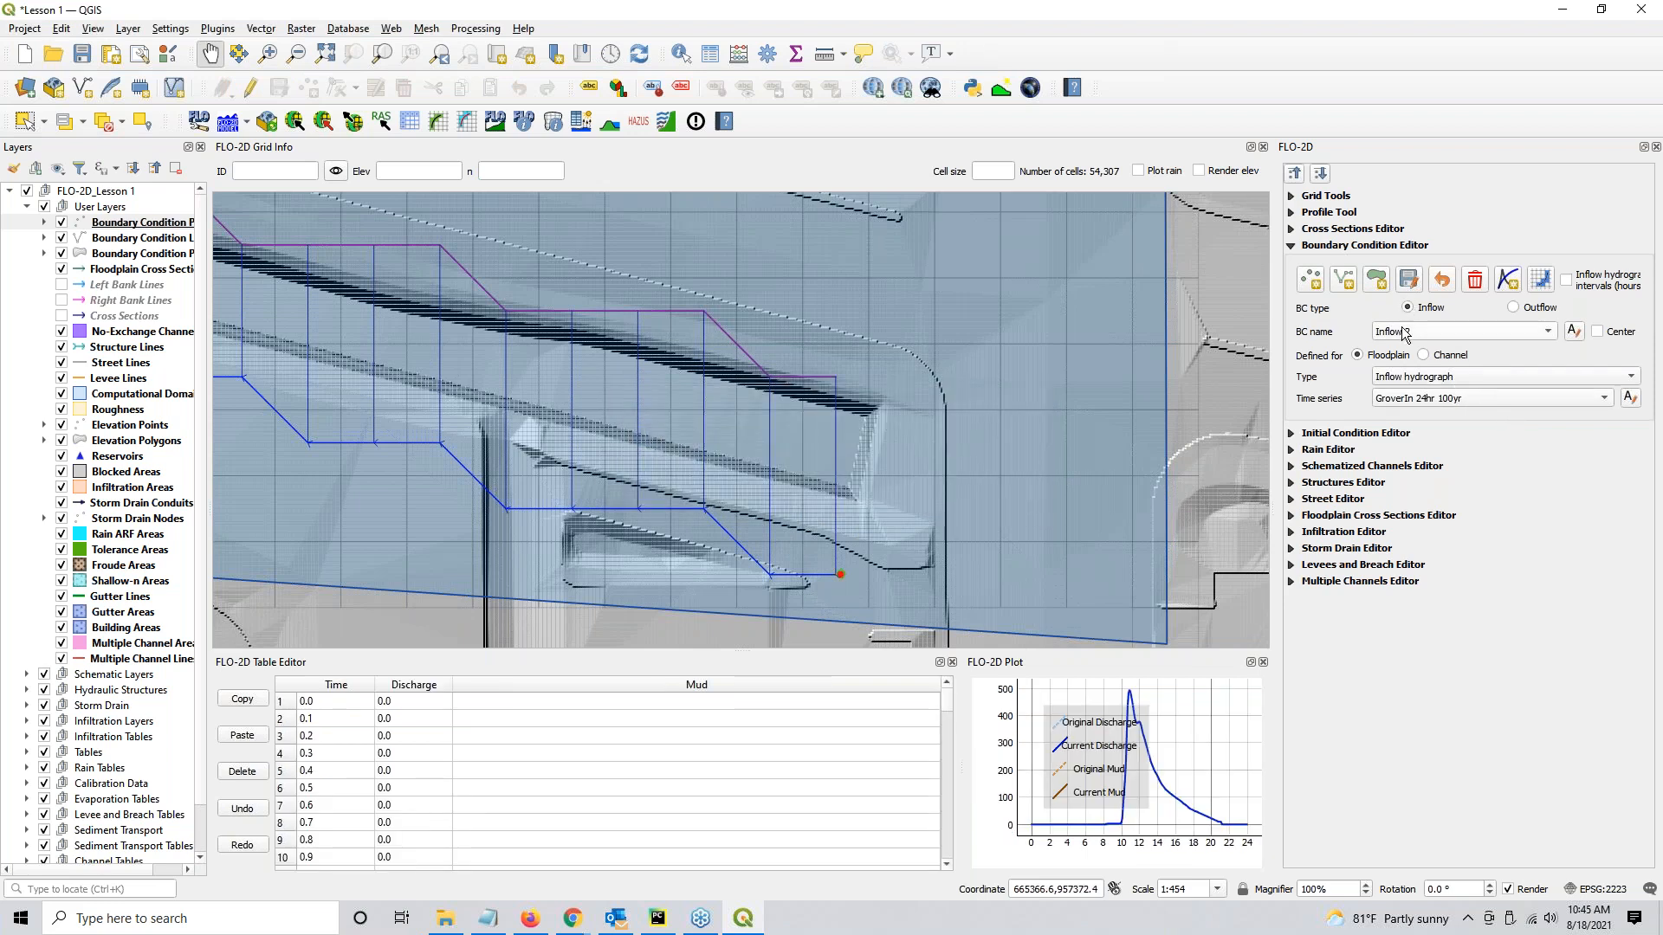
Add a new time series for the new inflow and rename the boundary condition GrnwayIn.
{"action": "key", "text": "ctrl"}
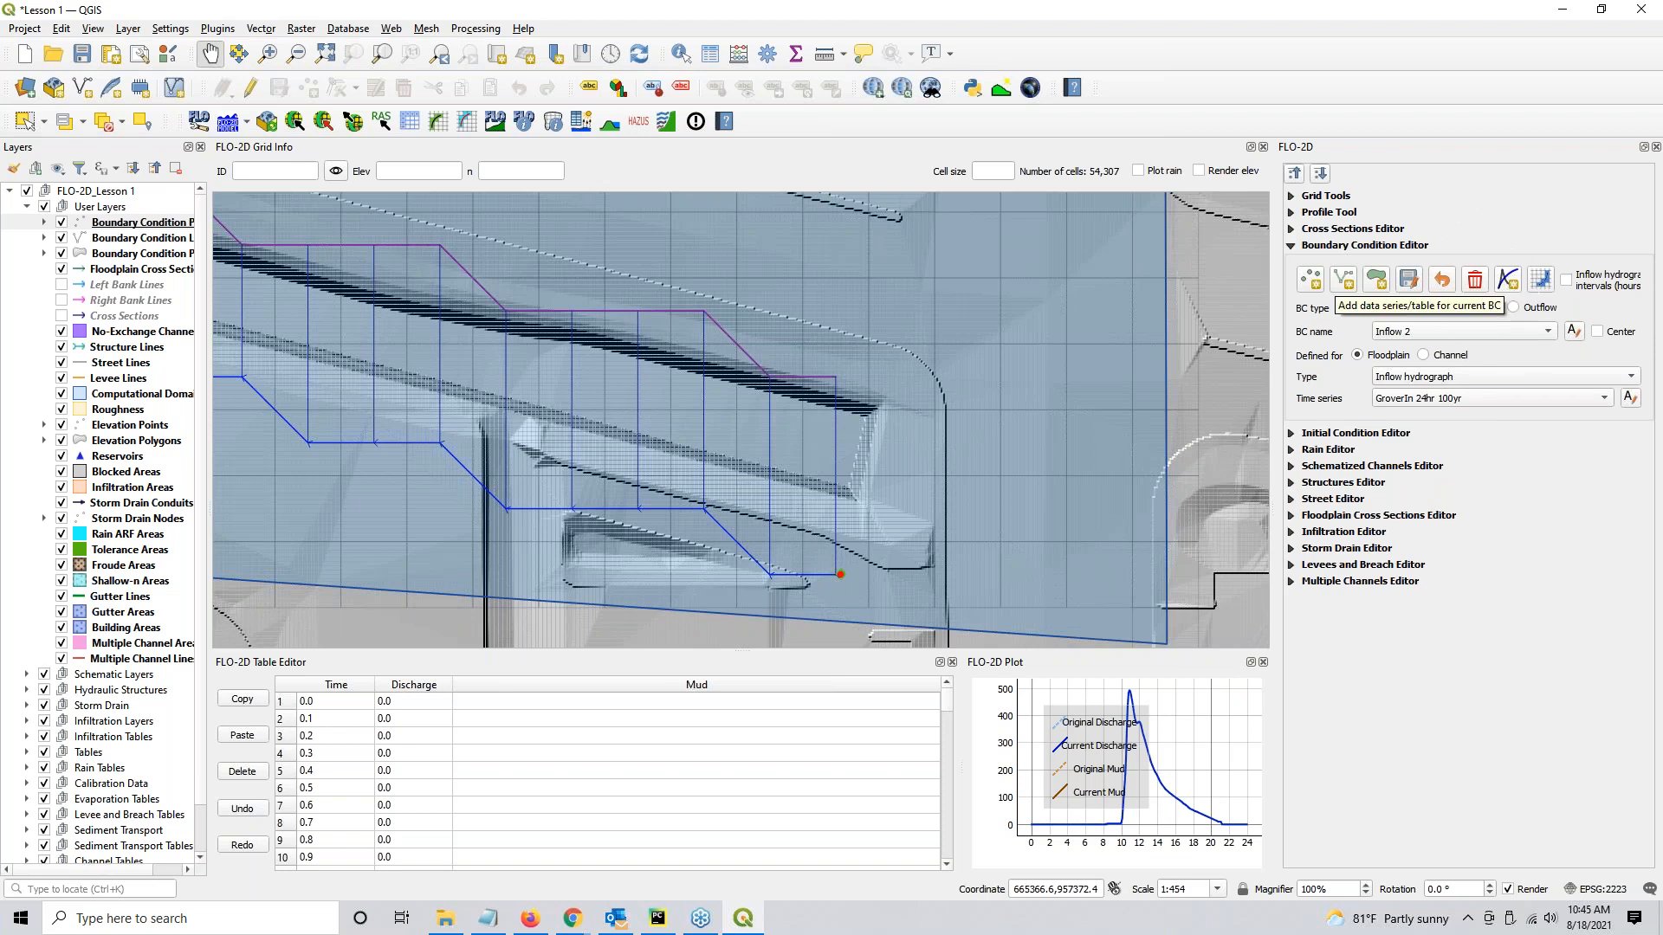
{"action": "left_click", "coordinate": [1343, 280]}
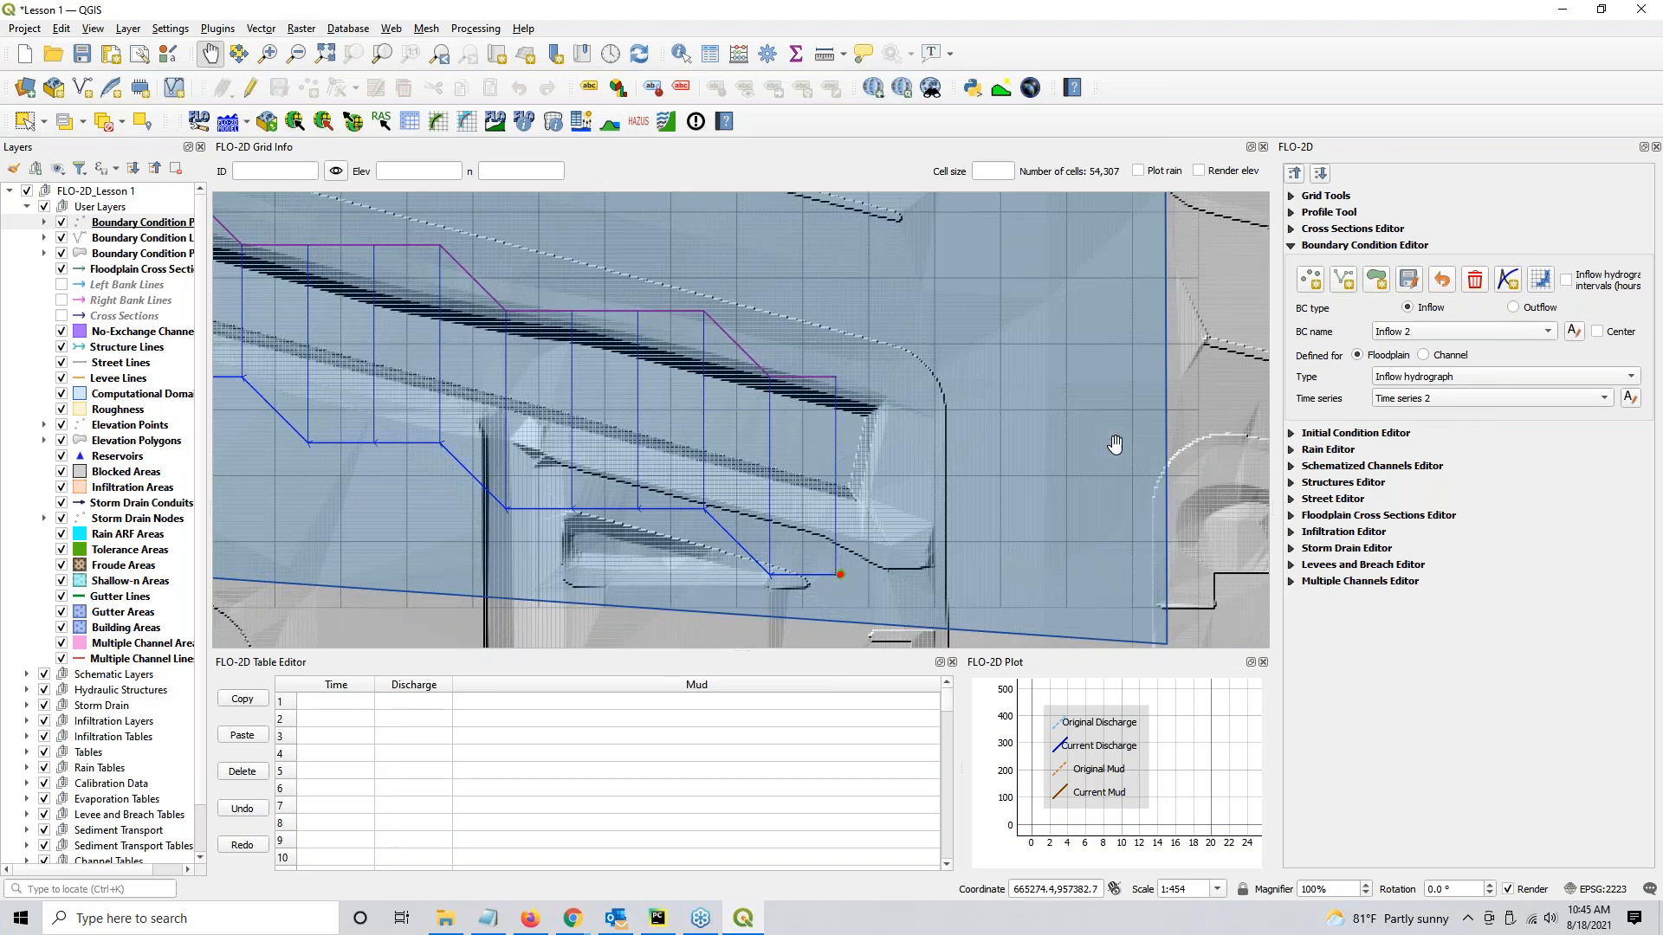
{"action": "left_click", "coordinate": [1577, 331]}
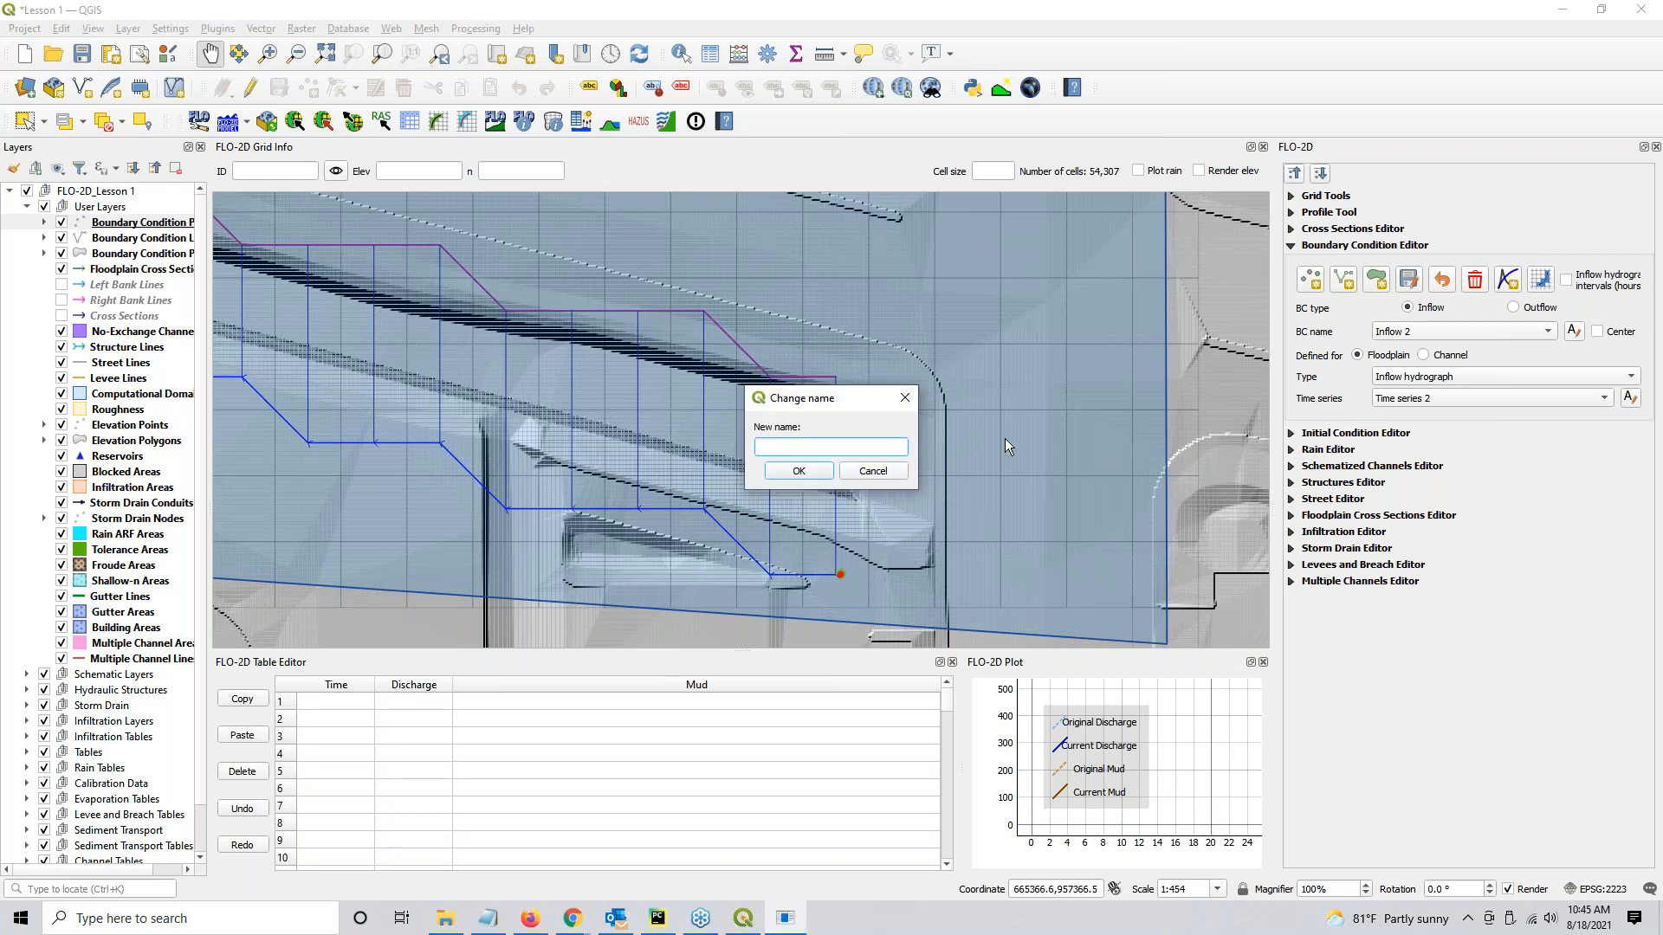
{"action": "type", "text": "GrnwayIn"}
{"action": "key", "text": "Return"}
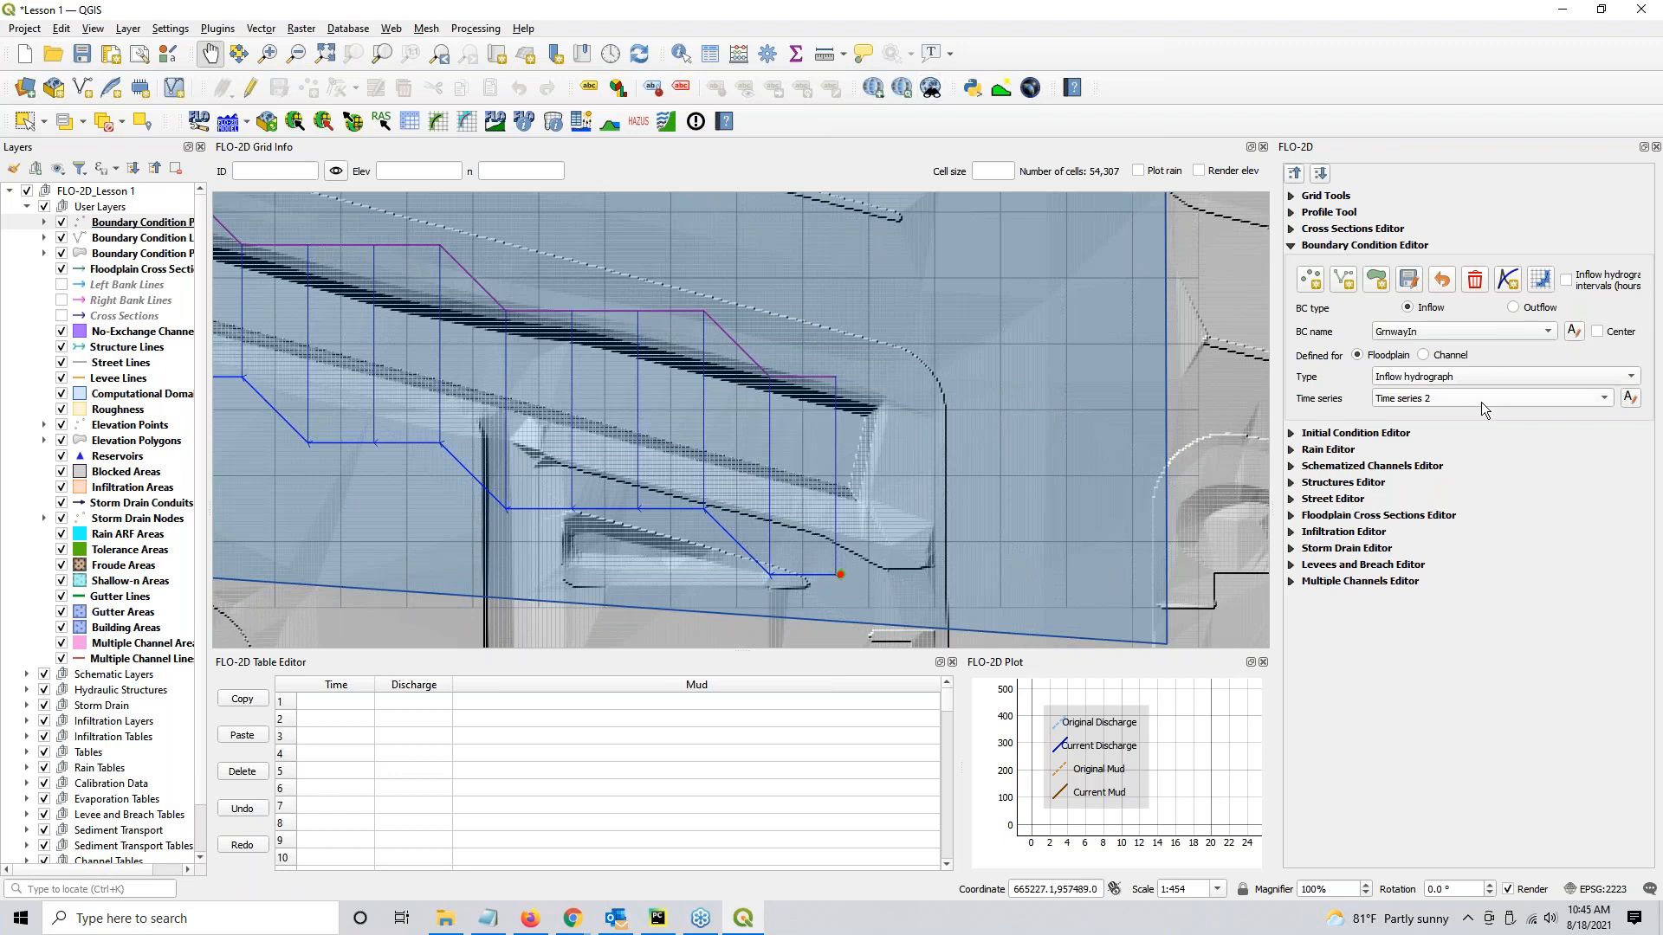
Rename the inflow's new time series as GrnwayIn 24hr 100yr.
{"action": "left_click", "coordinate": [1635, 403]}
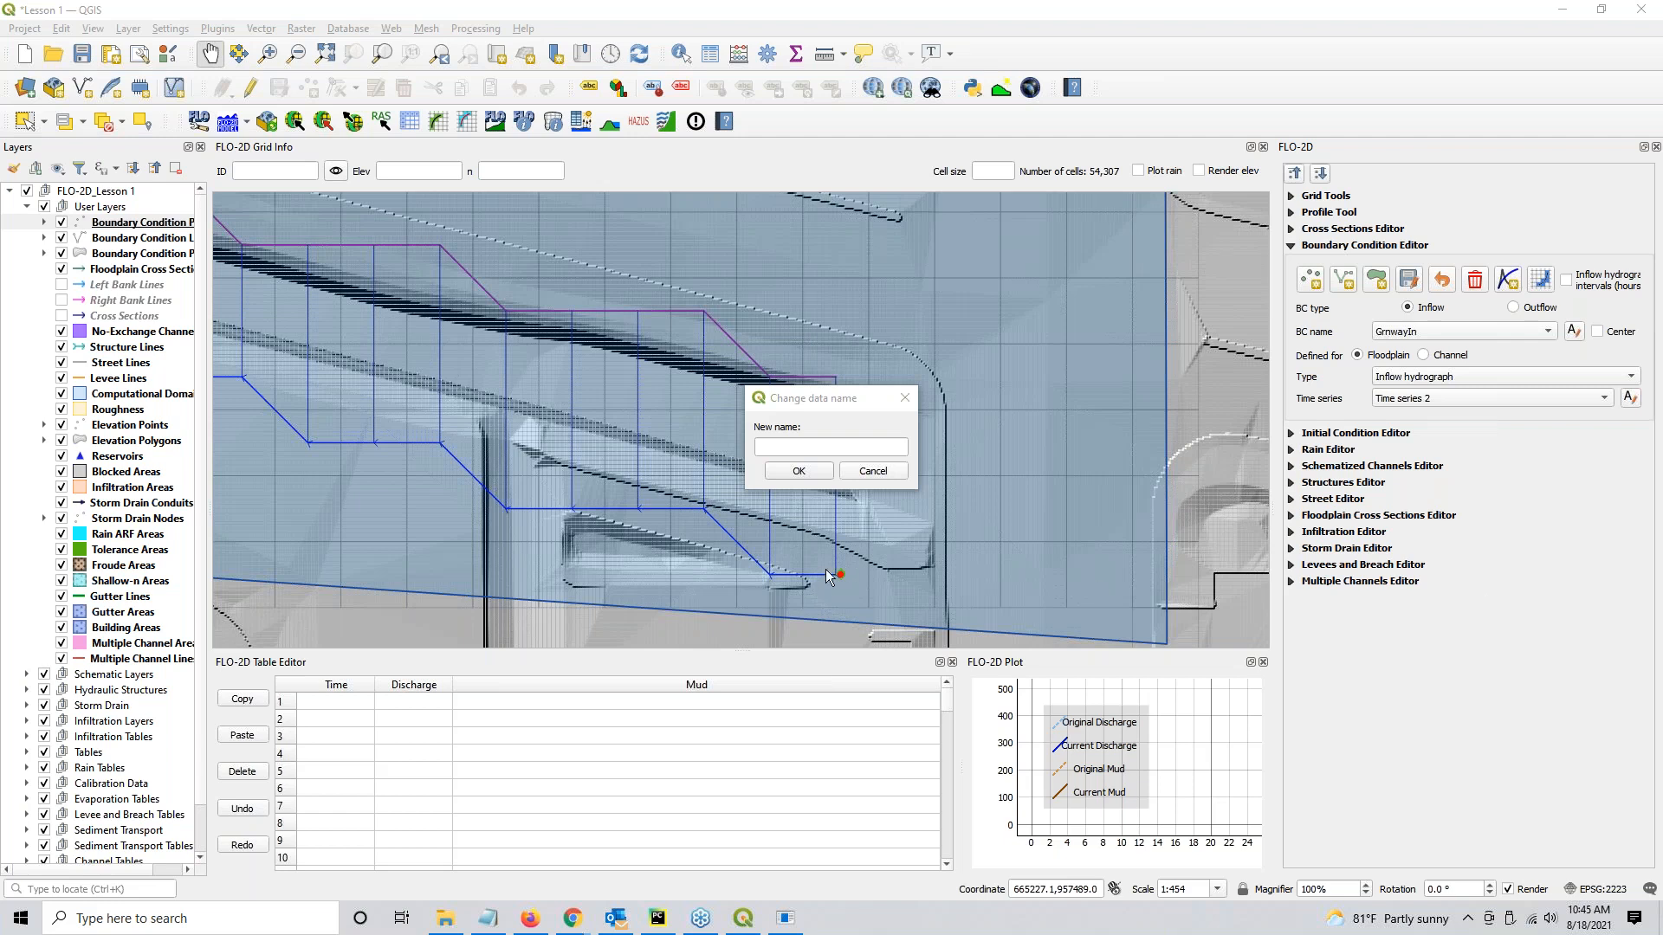
{"action": "left_click", "coordinate": [838, 447]}
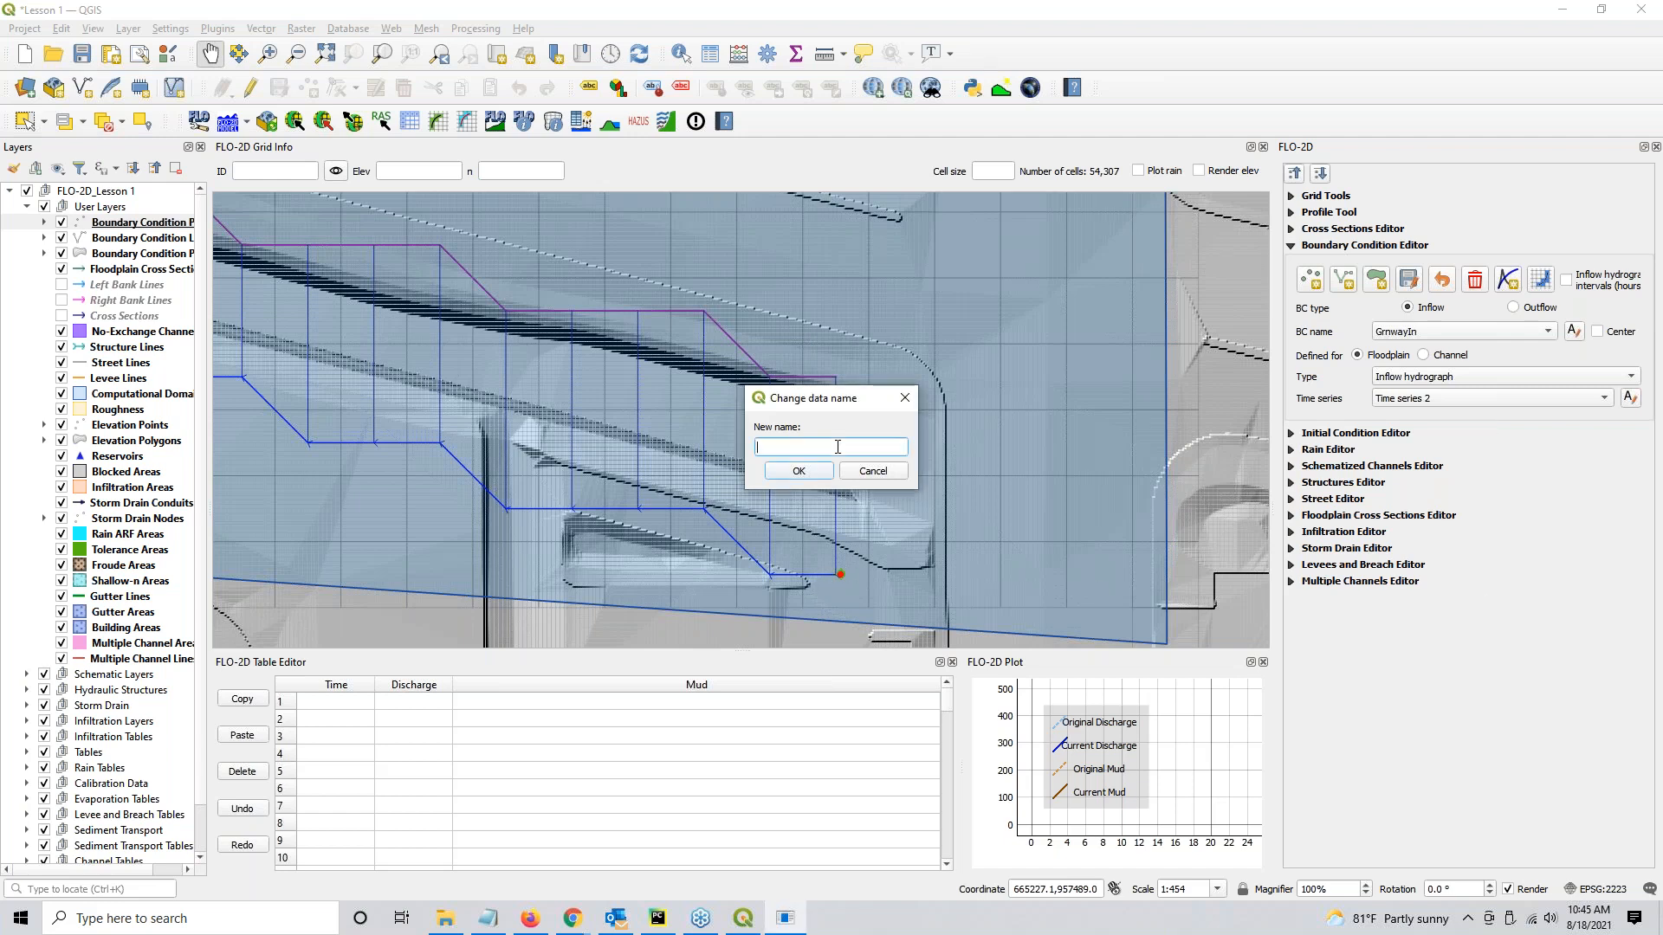
{"action": "type", "text": "GrnwayIn"}
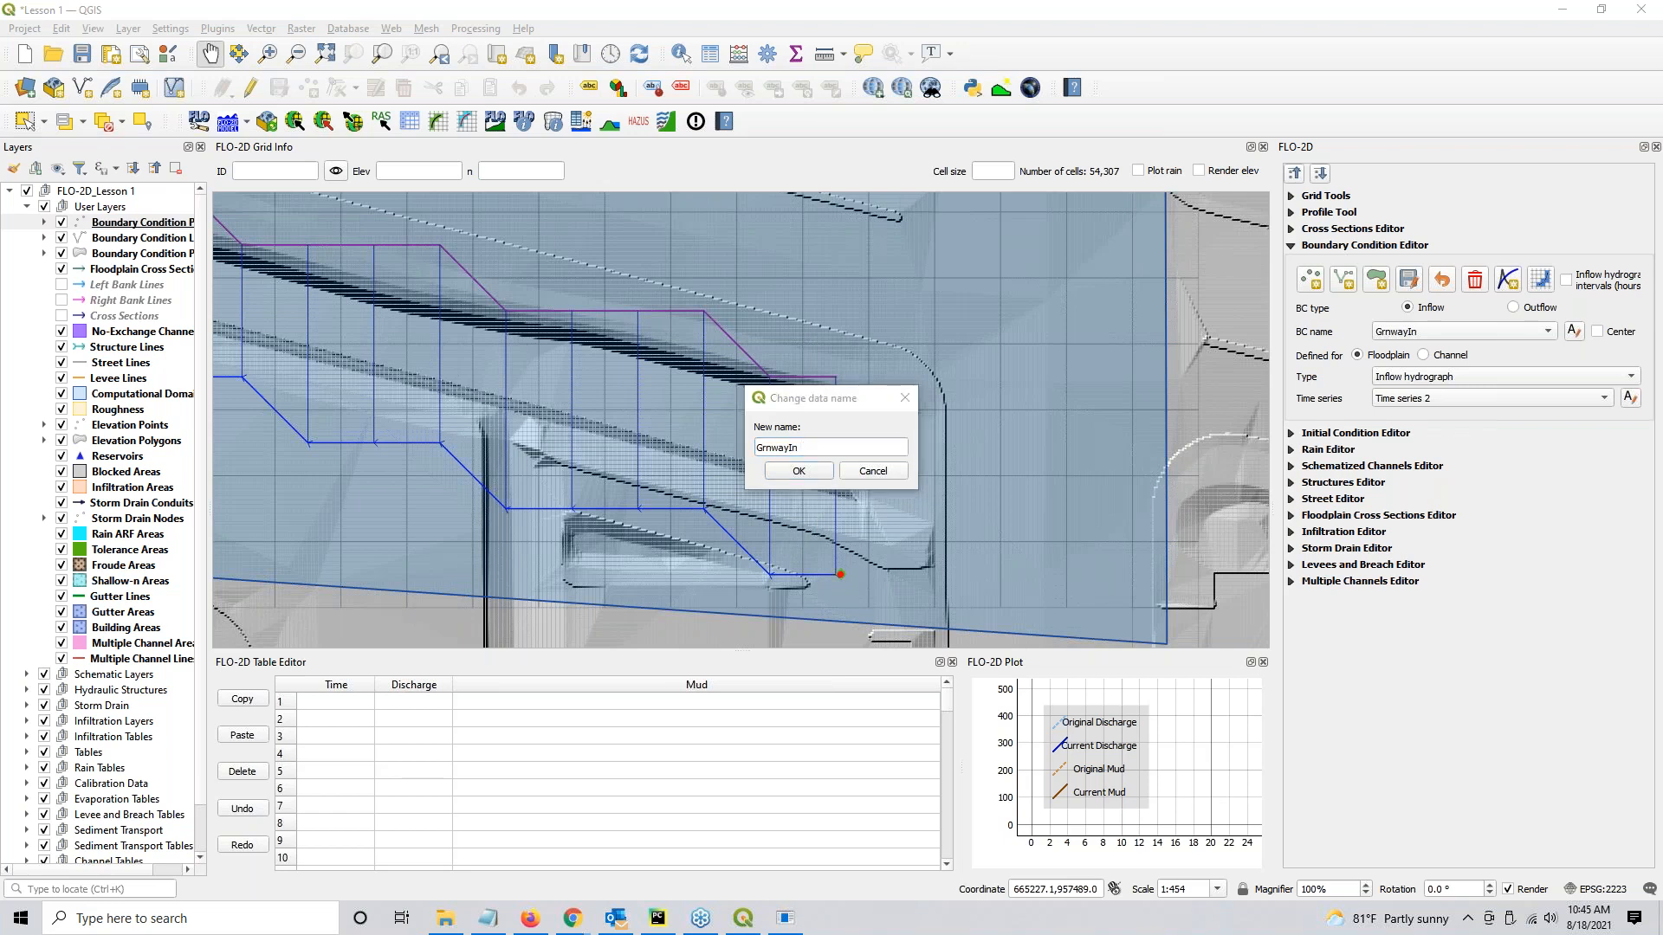
{"action": "left_click", "coordinate": [850, 443]}
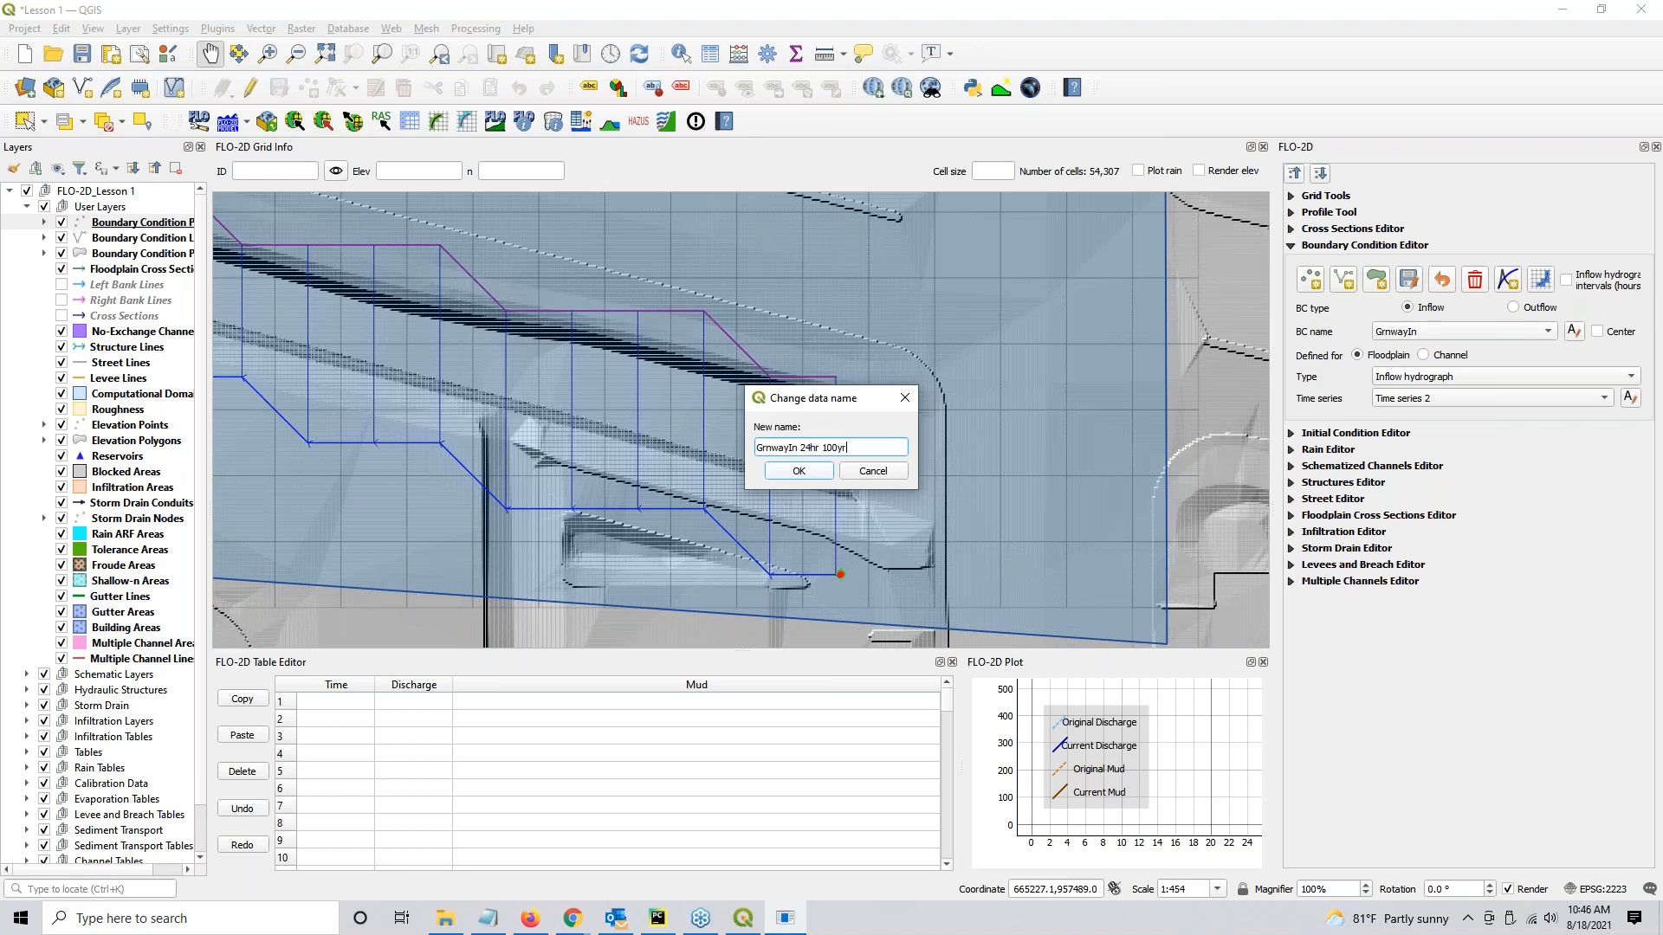
{"action": "key", "text": "Return"}
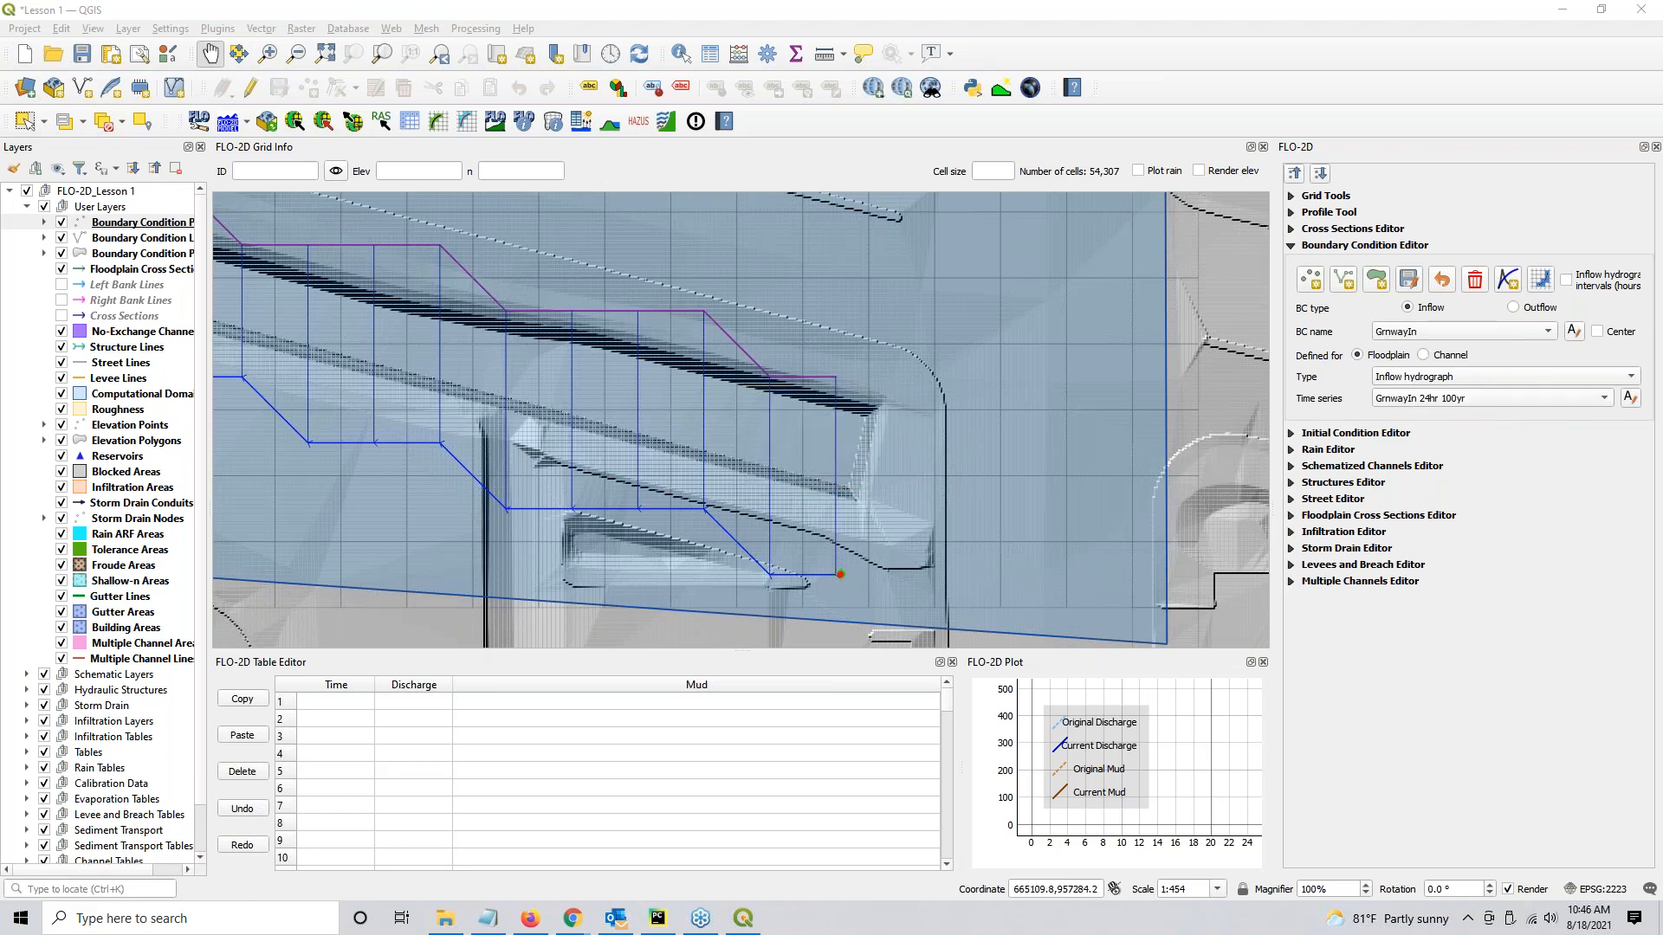
Copy all the hydrograph data from Greenway Inflow 100yr 24hr.txt in the QGIS Lesson 2 folder, and return to QGIS.
{"action": "left_click", "coordinate": [444, 925]}
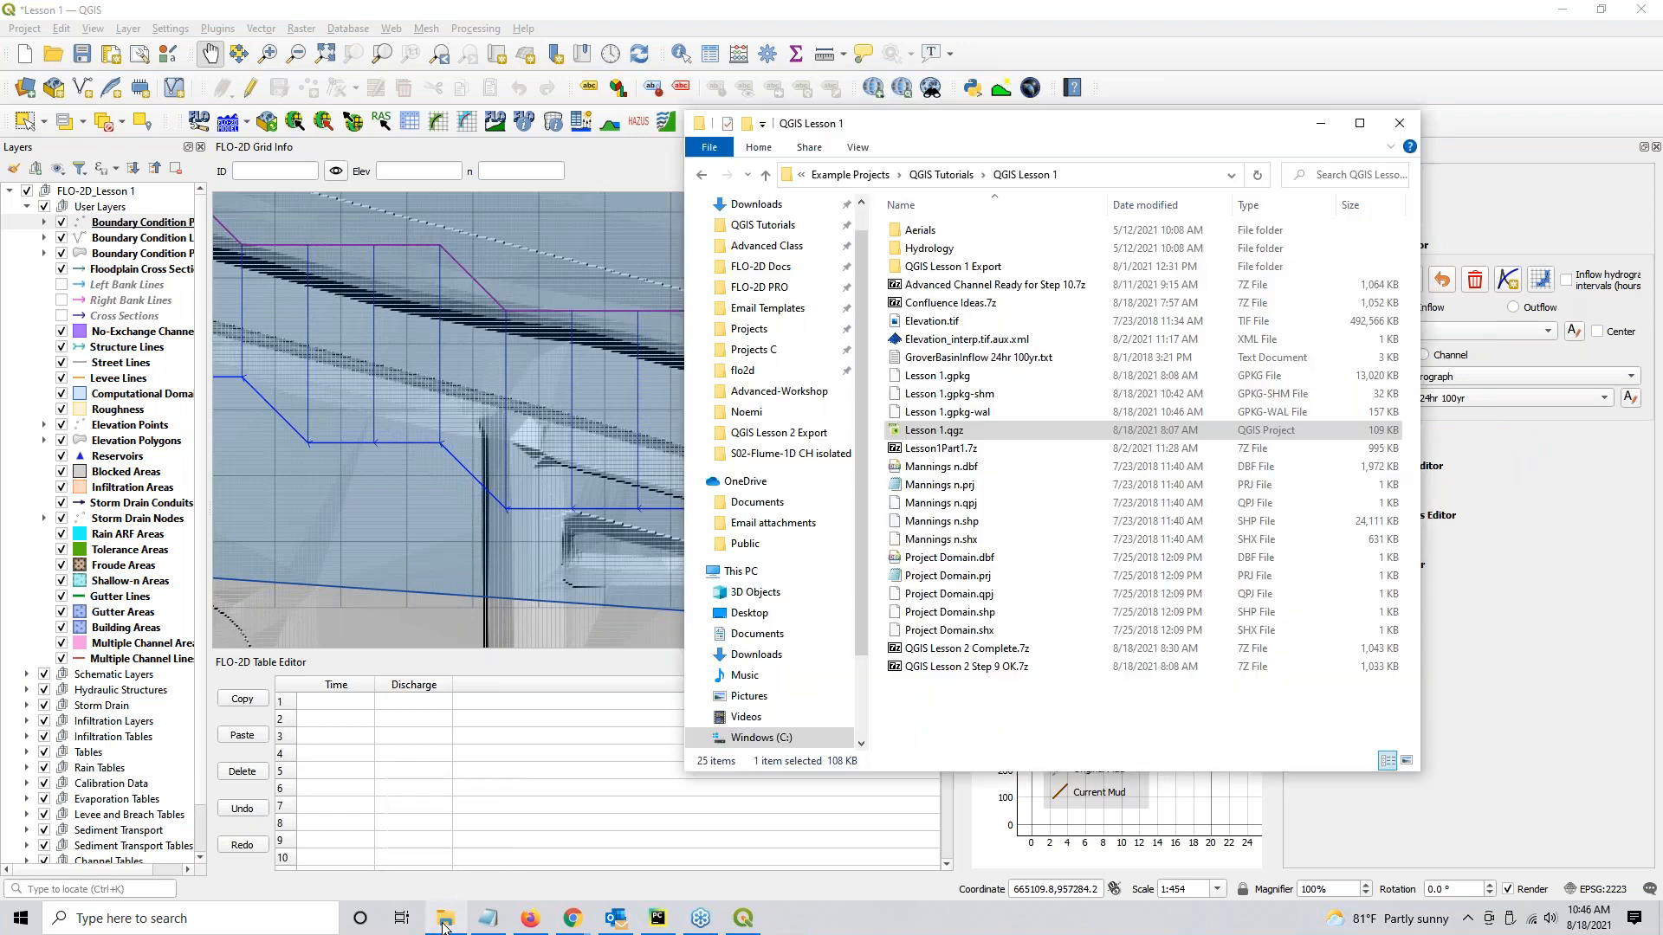
{"action": "left_click", "coordinate": [950, 176]}
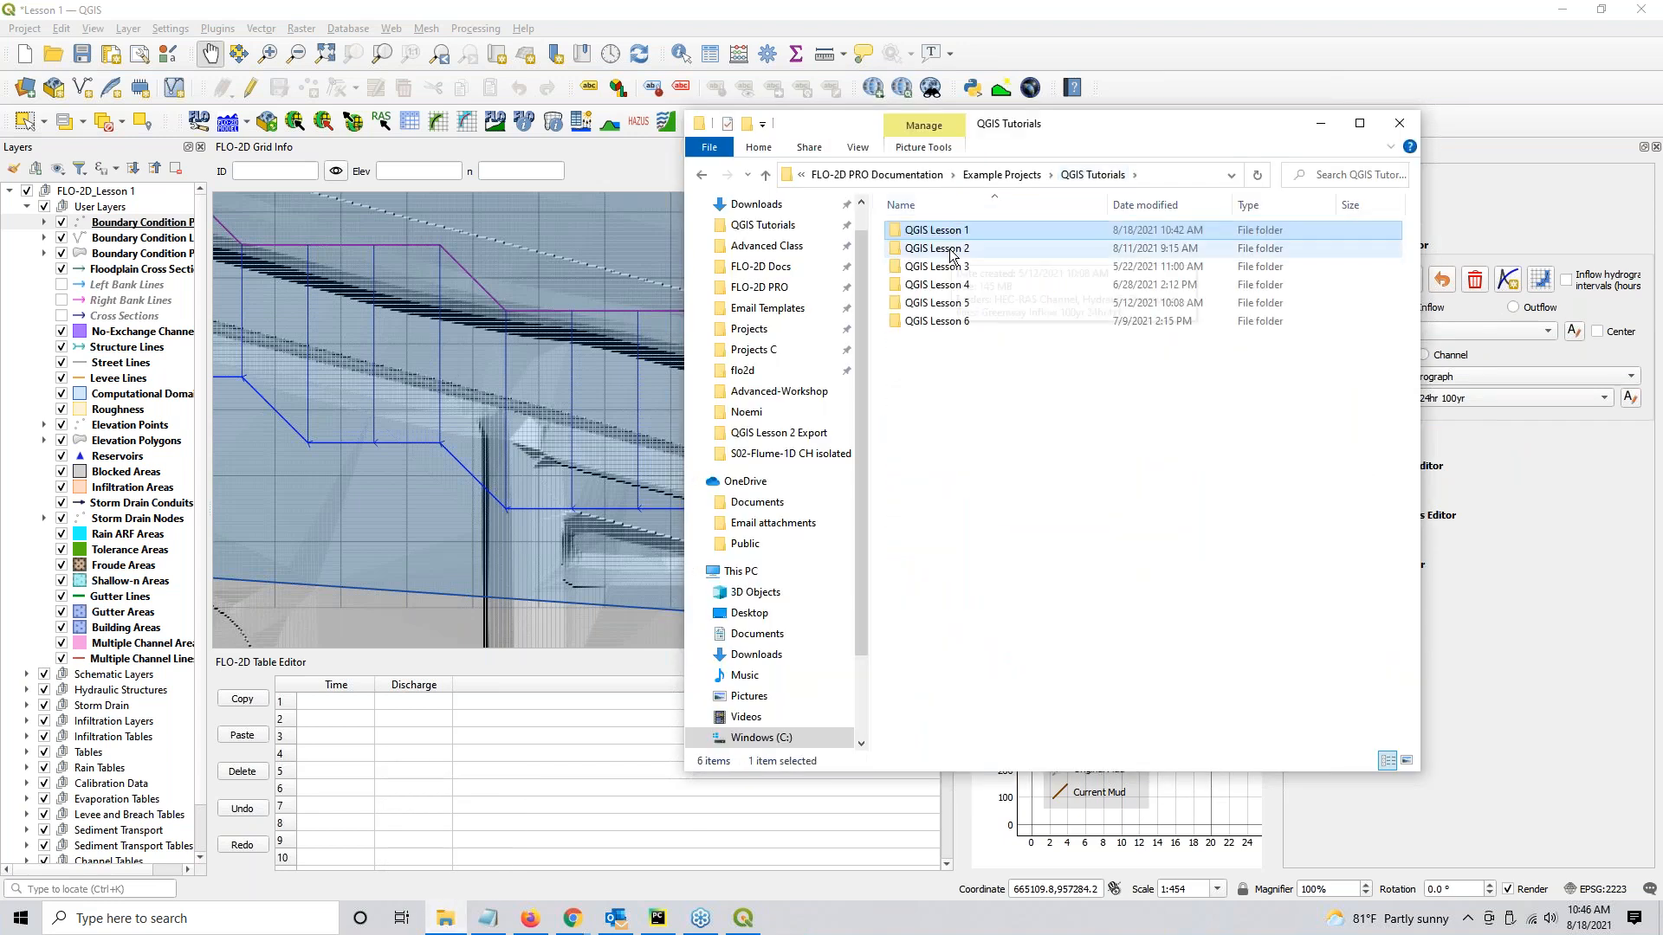
{"action": "double_click", "coordinate": [950, 249]}
{"action": "left_click", "coordinate": [963, 303]}
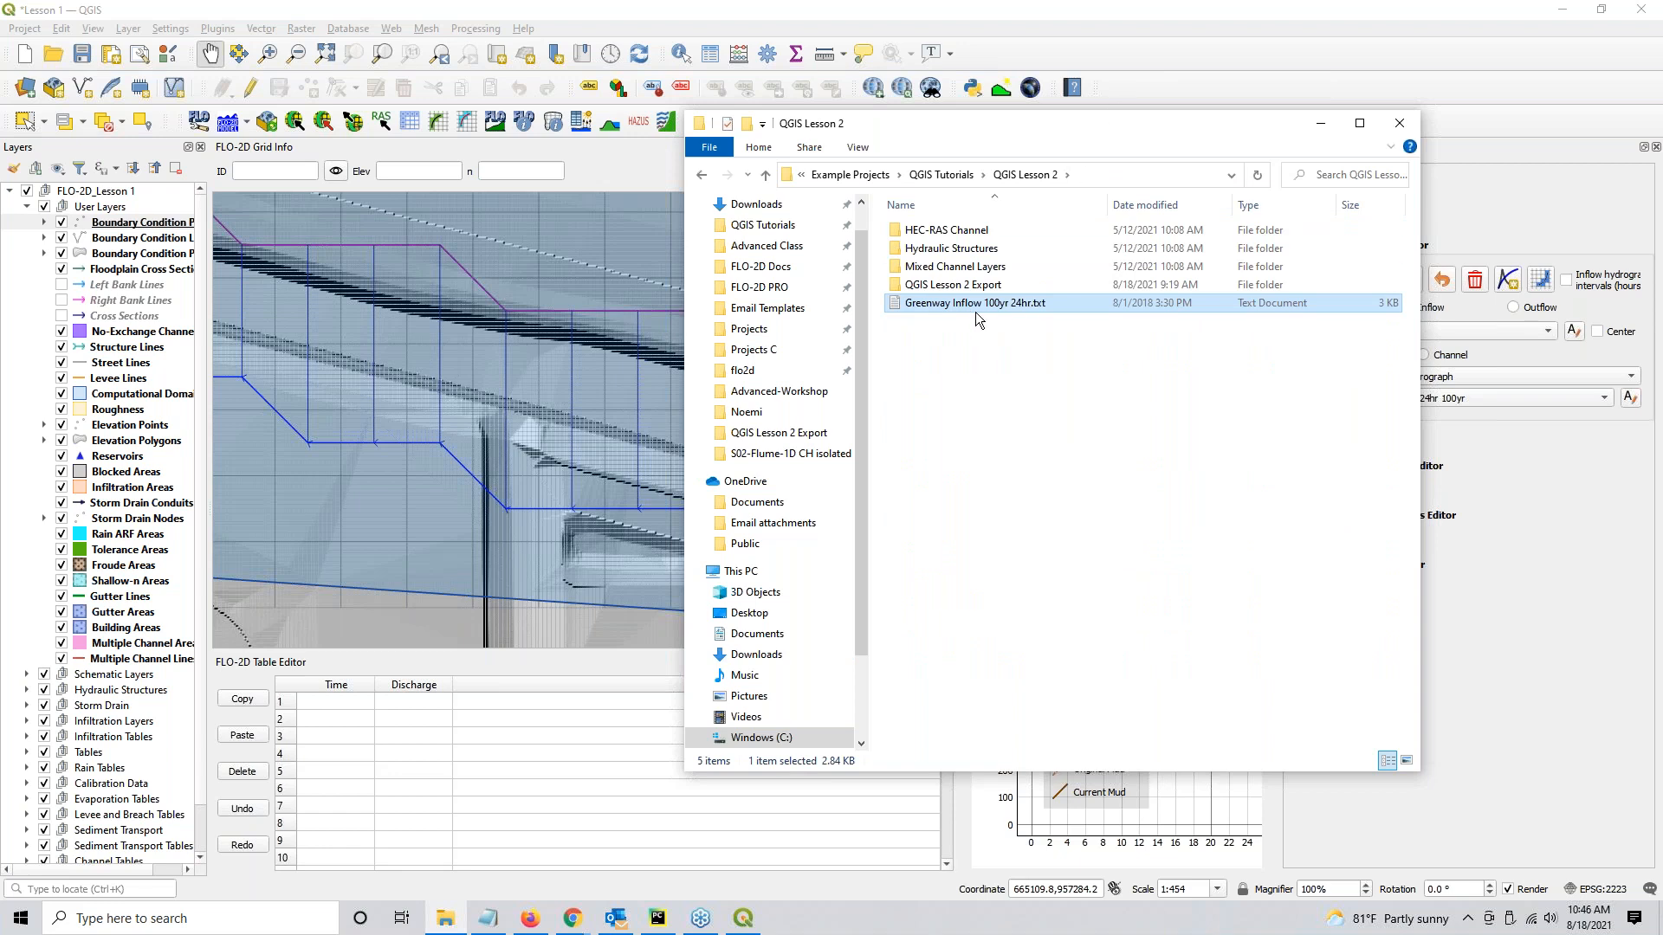
{"action": "double_click", "coordinate": [975, 305]}
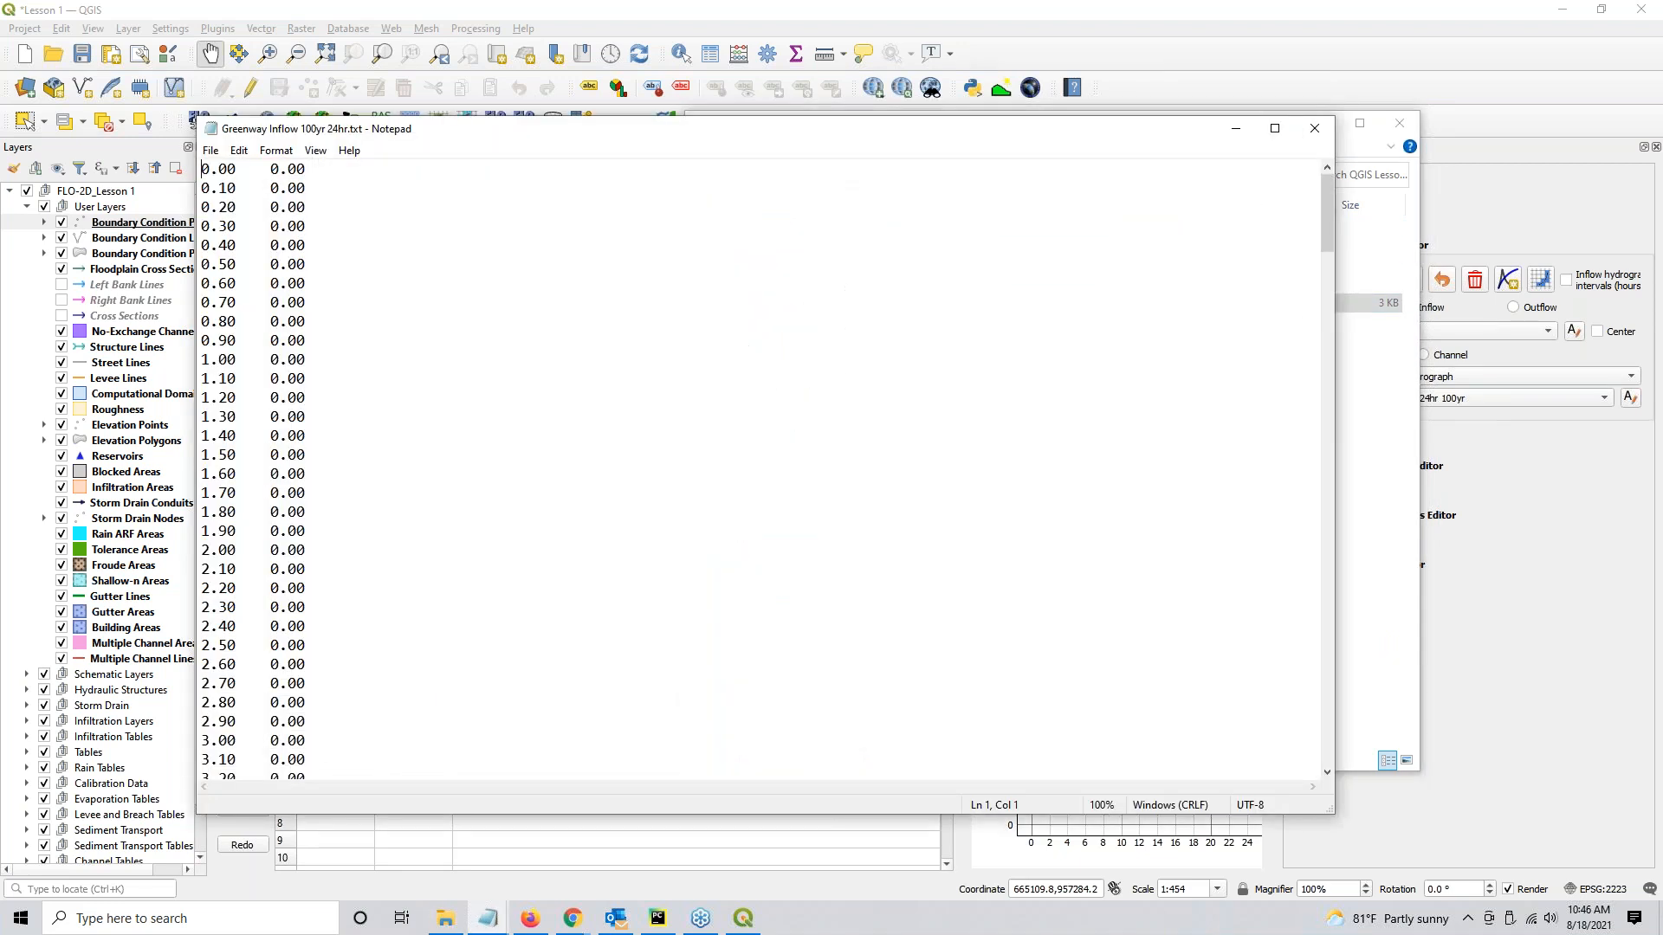
{"action": "key", "text": "ctrl+a"}
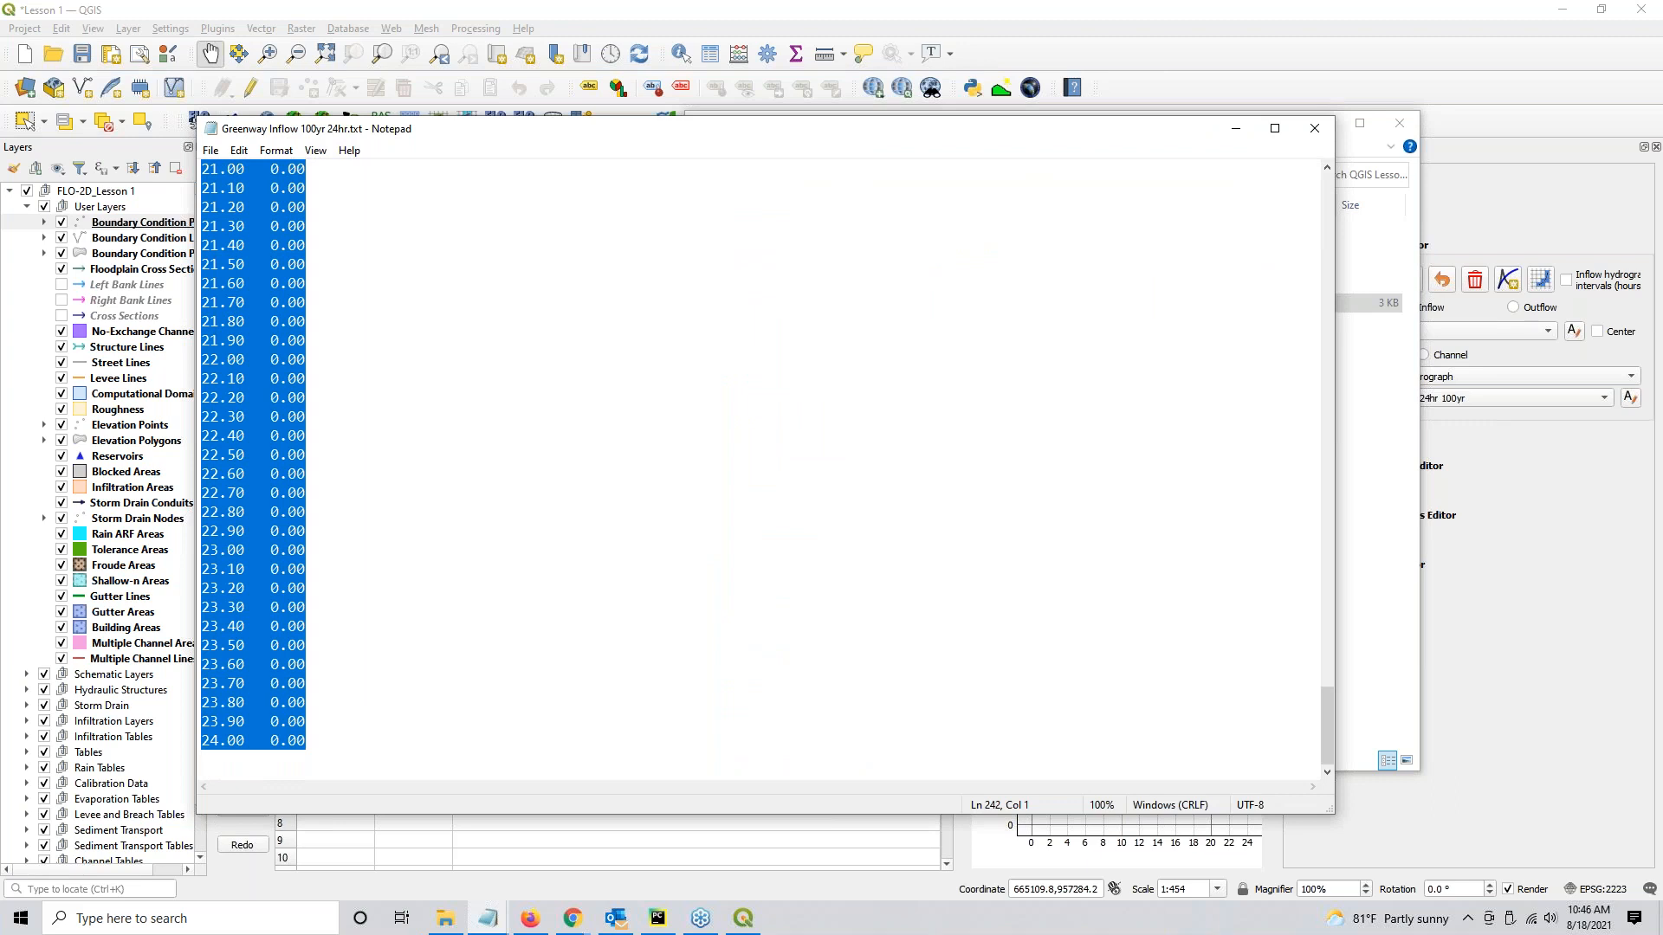
{"action": "left_click", "coordinate": [1315, 128]}
{"action": "left_click_drag", "start_coordinate": [1172, 130], "coordinate": [1281, 156]}
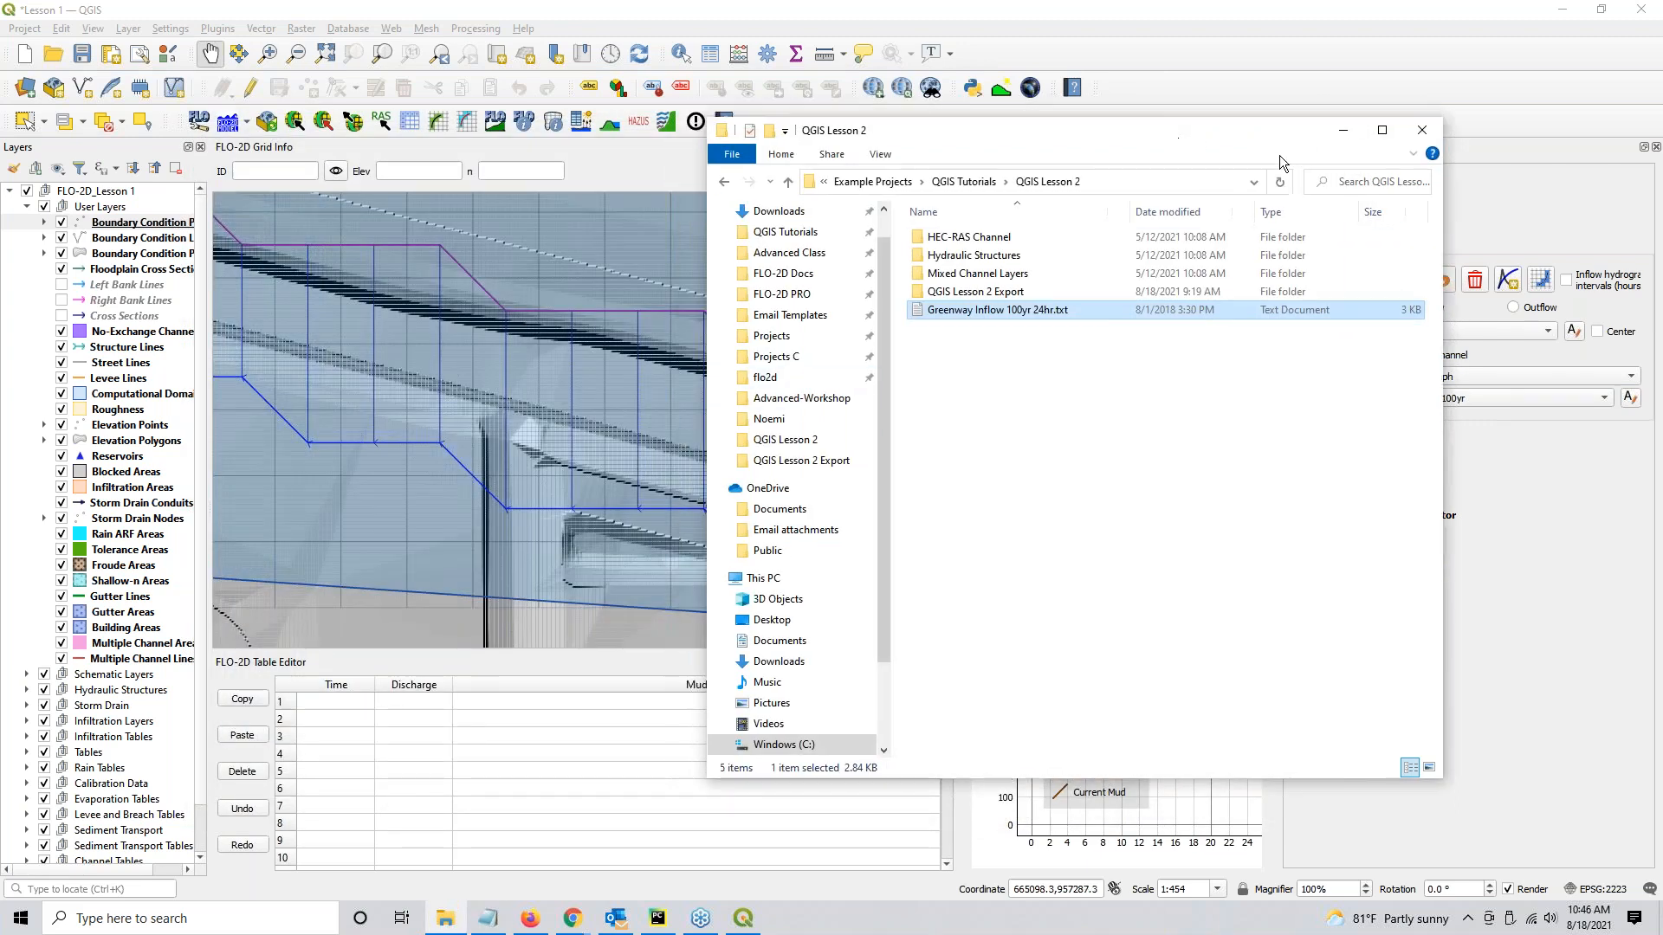
{"action": "left_click", "coordinate": [1343, 130]}
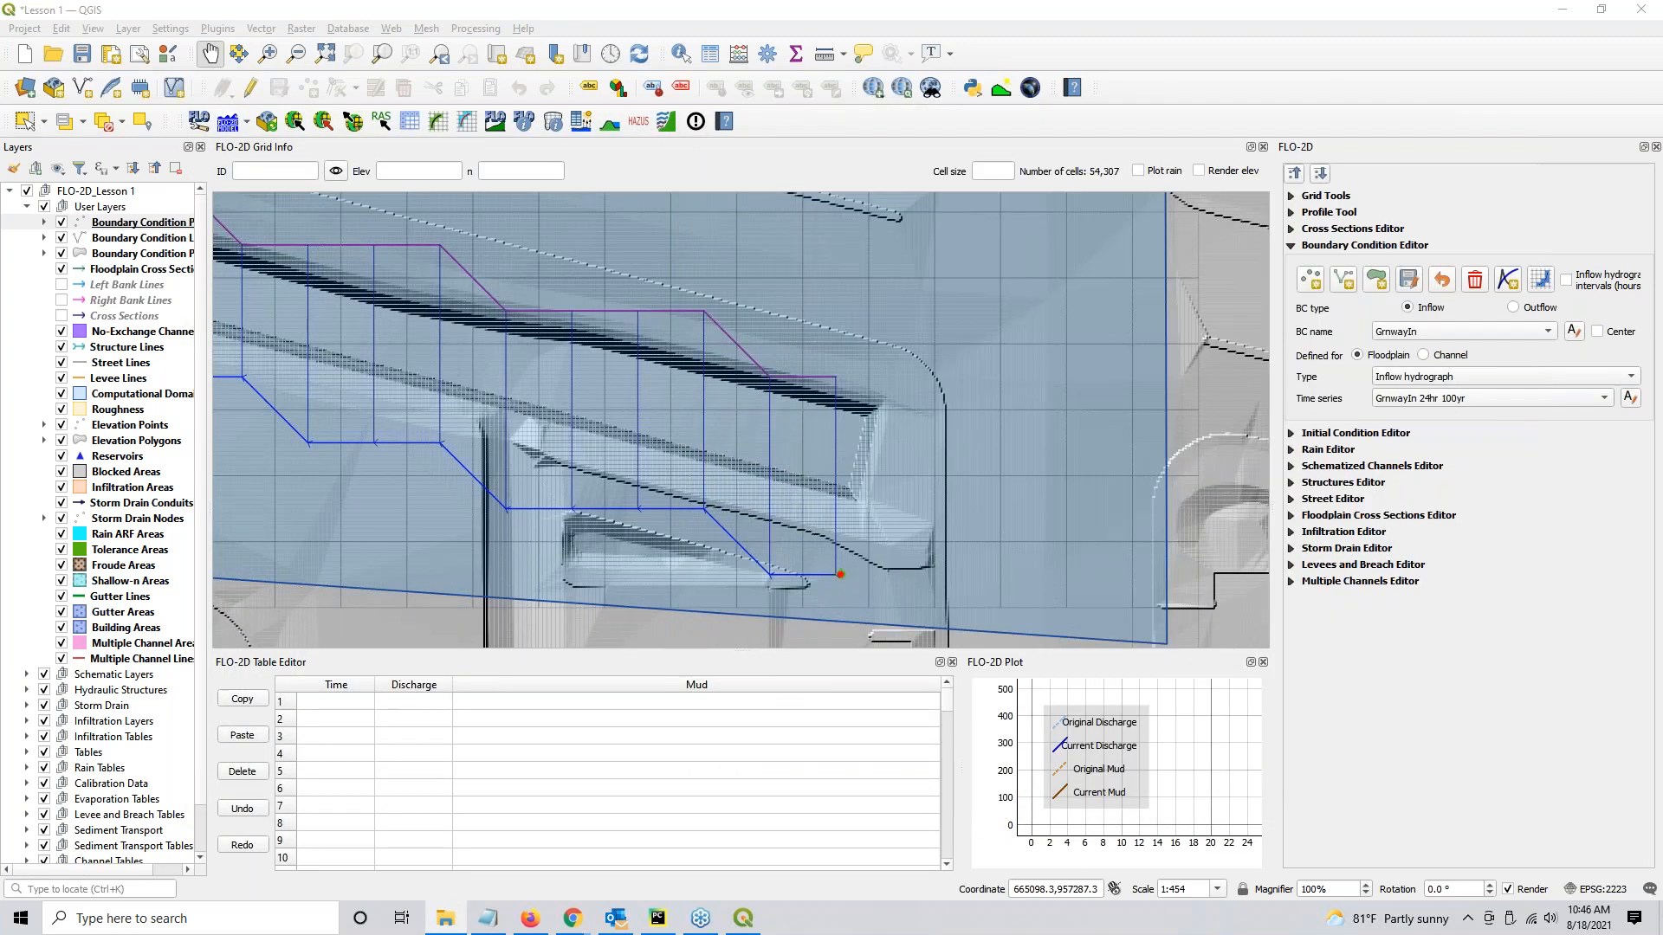
Paste the copied hydrograph into the time series table, starting at the first Time cell.
{"action": "left_click", "coordinate": [345, 699]}
{"action": "key", "text": "ctrl"}
{"action": "key", "text": "ctrl"}
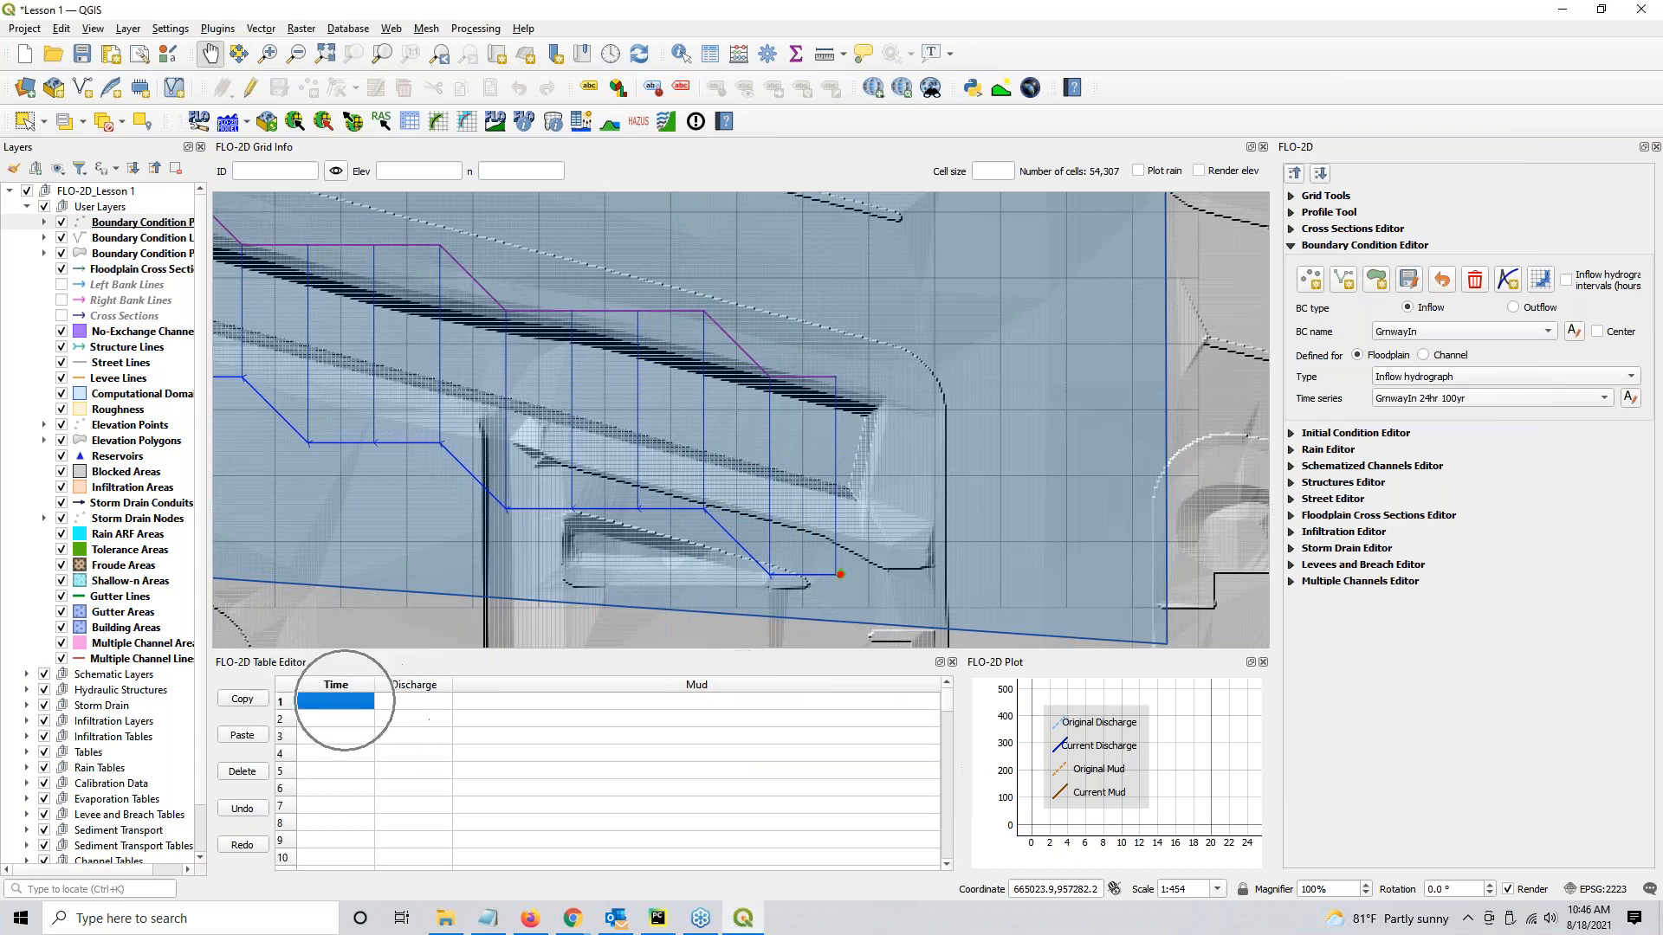
{"action": "left_click", "coordinate": [242, 737]}
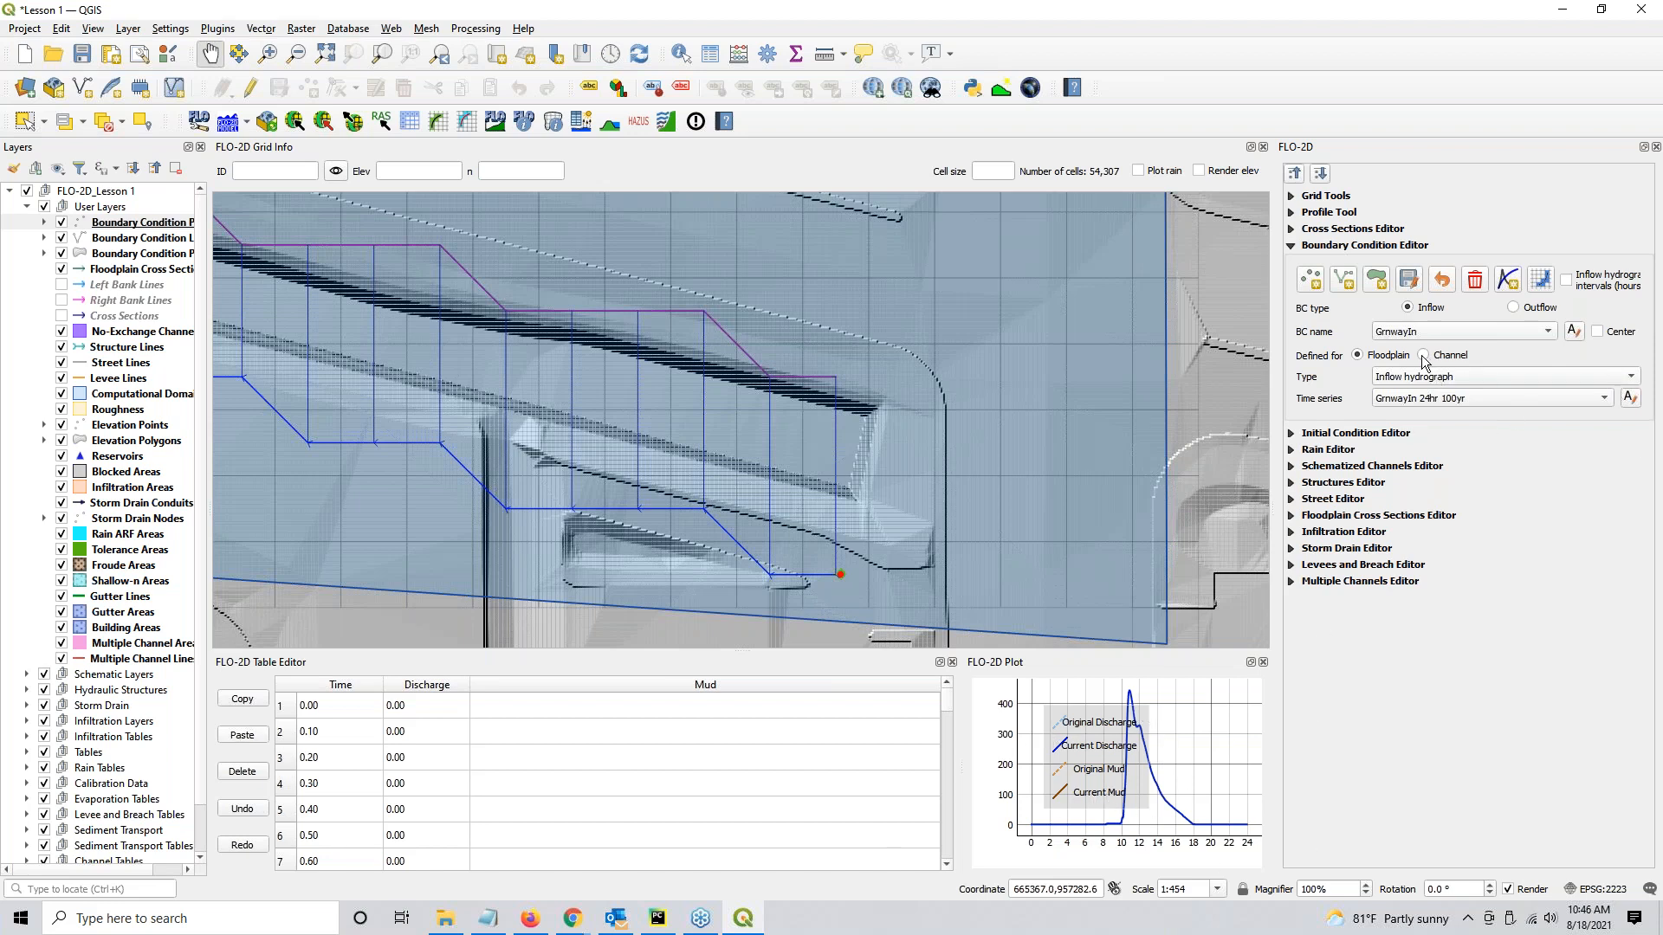
Define the GrnwayIn inflow for Channel instead of Floodplain.
{"action": "key", "text": "ctrl"}
{"action": "key", "text": "ctrl"}
{"action": "key", "text": "ctrl"}
Follow the channel downstream to its last left bank element at the western edge of the computational domain.
{"action": "left_click_drag", "start_coordinate": [500, 488], "coordinate": [1169, 572]}
{"action": "scroll", "coordinate": [676, 466], "scroll_direction": "down", "scroll_amount": 2}
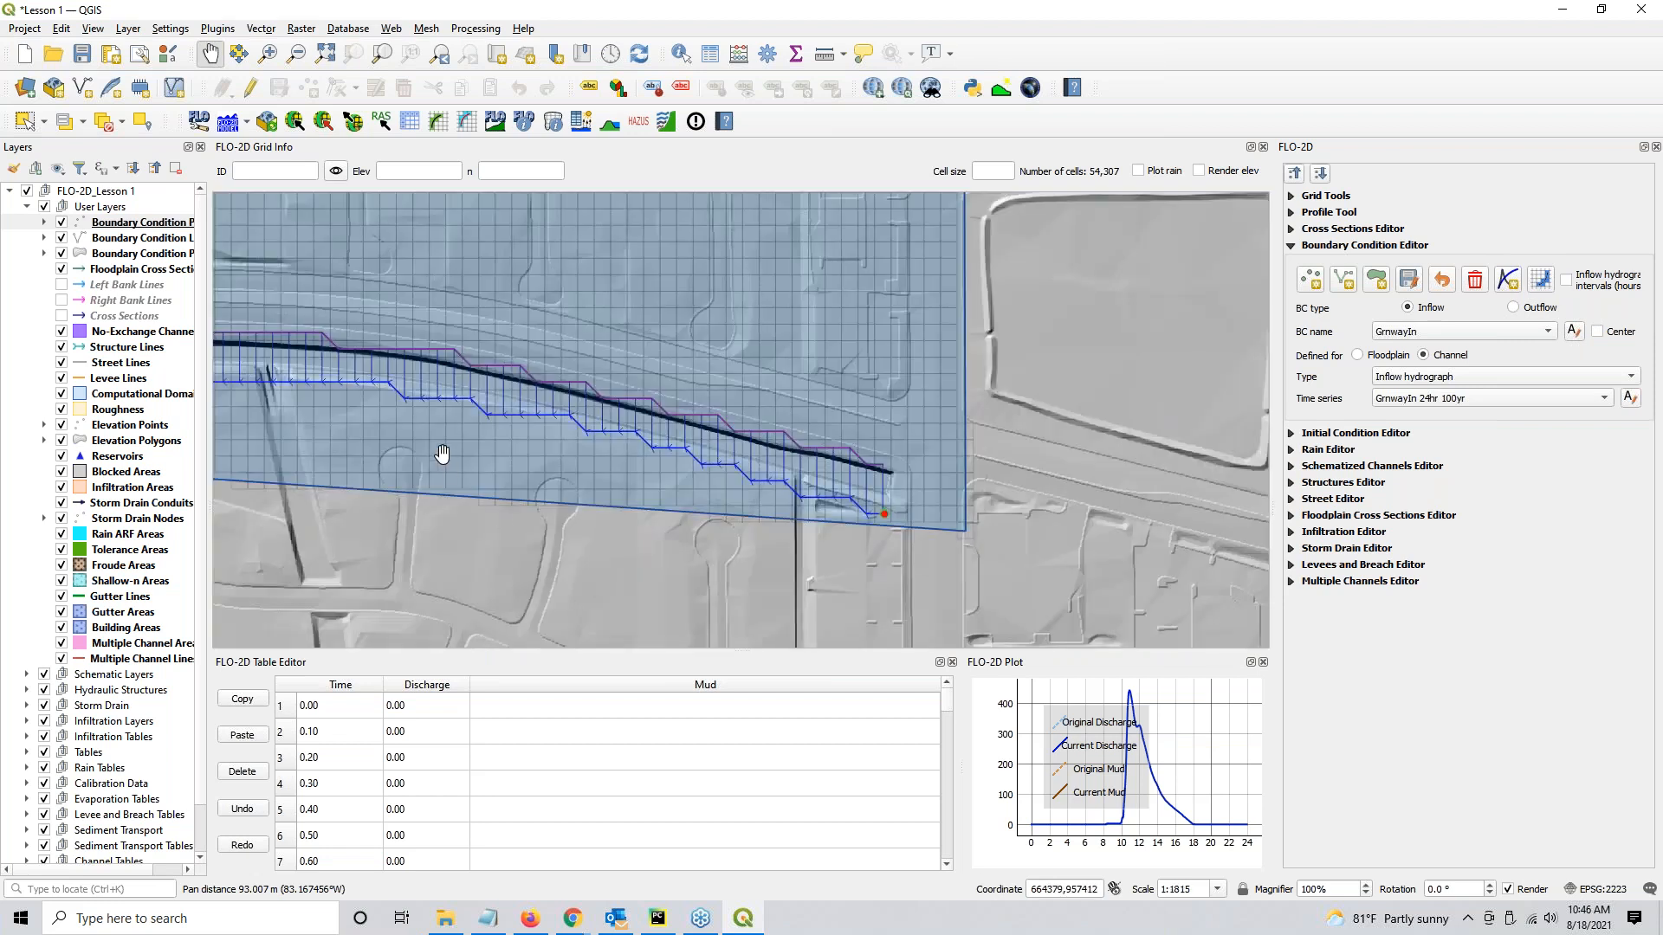
{"action": "left_click_drag", "start_coordinate": [442, 454], "coordinate": [698, 506]}
{"action": "left_click_drag", "start_coordinate": [1038, 424], "coordinate": [1101, 426]}
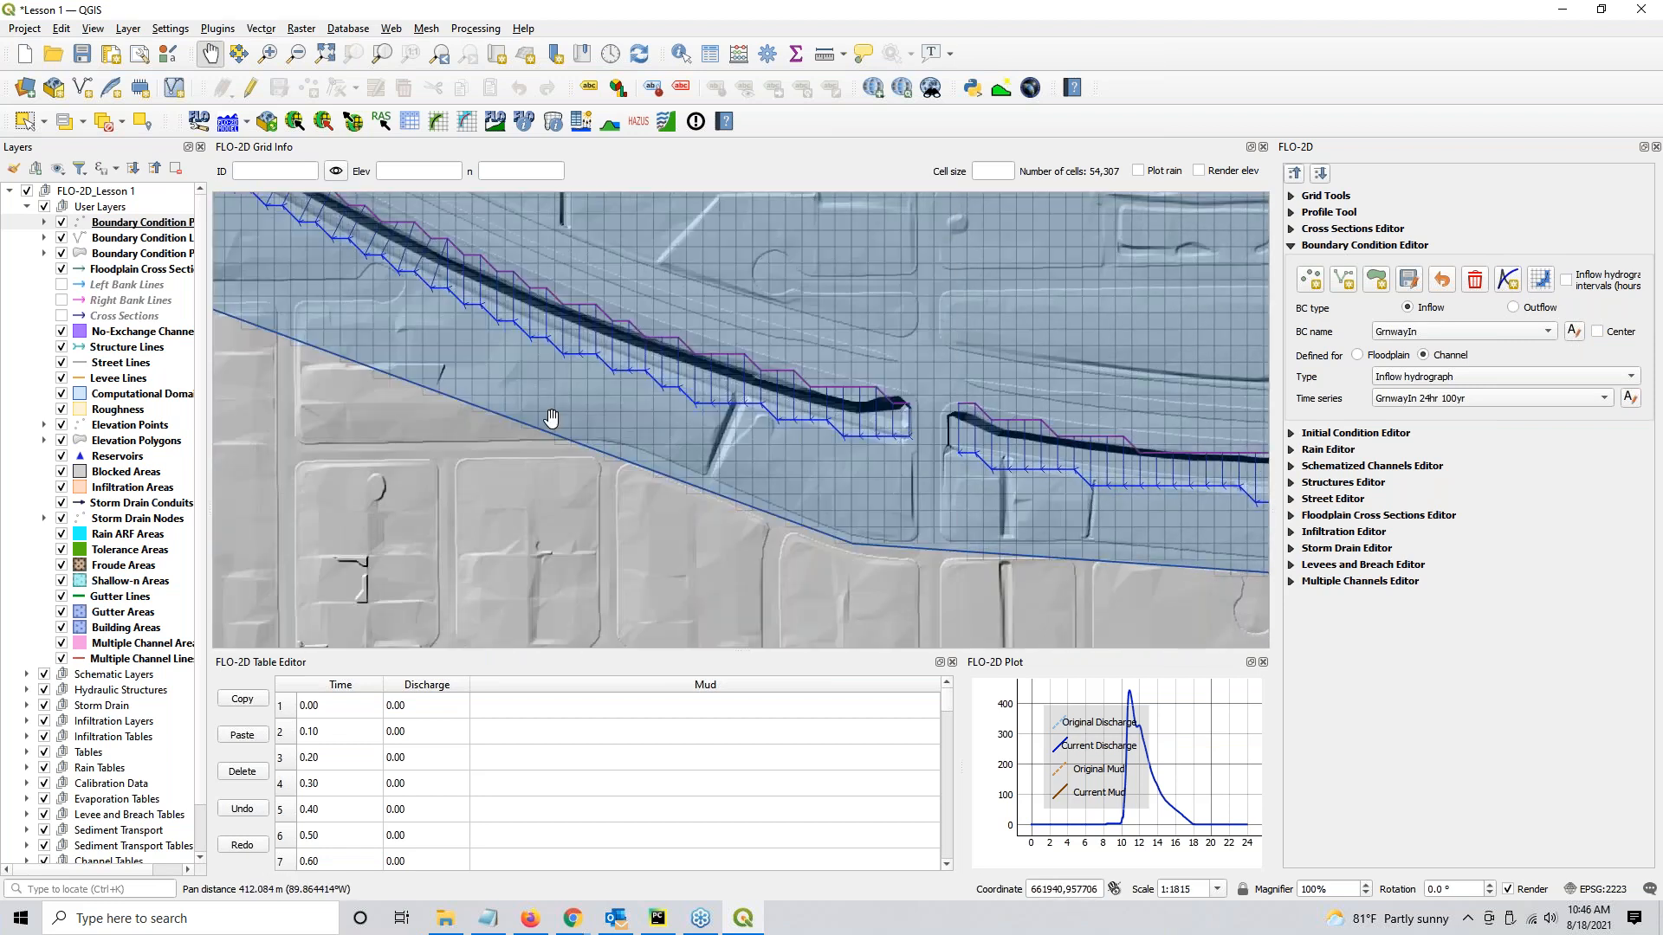
{"action": "left_click_drag", "start_coordinate": [551, 420], "coordinate": [979, 631]}
{"action": "left_click_drag", "start_coordinate": [471, 349], "coordinate": [903, 641]}
{"action": "left_click_drag", "start_coordinate": [403, 311], "coordinate": [1295, 523]}
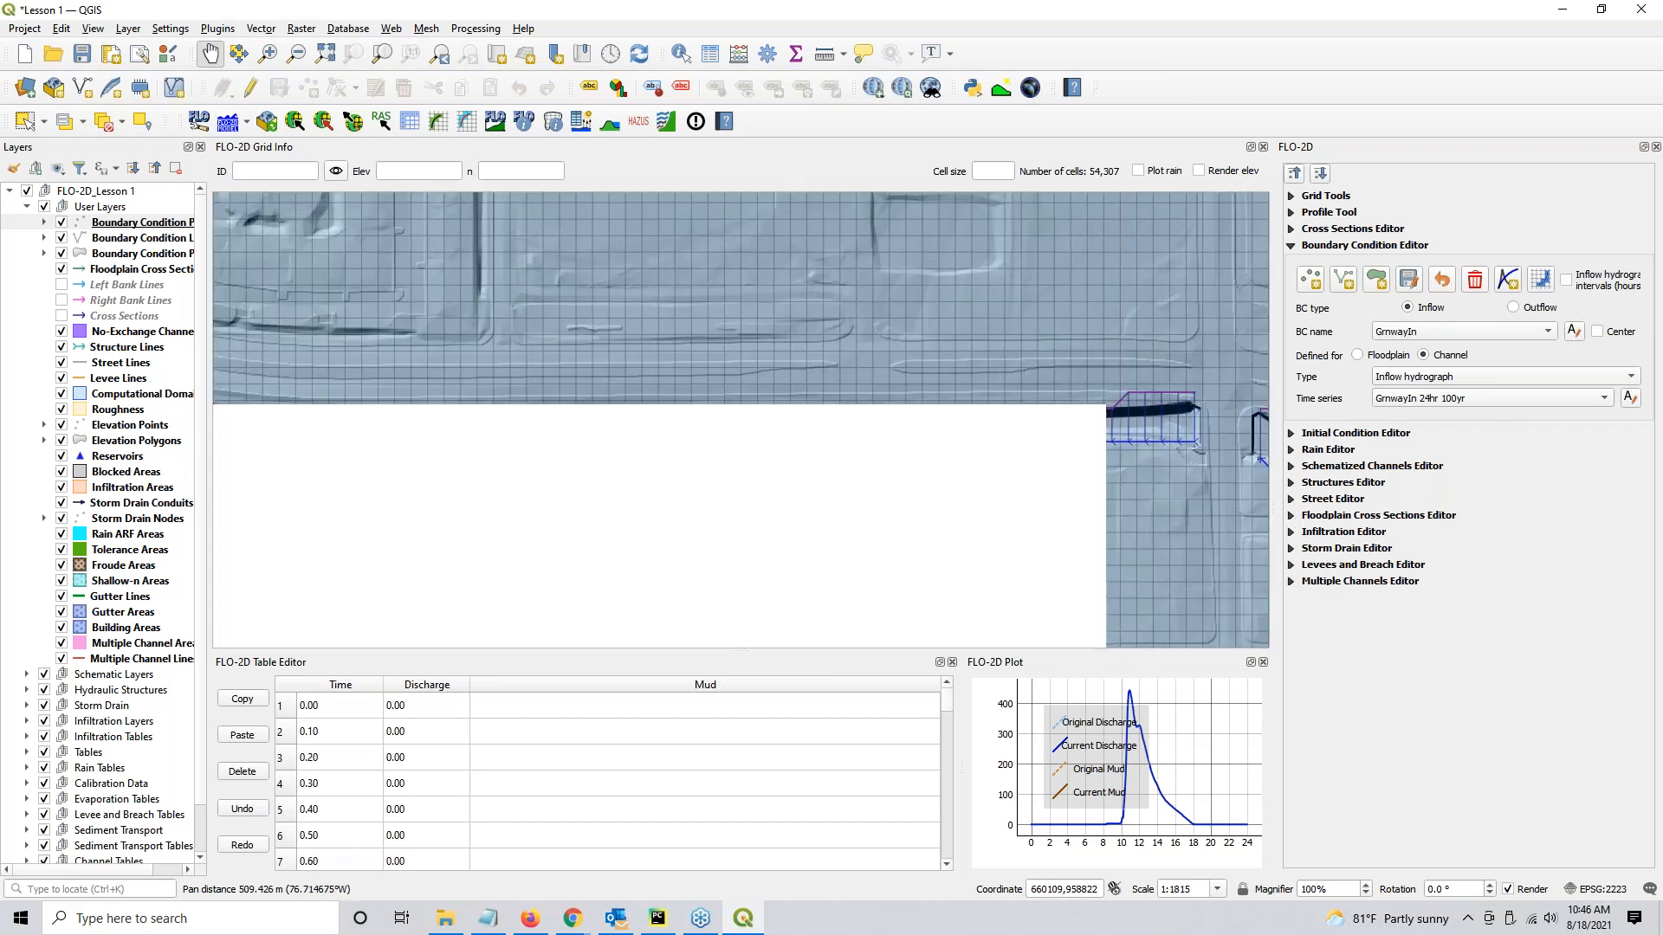
{"action": "left_click_drag", "start_coordinate": [279, 466], "coordinate": [1390, 633]}
{"action": "scroll", "coordinate": [717, 458], "scroll_direction": "up", "scroll_amount": 1}
{"action": "left_click_drag", "start_coordinate": [639, 465], "coordinate": [586, 522]}
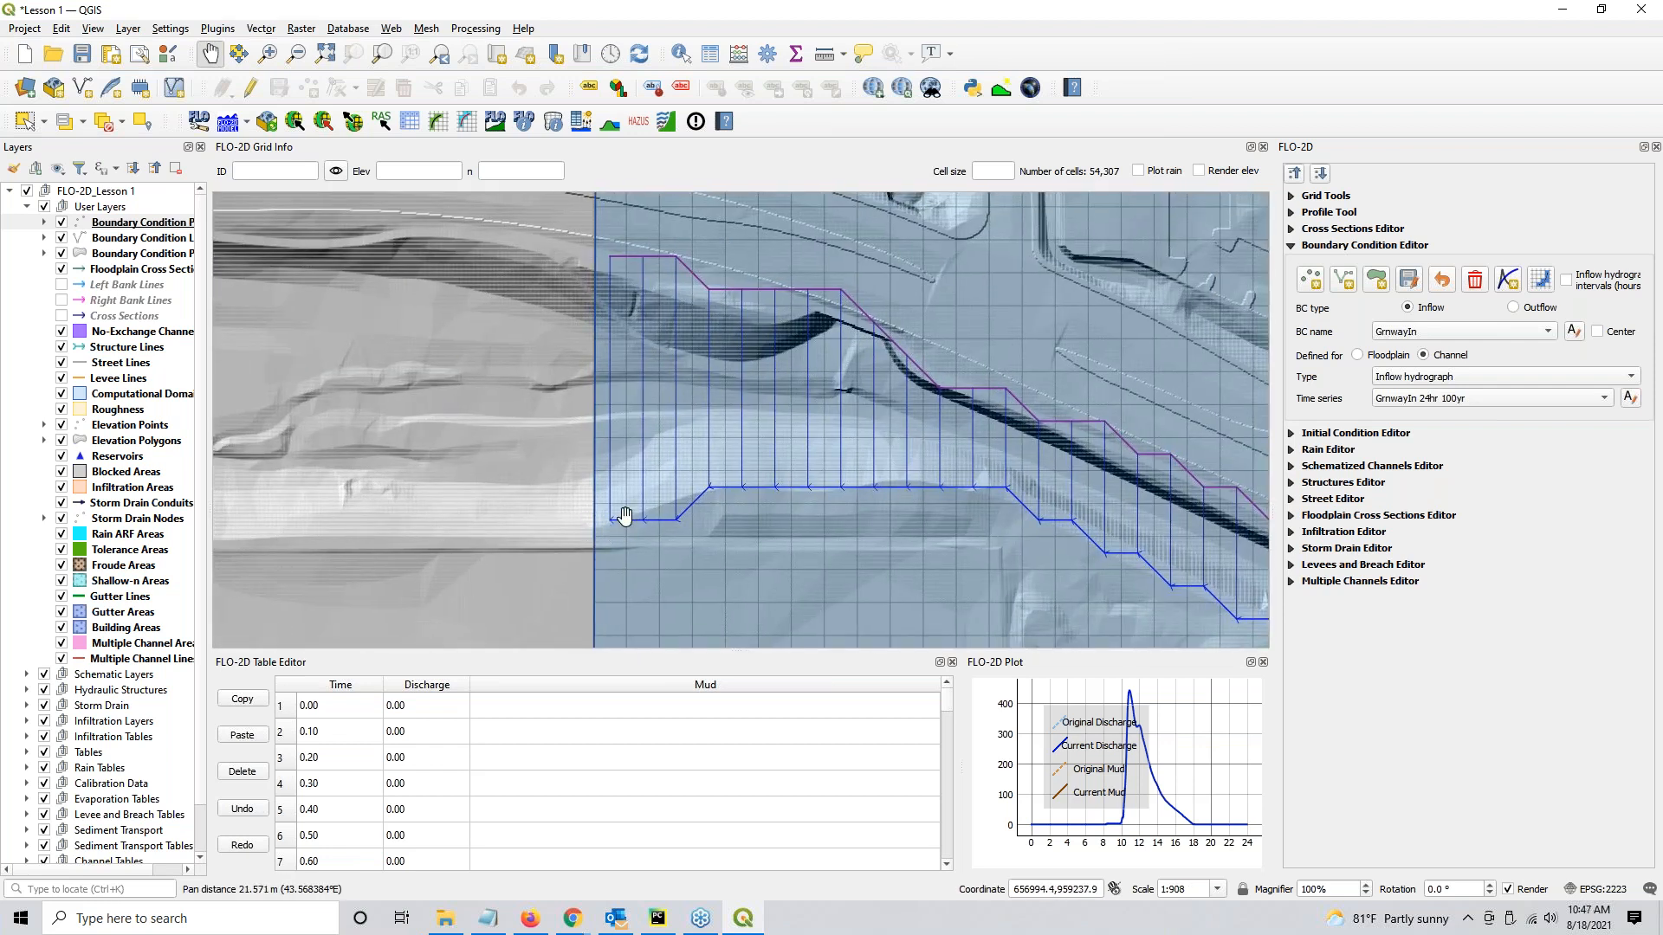
Add an Outflow boundary condition point on the channel's last left bank element at the domain's western edge, and save it to the user layer.
{"action": "left_click", "coordinate": [1308, 280]}
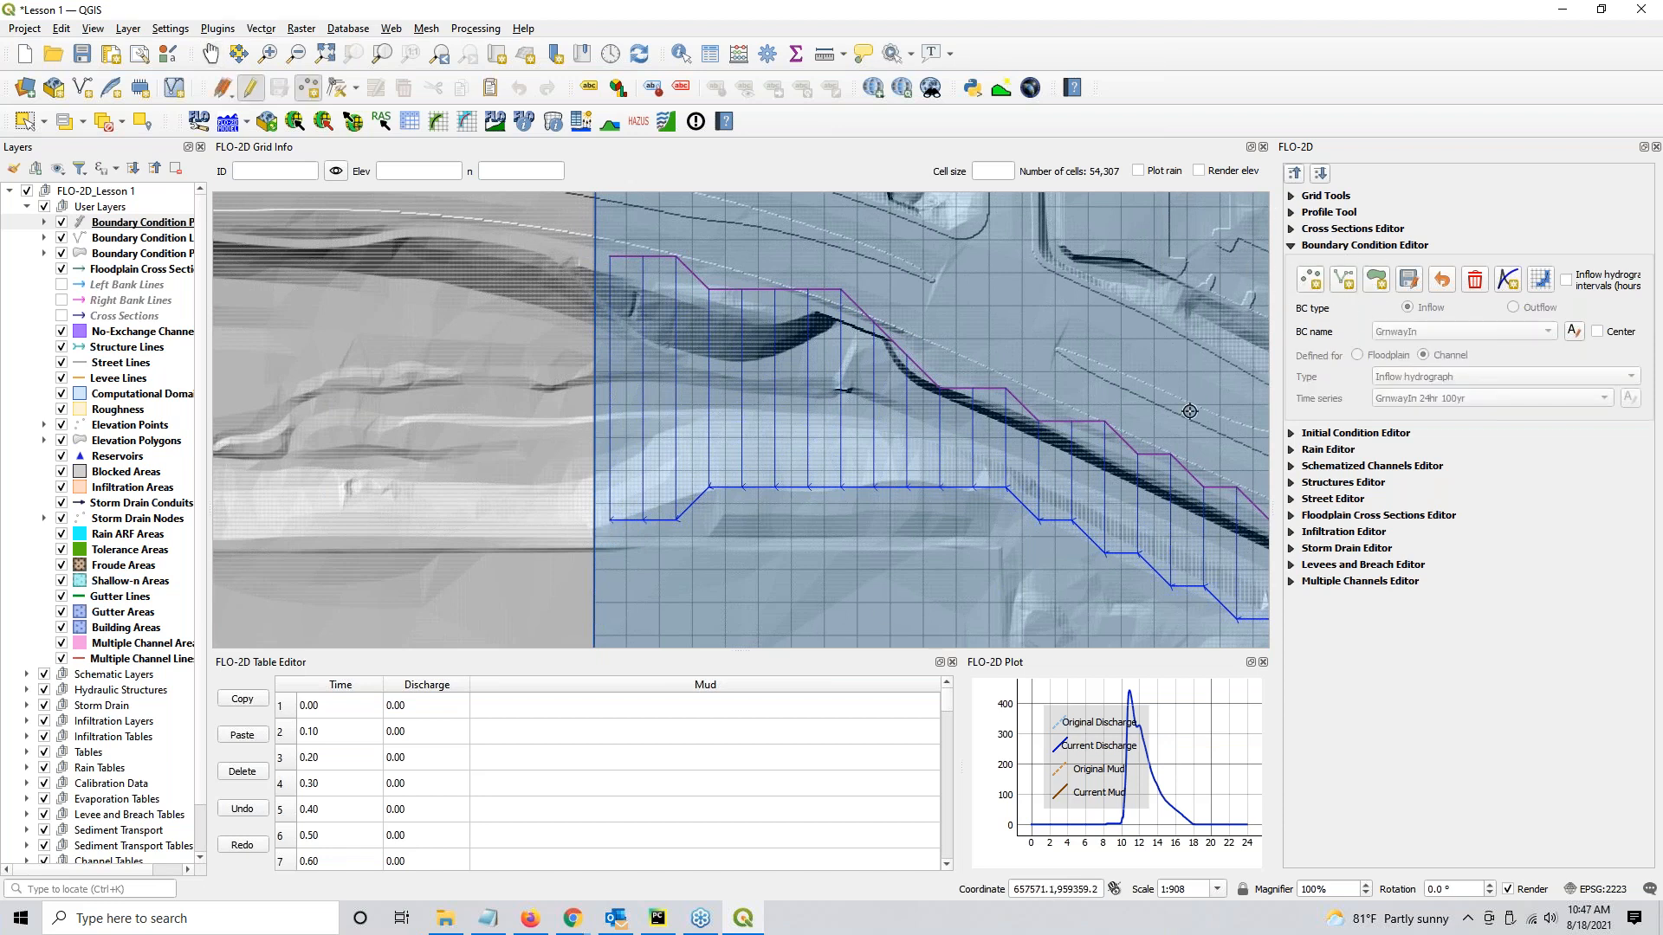
{"action": "left_click", "coordinate": [599, 525]}
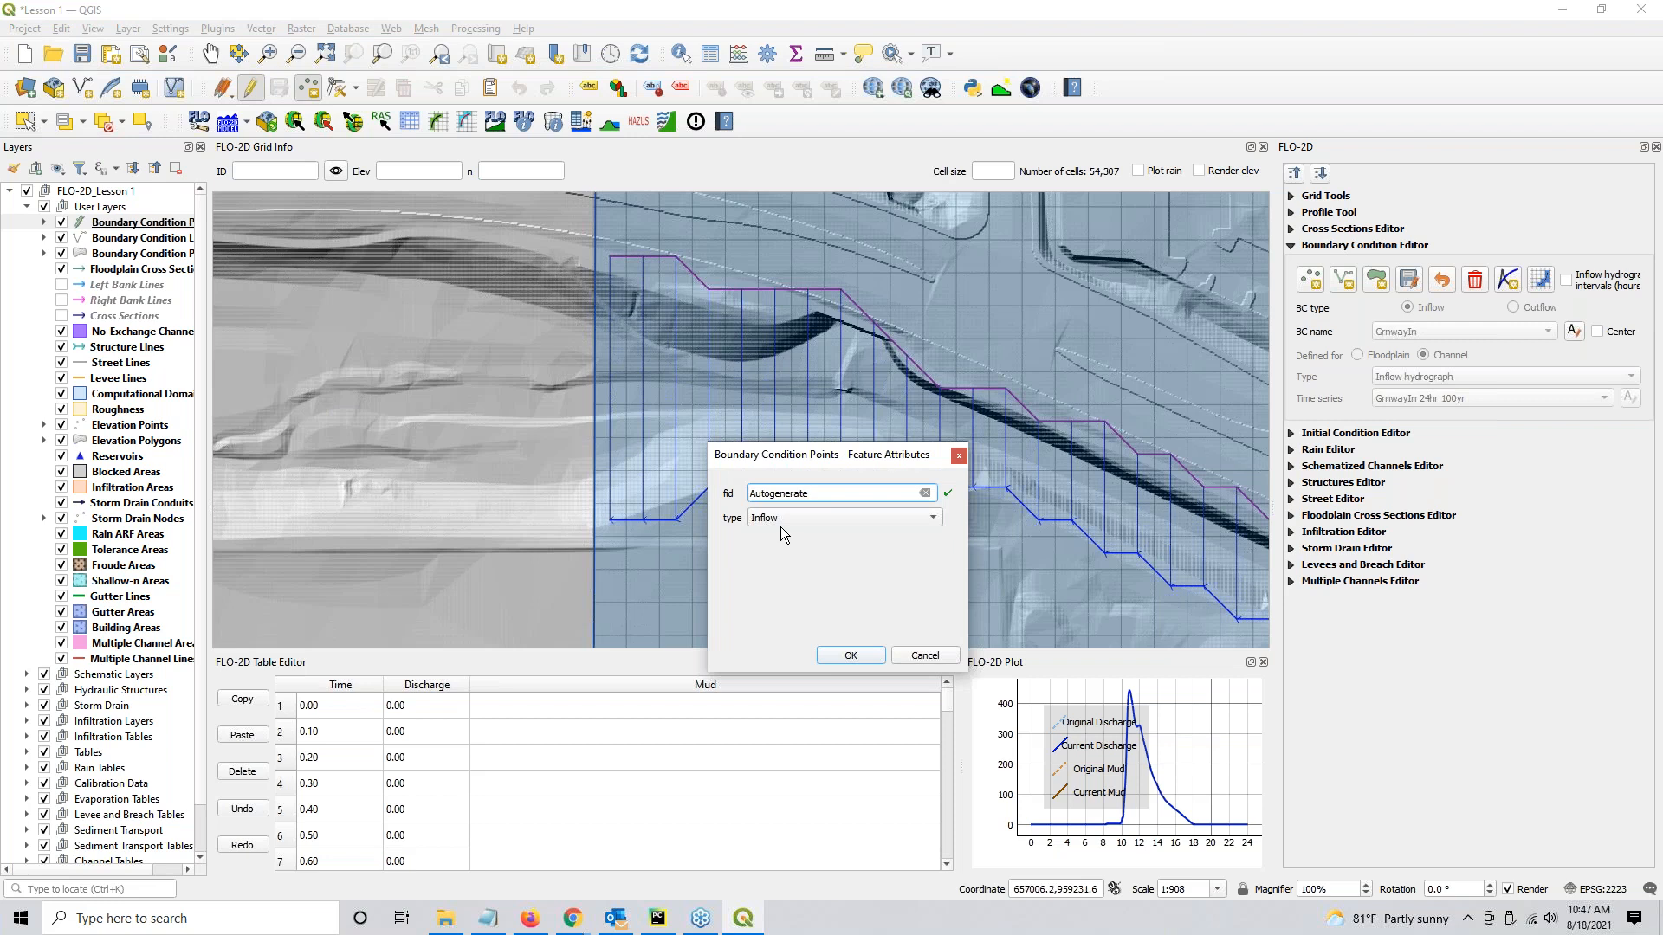
{"action": "left_click", "coordinate": [778, 521]}
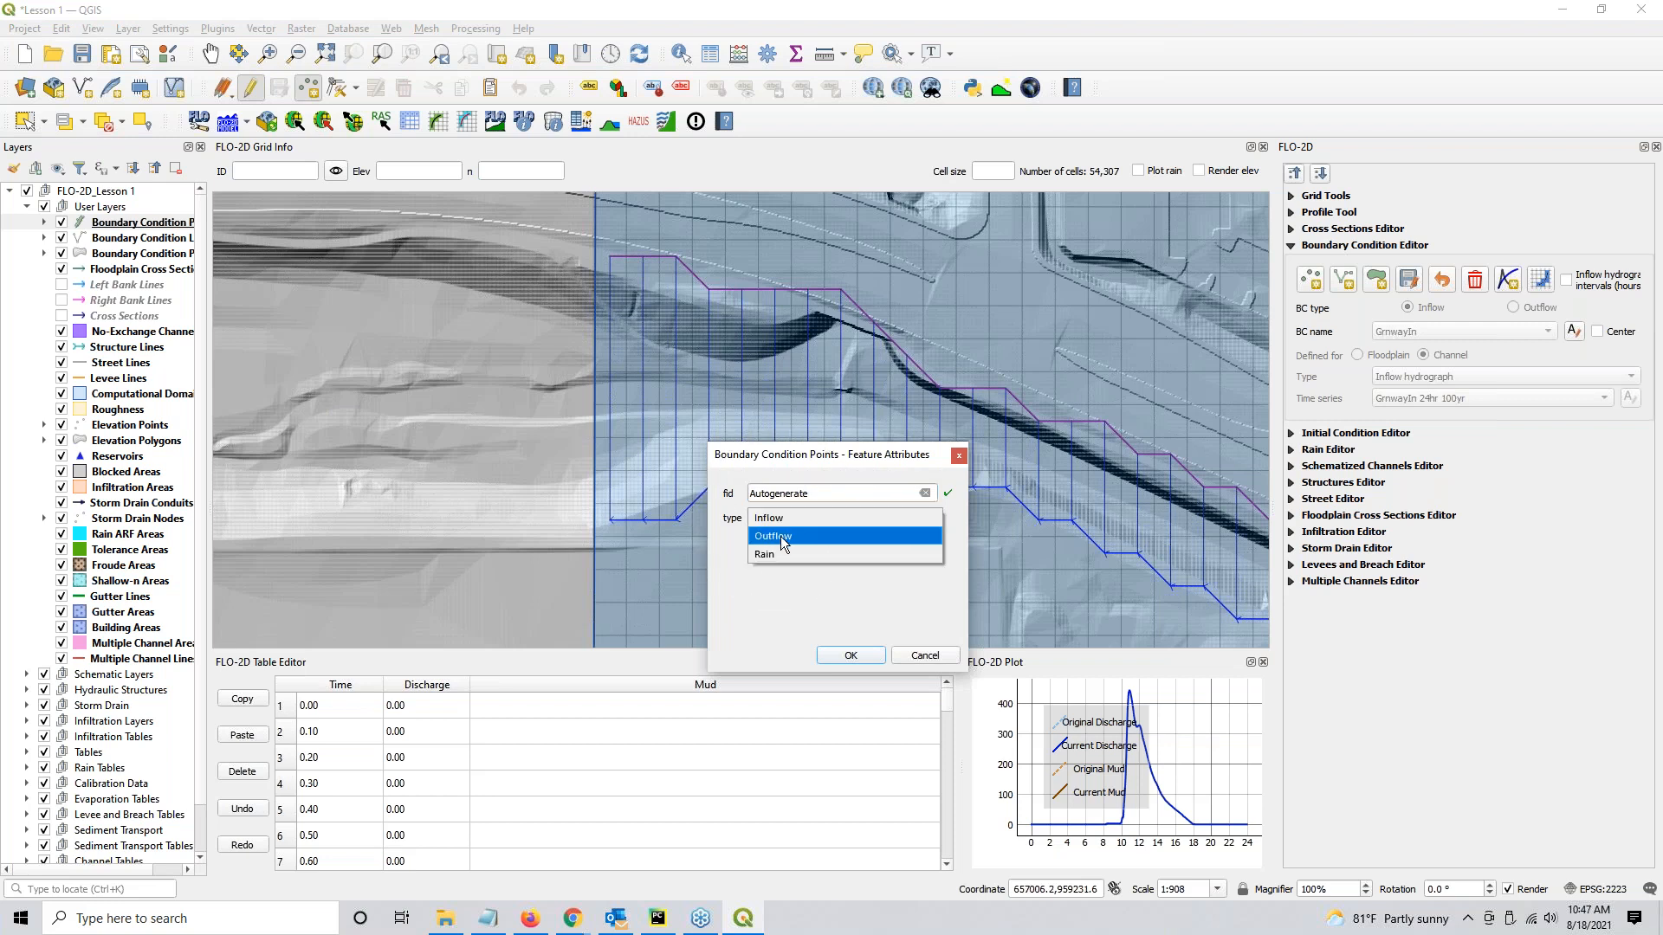
{"action": "left_click", "coordinate": [781, 537]}
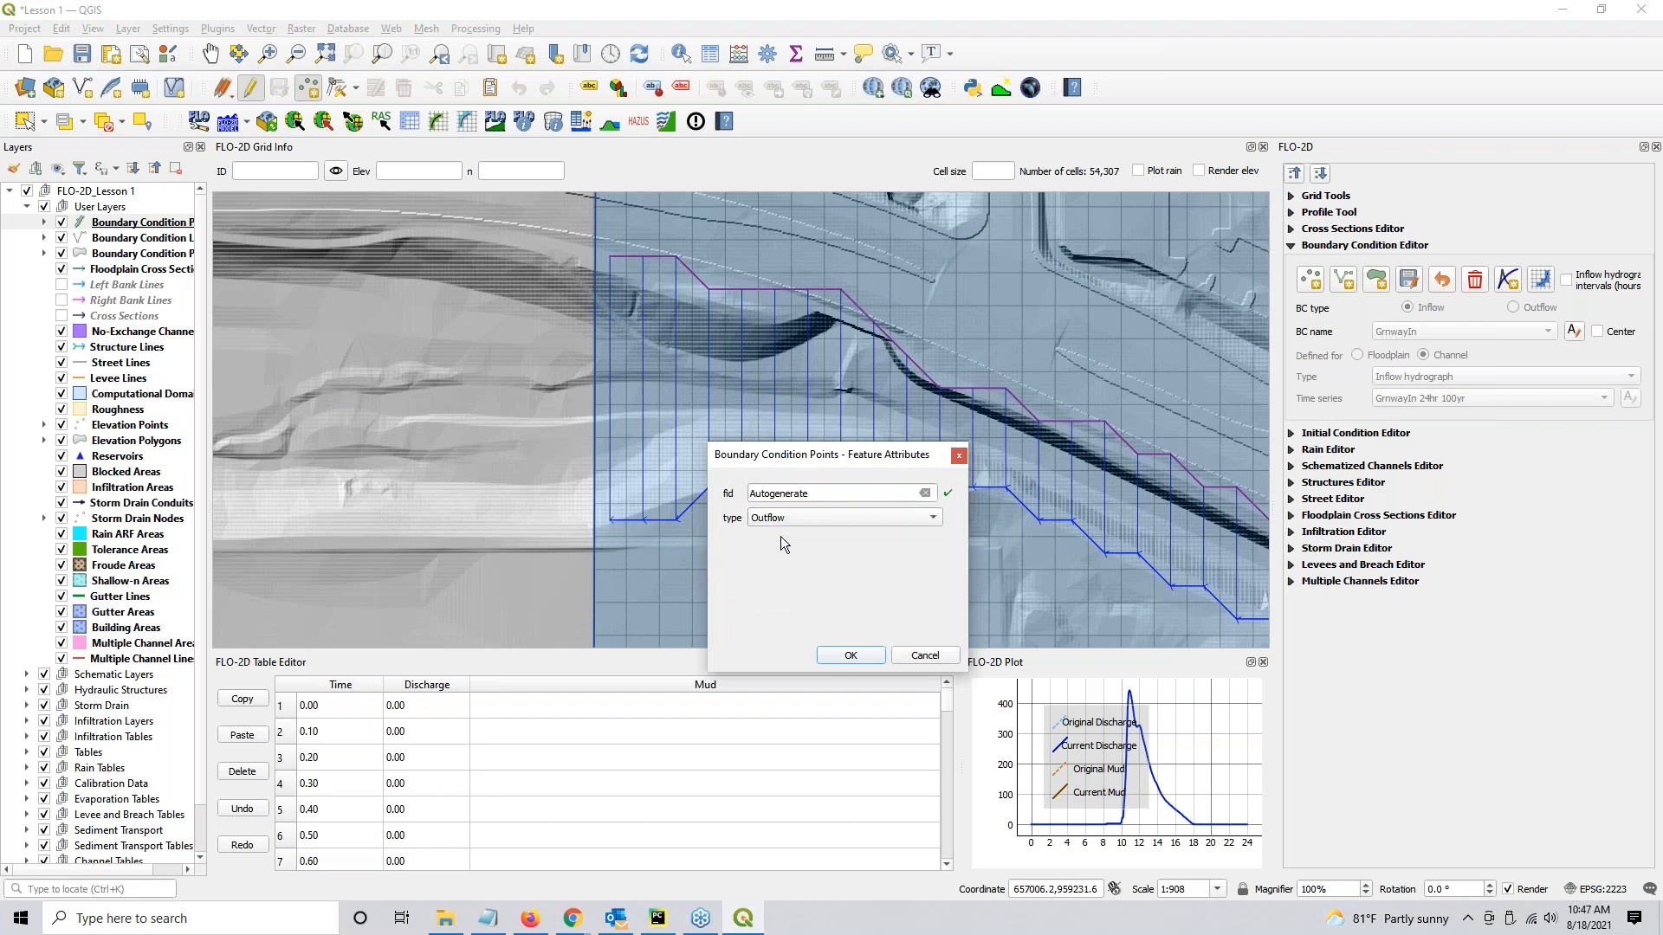
{"action": "left_click", "coordinate": [846, 658]}
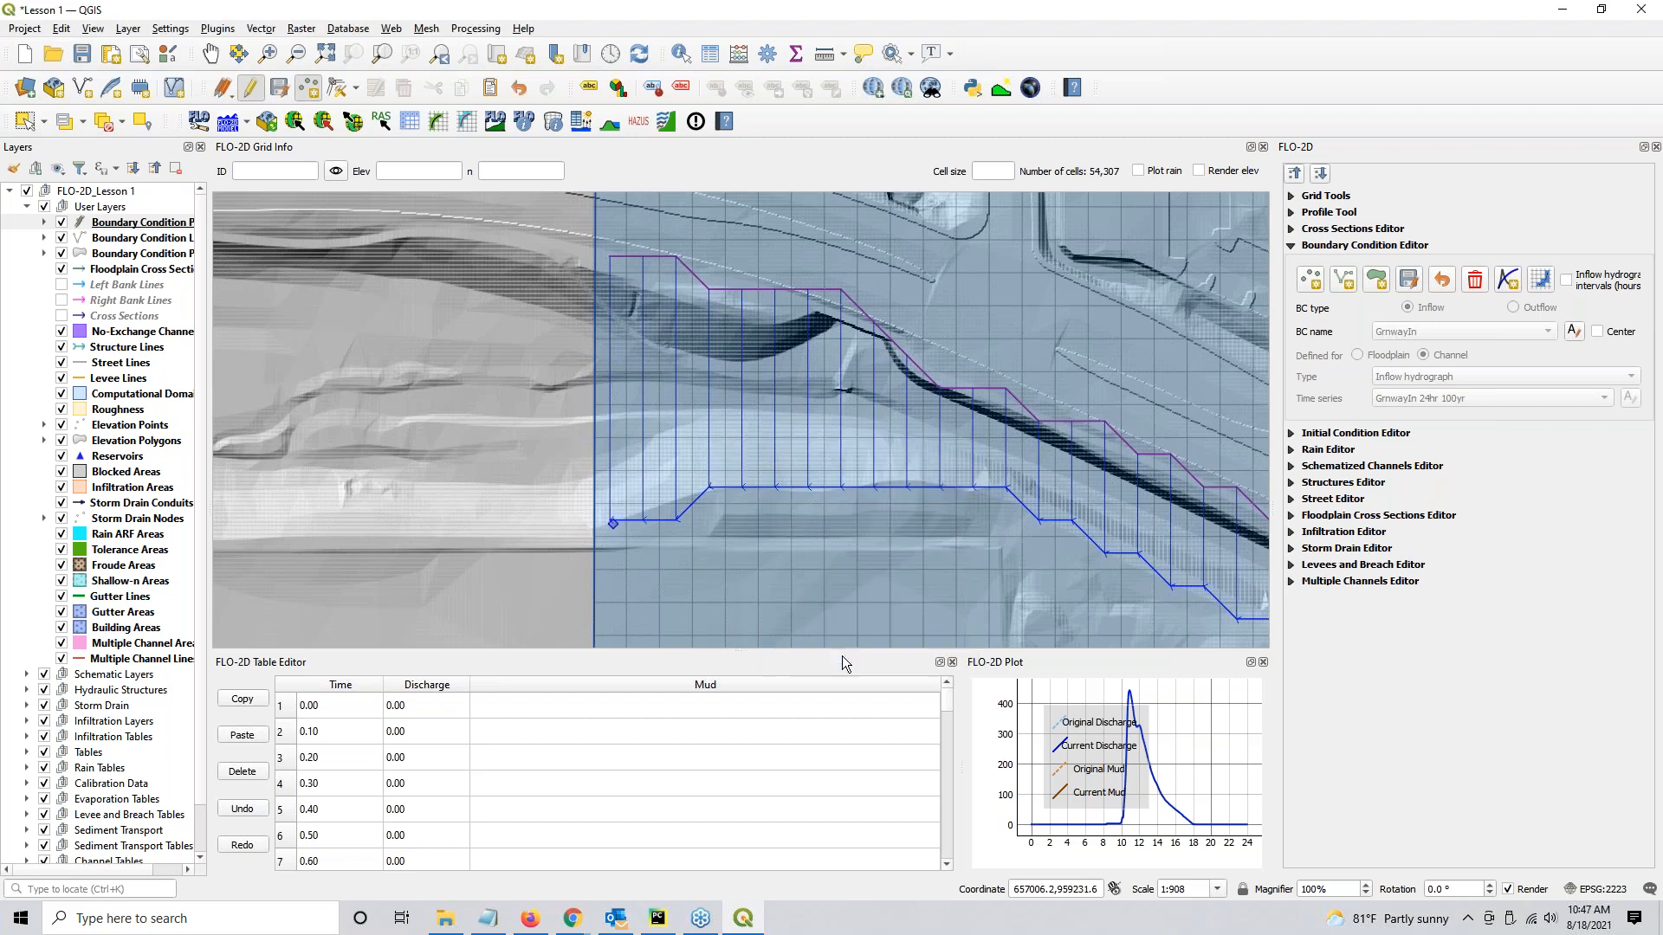
{"action": "left_click", "coordinate": [1409, 279]}
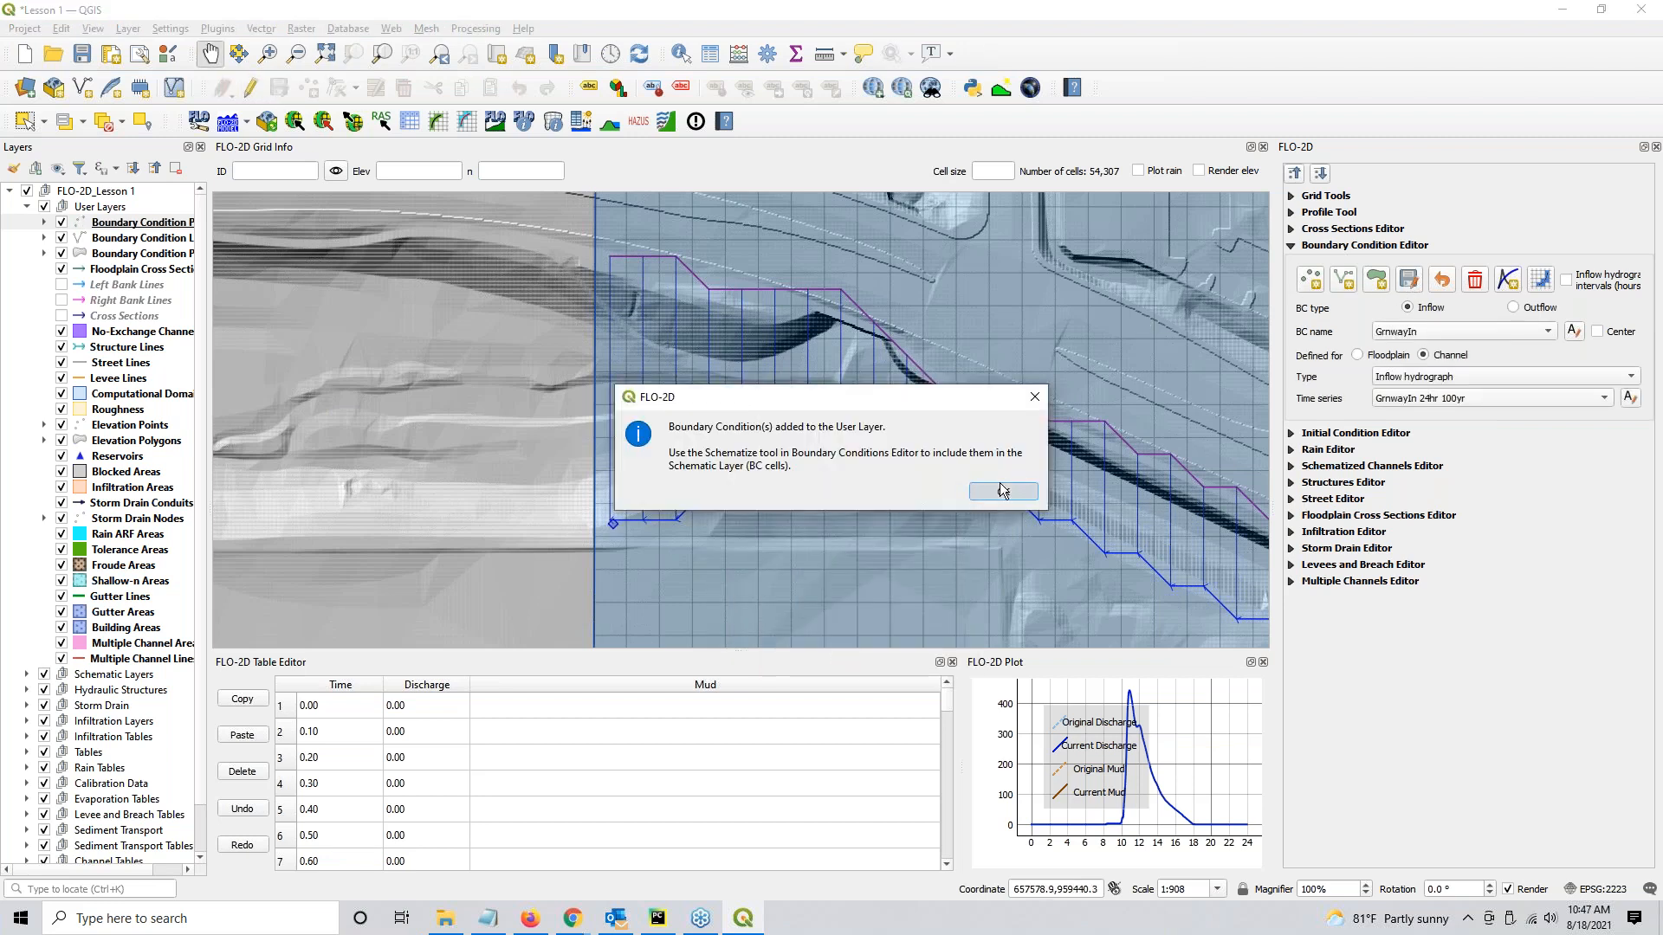
{"action": "left_click", "coordinate": [1002, 490]}
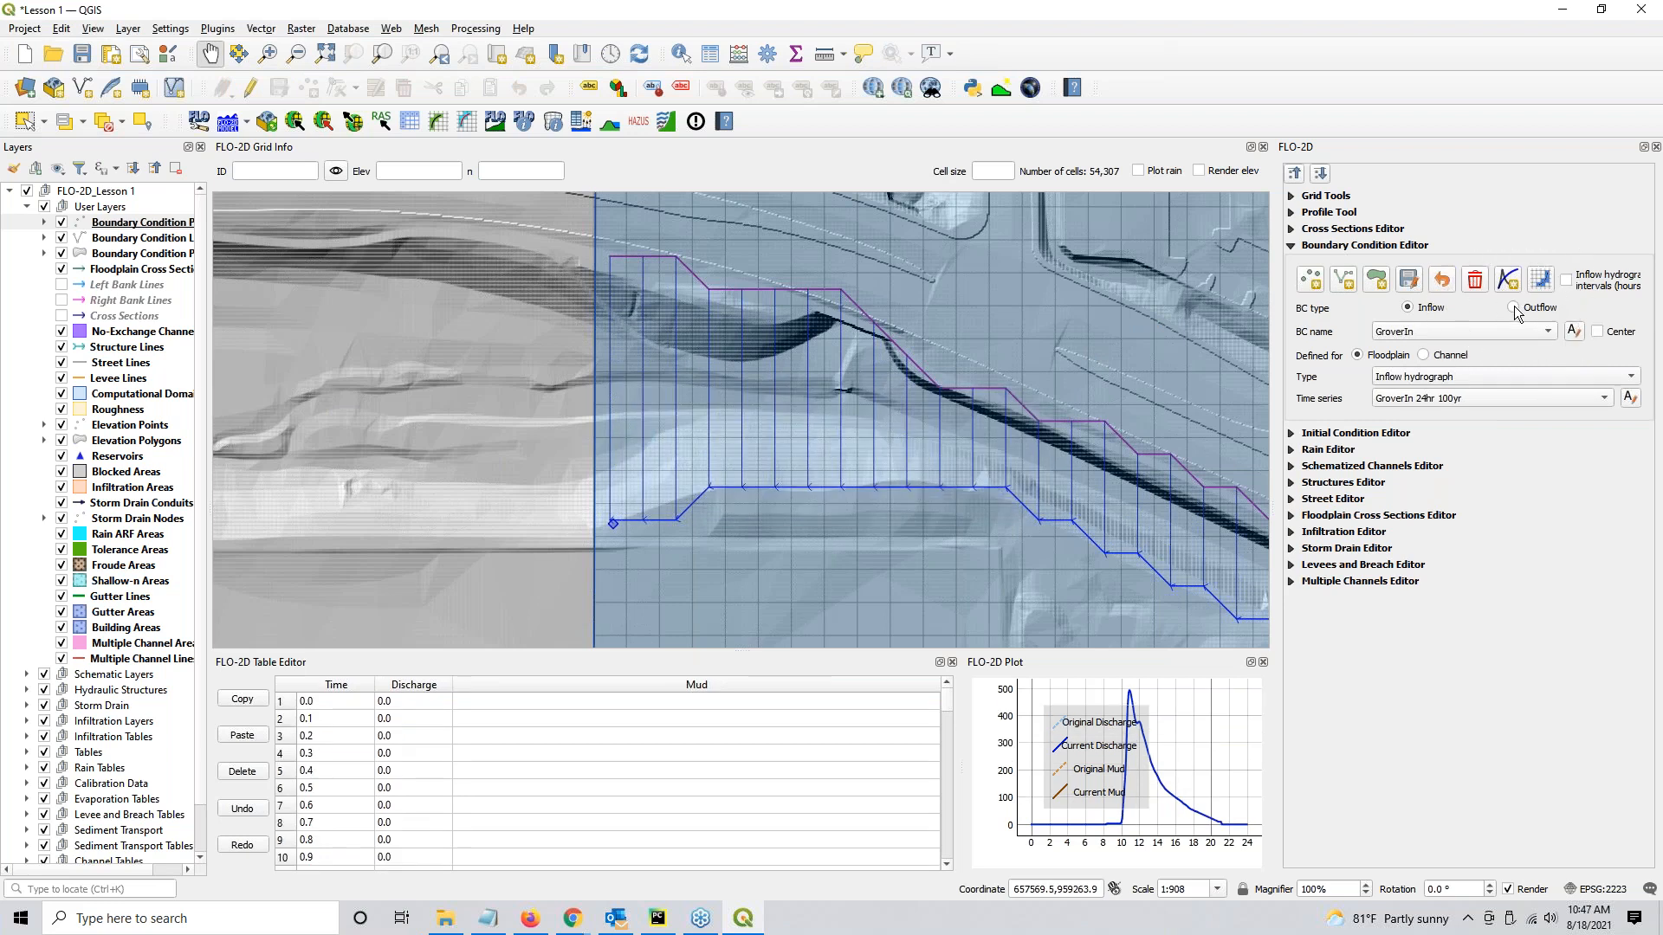
Rename the new outflow boundary condition as GrnwayOut and set its outflow type to 3. Floodplain and channel outflow (no hydrograph).
{"action": "left_click", "coordinate": [1514, 309]}
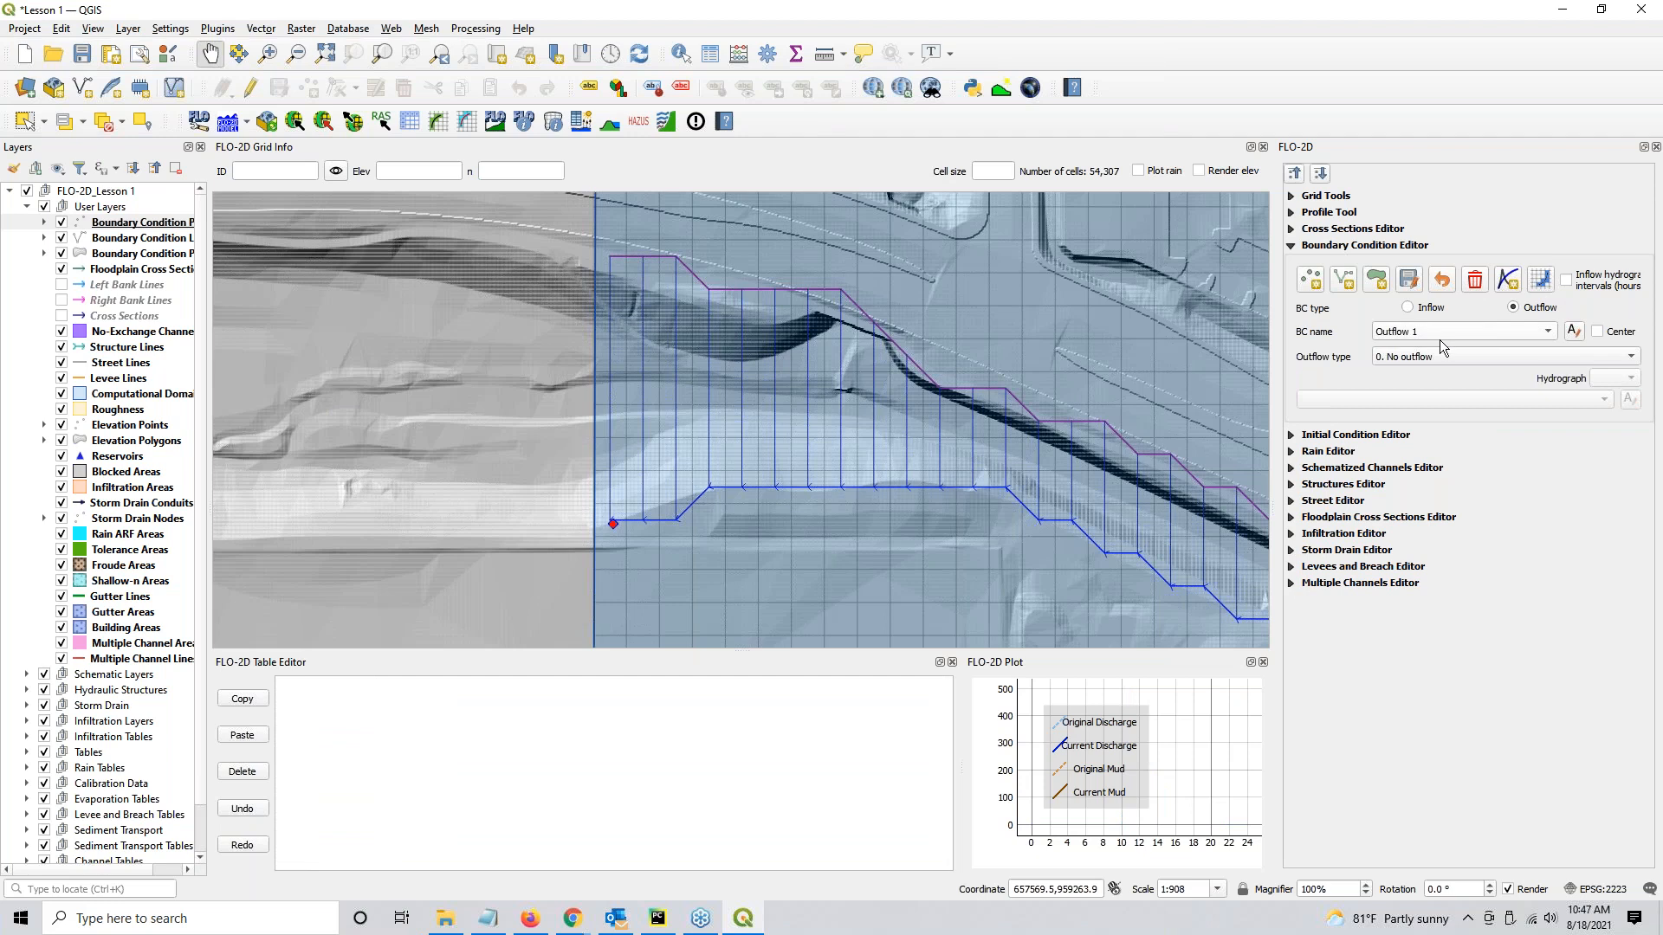
{"action": "left_click", "coordinate": [1572, 336]}
{"action": "type", "text": "GrnwayOut"}
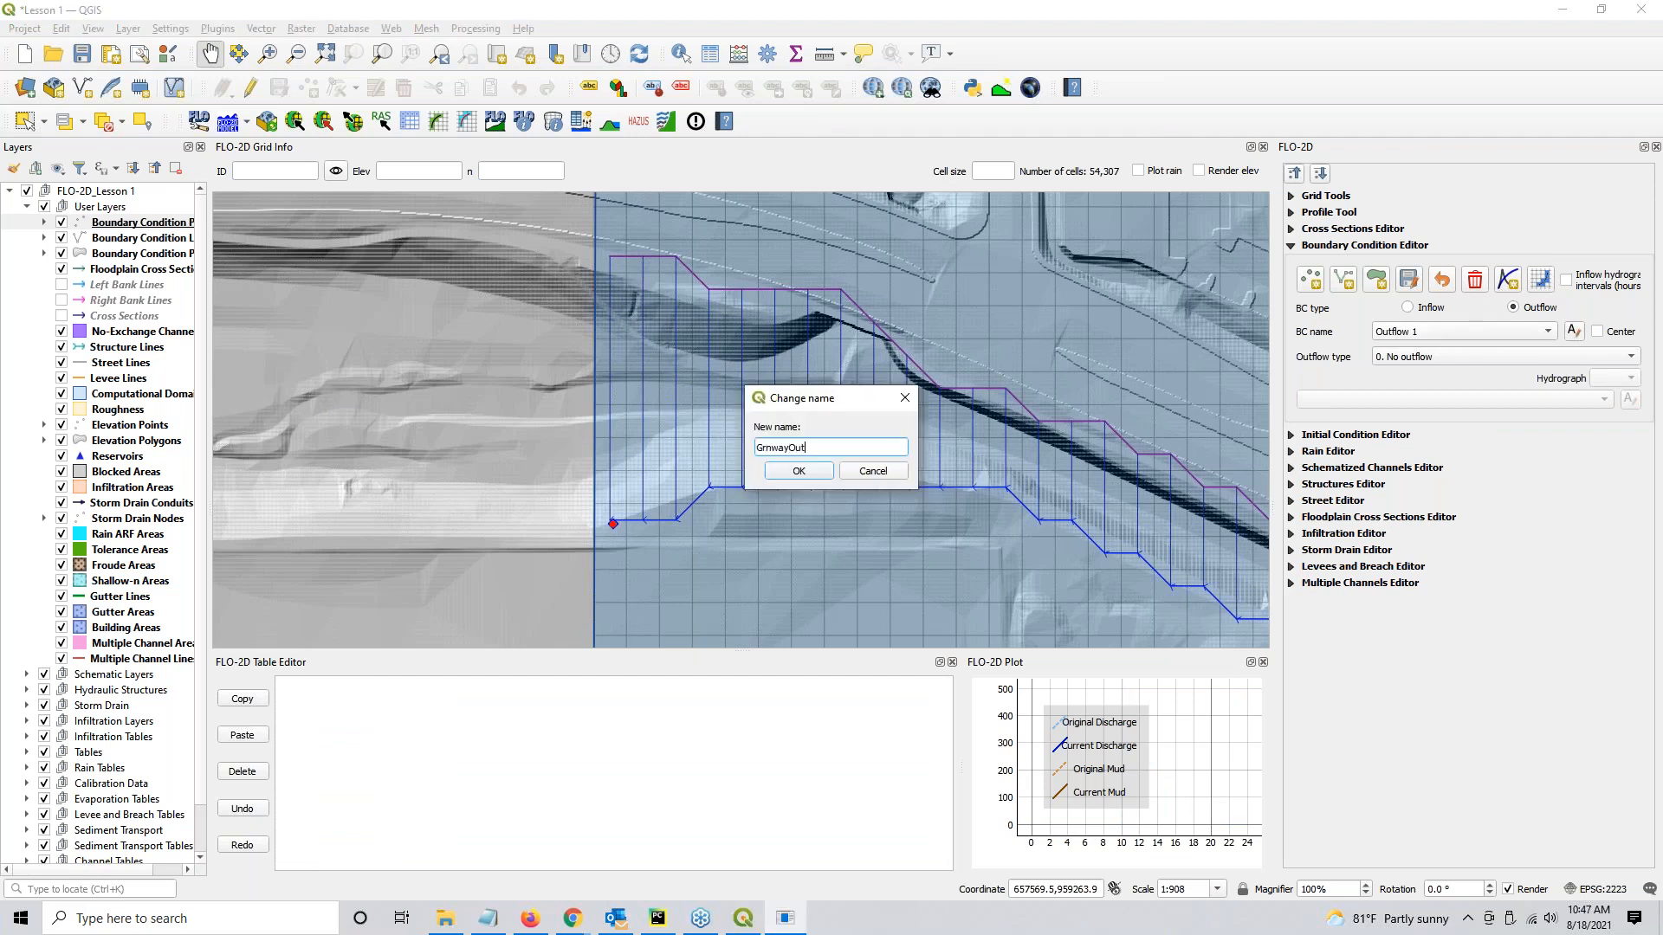
{"action": "key", "text": "Return"}
{"action": "left_click", "coordinate": [1512, 356]}
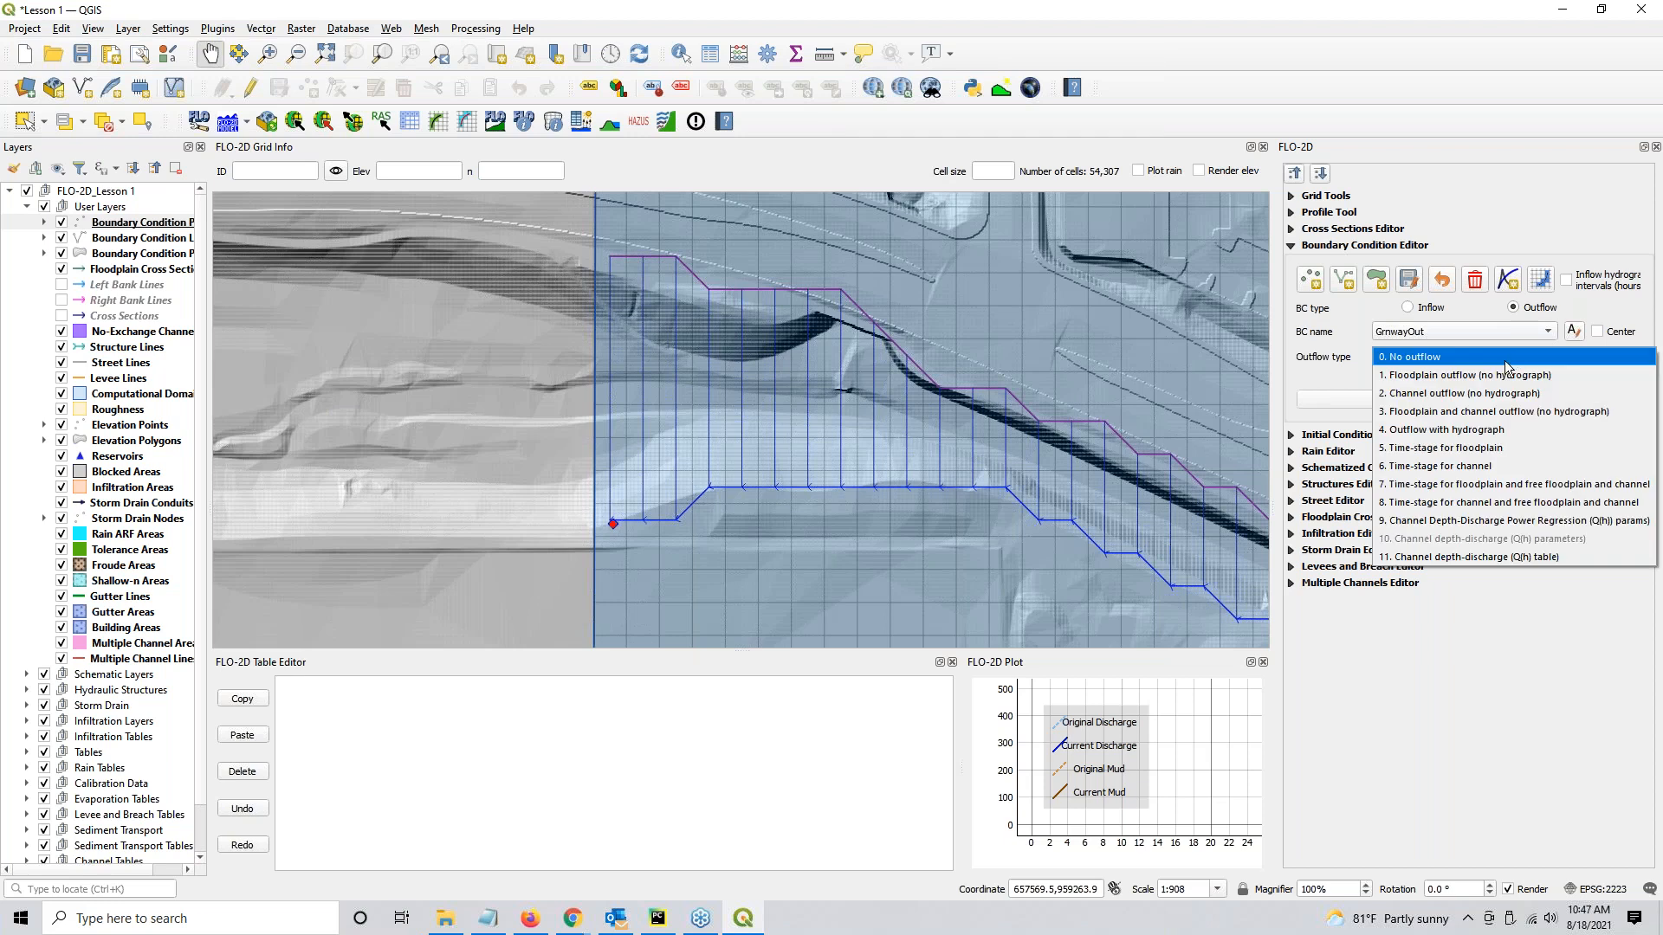
{"action": "left_click", "coordinate": [1470, 412]}
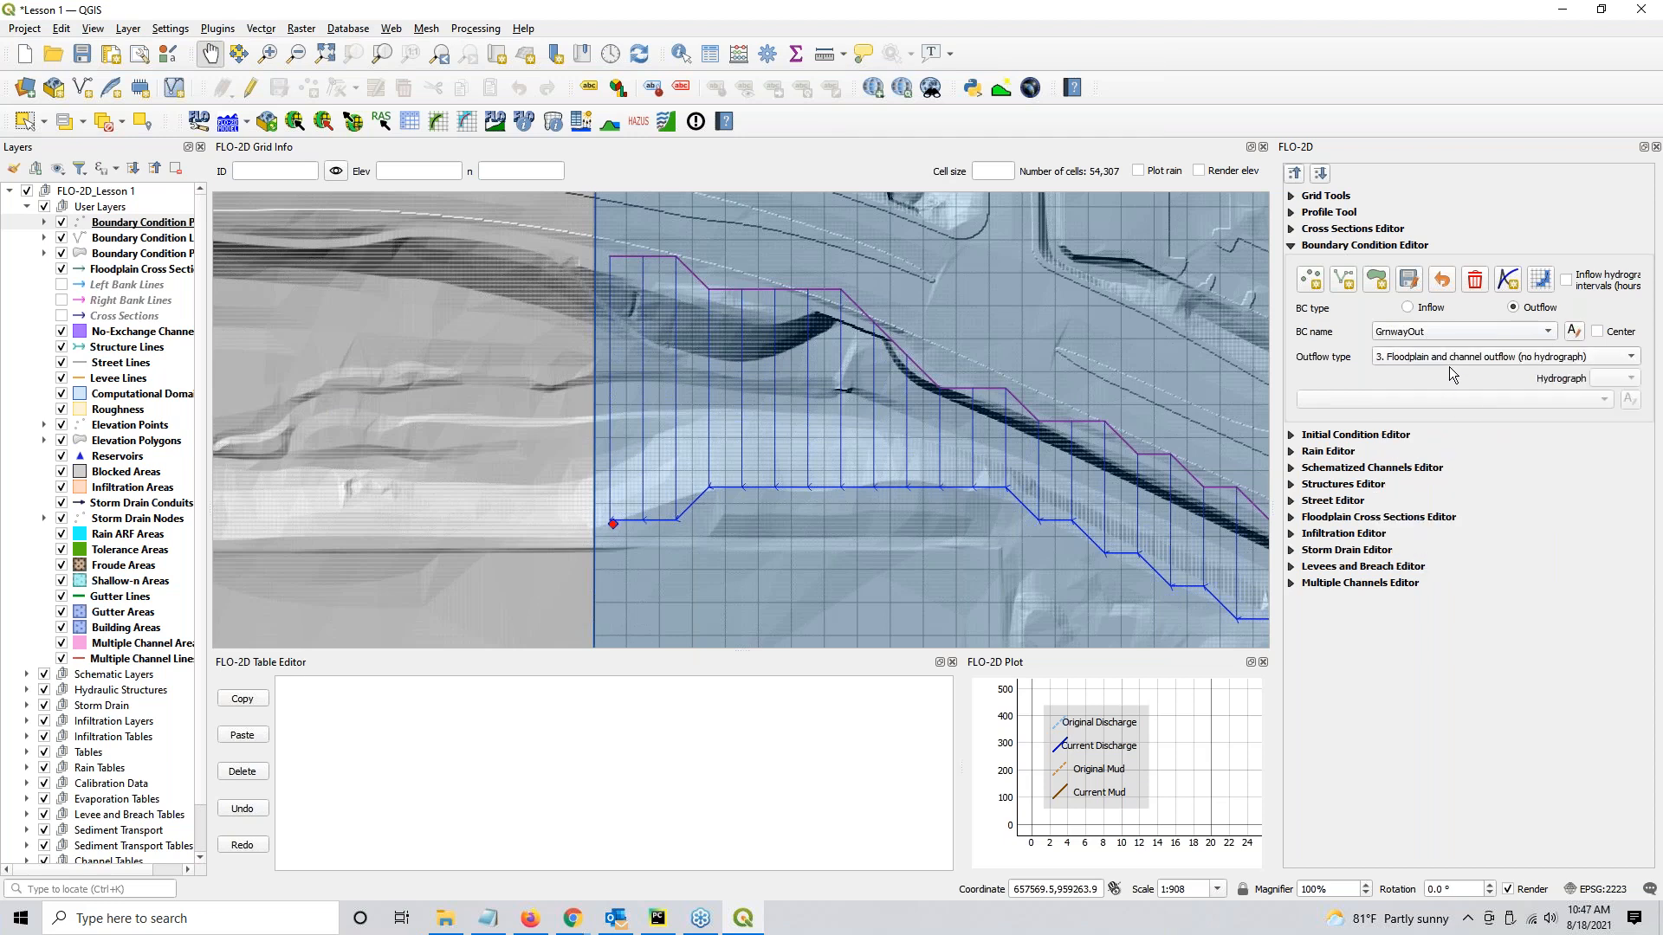
Schematize the boundary conditions, overwriting the boundary grid cells already defined.
{"action": "left_click", "coordinate": [1544, 280]}
{"action": "left_click", "coordinate": [877, 476]}
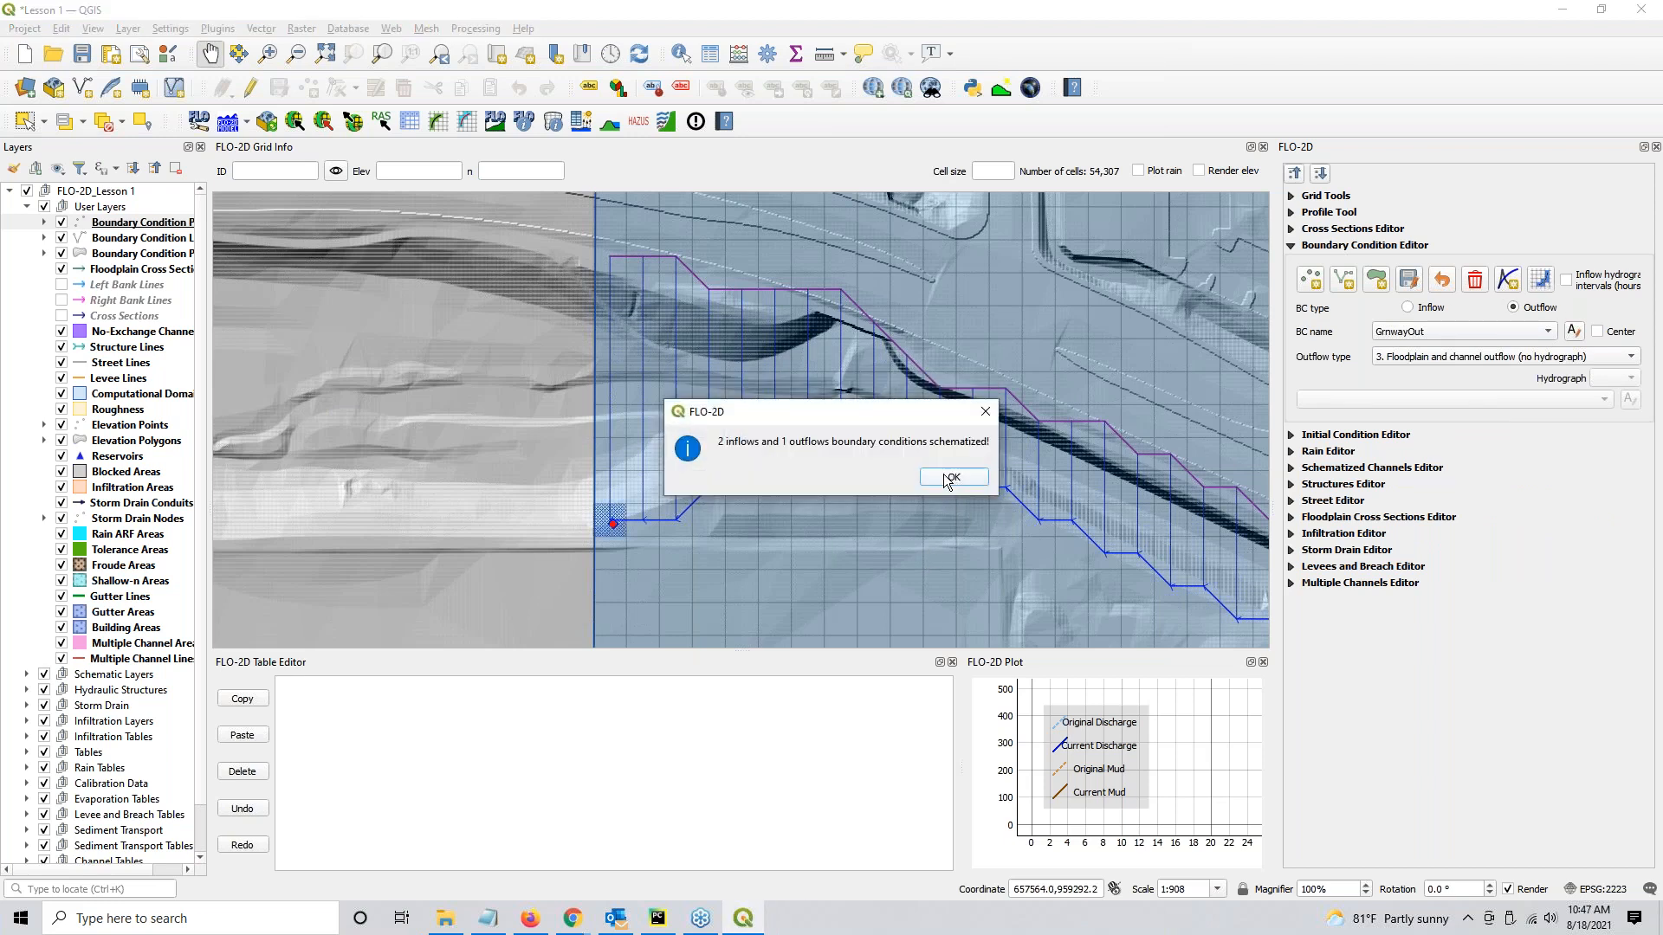
{"action": "left_click", "coordinate": [950, 481]}
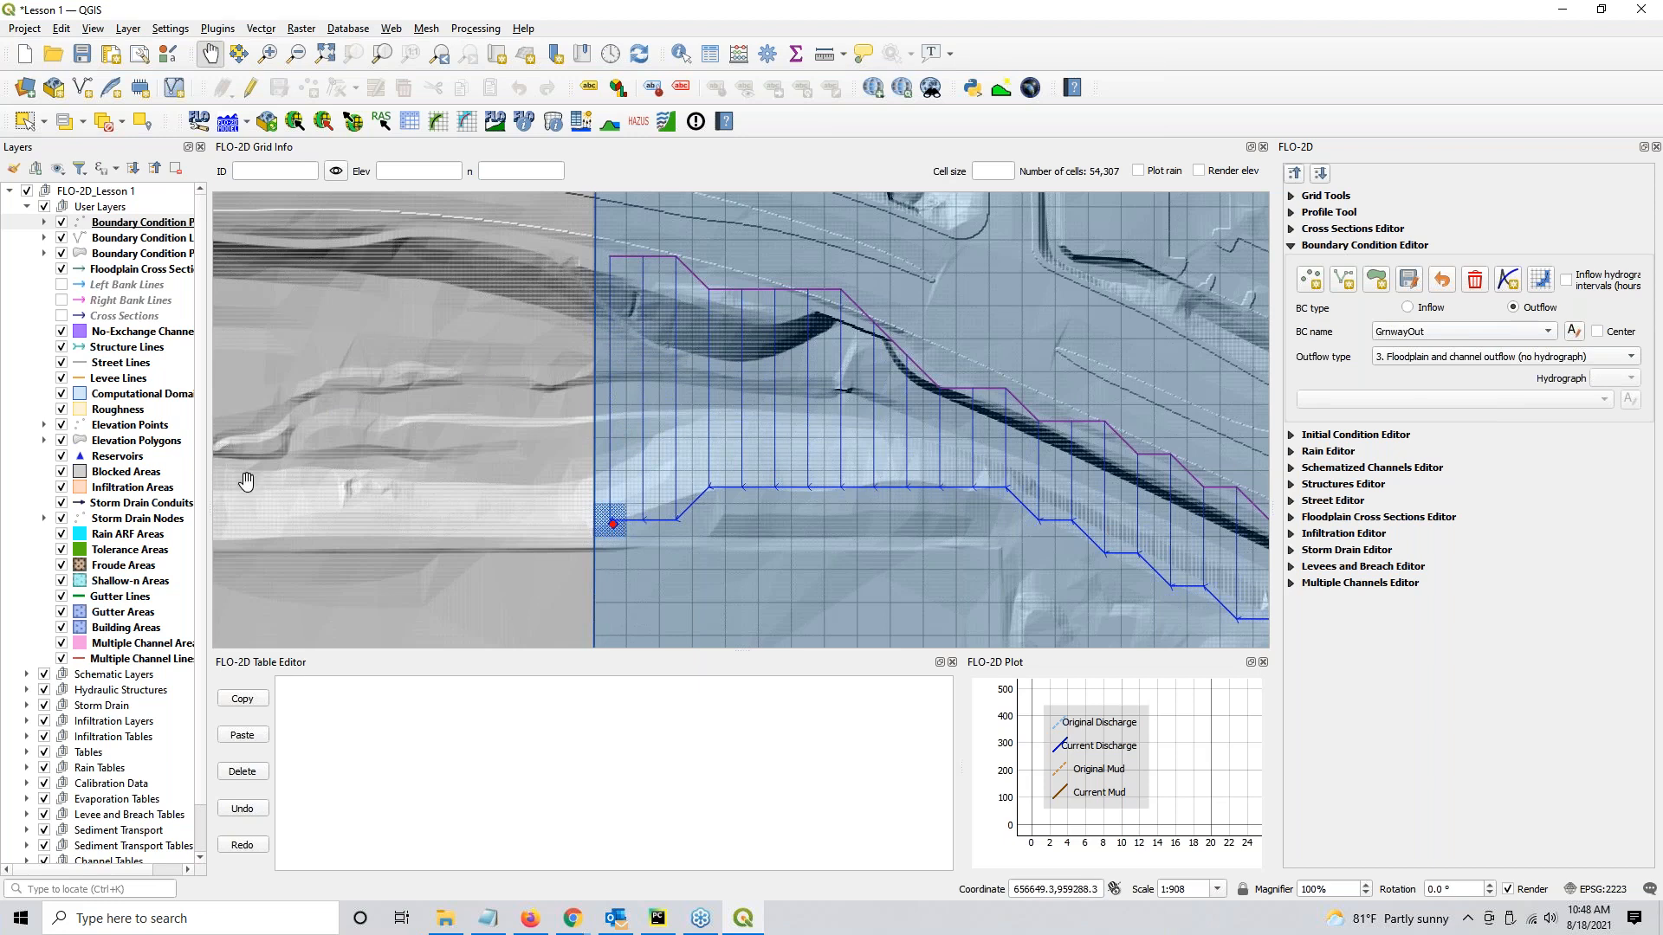
Bring the whole channel into view and schematize the boundary conditions once more, overwriting the existing boundary cells.
{"action": "scroll", "coordinate": [354, 421], "scroll_direction": "down", "scroll_amount": 1}
{"action": "left_click_drag", "start_coordinate": [575, 420], "coordinate": [1021, 398]}
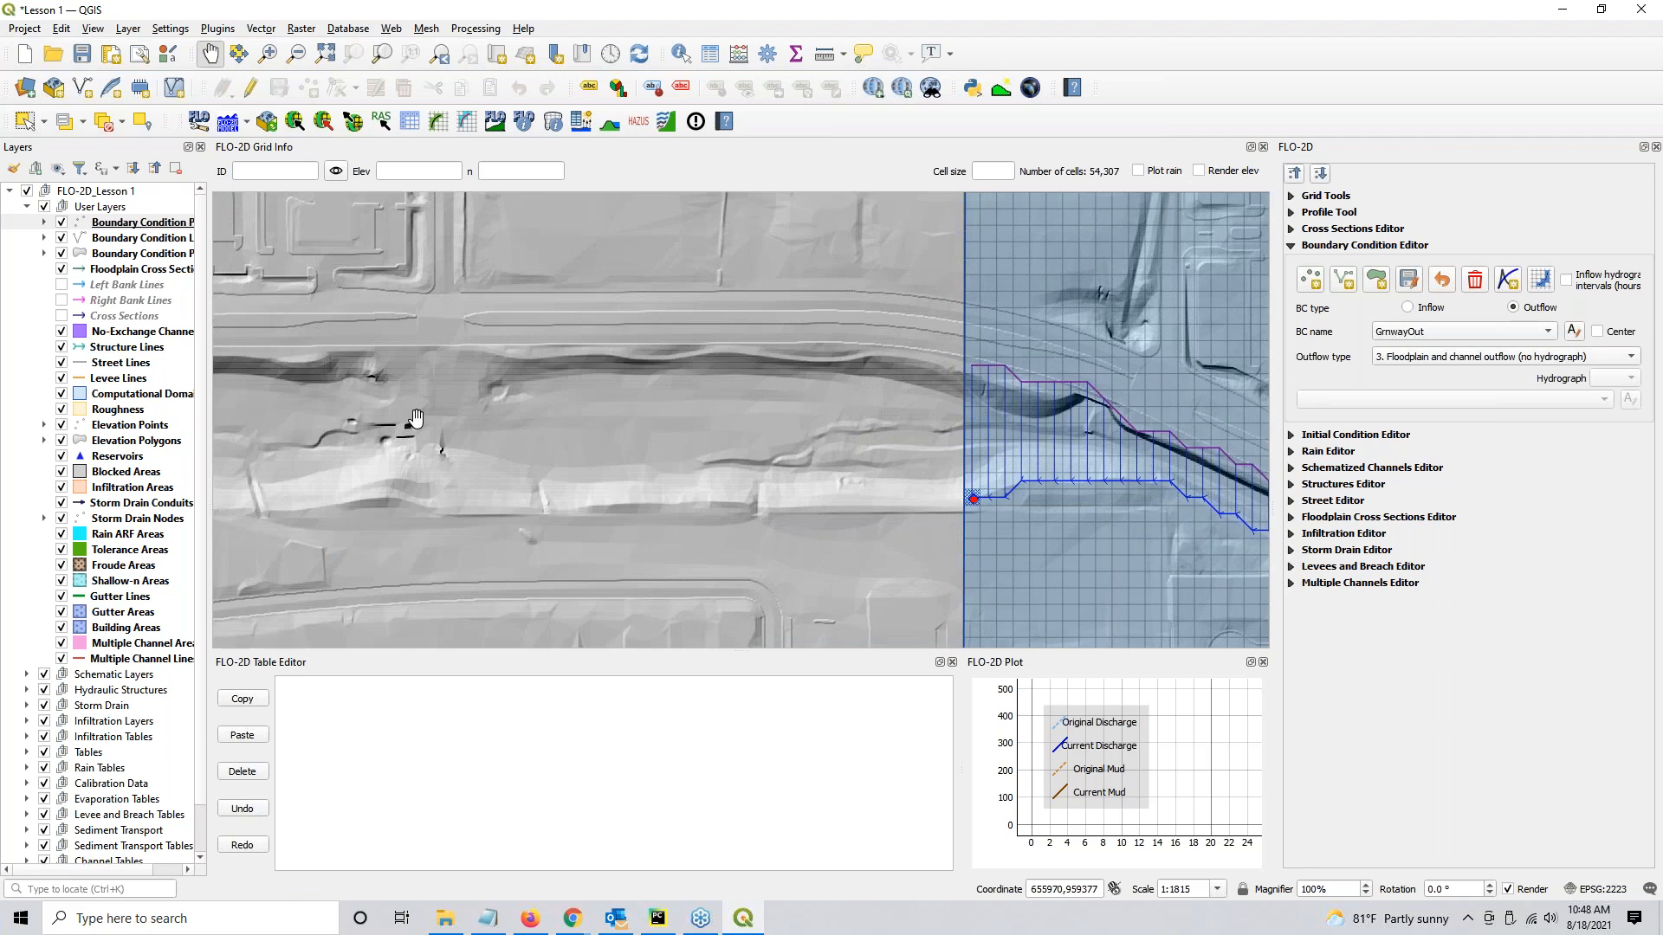
{"action": "scroll", "coordinate": [611, 416], "scroll_direction": "down", "scroll_amount": 3}
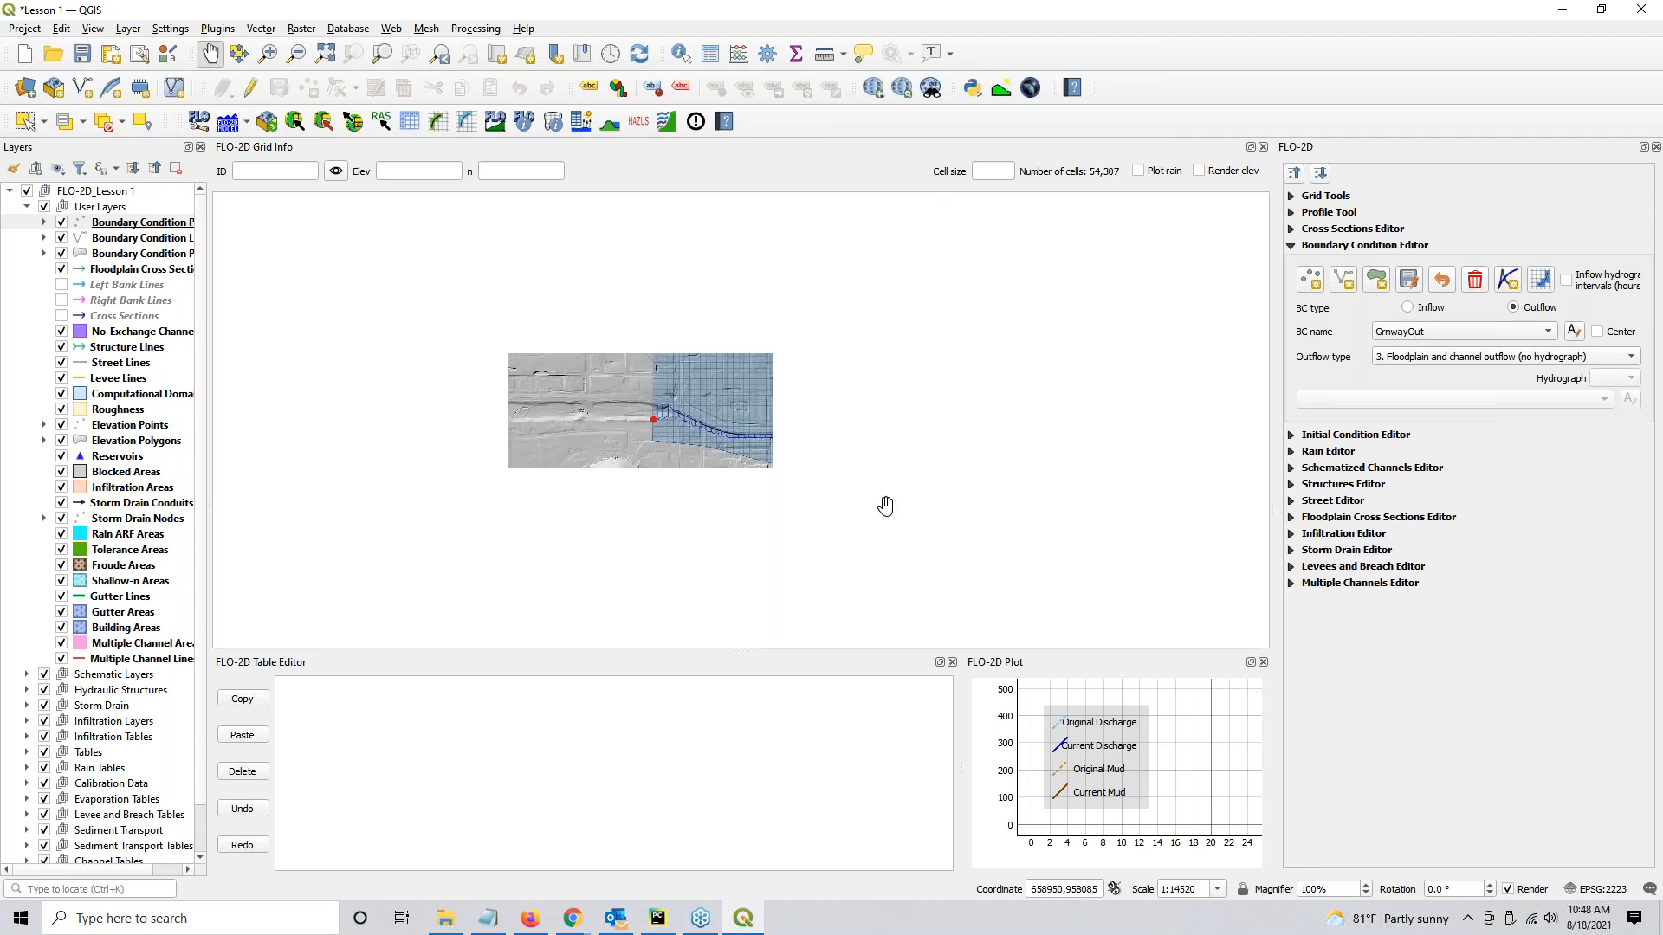
{"action": "left_click_drag", "start_coordinate": [885, 505], "coordinate": [676, 488]}
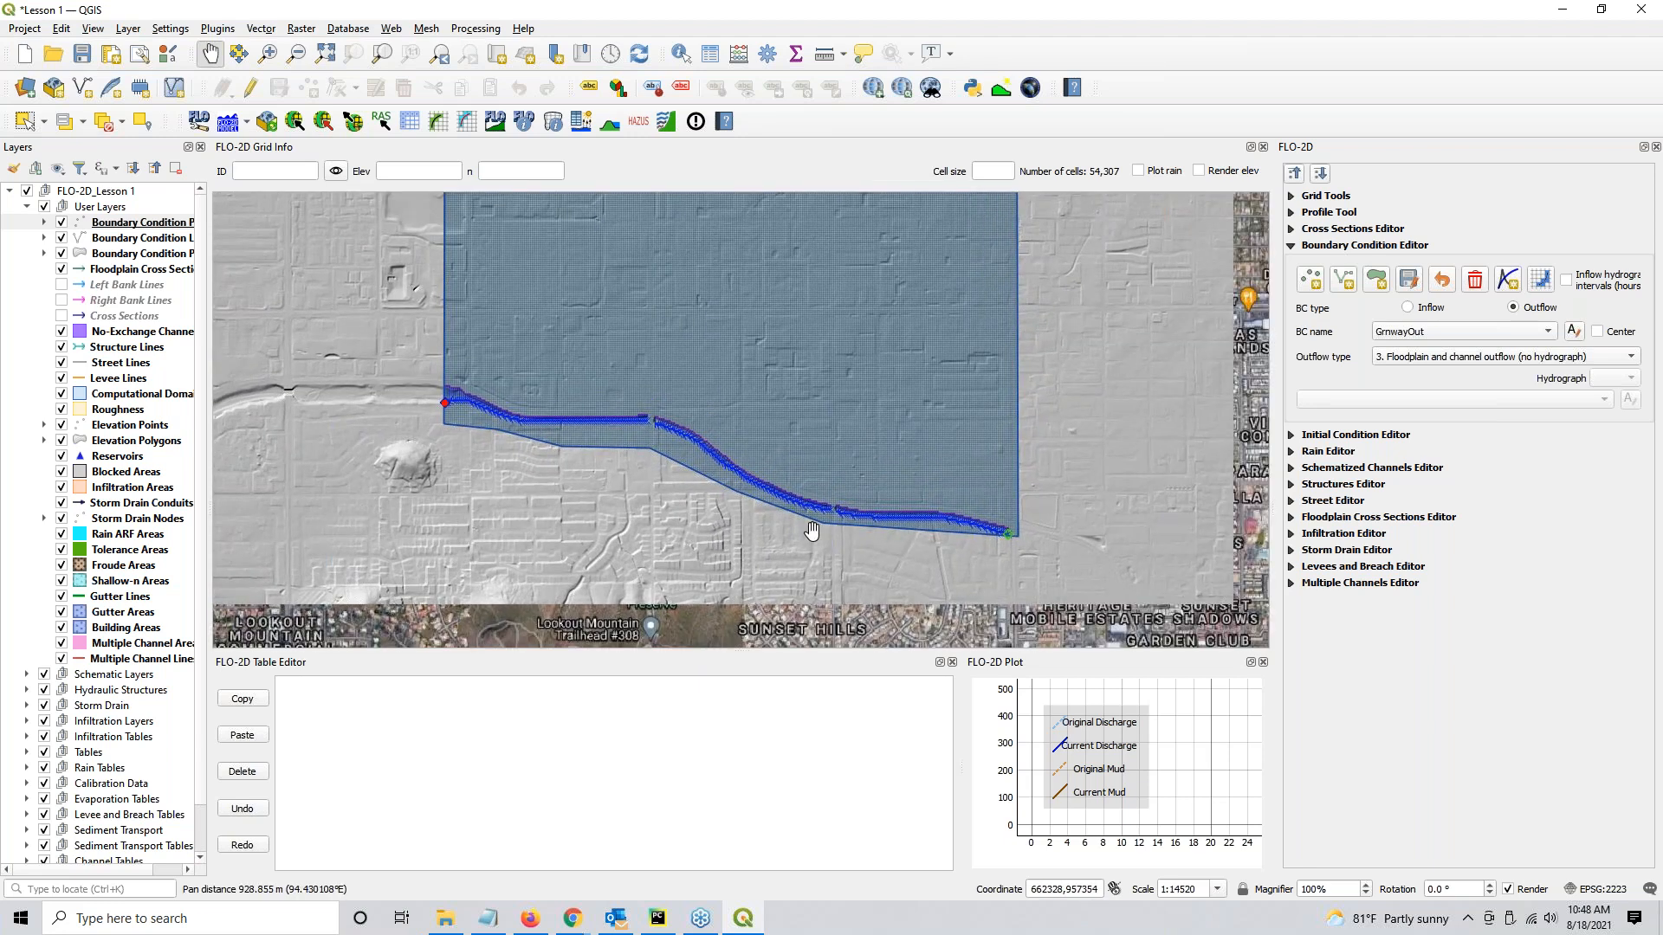
{"action": "left_click", "coordinate": [1536, 282]}
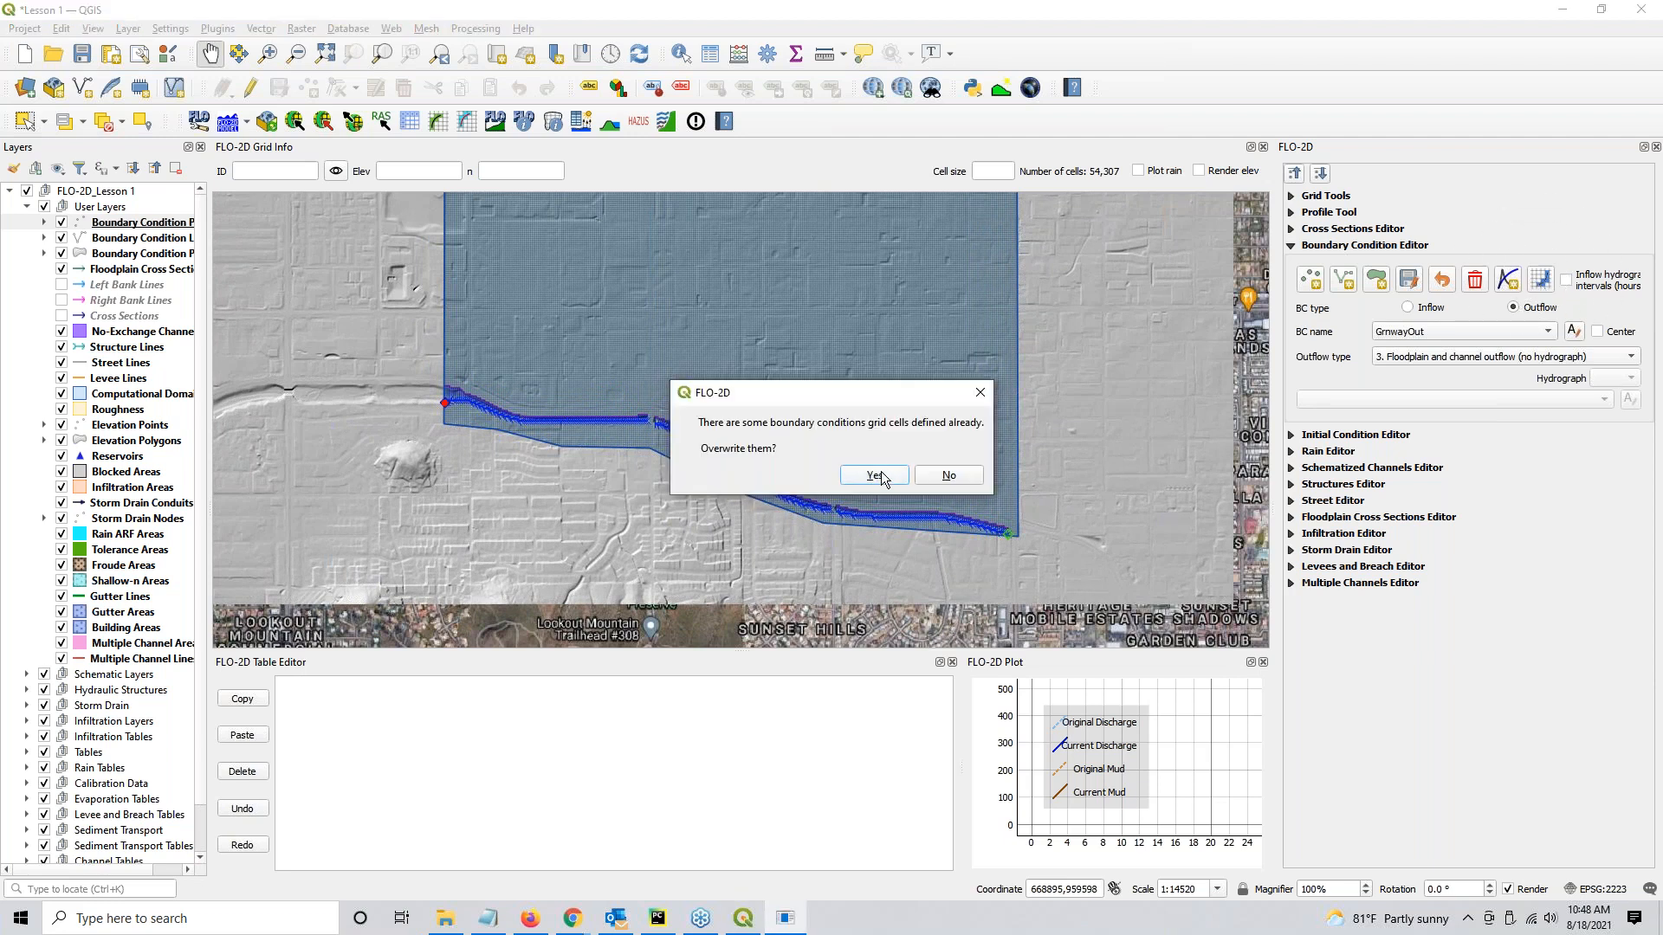
{"action": "left_click", "coordinate": [880, 475]}
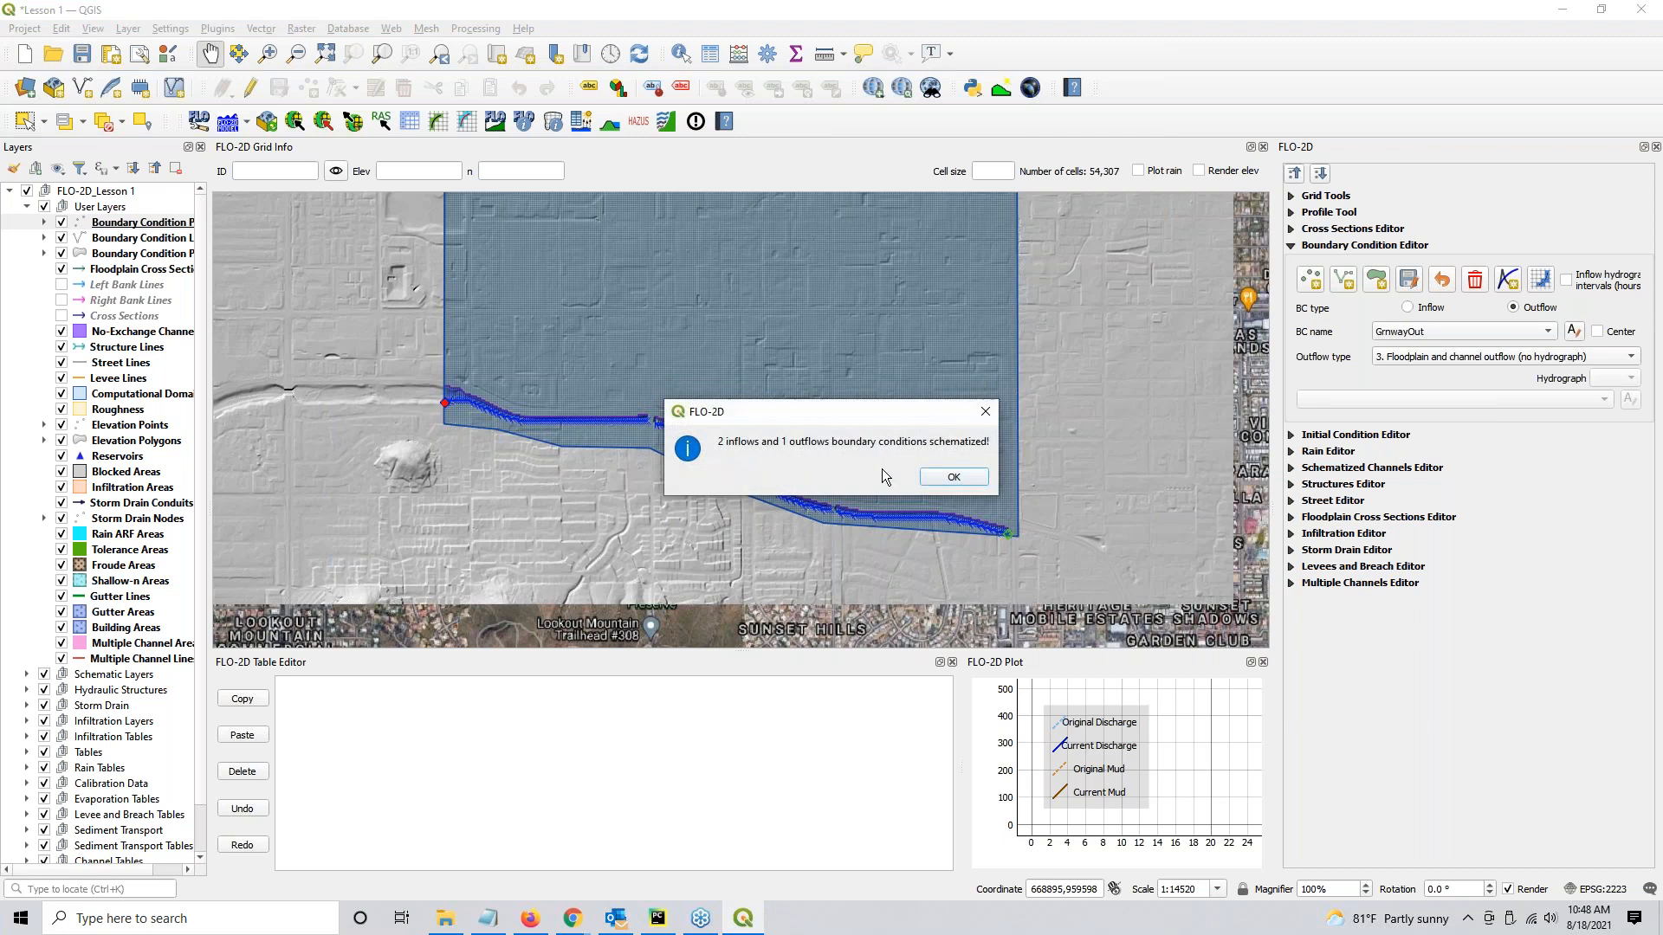
{"action": "left_click", "coordinate": [949, 481]}
Check the schematized inflow cell at the channel's eastern inlet and the outflow cell at its western outlet.
{"action": "scroll", "coordinate": [995, 535], "scroll_direction": "up", "scroll_amount": 5}
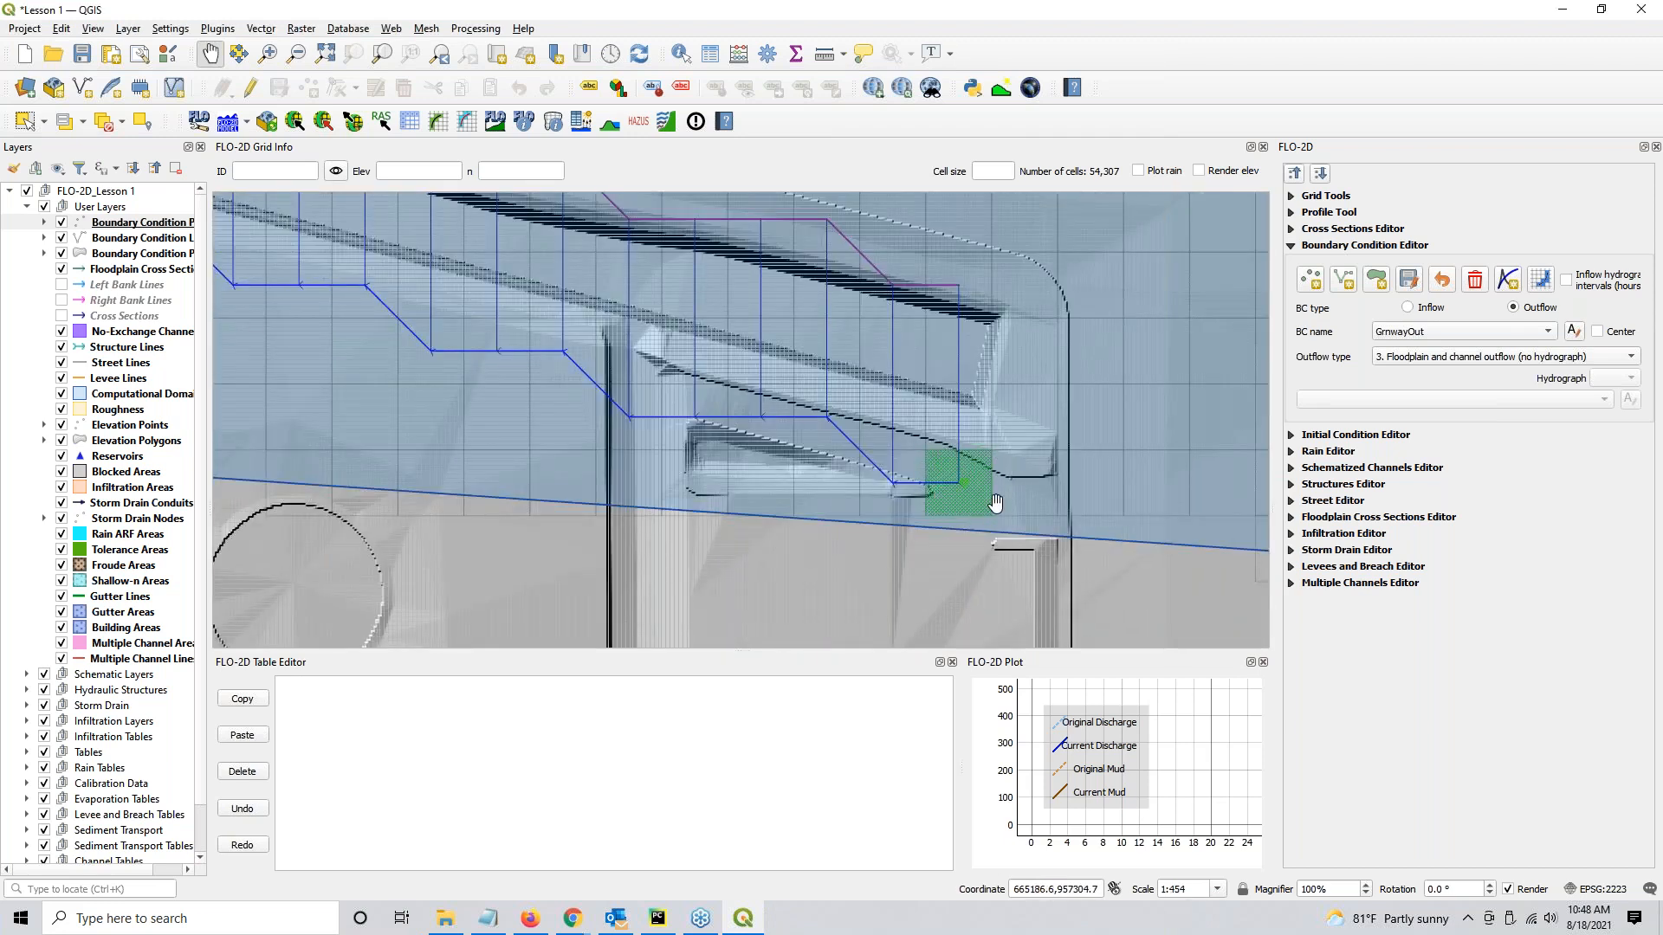
{"action": "scroll", "coordinate": [968, 472], "scroll_direction": "down", "scroll_amount": 3}
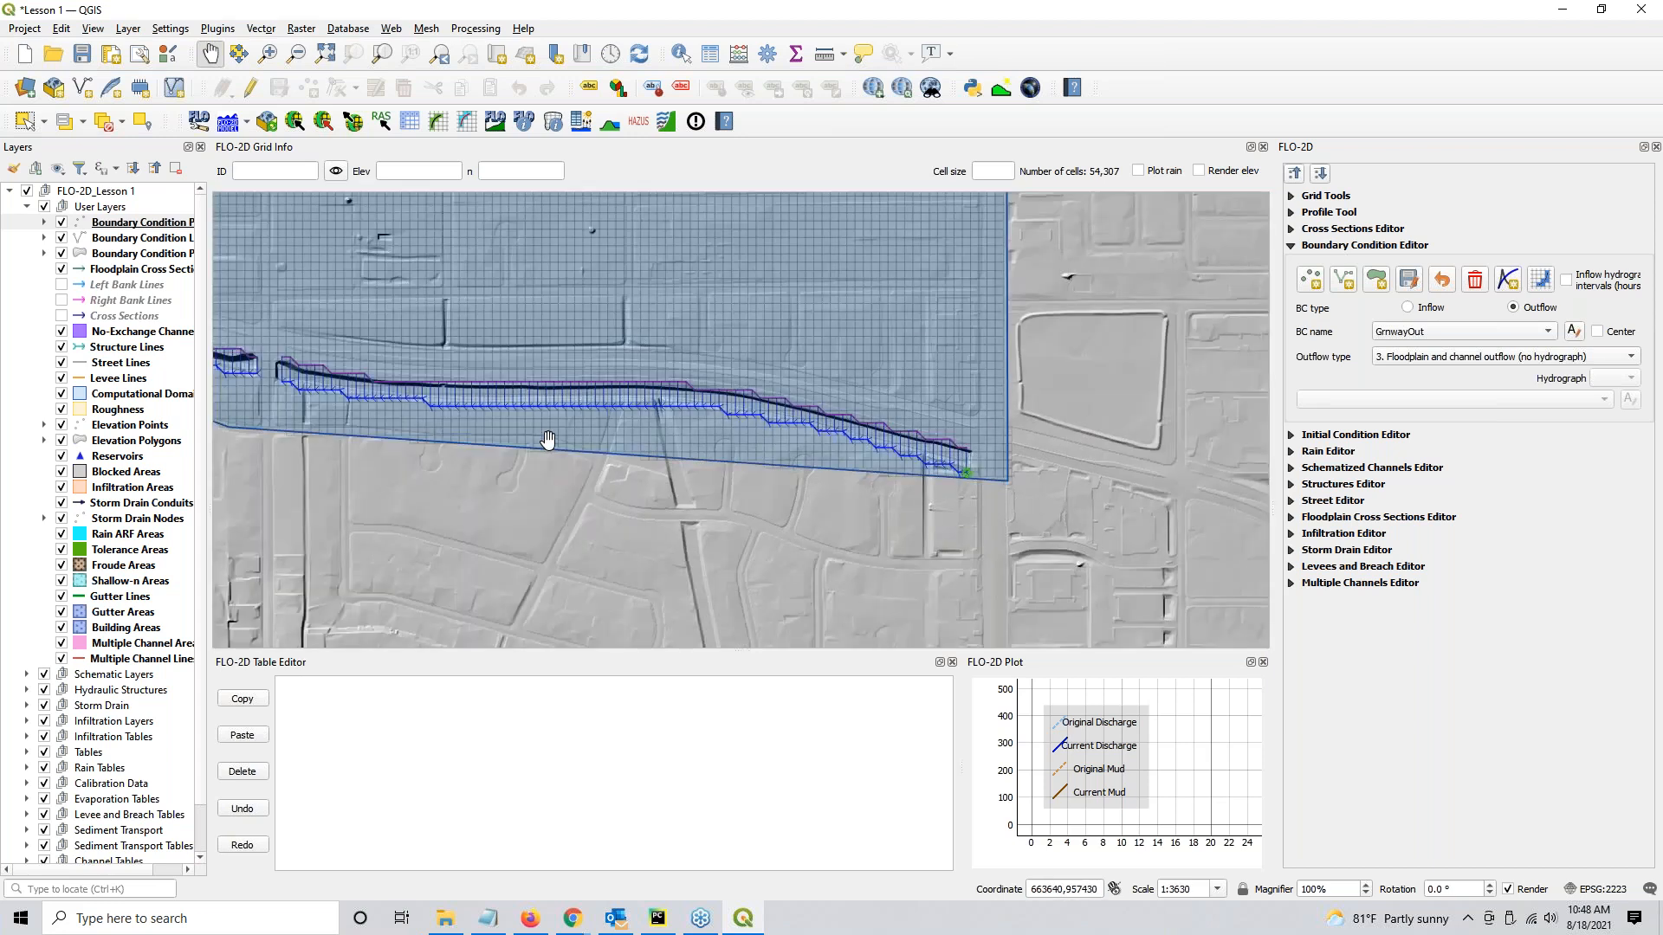
{"action": "left_click_drag", "start_coordinate": [549, 438], "coordinate": [520, 347]}
{"action": "scroll", "coordinate": [624, 407], "scroll_direction": "down", "scroll_amount": 2}
{"action": "scroll", "coordinate": [659, 336], "scroll_direction": "up", "scroll_amount": 4}
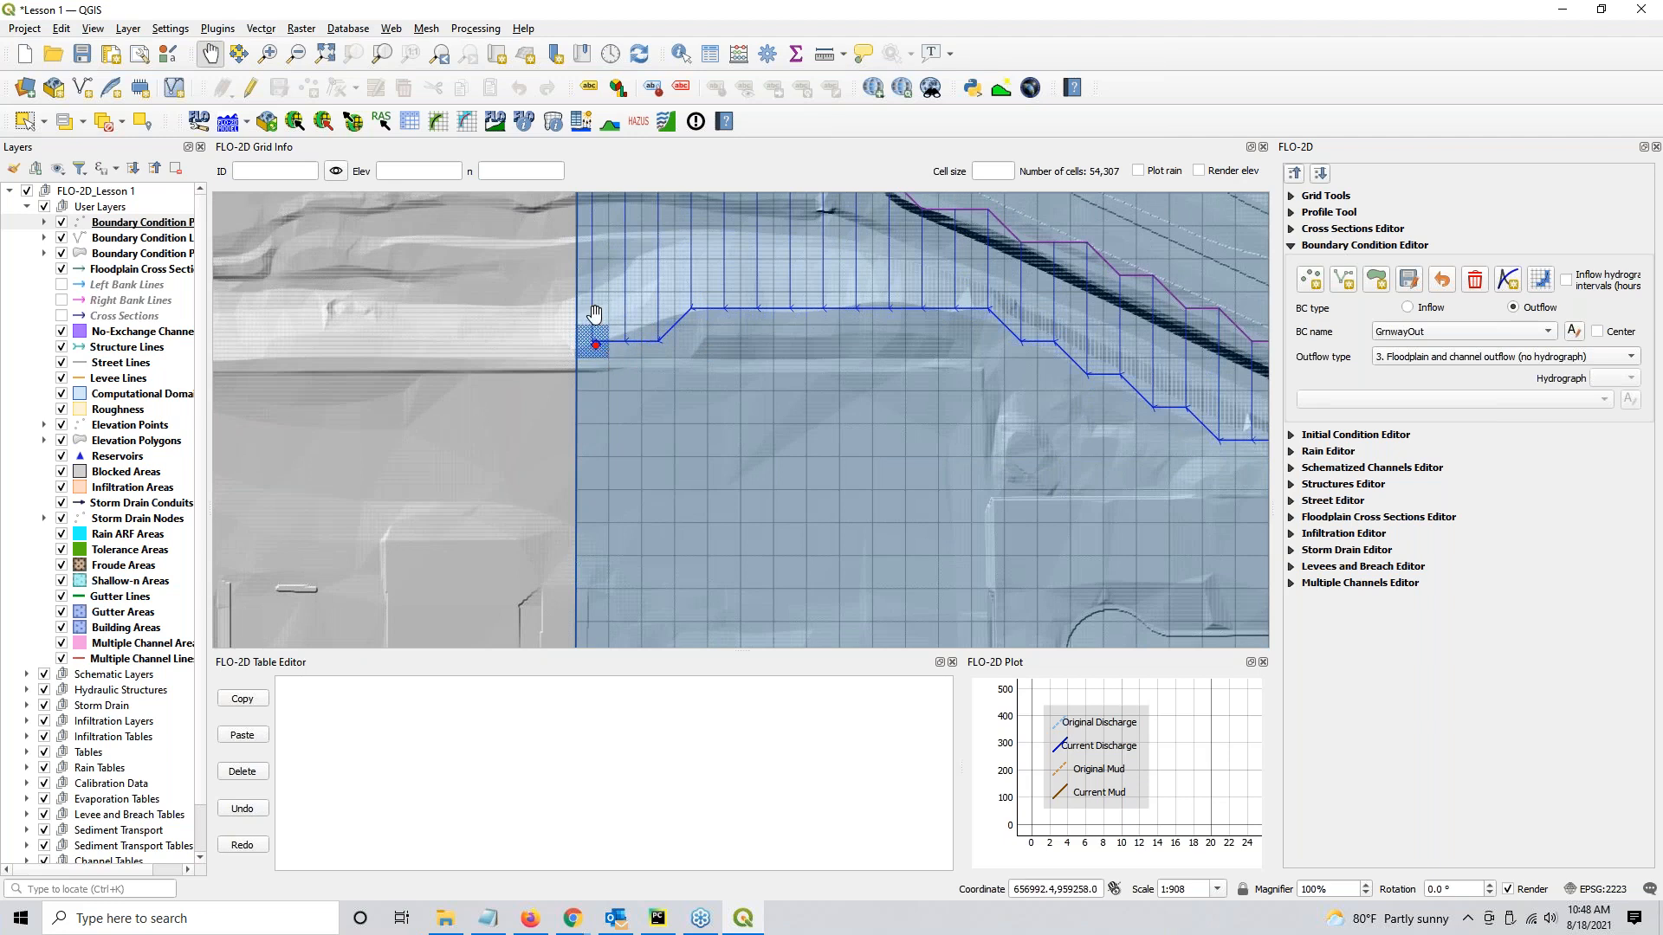
{"action": "scroll", "coordinate": [750, 405], "scroll_direction": "down", "scroll_amount": 4}
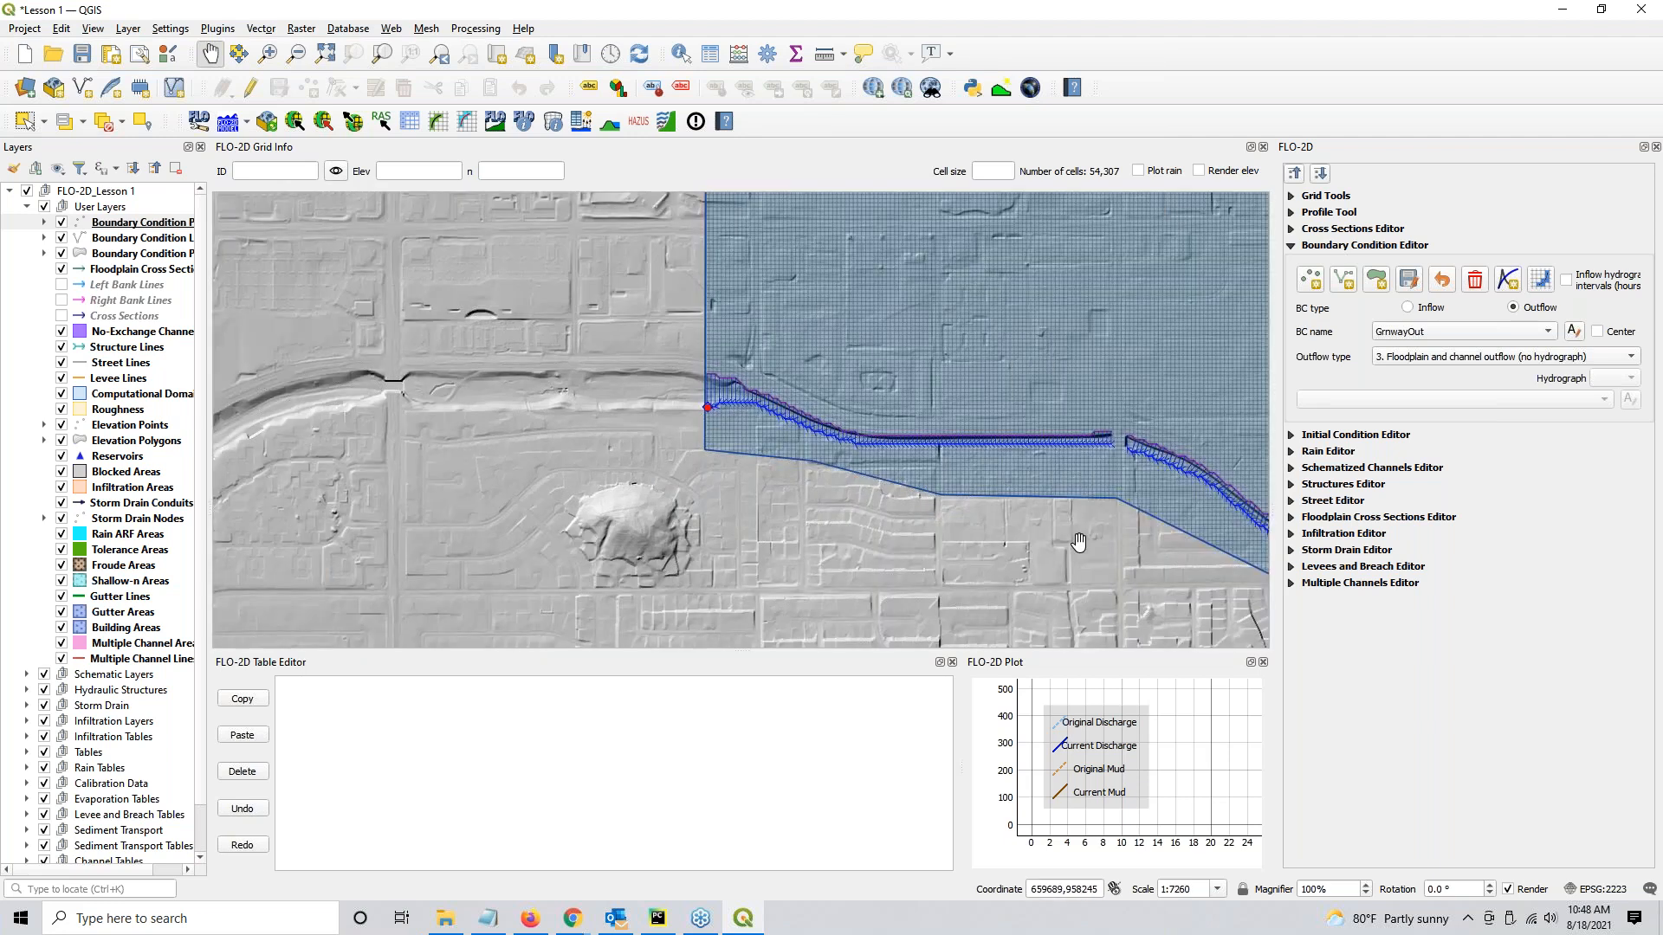
{"action": "left_click_drag", "start_coordinate": [879, 385], "coordinate": [671, 499]}
{"action": "left_click_drag", "start_coordinate": [791, 486], "coordinate": [934, 455]}
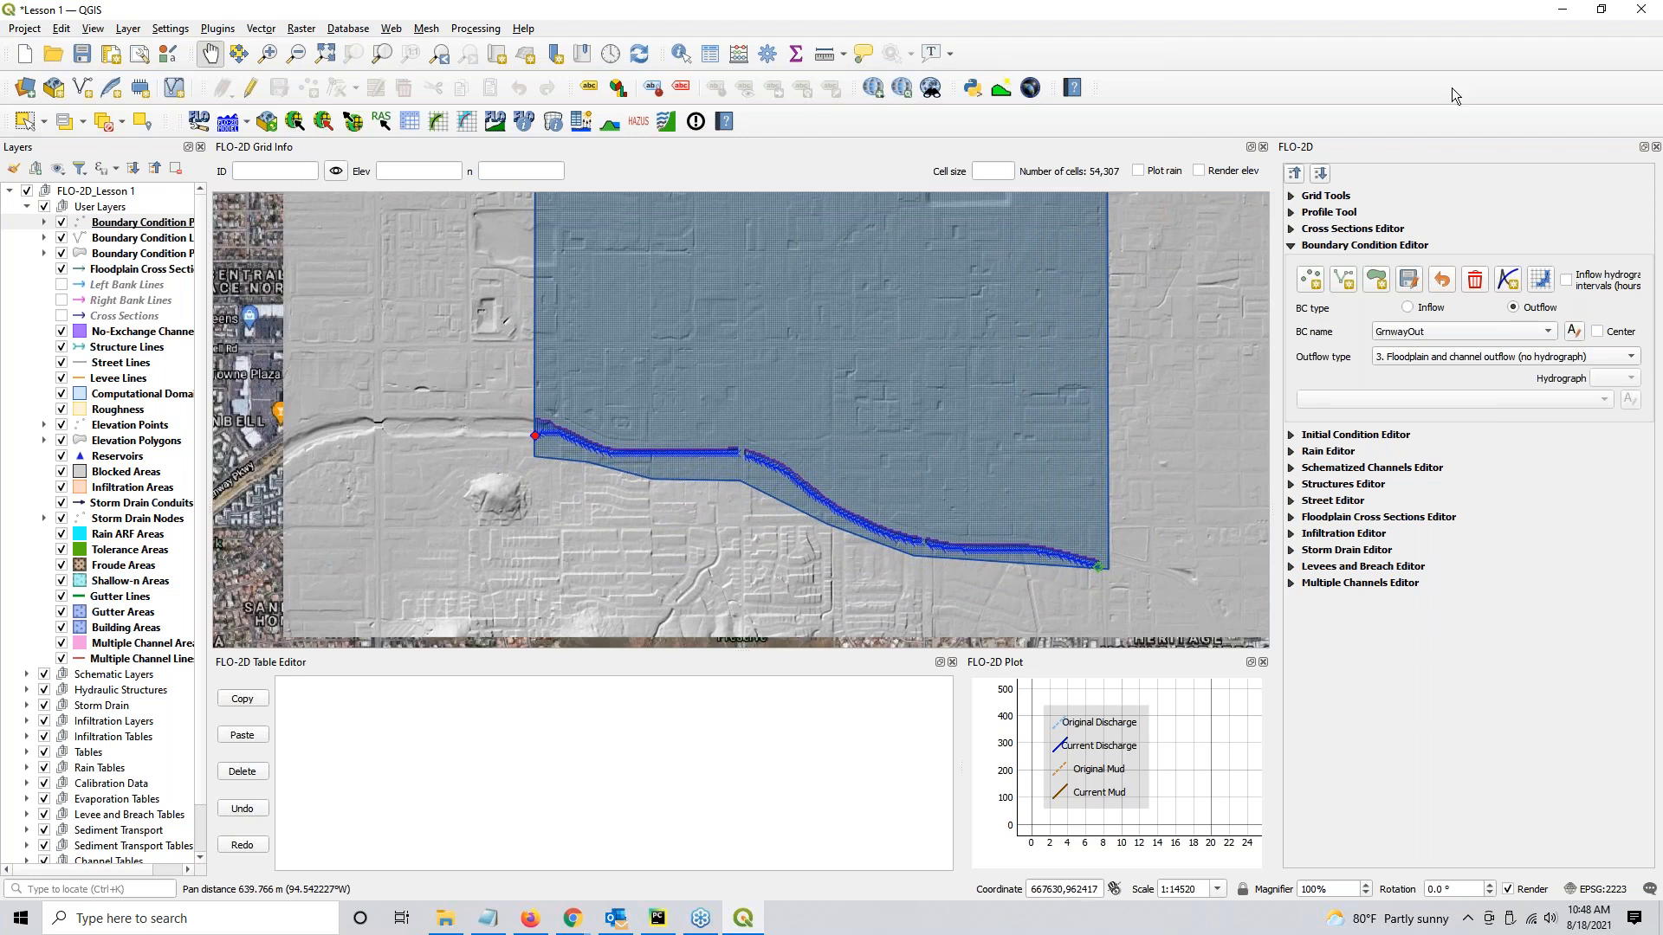
Collapse all FLO-2D editor groups and switch to the Module 10 Advanced Channel Modeling documentation in Chrome.
{"action": "left_click", "coordinate": [1294, 176]}
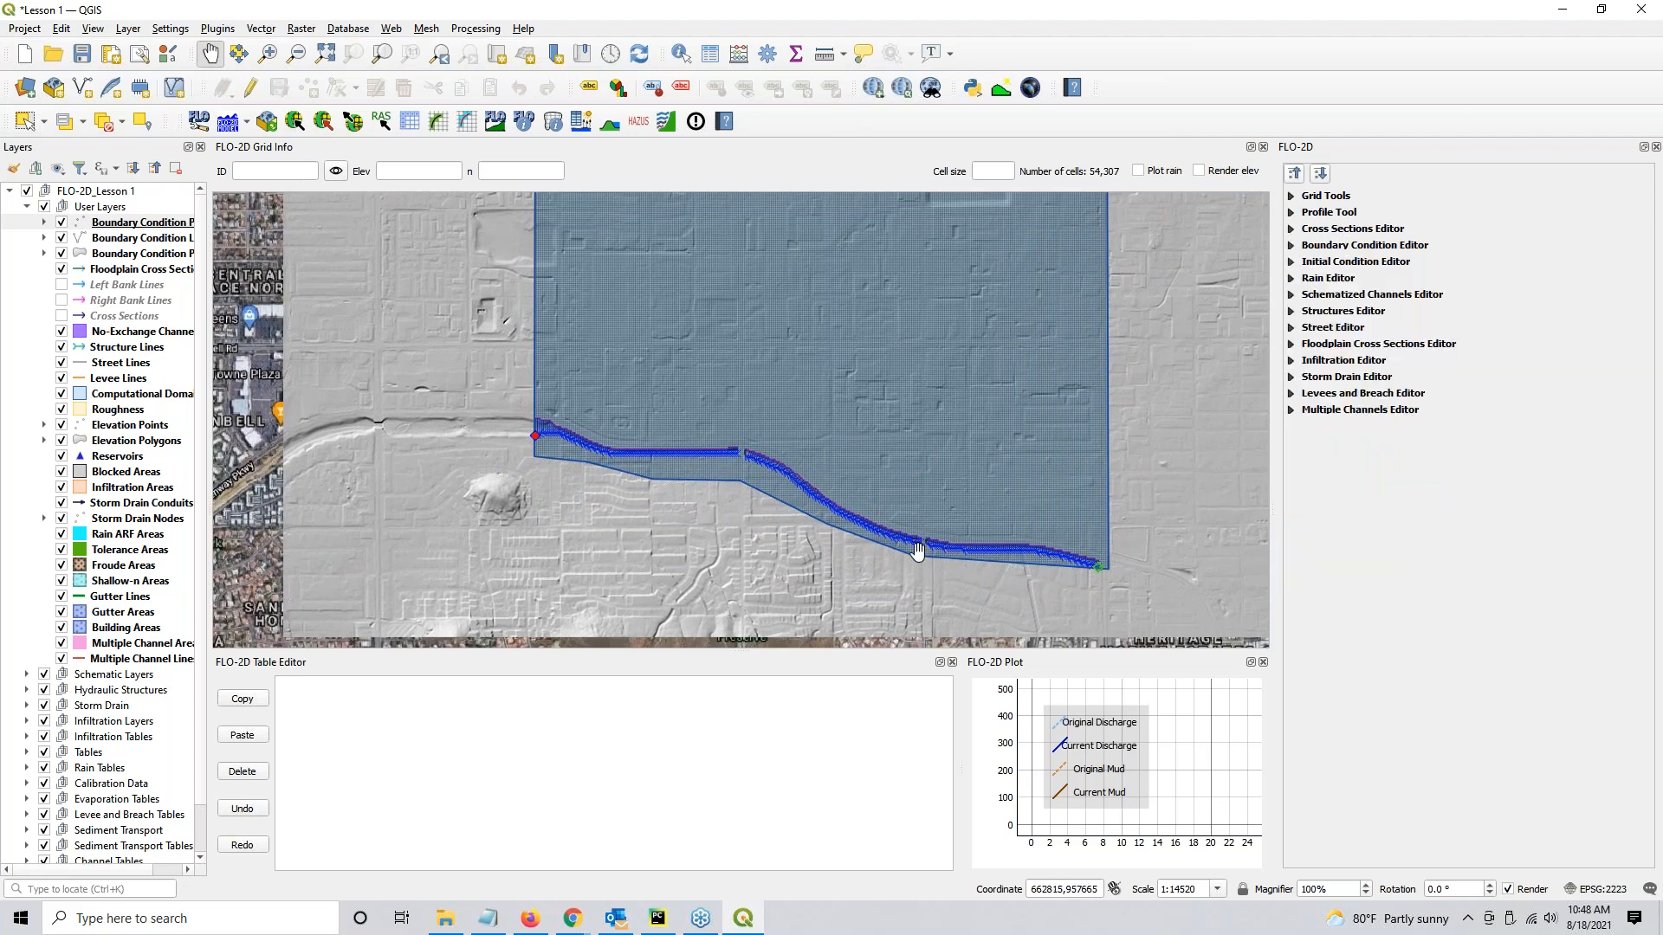
{"action": "left_click", "coordinate": [576, 918]}
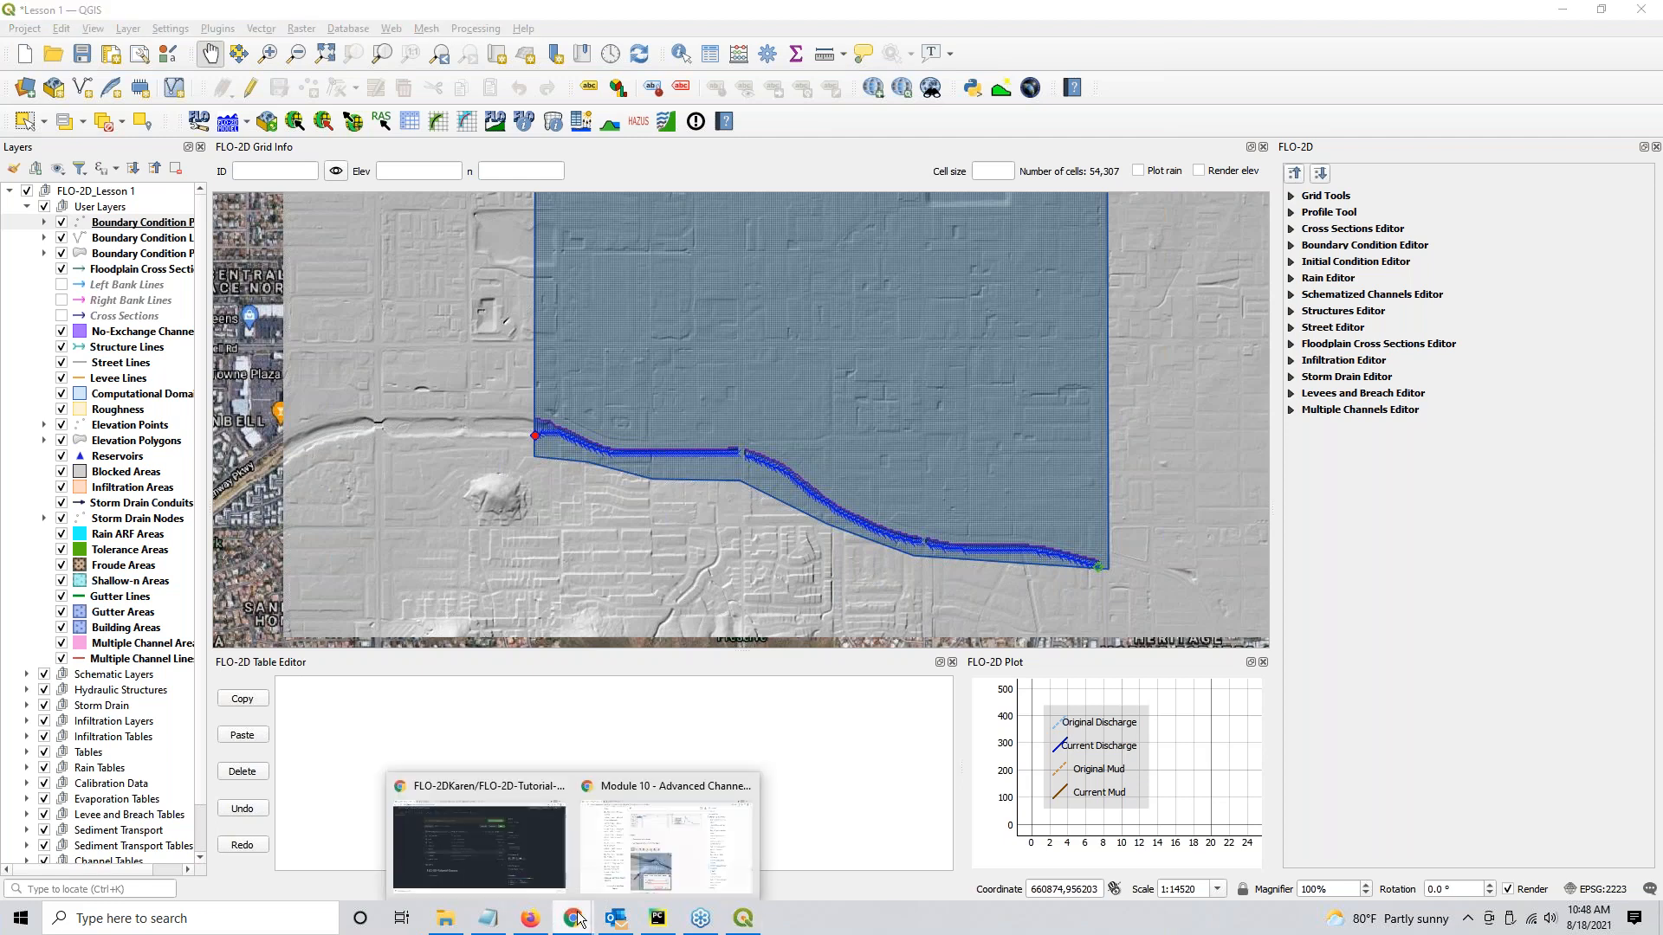
{"action": "left_click", "coordinate": [633, 873]}
Review the Outlet instructions of Step 10 and the introduction with example images of Step 11: Culverts.
{"action": "scroll", "coordinate": [508, 352], "scroll_direction": "down", "scroll_amount": 6}
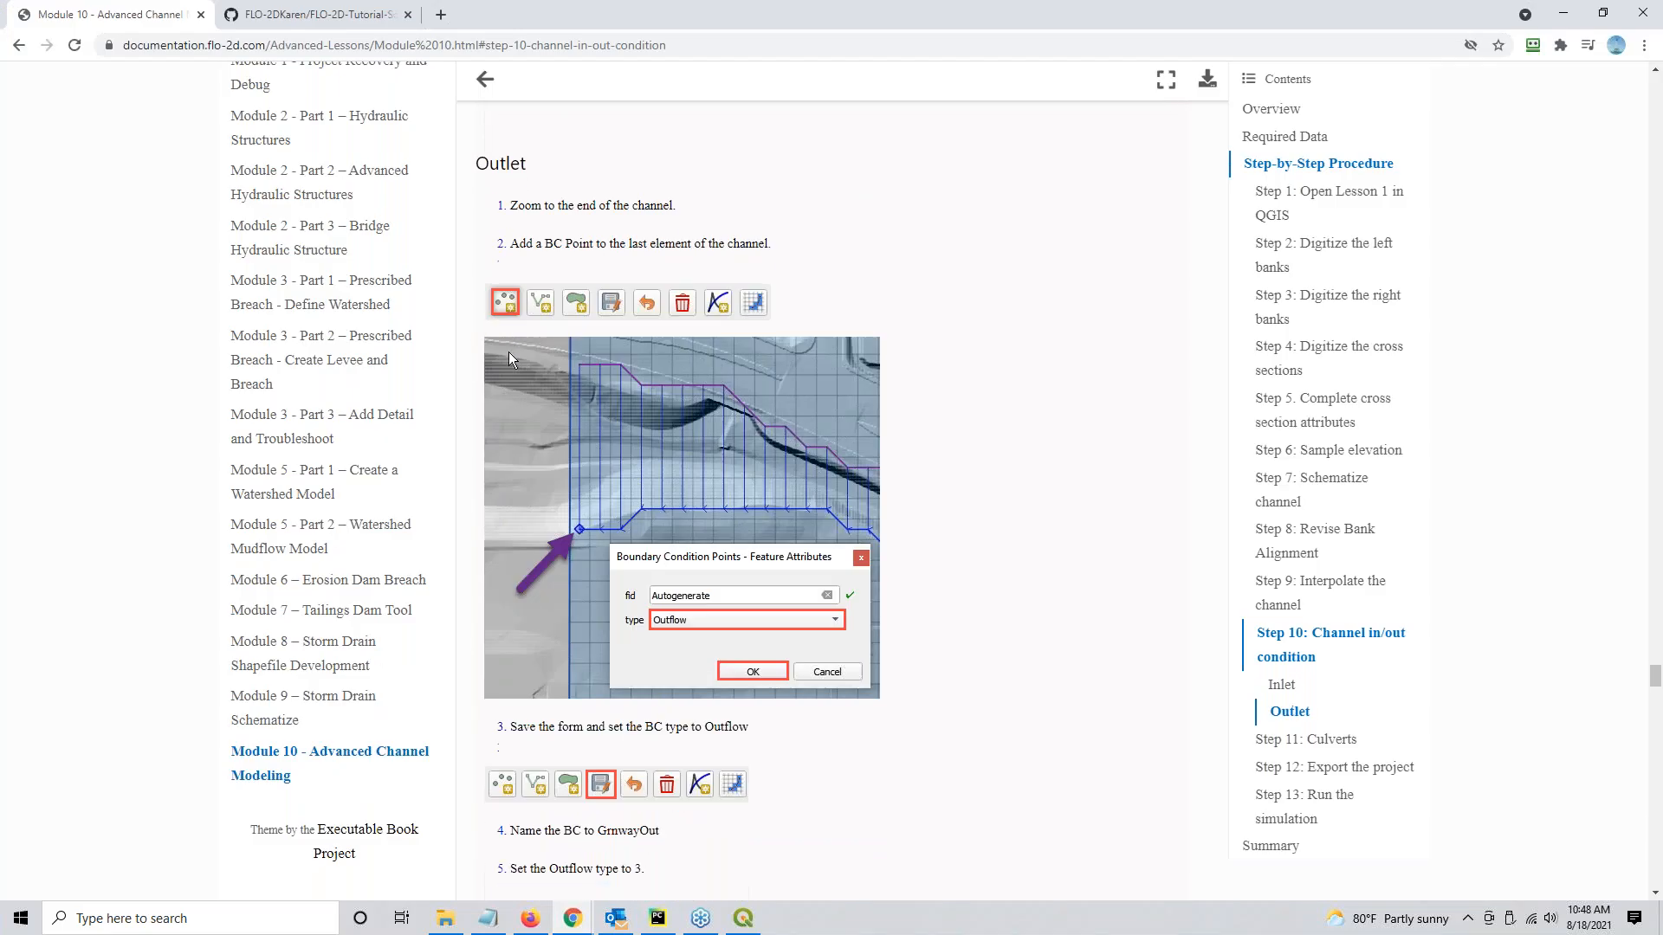
{"action": "scroll", "coordinate": [572, 304], "scroll_direction": "down", "scroll_amount": 6}
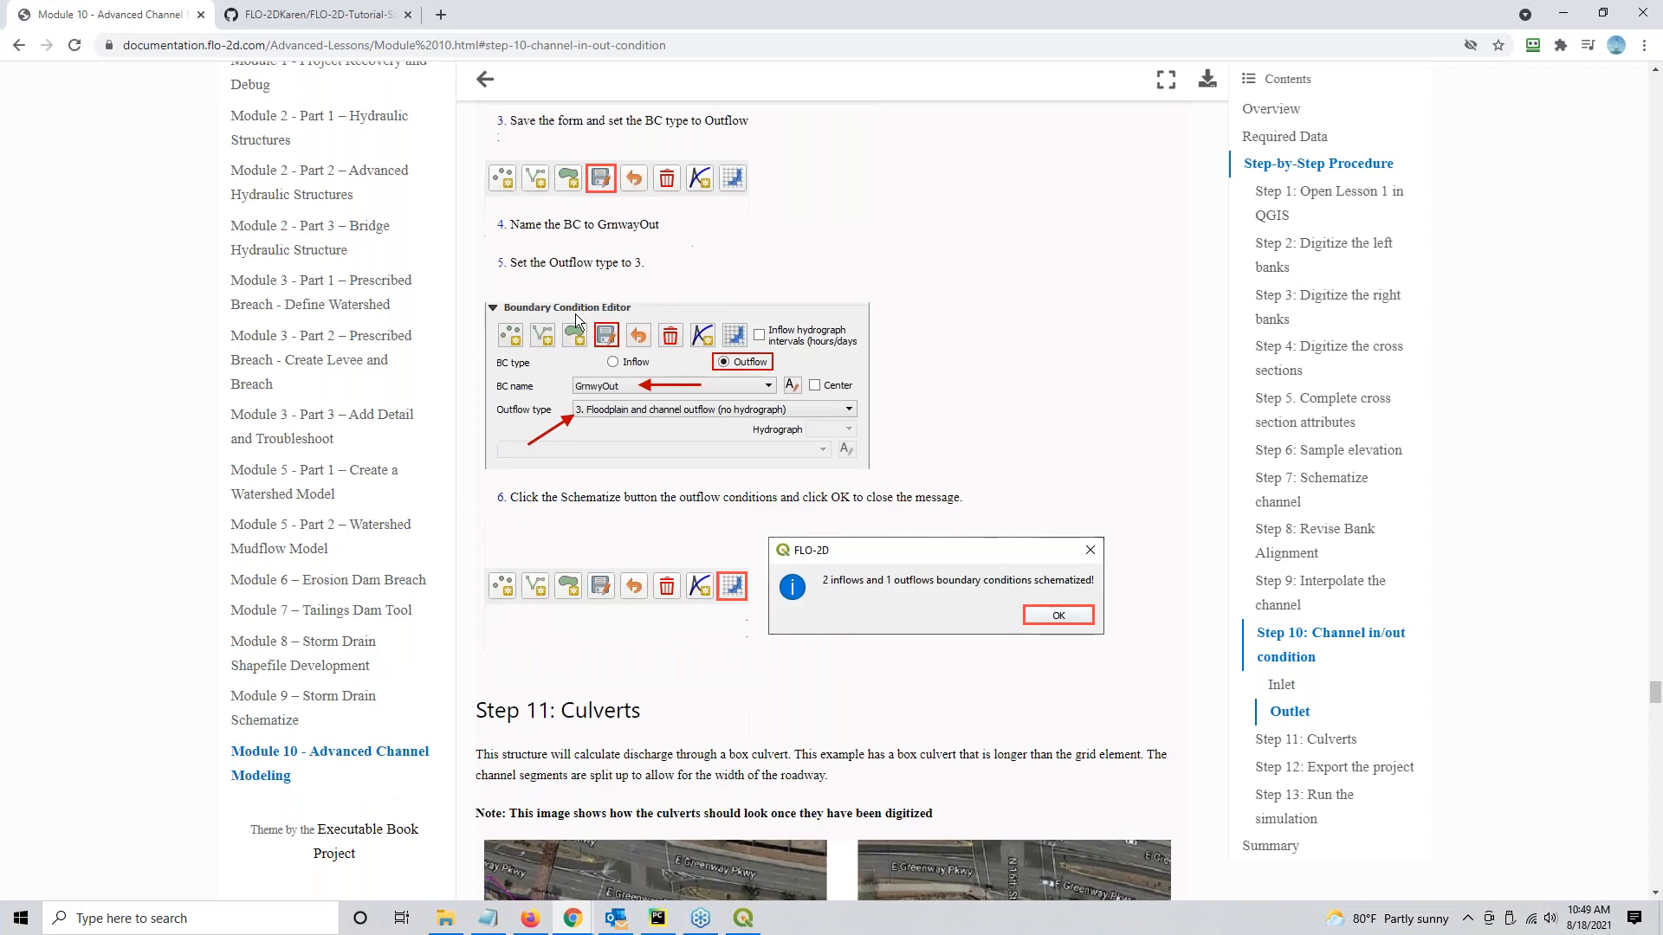
{"action": "scroll", "coordinate": [825, 330], "scroll_direction": "down", "scroll_amount": 2}
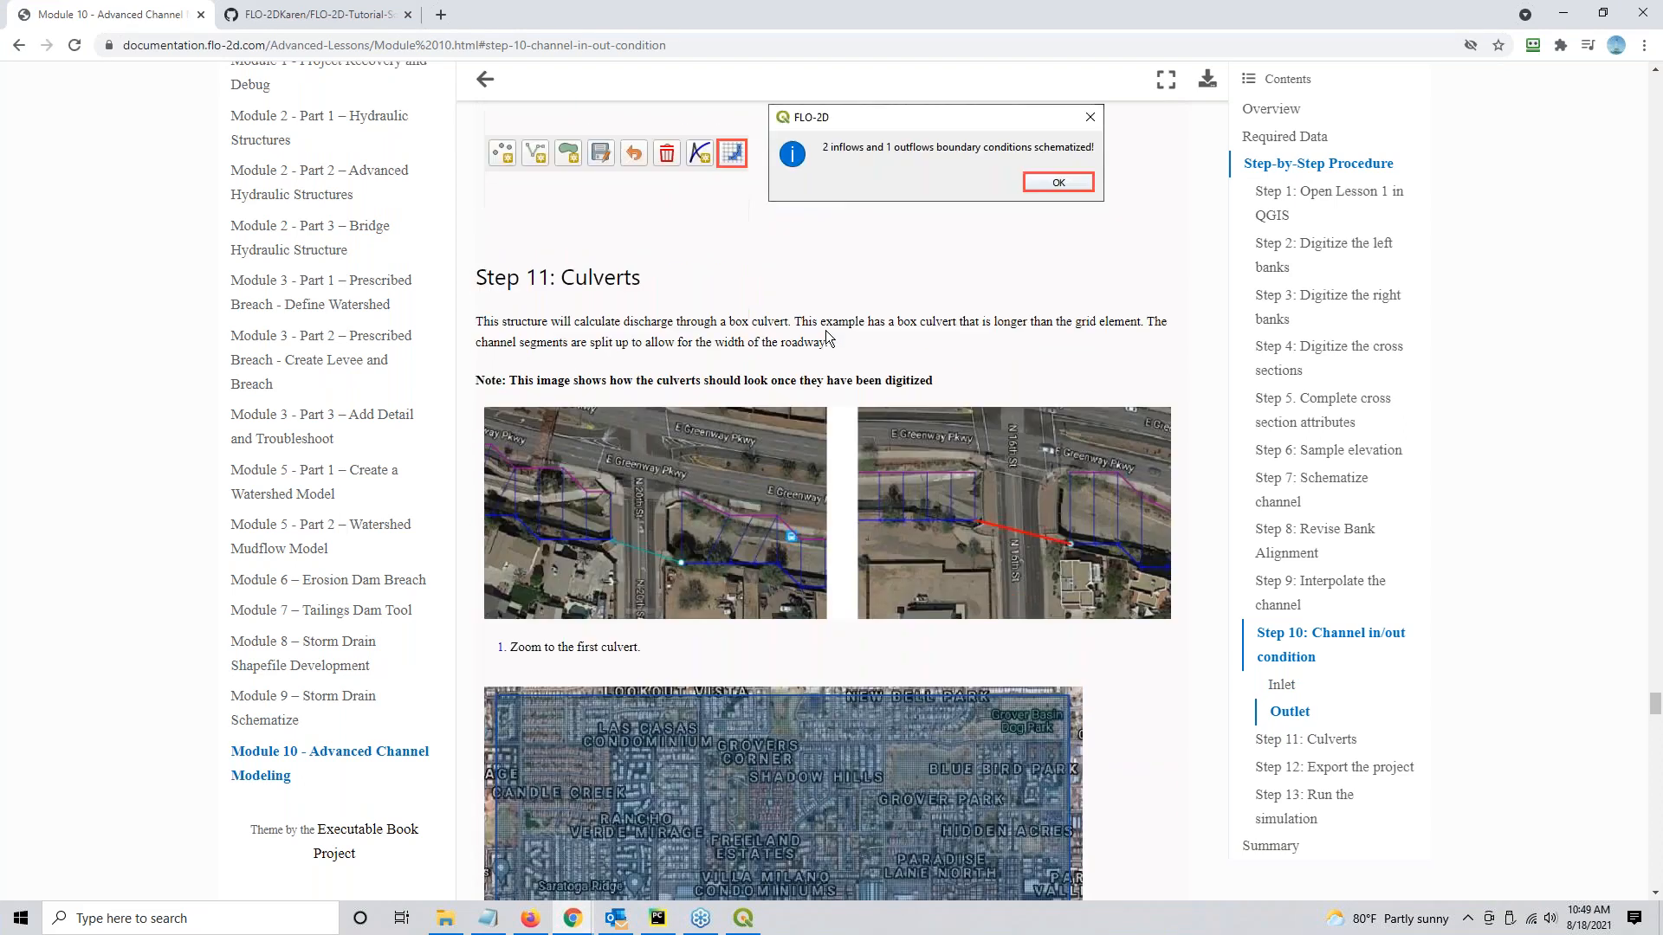
{"action": "scroll", "coordinate": [936, 201], "scroll_direction": "up", "scroll_amount": 1}
{"action": "scroll", "coordinate": [932, 215], "scroll_direction": "down", "scroll_amount": 4}
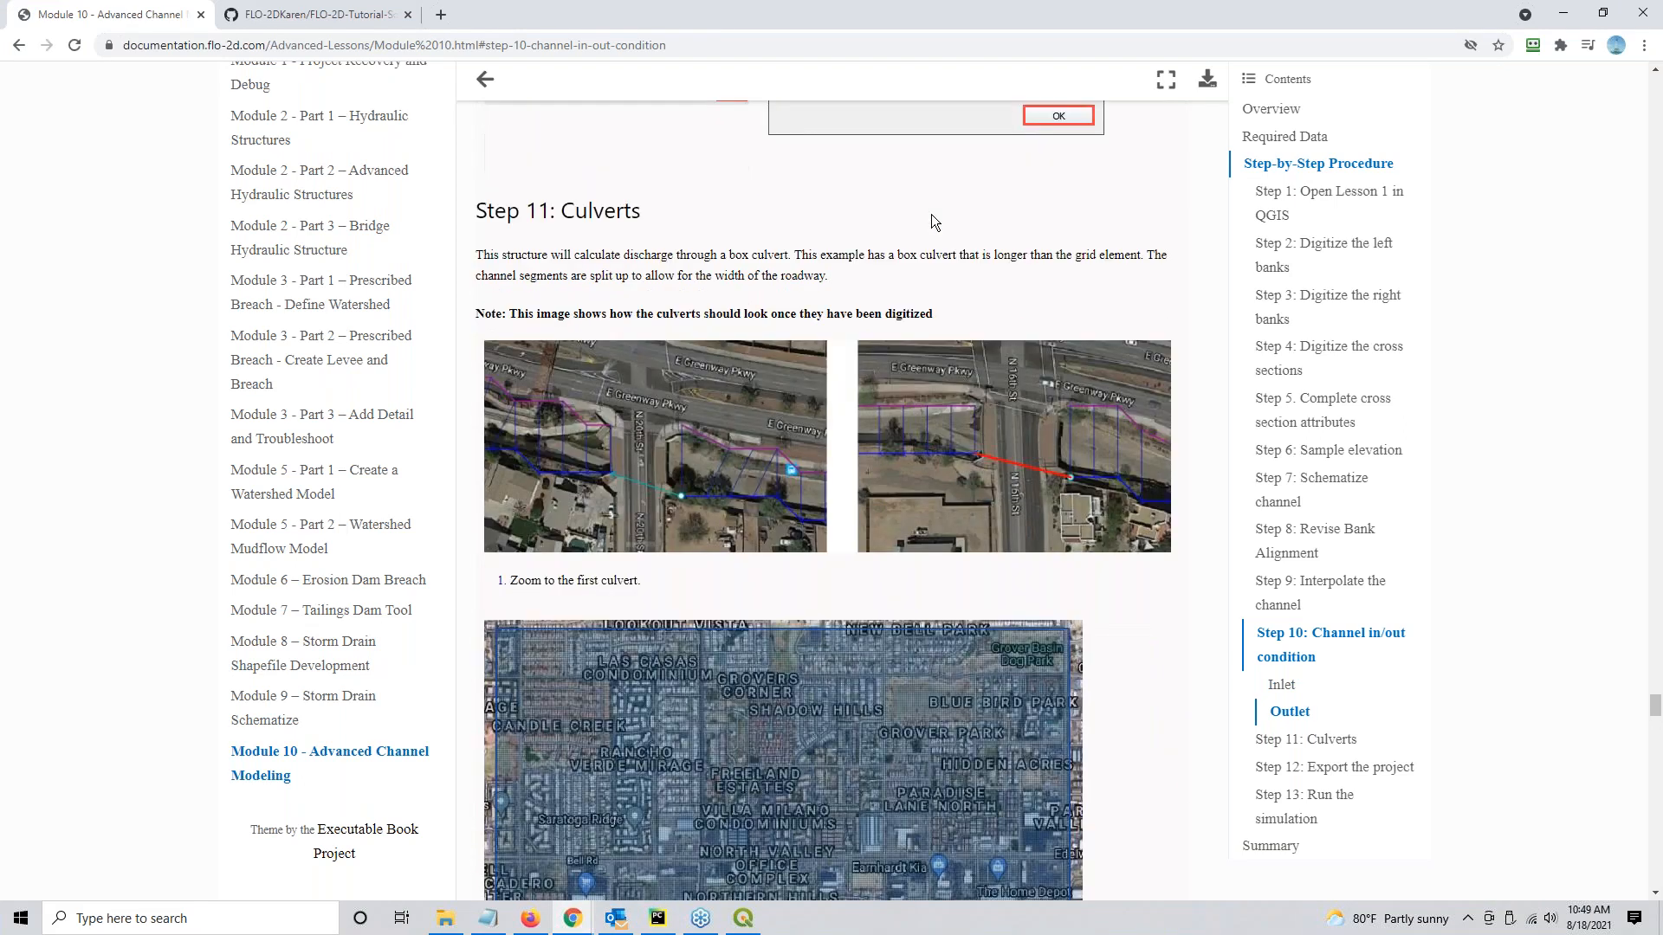
{"action": "scroll", "coordinate": [597, 199], "scroll_direction": "up", "scroll_amount": 2}
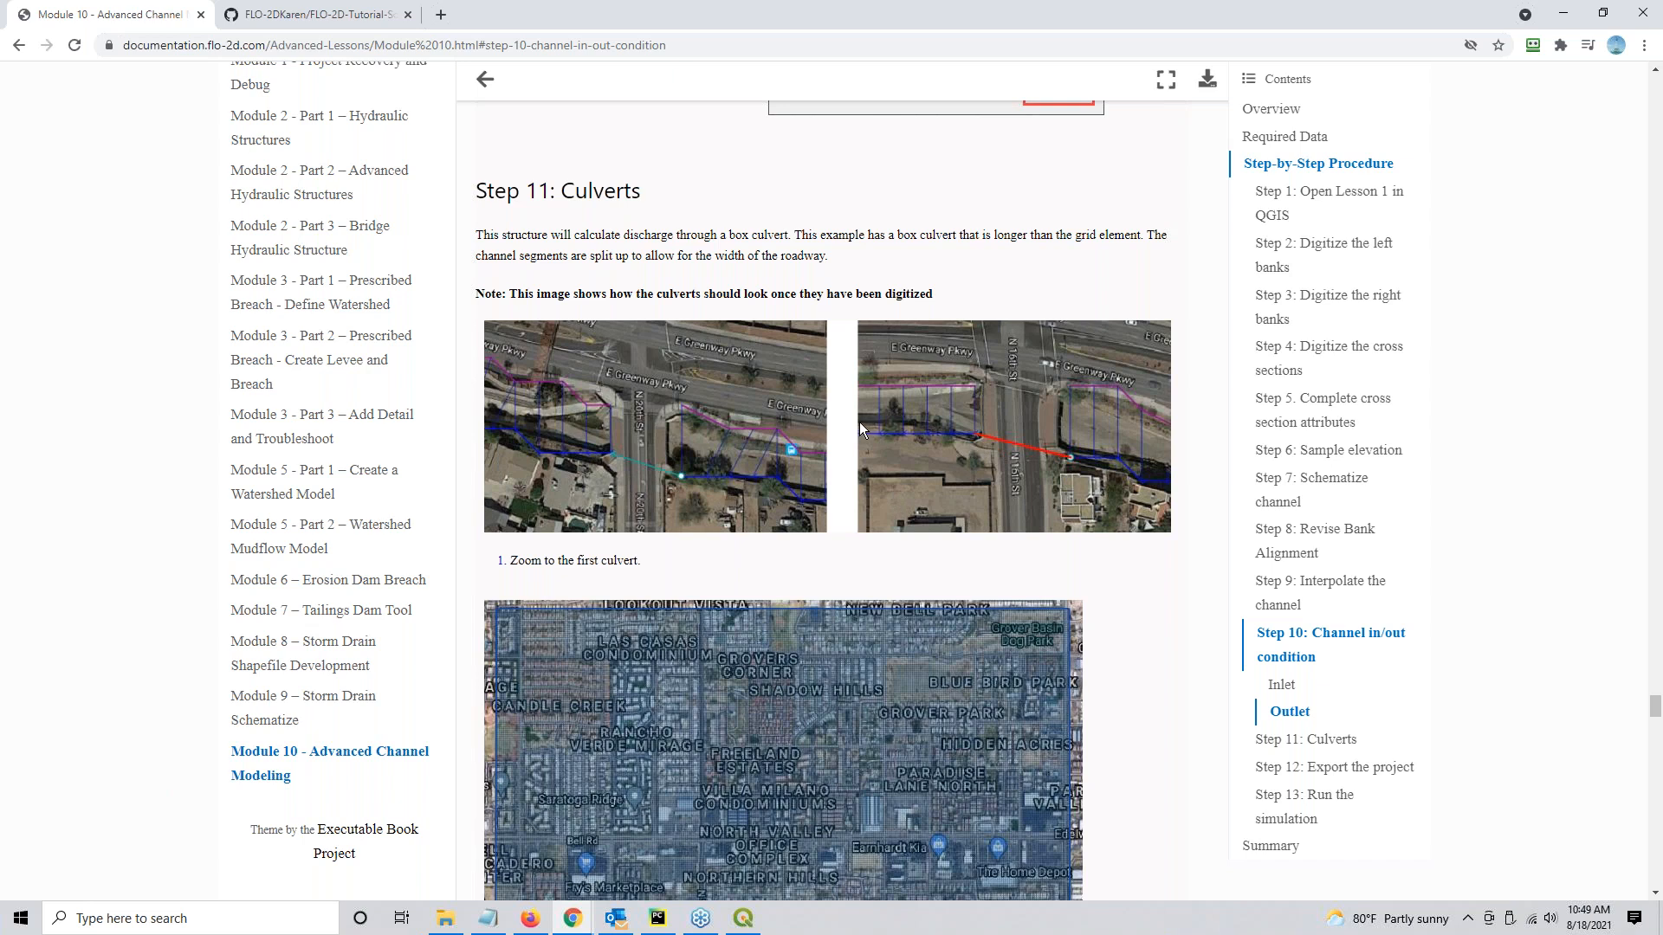
Review the Step 11 instructions for locating and digitizing the two culvert structure lines and saving them.
{"action": "scroll", "coordinate": [859, 423], "scroll_direction": "down", "scroll_amount": 4}
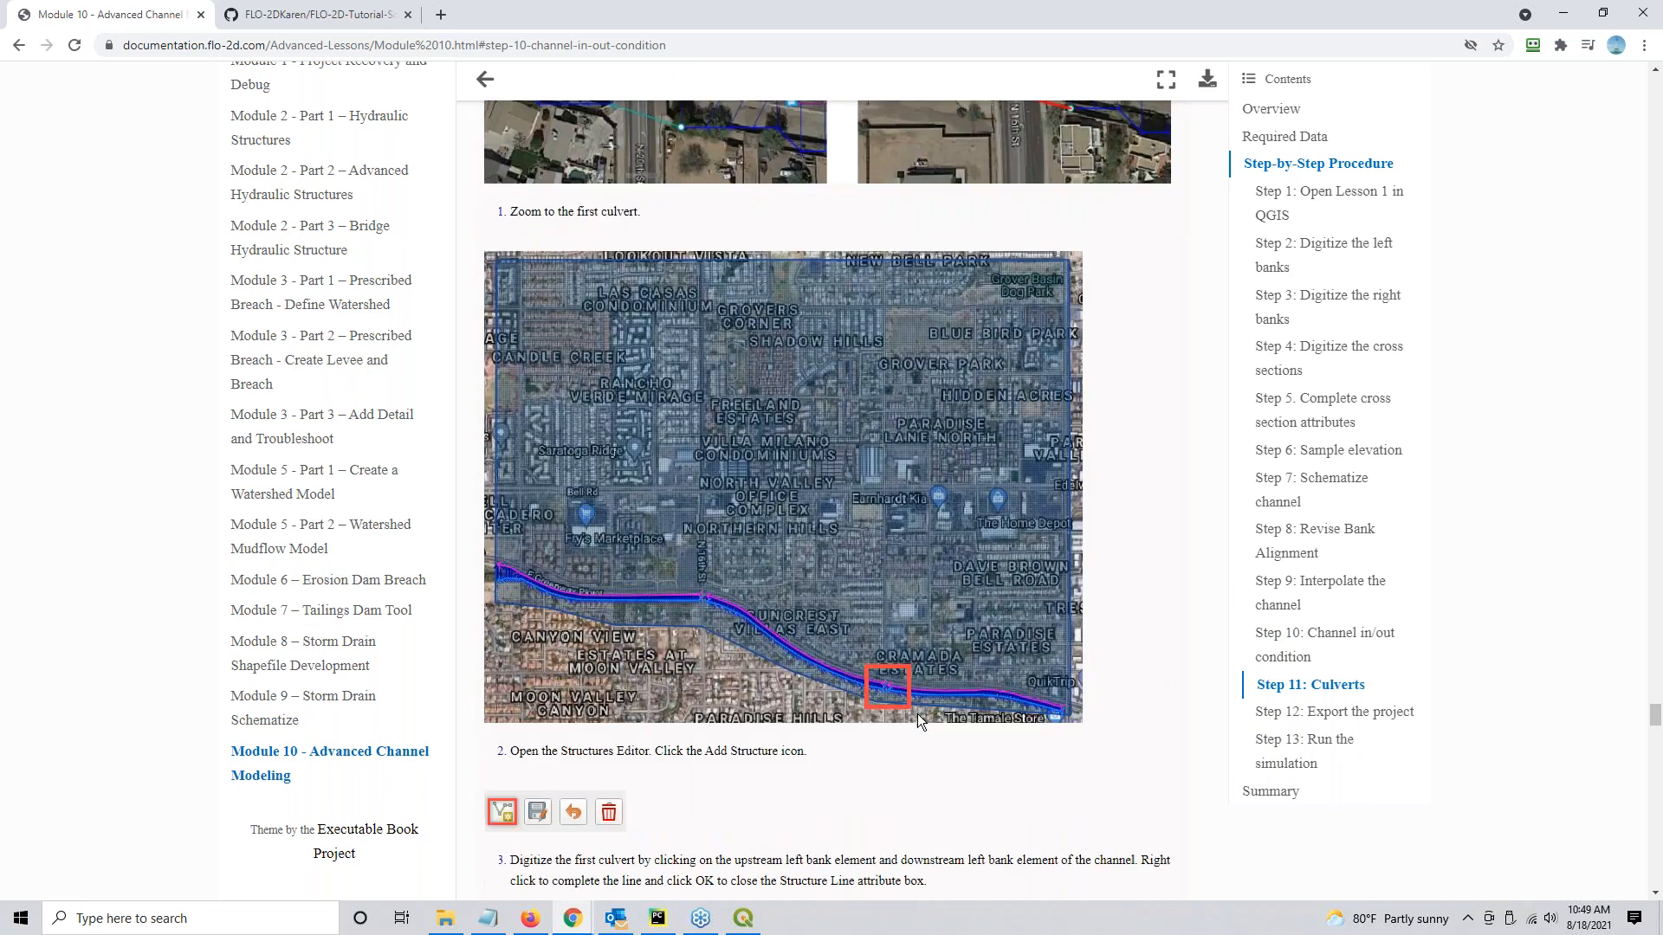
{"action": "scroll", "coordinate": [918, 714], "scroll_direction": "down", "scroll_amount": 6}
{"action": "left_click", "coordinate": [510, 297]}
{"action": "left_click", "coordinate": [511, 294]}
{"action": "scroll", "coordinate": [886, 495], "scroll_direction": "down", "scroll_amount": 1}
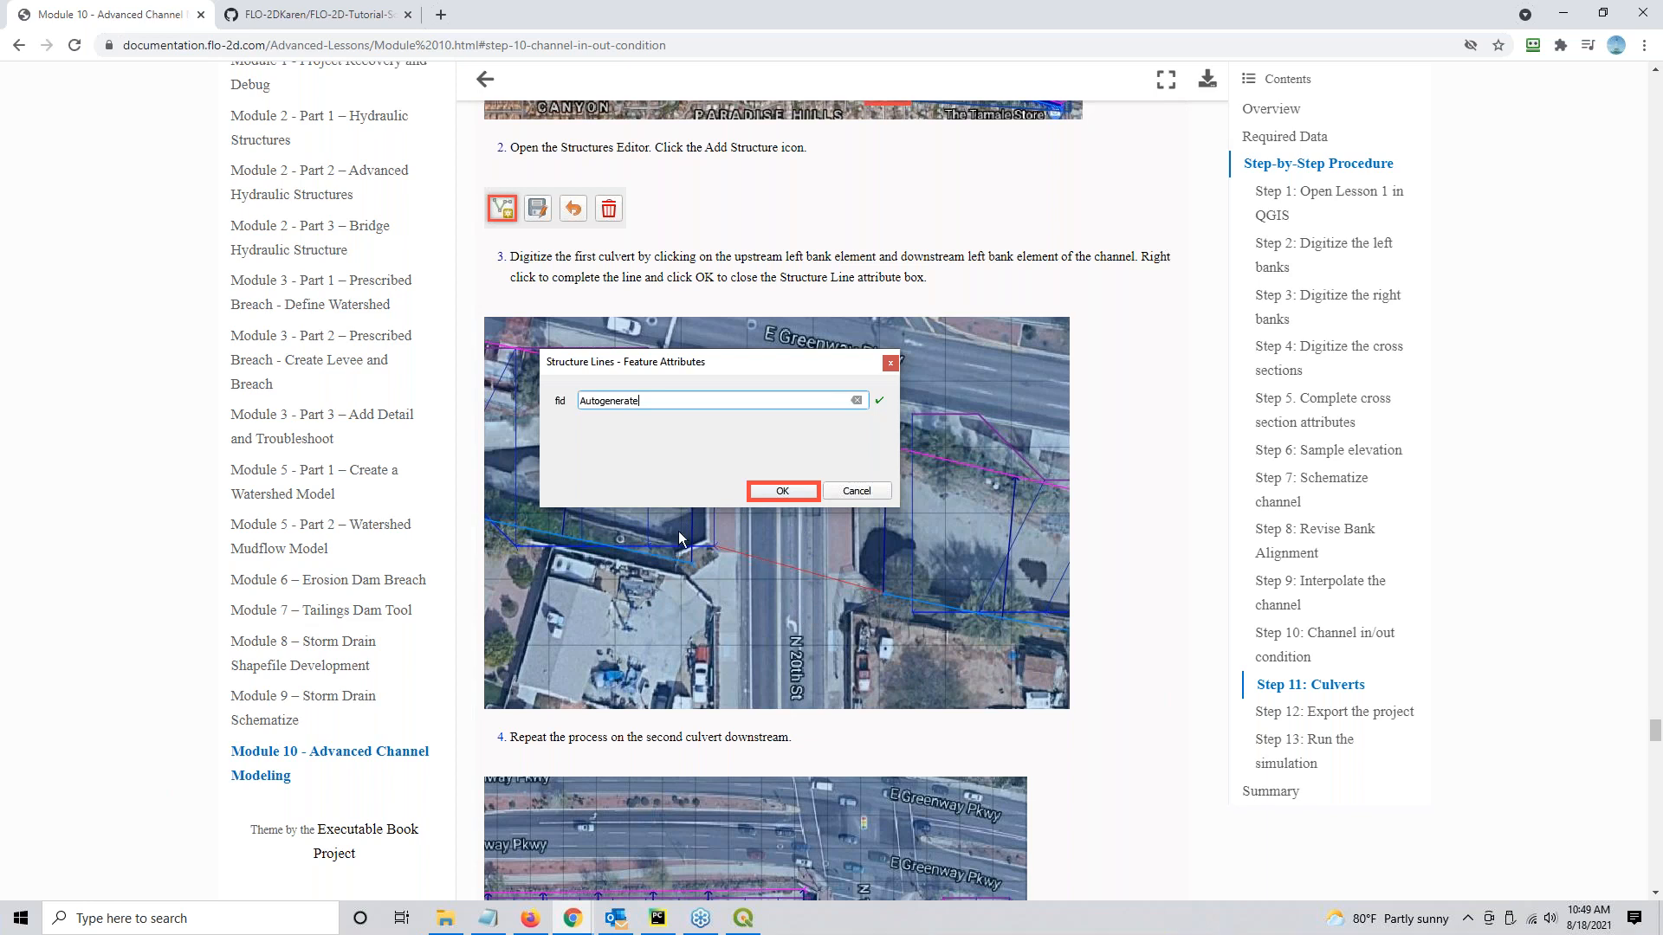
{"action": "scroll", "coordinate": [860, 588], "scroll_direction": "down", "scroll_amount": 4}
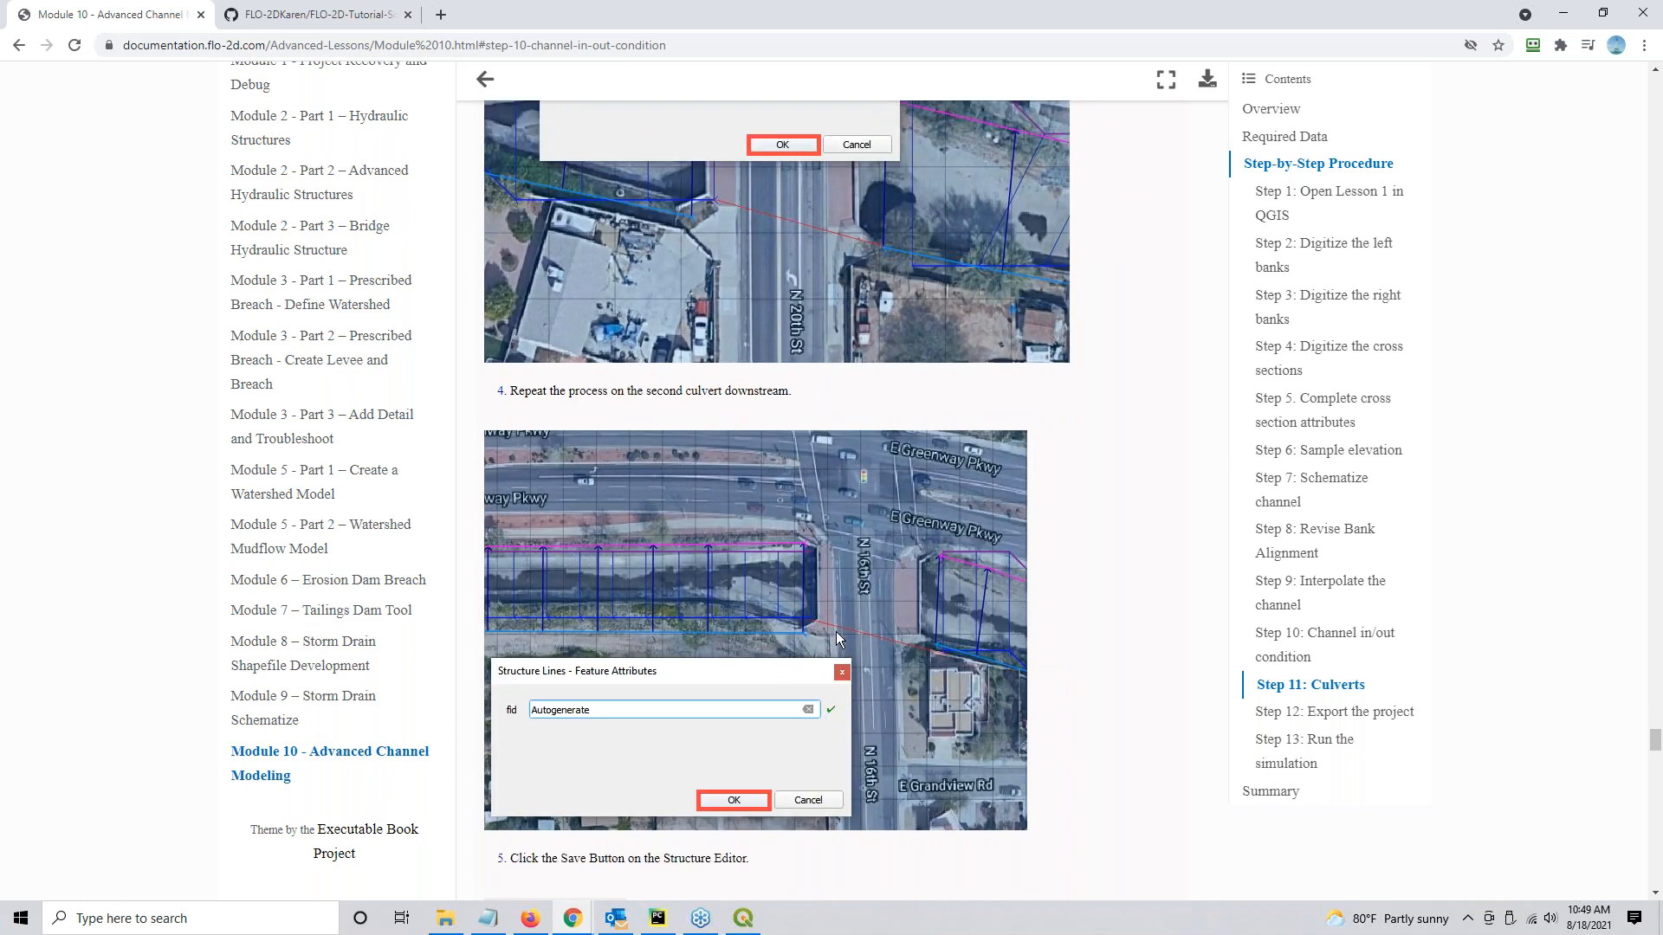
{"action": "scroll", "coordinate": [769, 590], "scroll_direction": "down", "scroll_amount": 2}
{"action": "scroll", "coordinate": [769, 590], "scroll_direction": "down", "scroll_amount": 3}
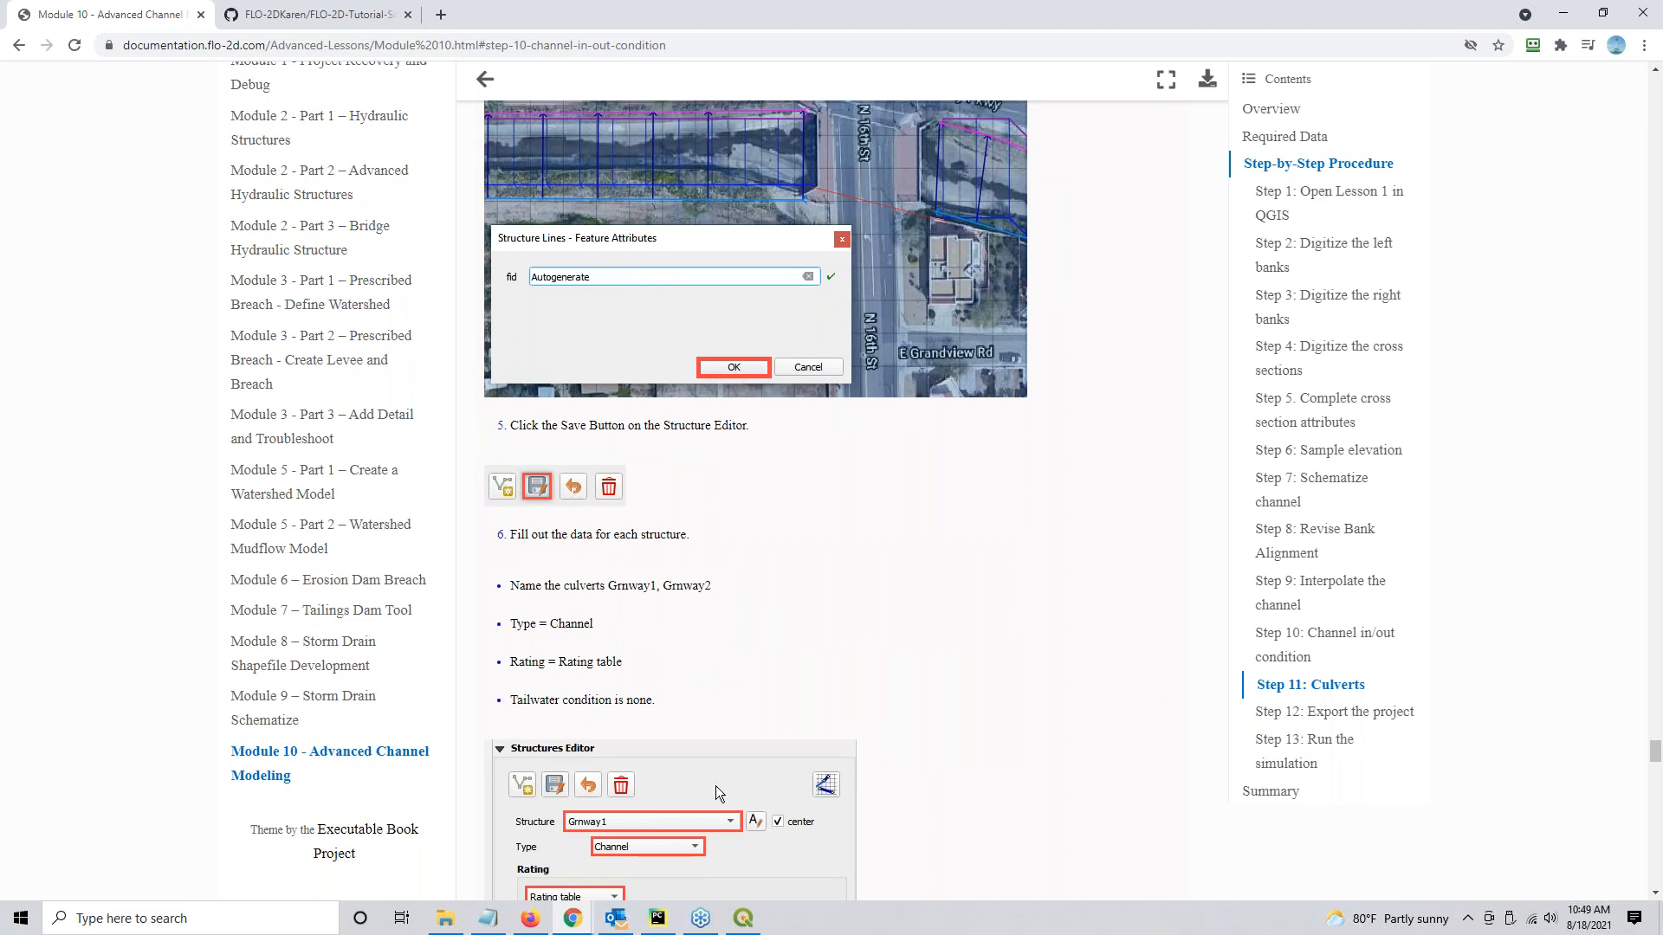
Review the remaining Step 11 instructions on structure names, type, rating table import and schematizing, up to Step 12.
{"action": "scroll", "coordinate": [779, 519], "scroll_direction": "down", "scroll_amount": 3}
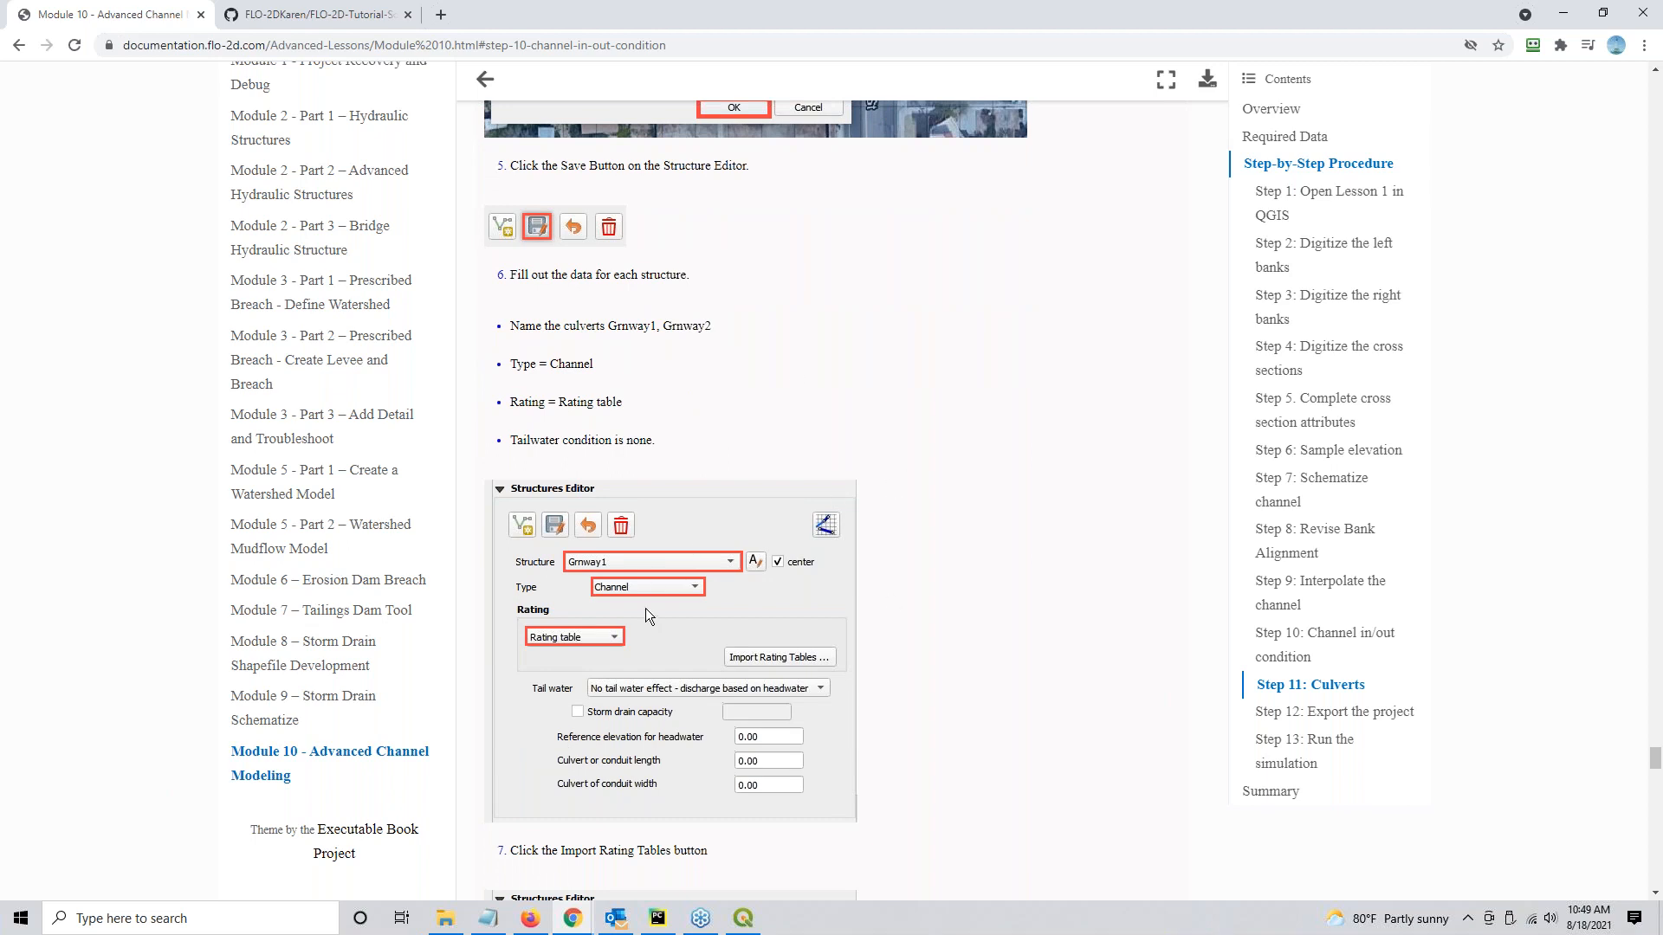
{"action": "scroll", "coordinate": [651, 612], "scroll_direction": "down", "scroll_amount": 2}
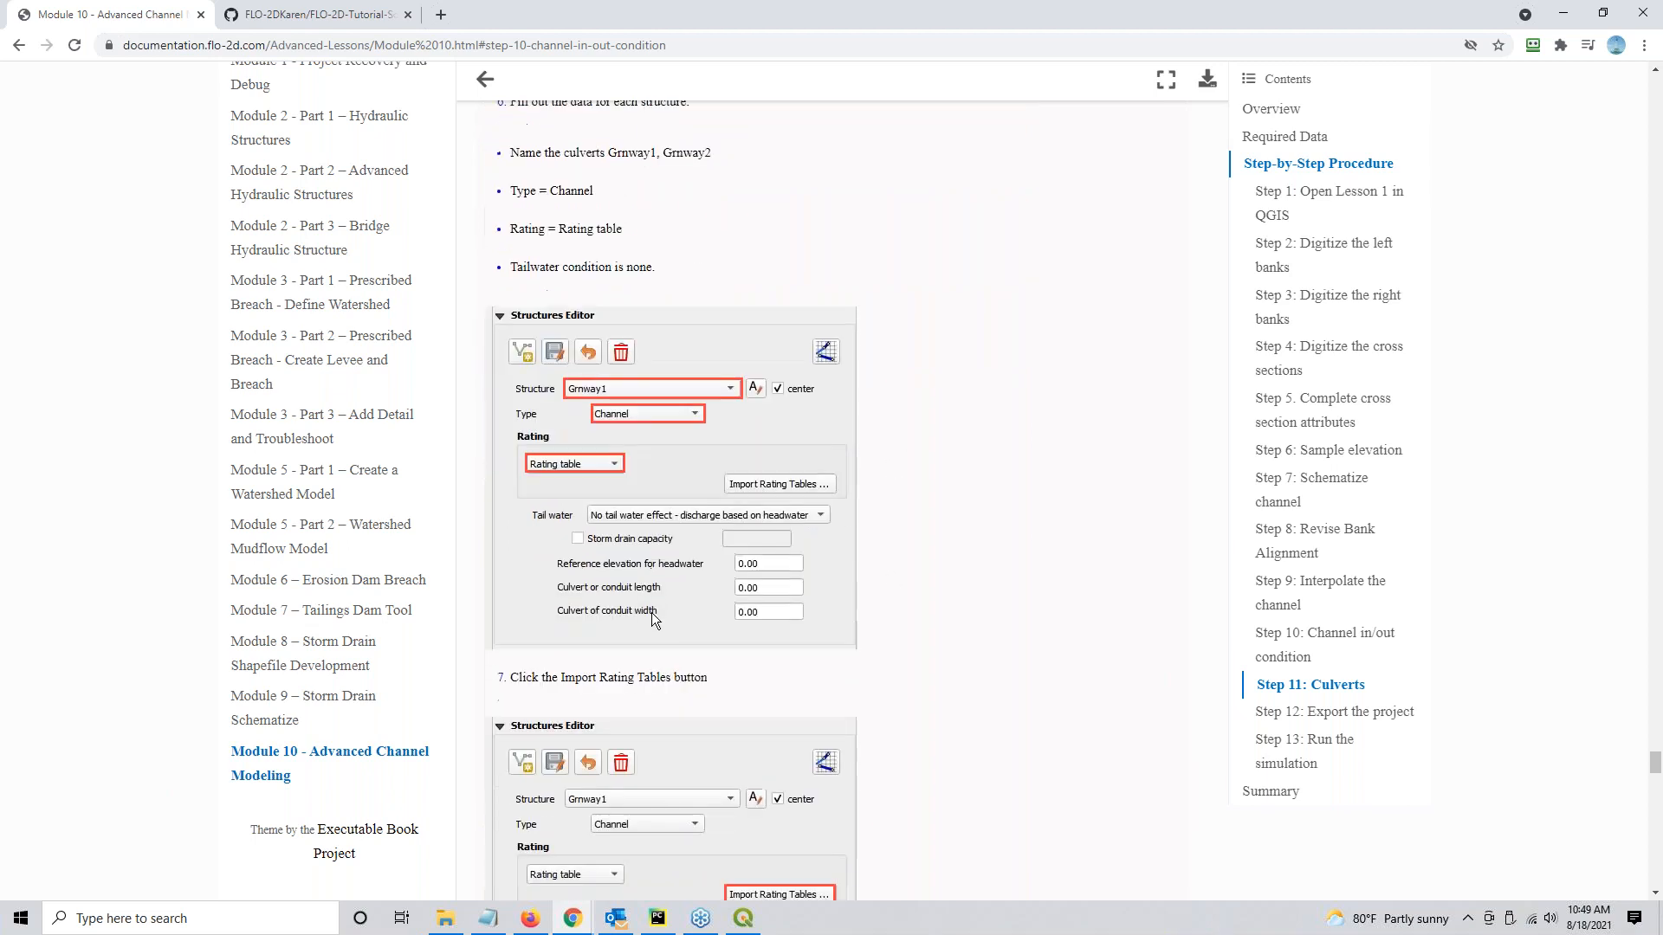
{"action": "scroll", "coordinate": [651, 612], "scroll_direction": "down", "scroll_amount": 3}
{"action": "scroll", "coordinate": [651, 611], "scroll_direction": "down", "scroll_amount": 3}
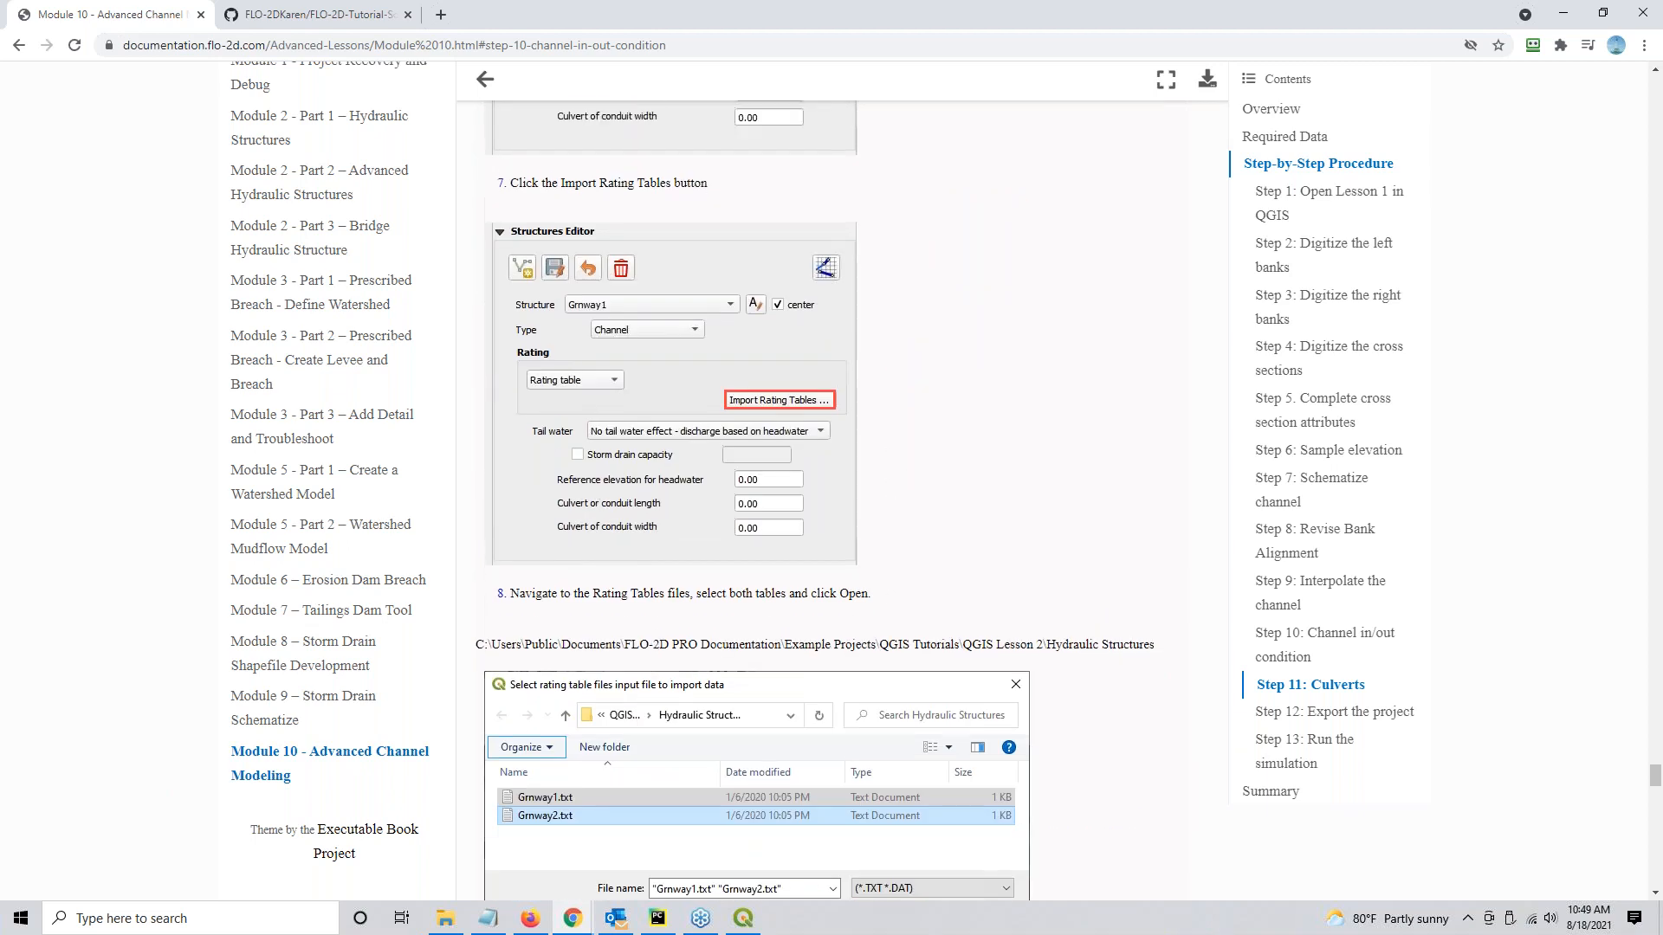
{"action": "scroll", "coordinate": [528, 378], "scroll_direction": "up", "scroll_amount": 4}
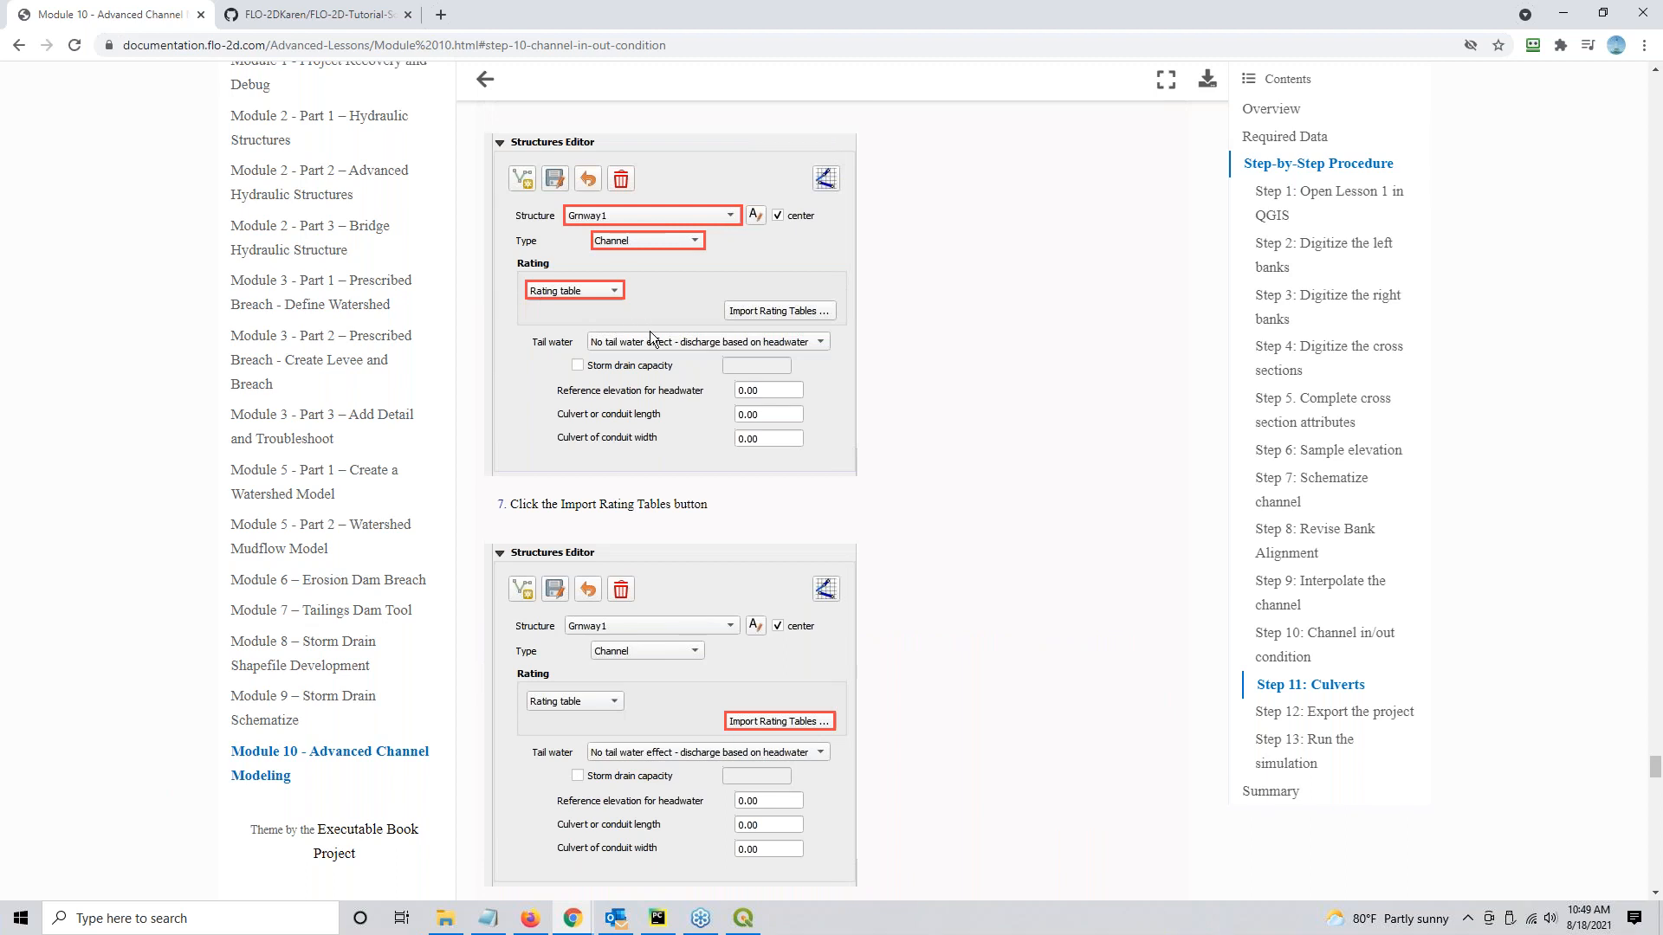
{"action": "scroll", "coordinate": [697, 610], "scroll_direction": "down", "scroll_amount": 4}
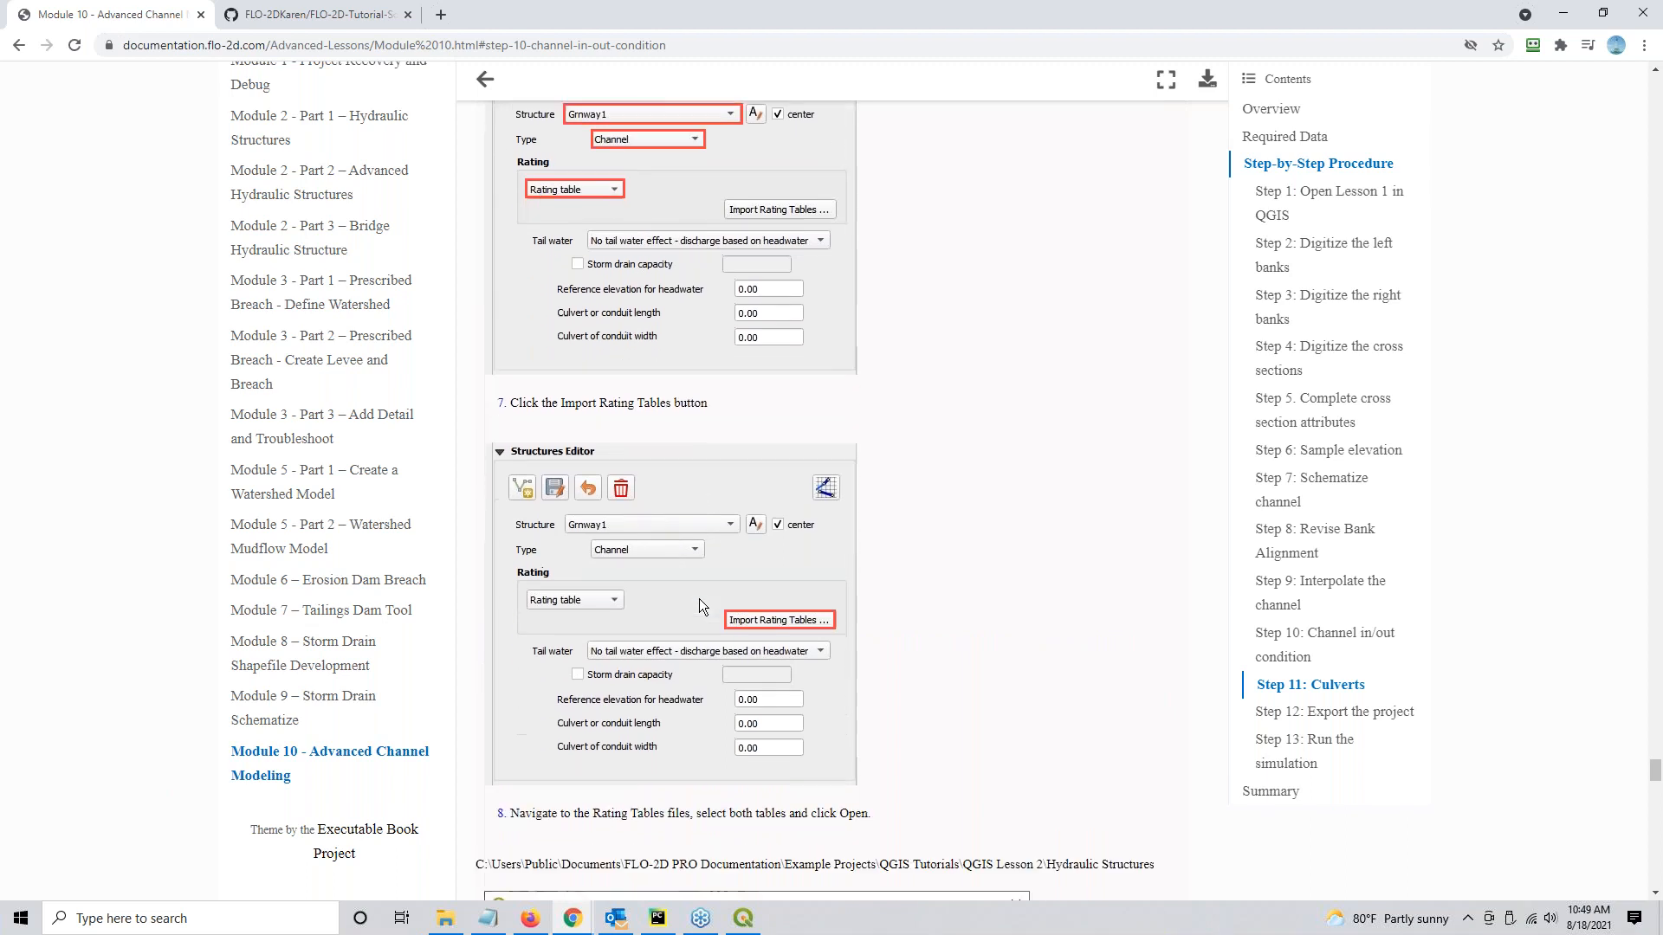
{"action": "scroll", "coordinate": [699, 599], "scroll_direction": "down", "scroll_amount": 3}
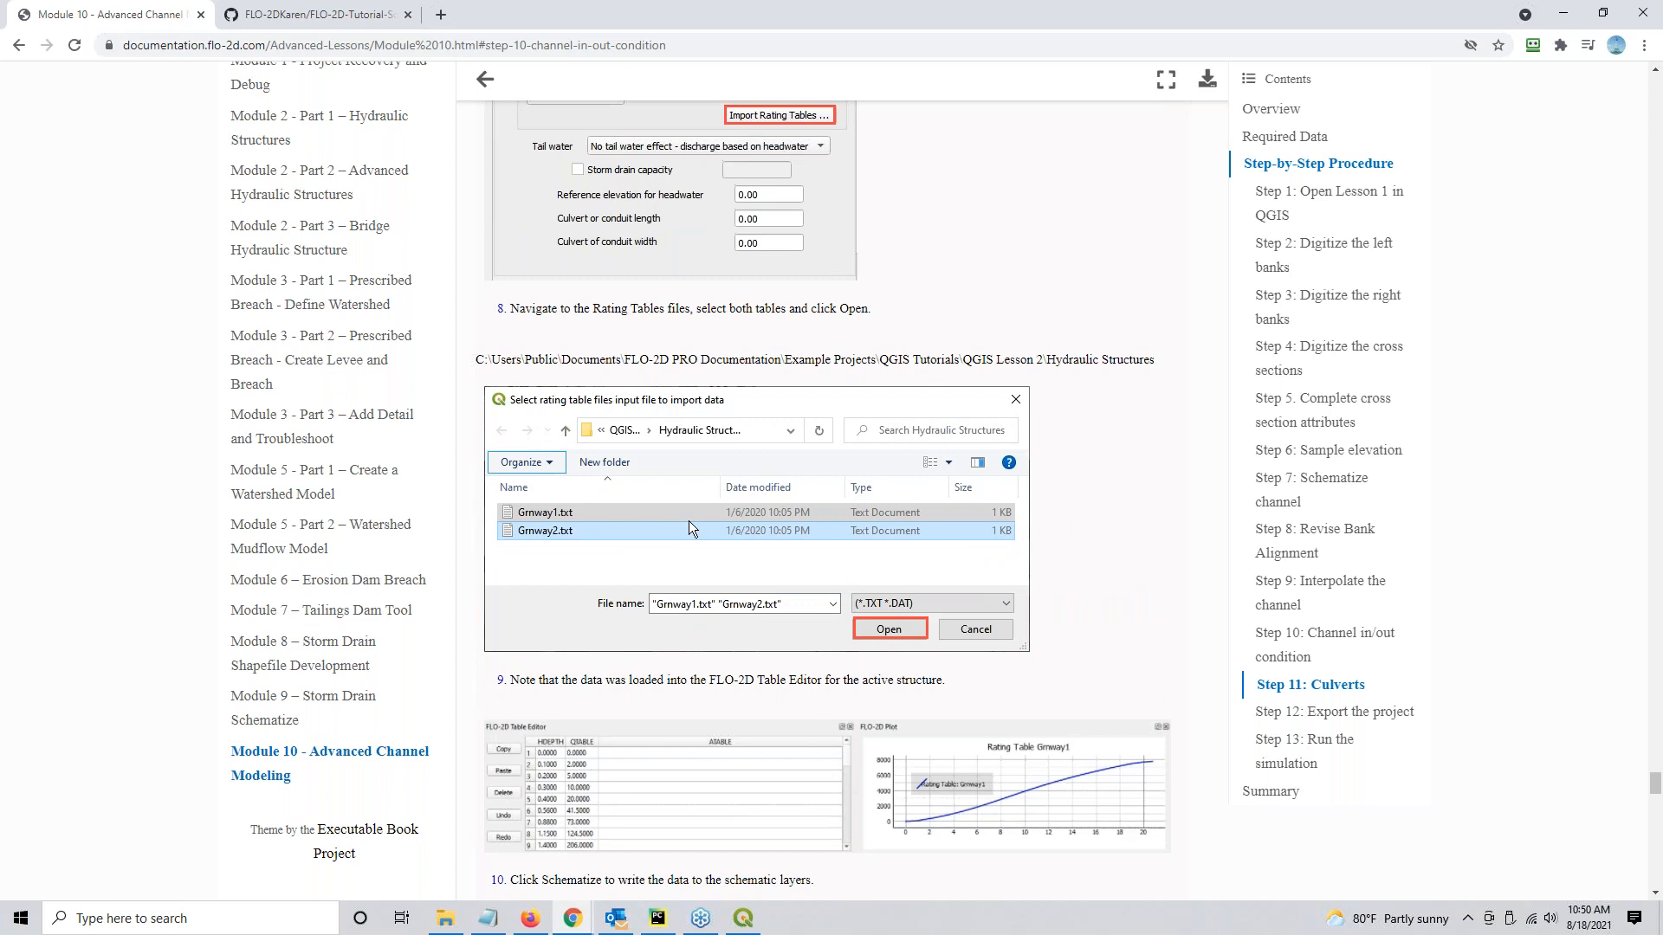
{"action": "scroll", "coordinate": [688, 522], "scroll_direction": "down", "scroll_amount": 7}
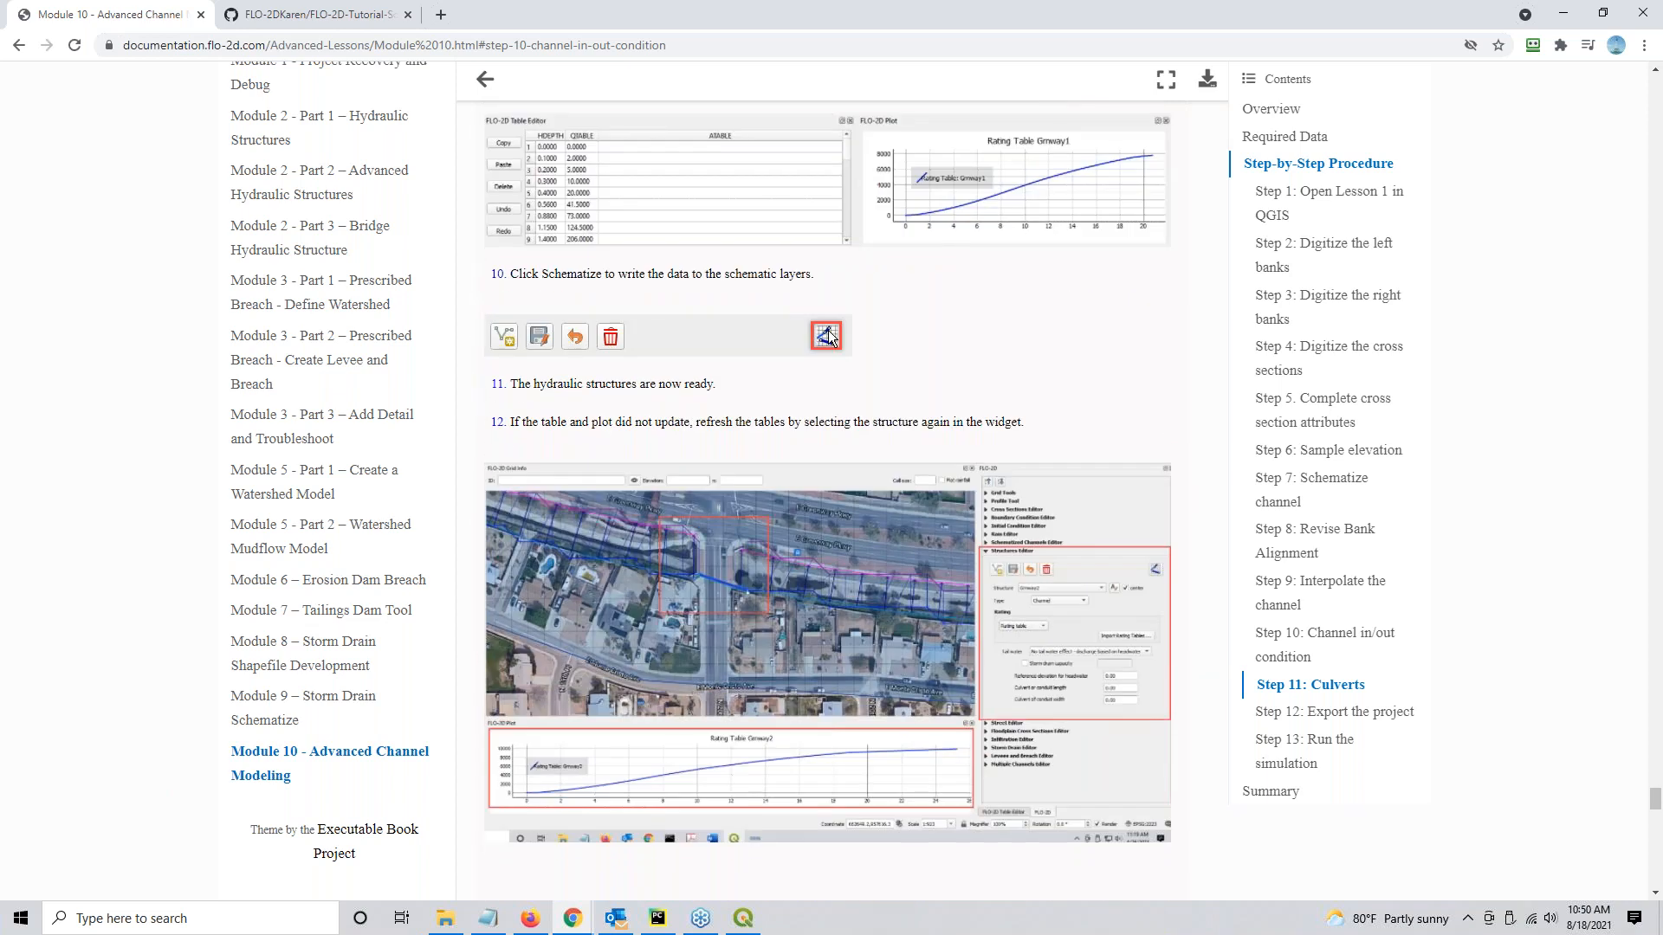
{"action": "scroll", "coordinate": [875, 576], "scroll_direction": "down", "scroll_amount": 3}
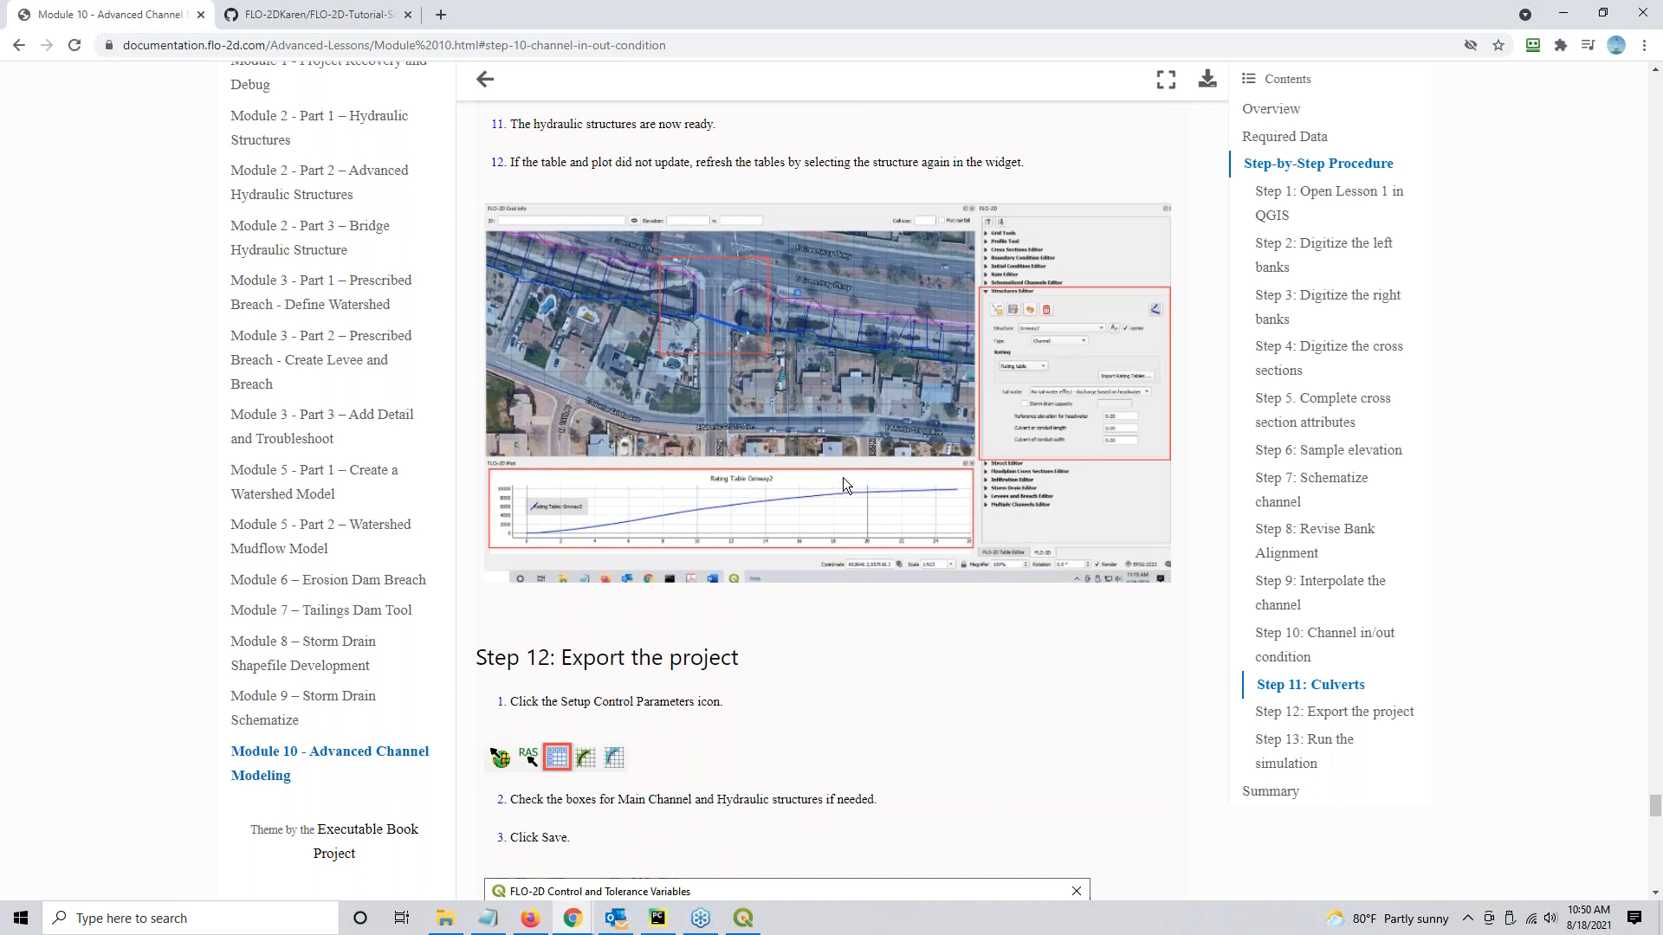
{"action": "scroll", "coordinate": [844, 477], "scroll_direction": "up", "scroll_amount": 4}
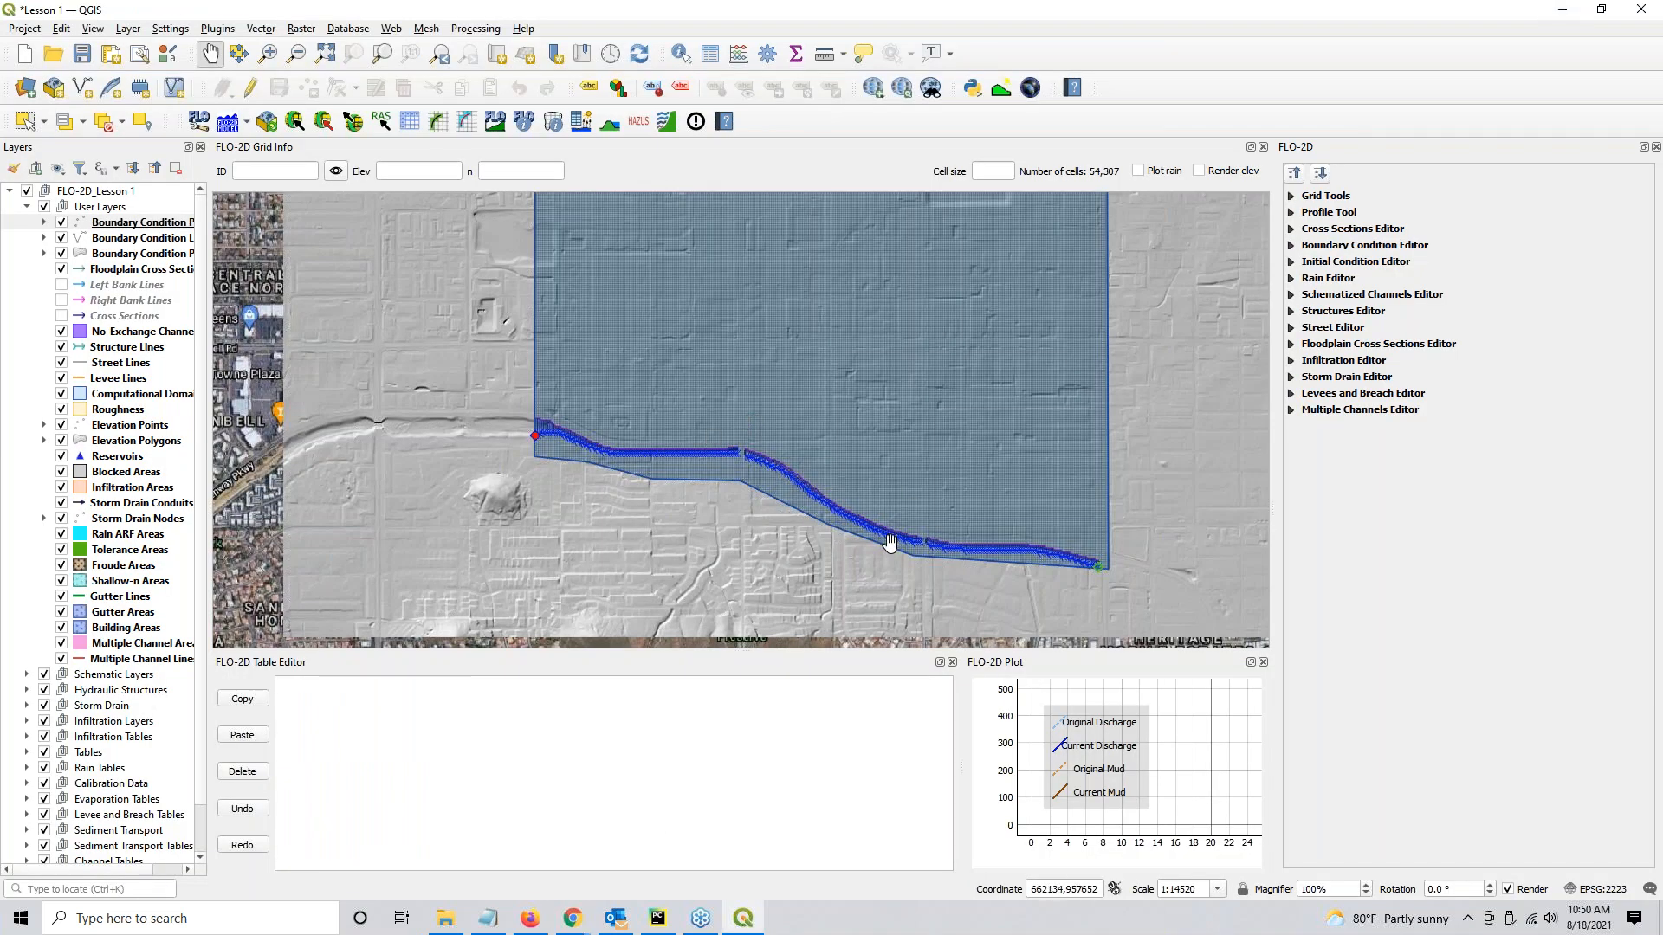
In QGIS, hide the Elevation layer and zoom to the channel gap at N 20th St for the first culvert.
{"action": "scroll", "coordinate": [923, 551], "scroll_direction": "up", "scroll_amount": 1}
{"action": "scroll", "coordinate": [923, 551], "scroll_direction": "up", "scroll_amount": 2}
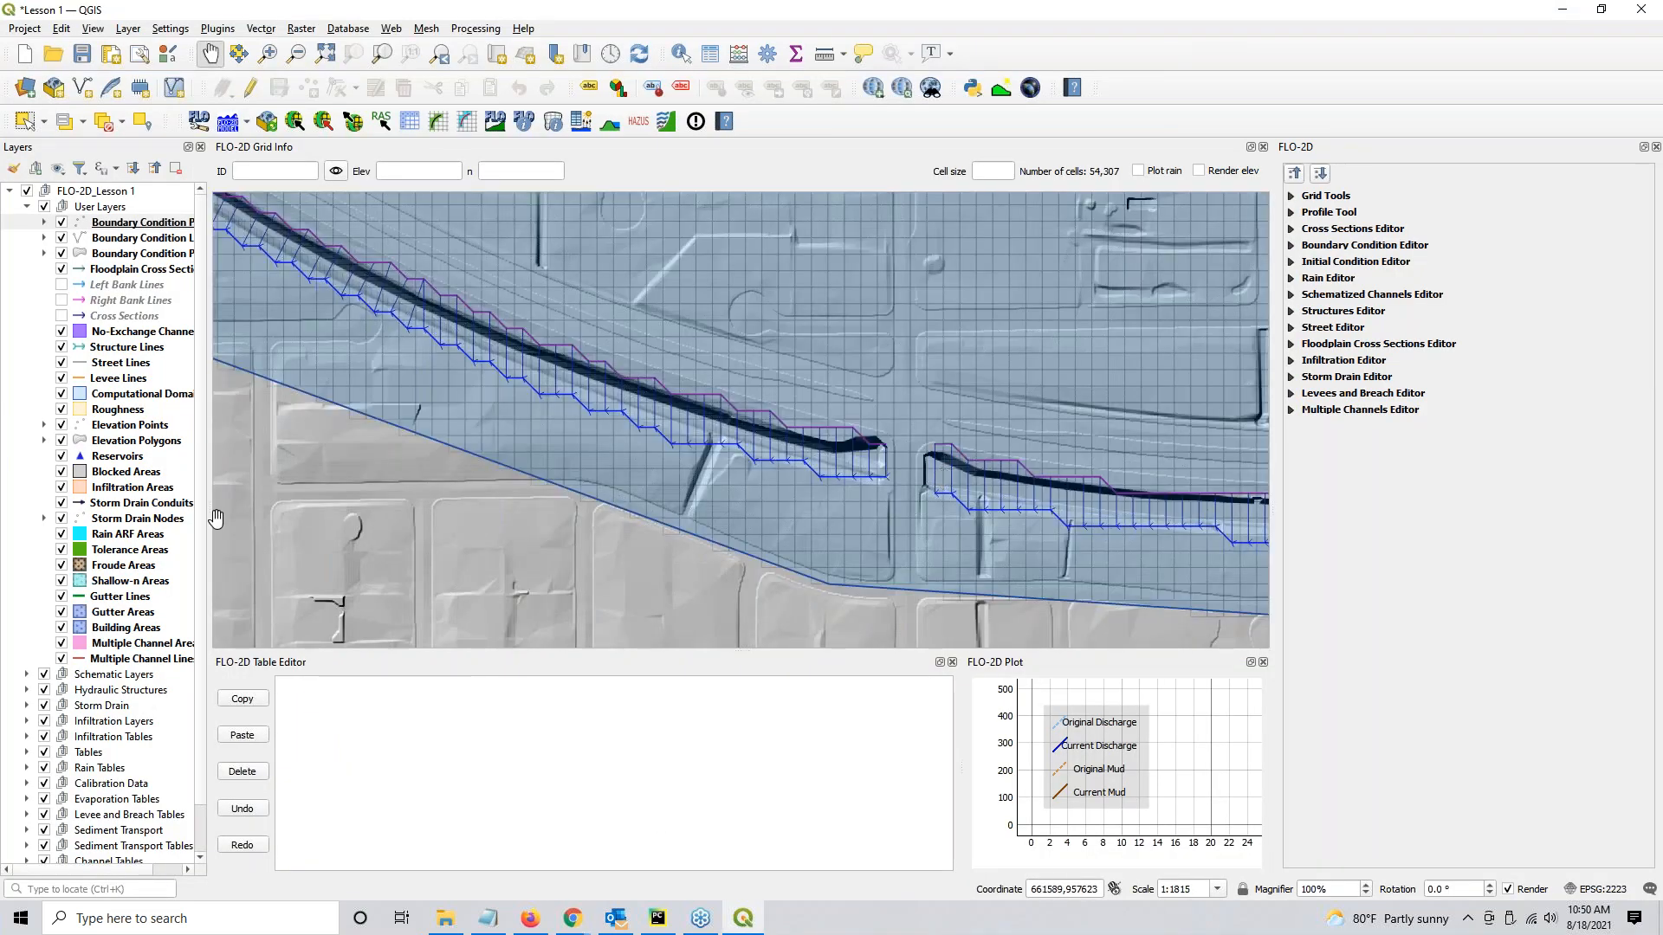
{"action": "scroll", "coordinate": [79, 741], "scroll_direction": "down", "scroll_amount": 1}
{"action": "left_click", "coordinate": [44, 841]}
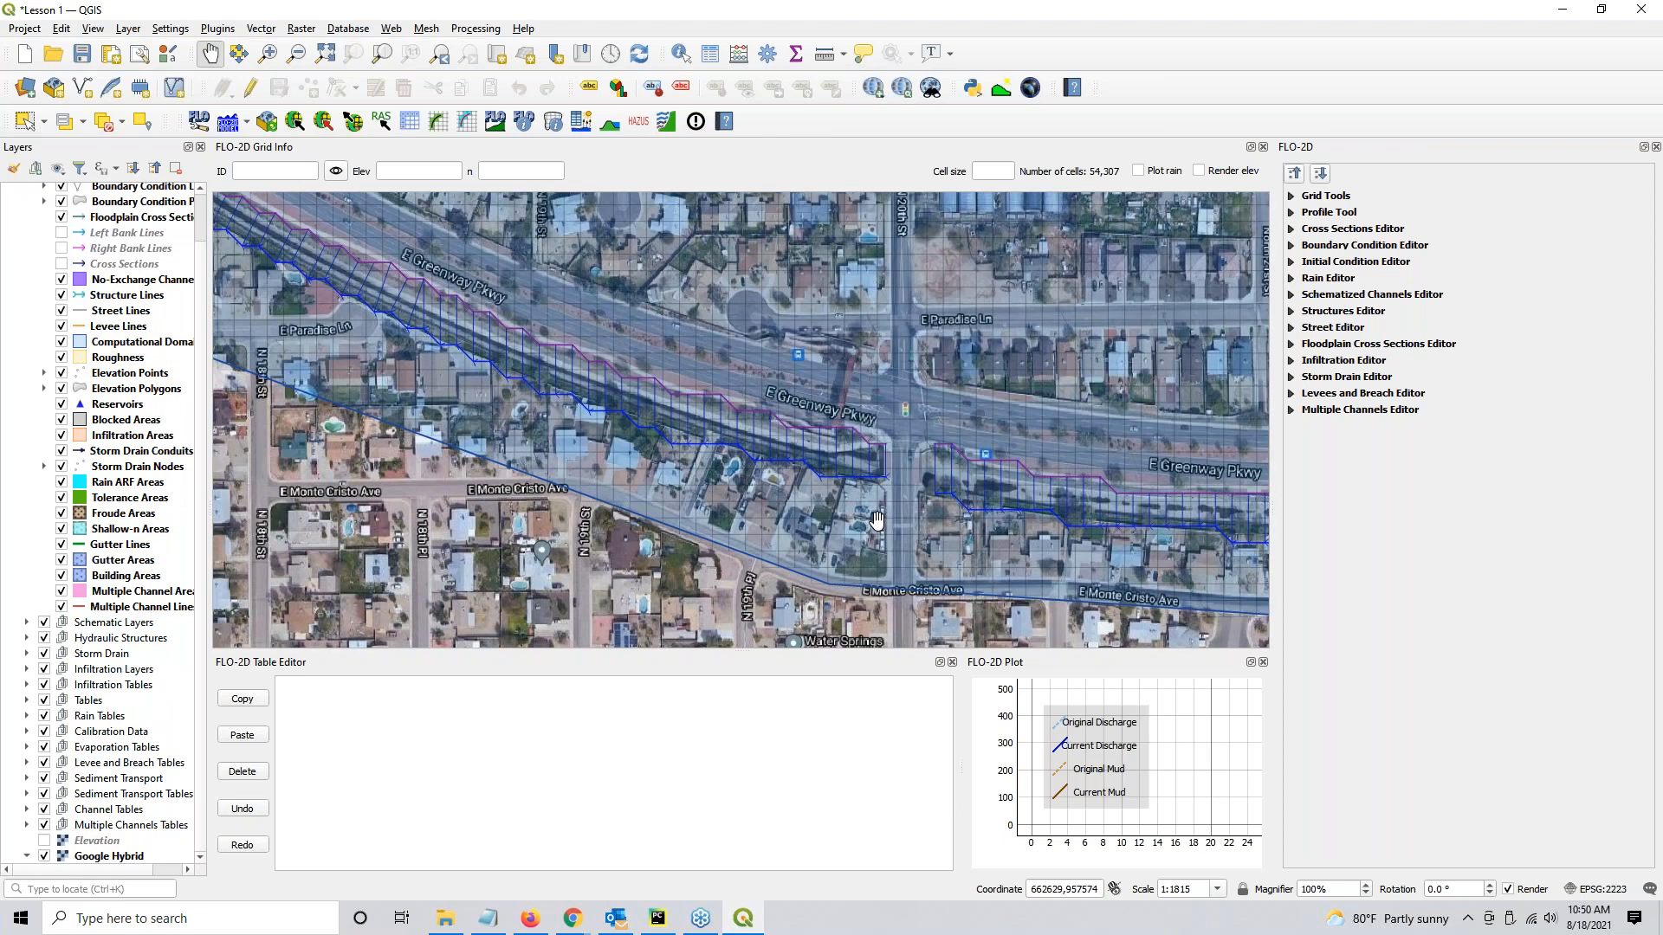
{"action": "scroll", "coordinate": [915, 480], "scroll_direction": "up", "scroll_amount": 1}
{"action": "left_click_drag", "start_coordinate": [915, 481], "coordinate": [834, 513]}
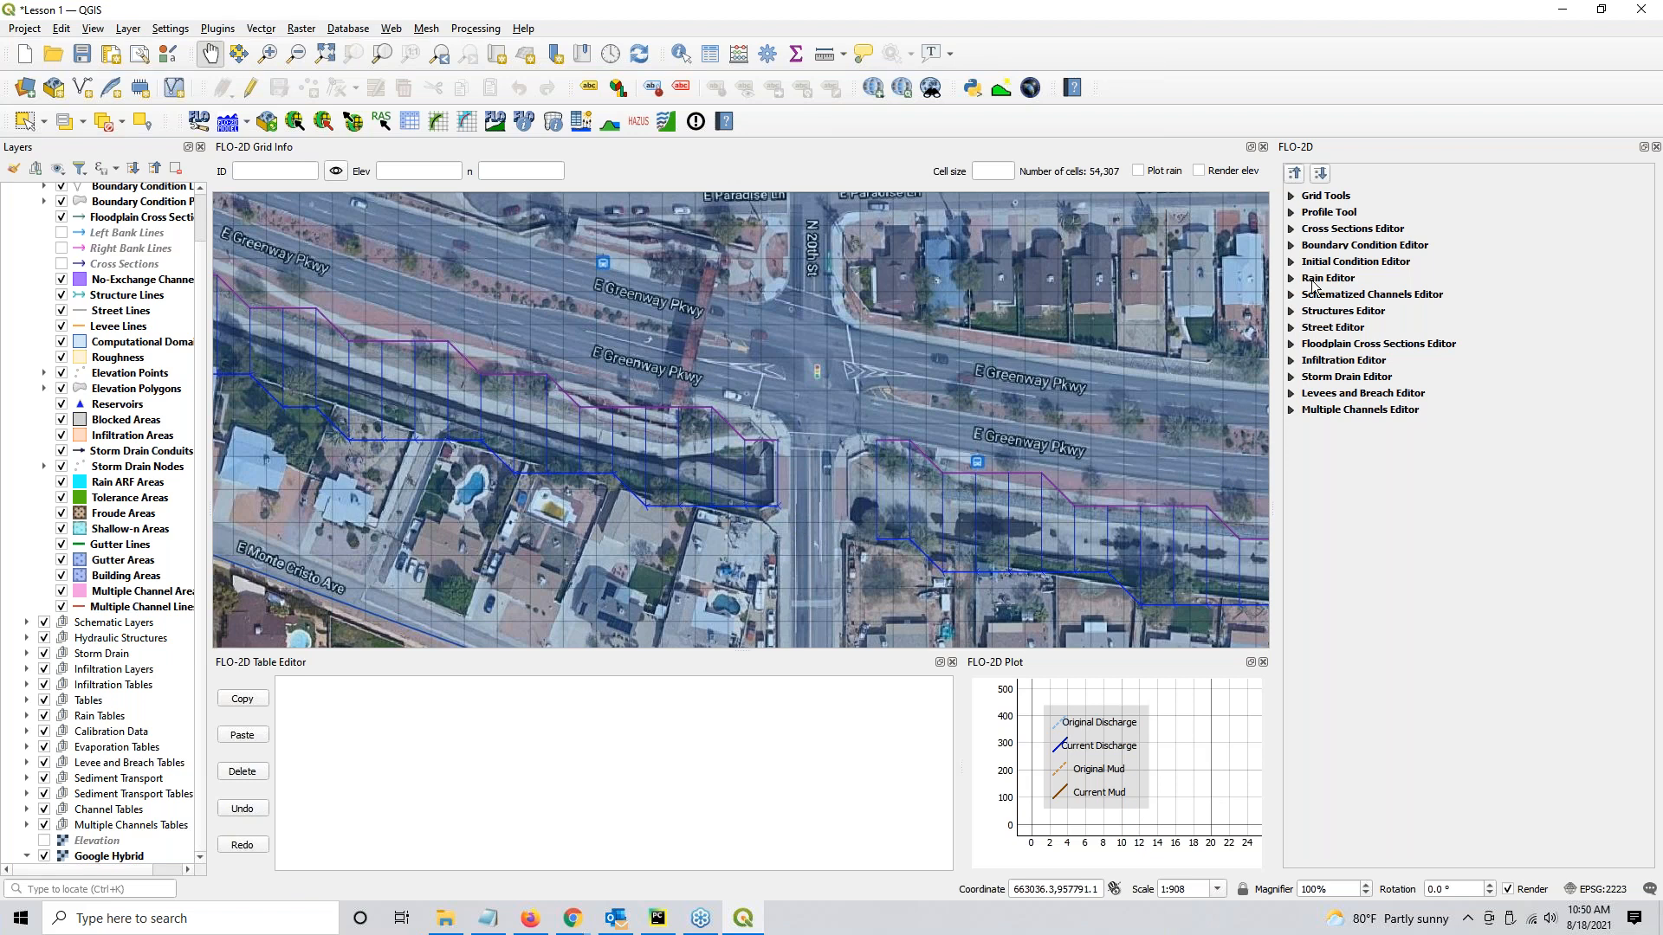
Add a structure line across N 20th St from the upstream to the downstream left bank element, accepting the default attributes.
{"action": "left_click", "coordinate": [1292, 312]}
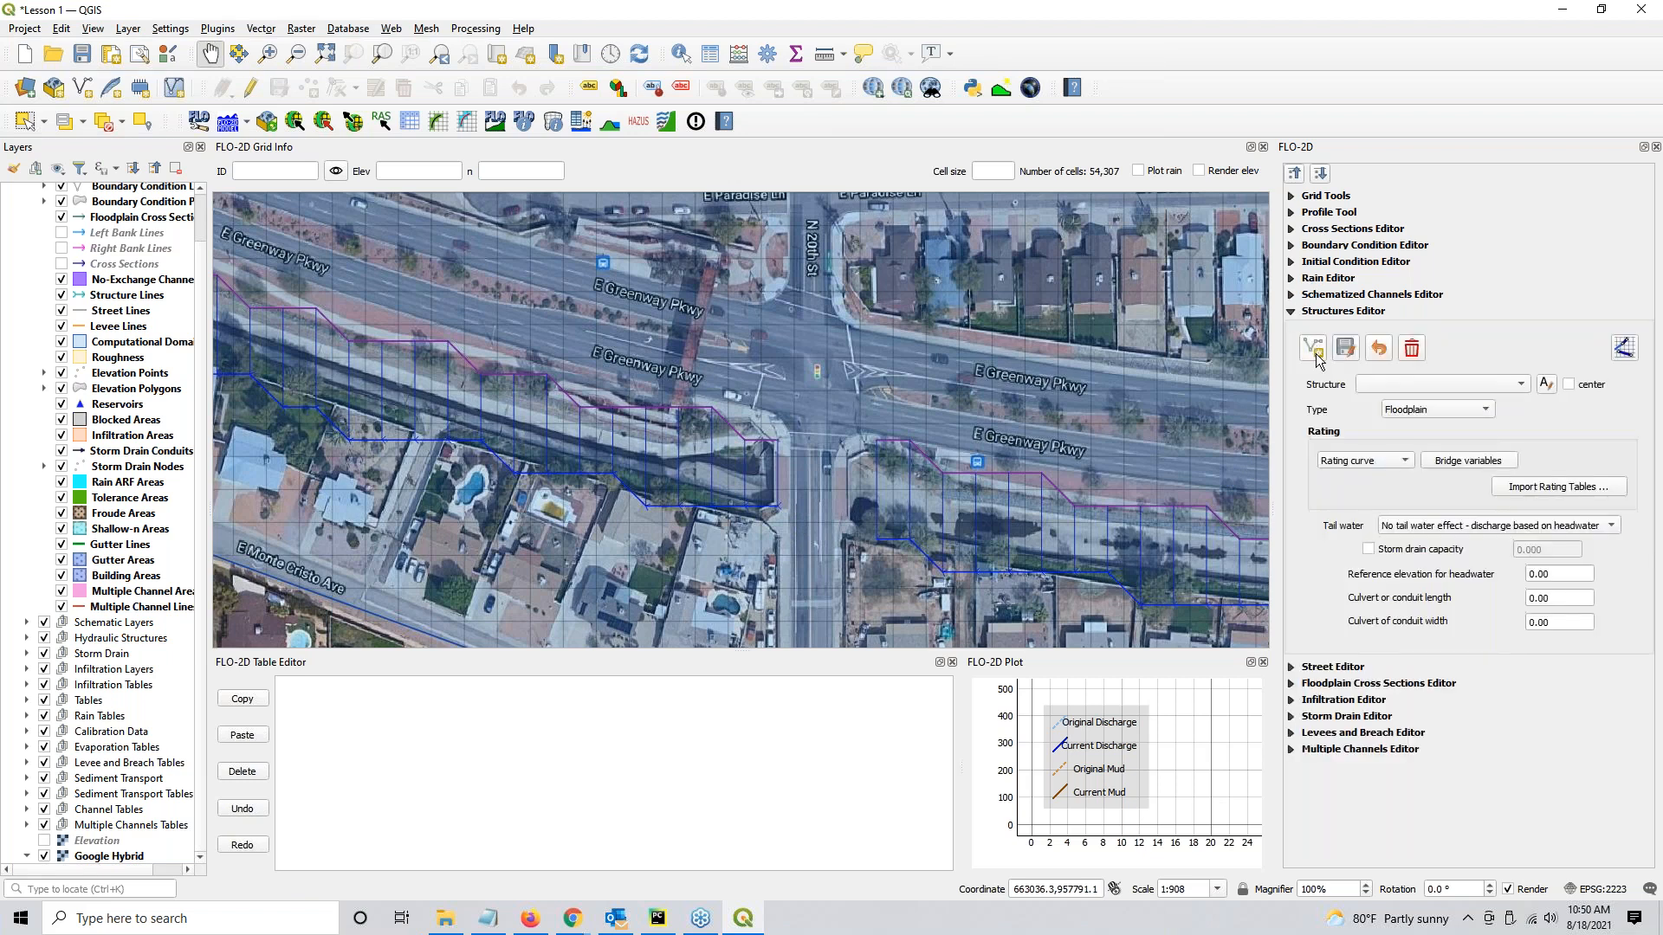
{"action": "left_click", "coordinate": [1313, 349]}
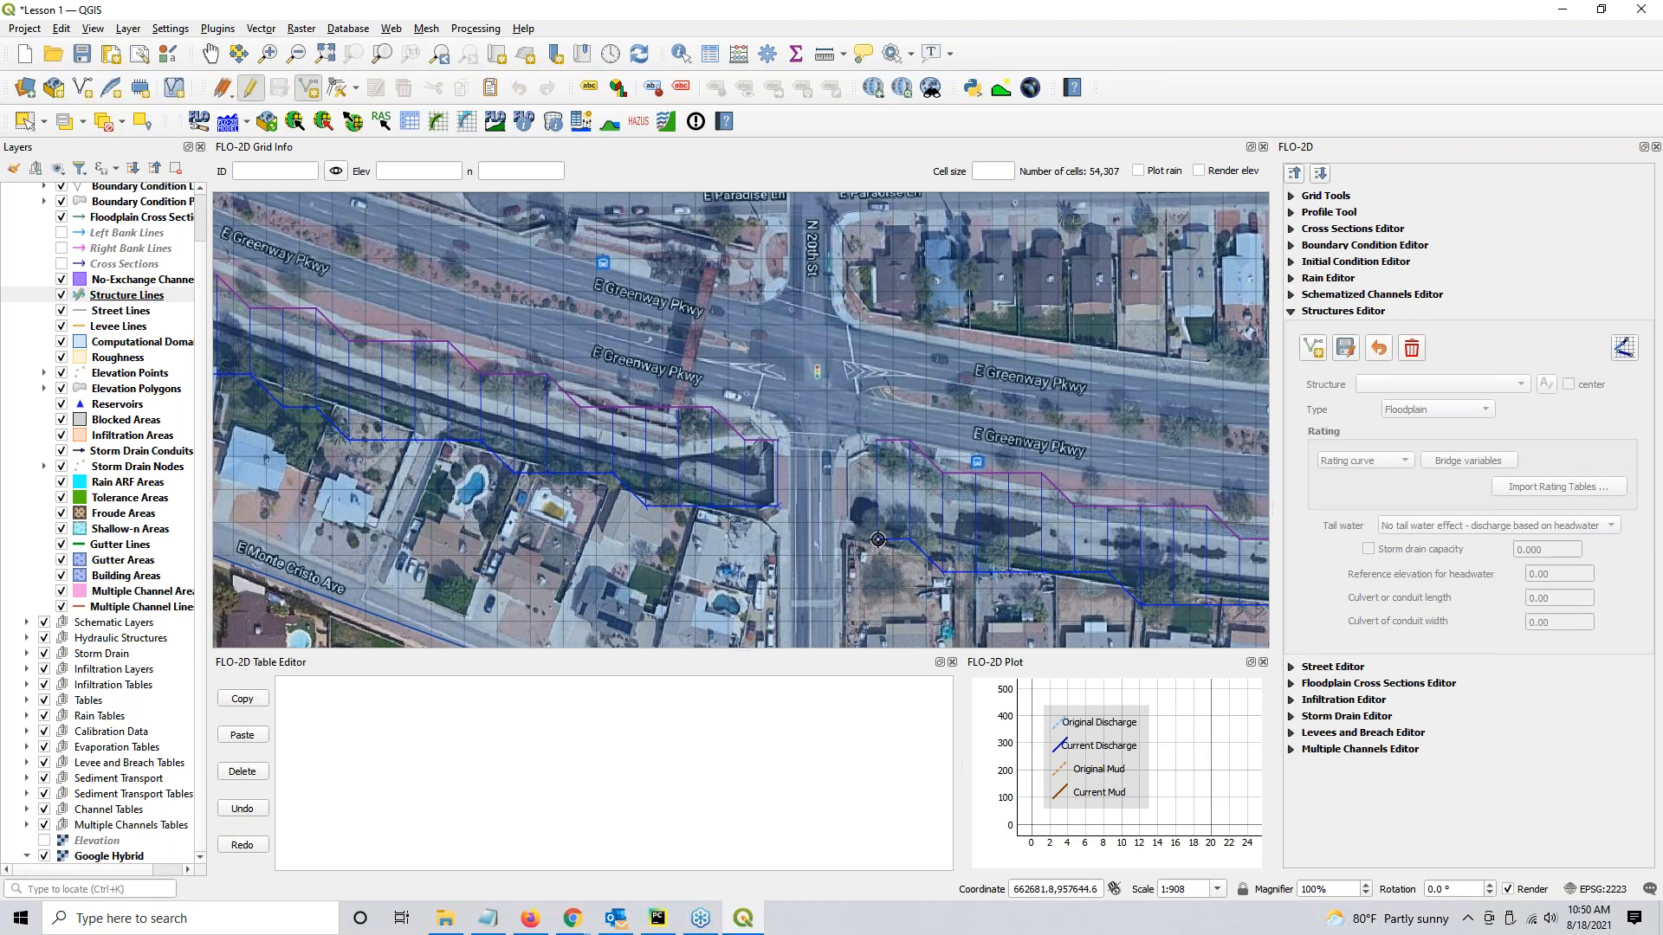
{"action": "left_click", "coordinate": [775, 509]}
{"action": "right_click", "coordinate": [841, 478]}
{"action": "key", "text": "Return"}
Digitize the second culvert line across N 16th St between the left bank ends, accepting the default attributes.
{"action": "left_click_drag", "start_coordinate": [309, 391], "coordinate": [903, 623]}
{"action": "scroll", "coordinate": [903, 623], "scroll_direction": "down", "scroll_amount": 1}
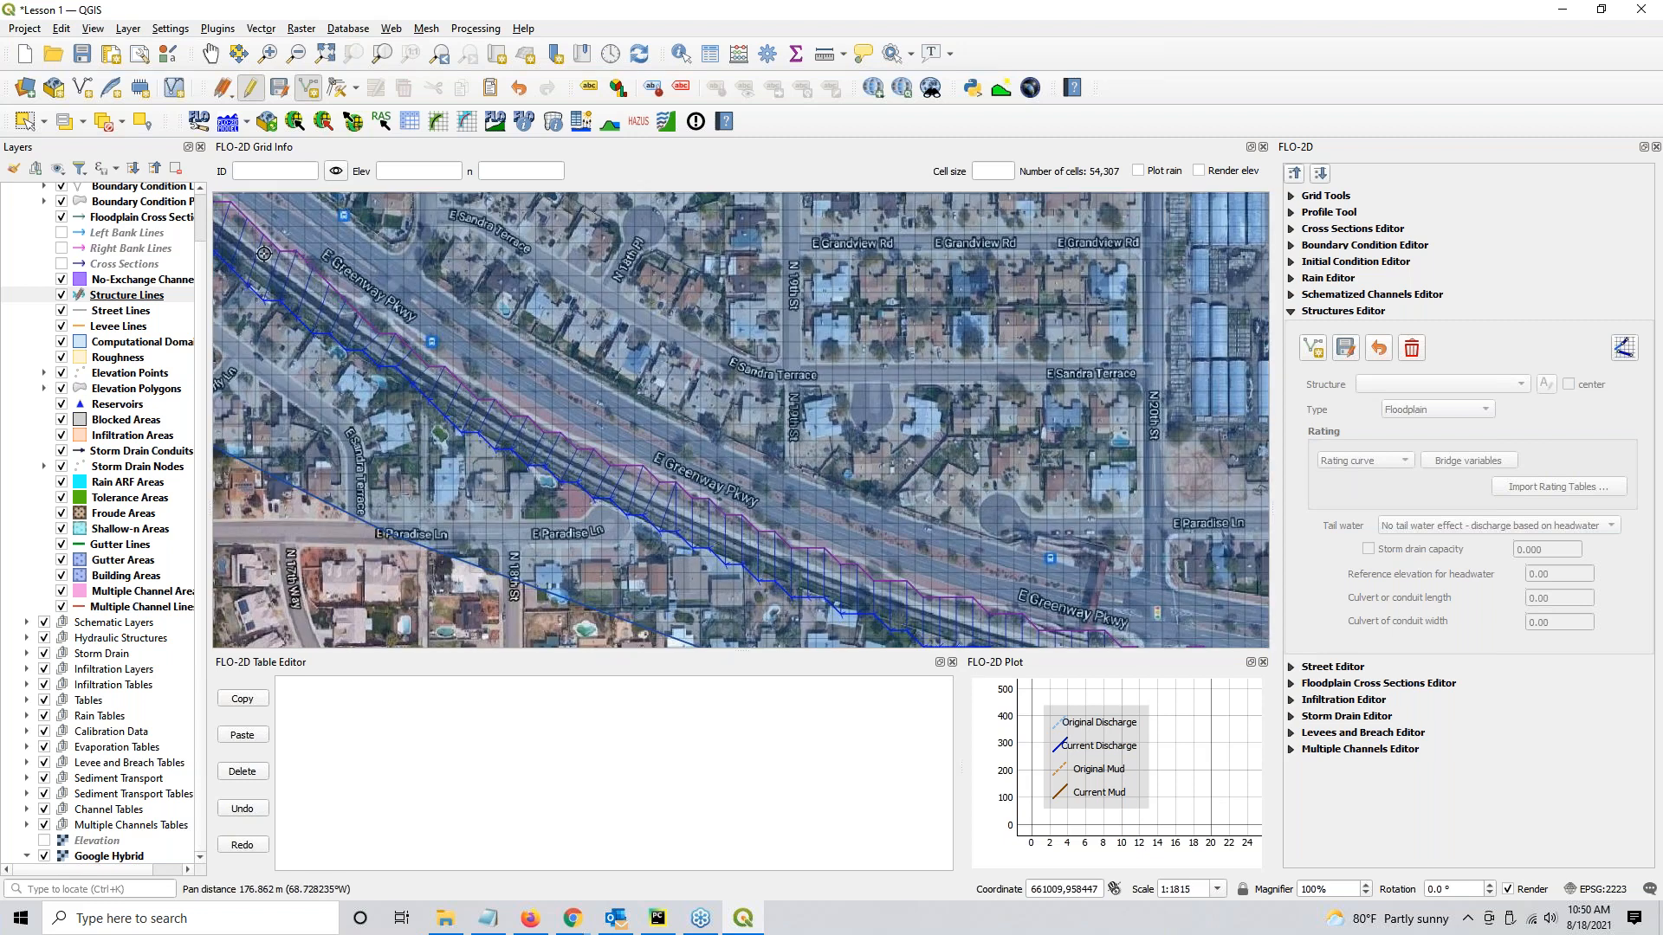
{"action": "left_click_drag", "start_coordinate": [279, 259], "coordinate": [1012, 589]}
{"action": "scroll", "coordinate": [684, 377], "scroll_direction": "up", "scroll_amount": 2}
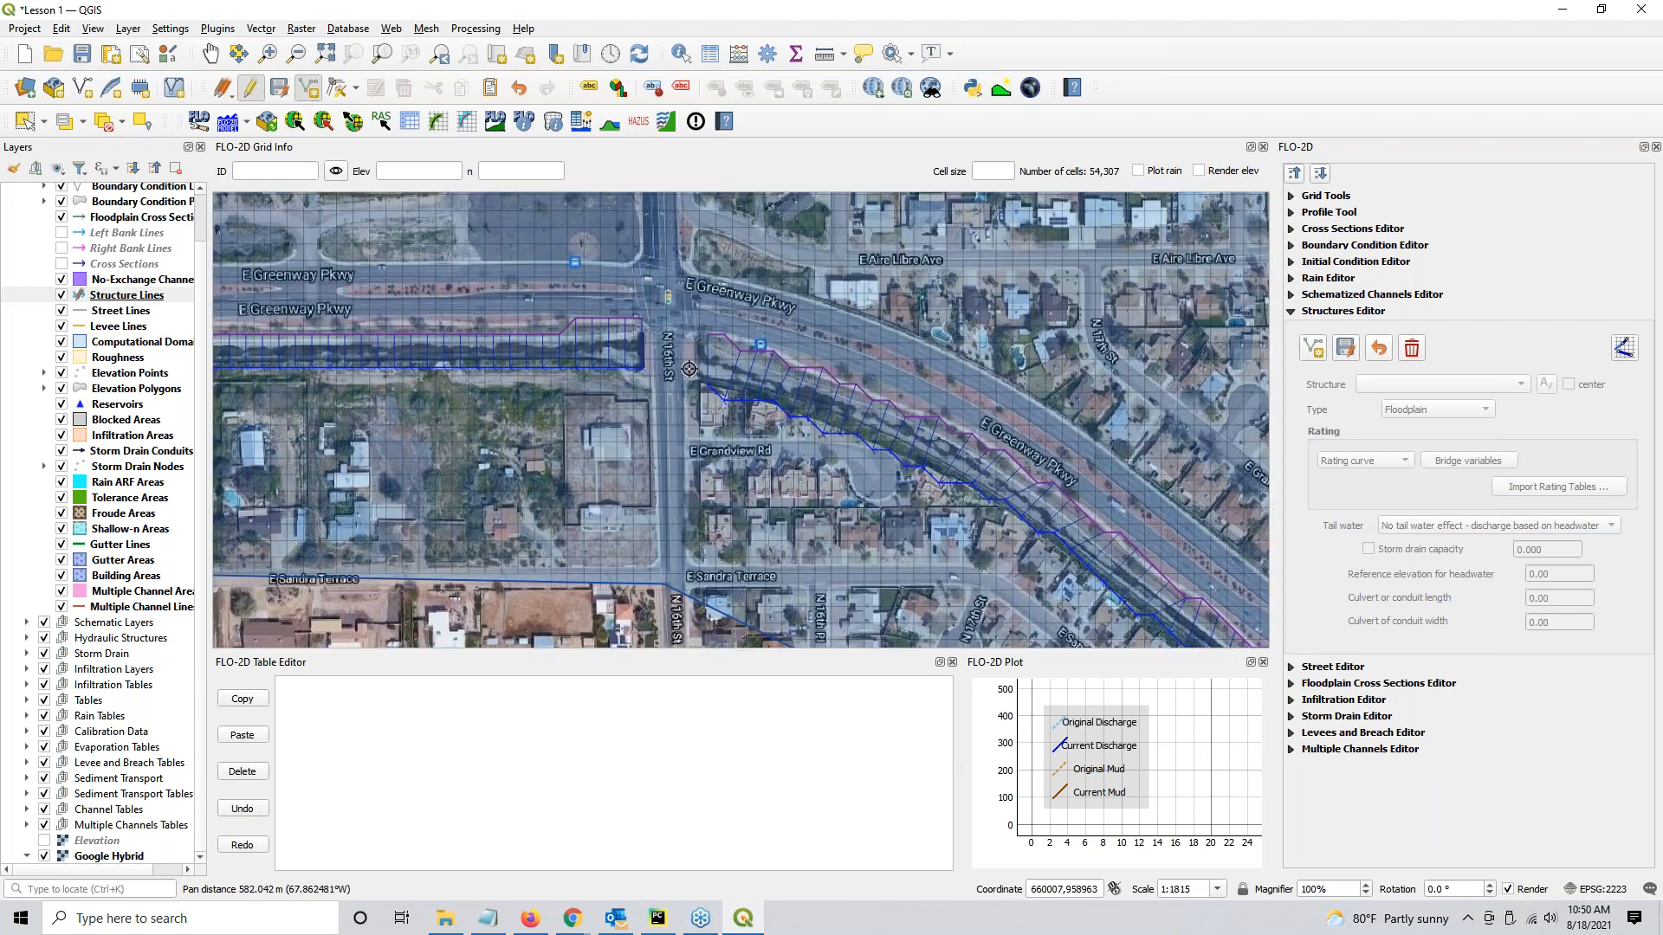
{"action": "left_click_drag", "start_coordinate": [697, 386], "coordinate": [780, 454]}
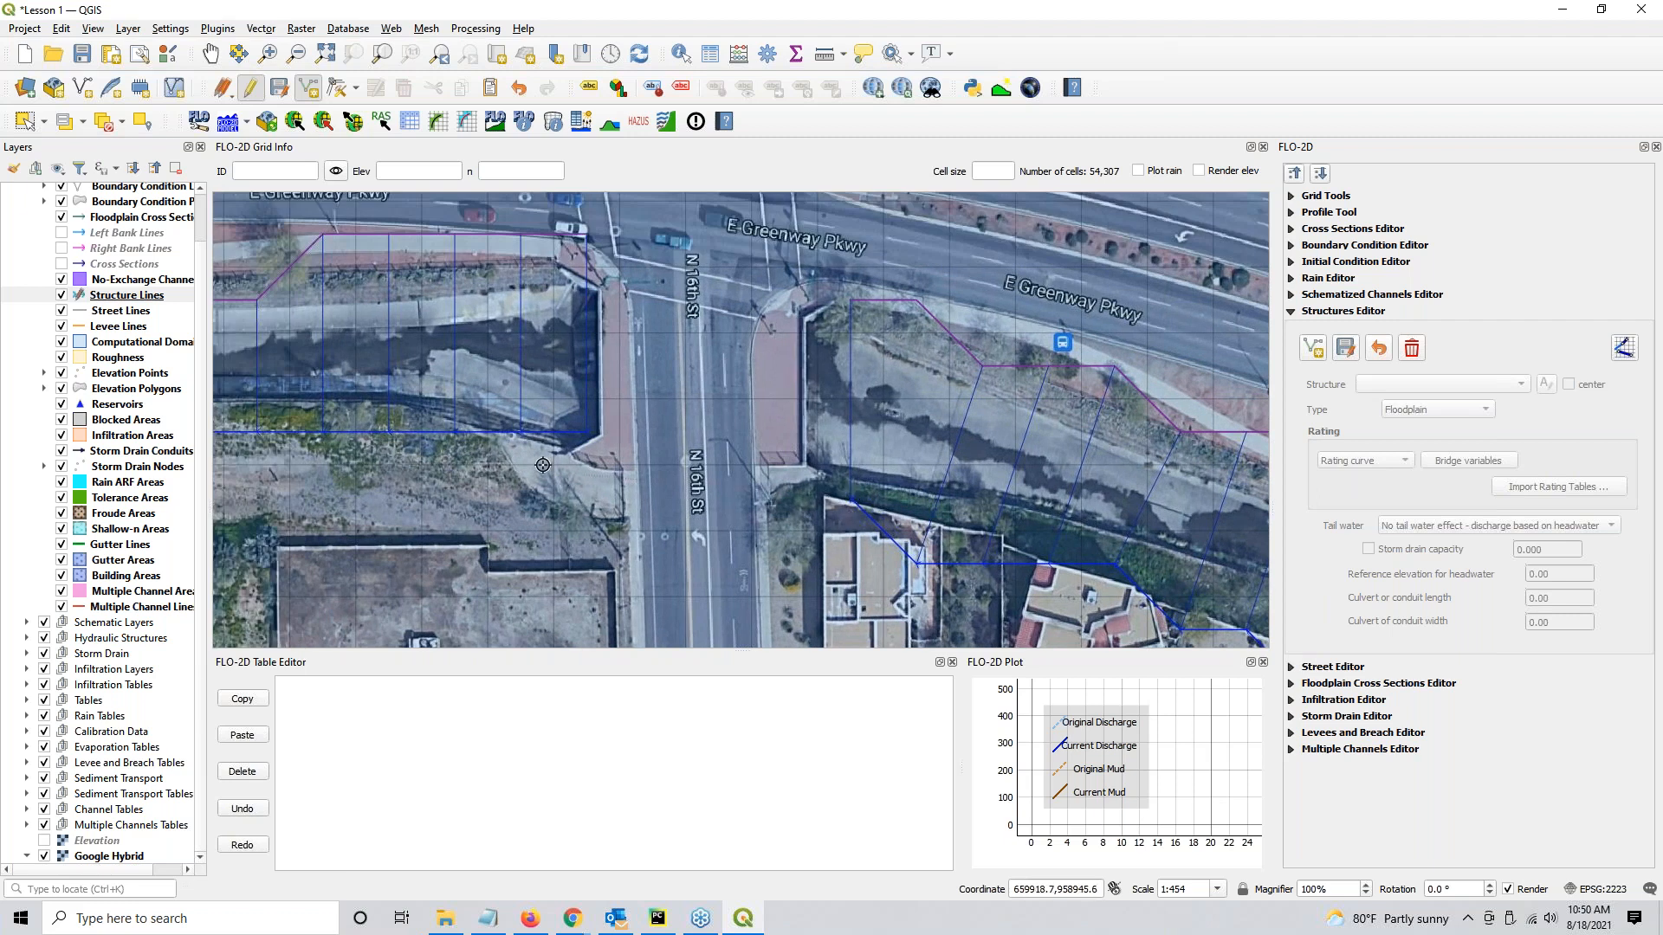
{"action": "left_click", "coordinate": [597, 430]}
{"action": "right_click", "coordinate": [583, 468]}
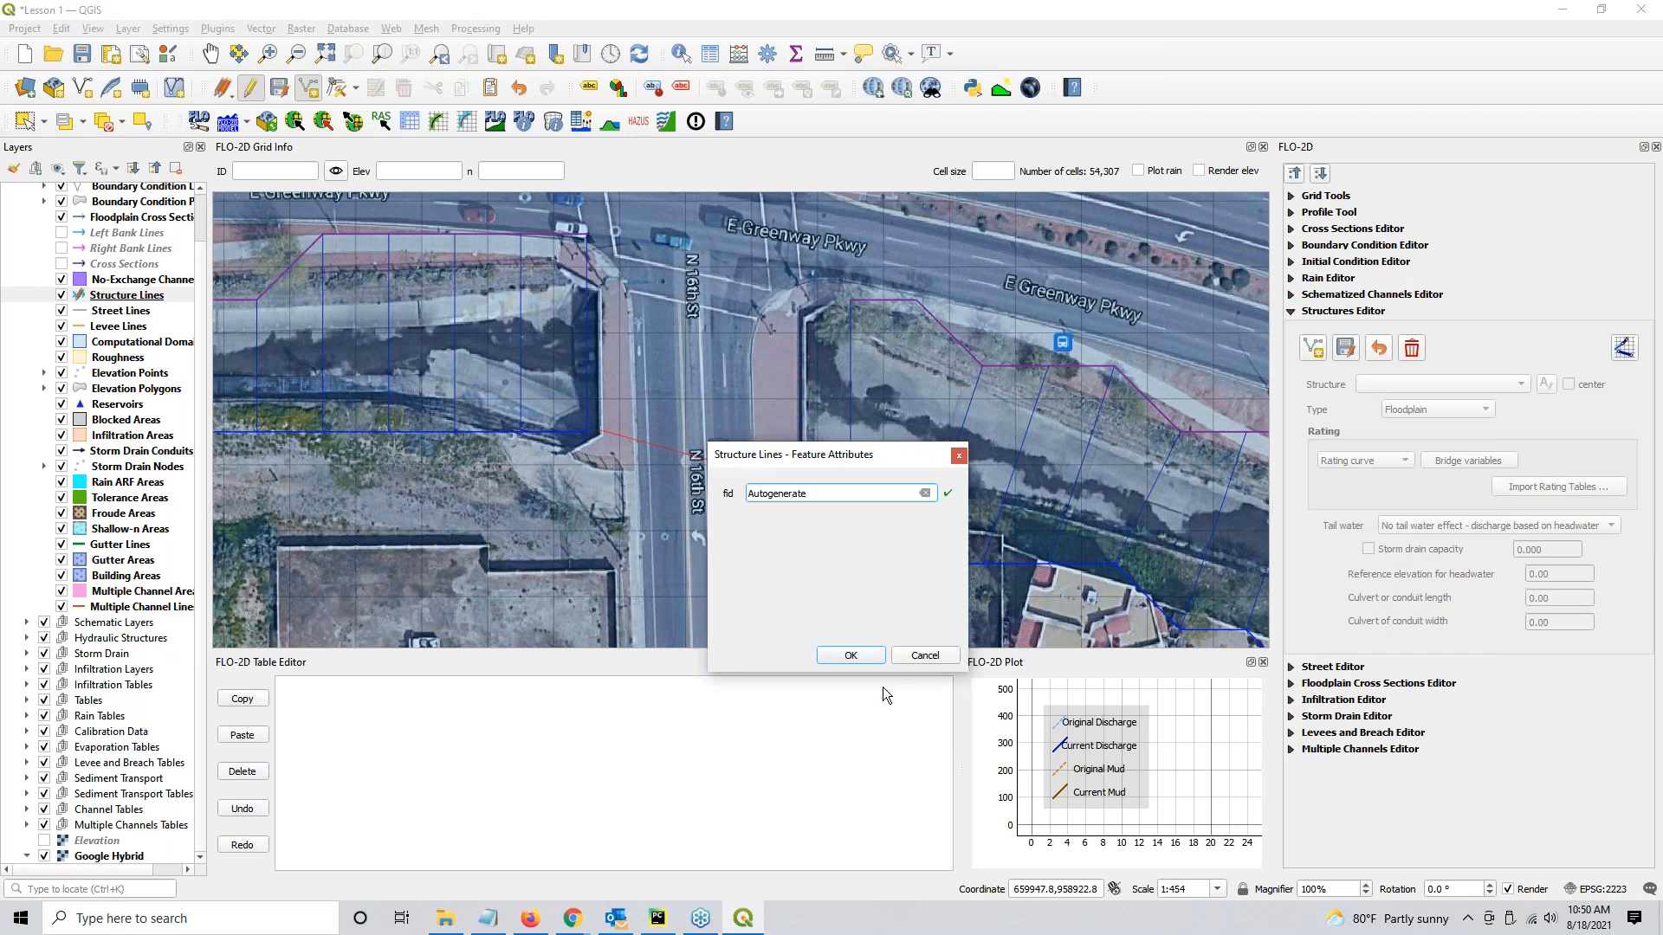
{"action": "left_click", "coordinate": [847, 659]}
Check the second culvert line's downstream end and save both digitized structure lines to the Structures Editor.
{"action": "scroll", "coordinate": [580, 406], "scroll_direction": "up", "scroll_amount": 2}
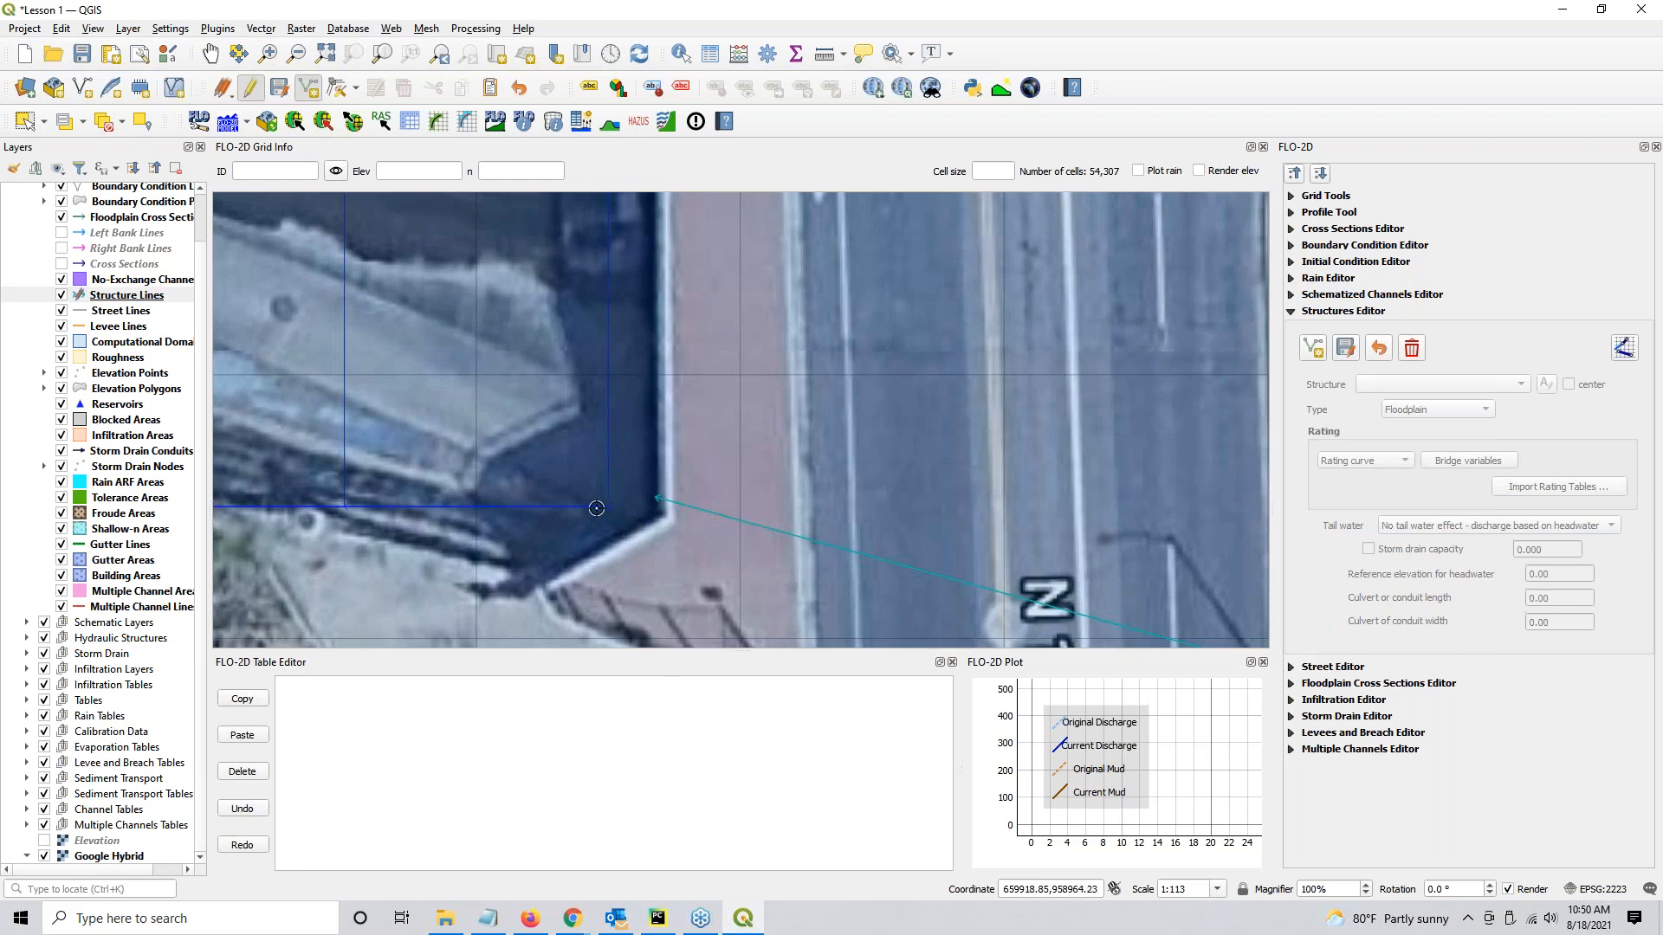
{"action": "scroll", "coordinate": [563, 502], "scroll_direction": "down", "scroll_amount": 2}
{"action": "scroll", "coordinate": [577, 496], "scroll_direction": "down", "scroll_amount": 1}
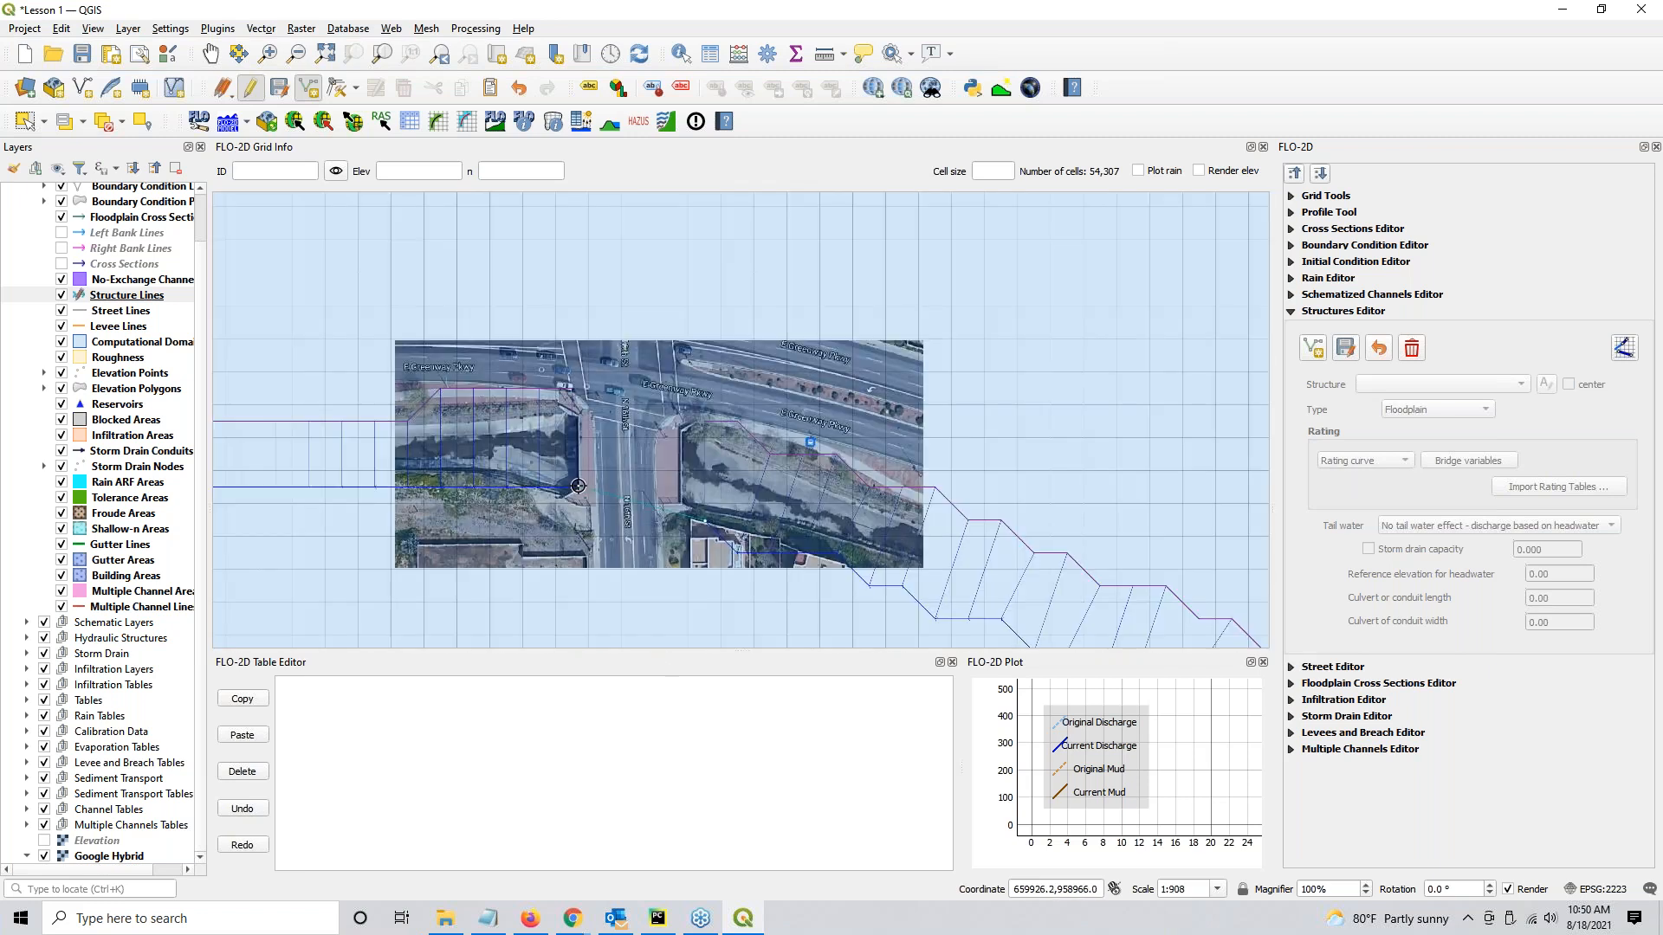
{"action": "left_click_drag", "start_coordinate": [800, 580], "coordinate": [651, 466]}
{"action": "scroll", "coordinate": [655, 455], "scroll_direction": "down", "scroll_amount": 2}
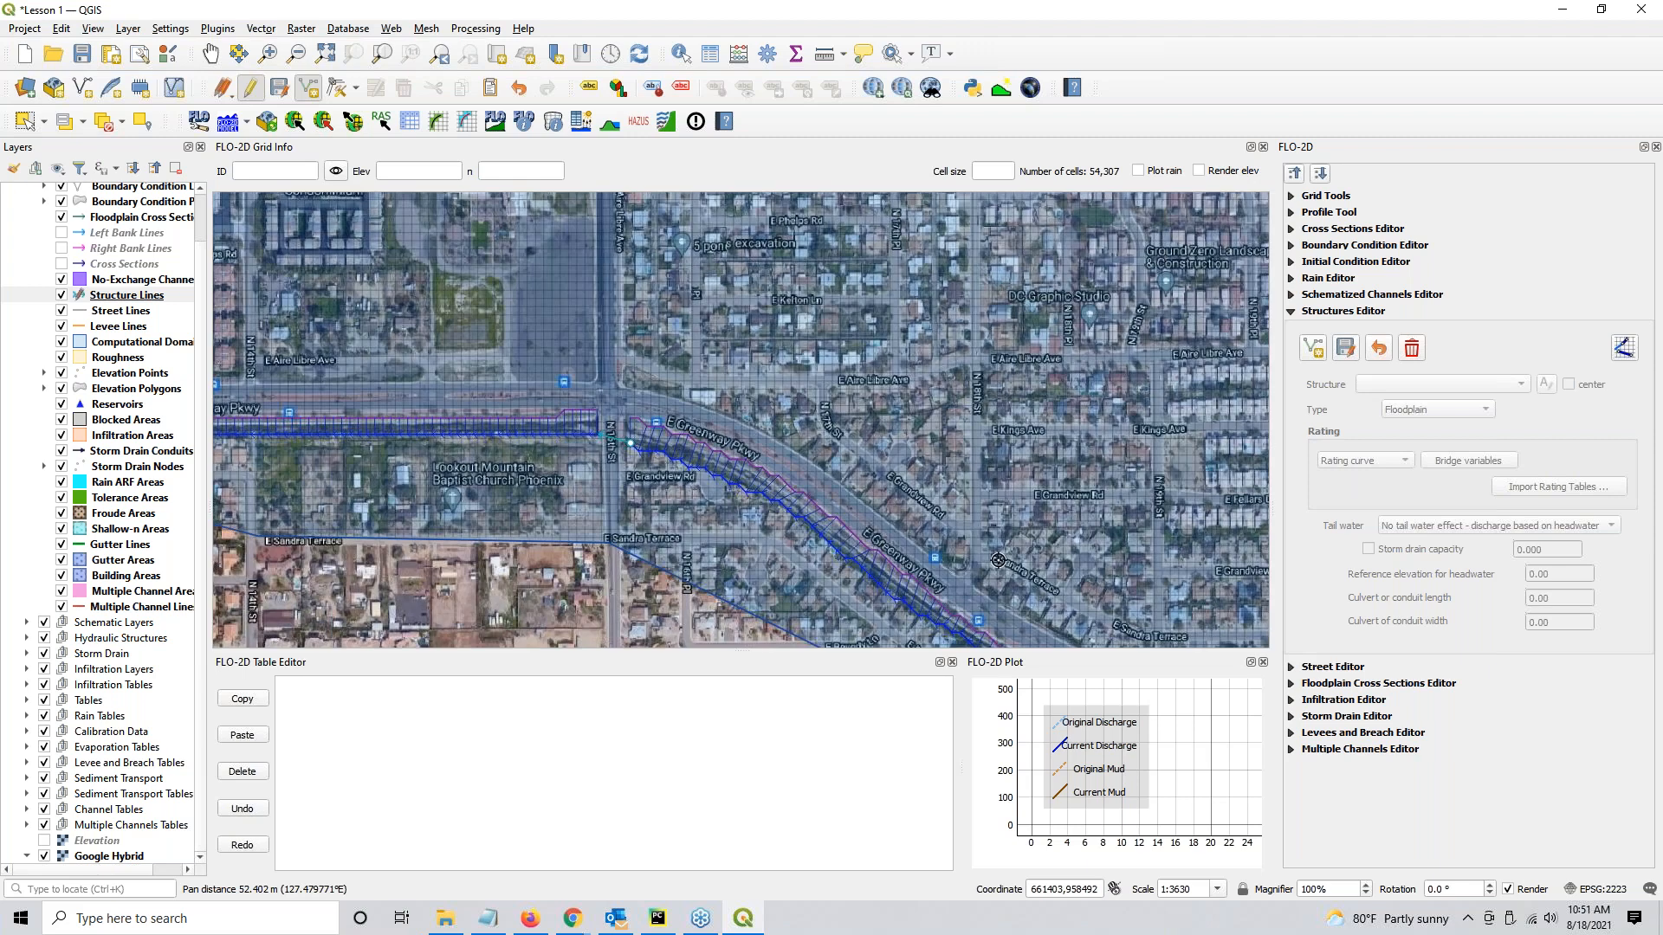
{"action": "left_click_drag", "start_coordinate": [997, 562], "coordinate": [674, 365]}
{"action": "scroll", "coordinate": [674, 366], "scroll_direction": "down", "scroll_amount": 1}
{"action": "key", "text": "ctrl"}
{"action": "key", "text": "ctrl"}
{"action": "left_click", "coordinate": [1344, 356]}
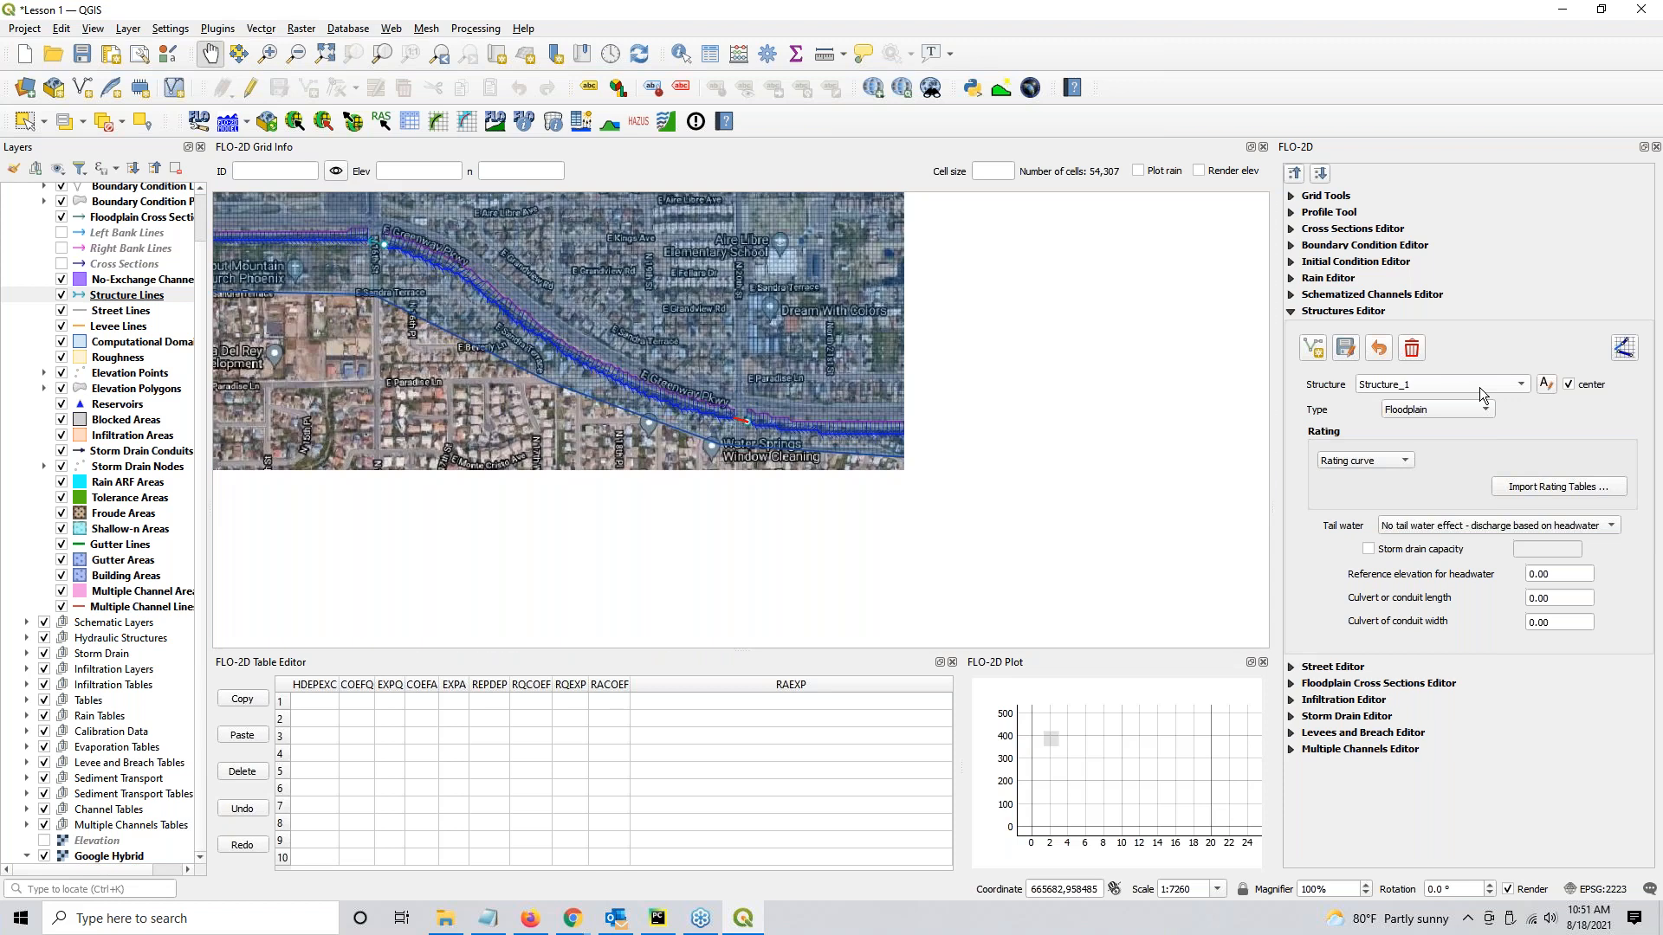
Rename the first structure as Grnway1, checking the name against the rating table files in QGIS Lesson 2's Hydraulic Structures folder.
{"action": "left_click", "coordinate": [1546, 385]}
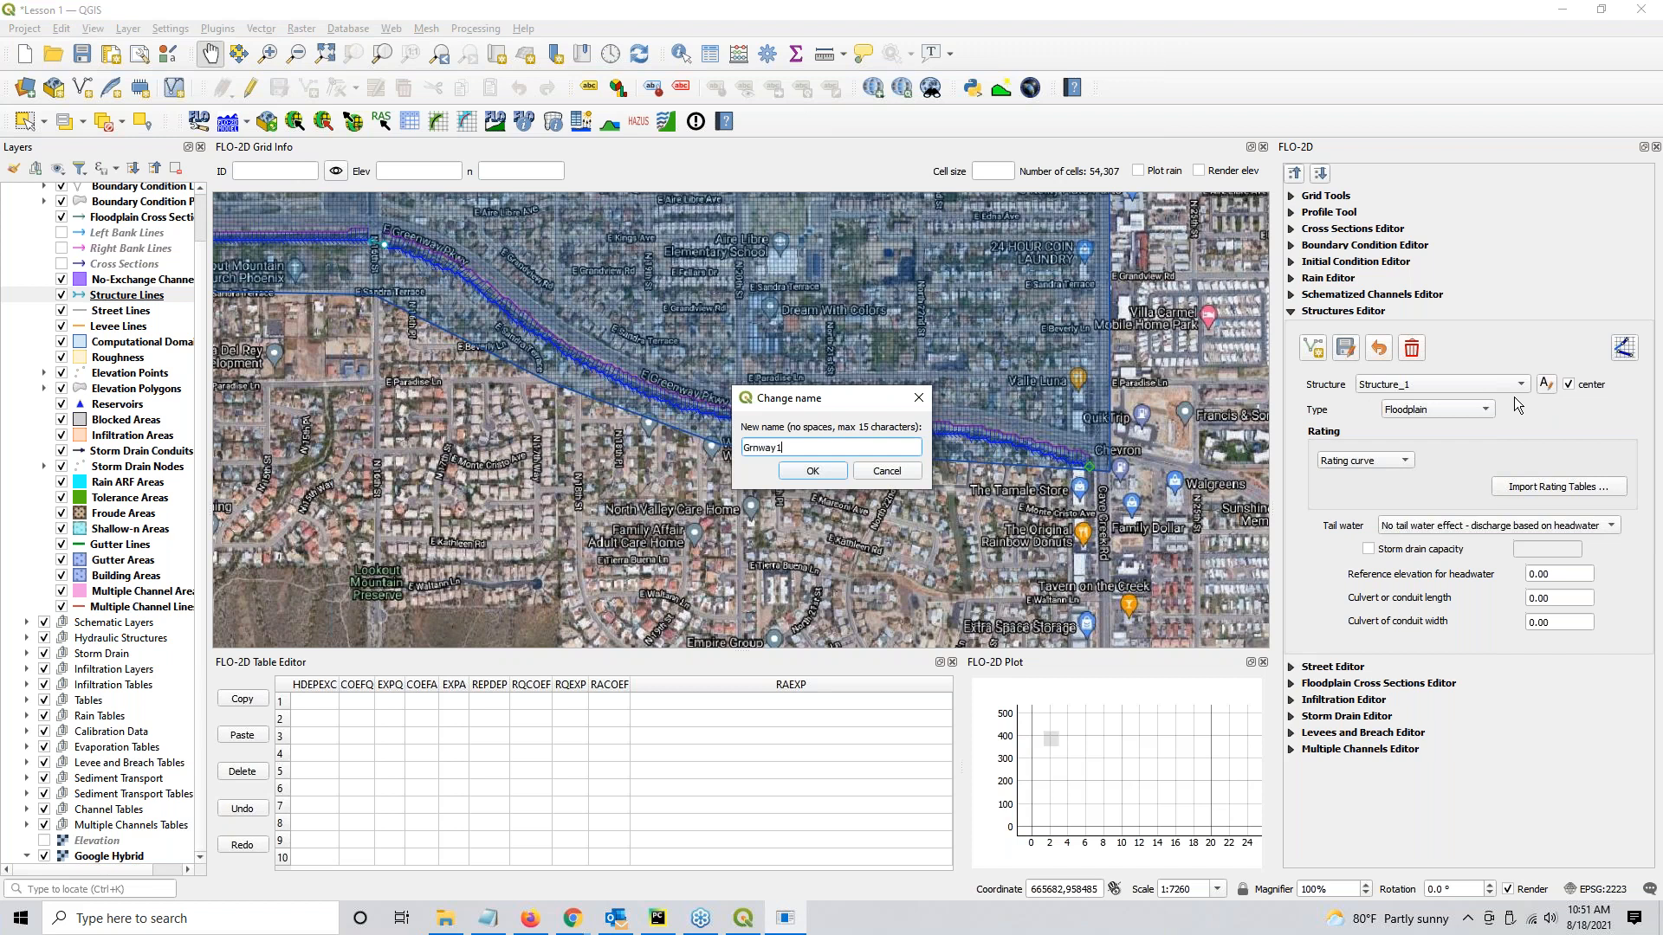
{"action": "key", "text": "ctrl+a"}
{"action": "left_click_drag", "start_coordinate": [1662, 208], "coordinate": [1019, 195]}
{"action": "key", "text": "ctrl"}
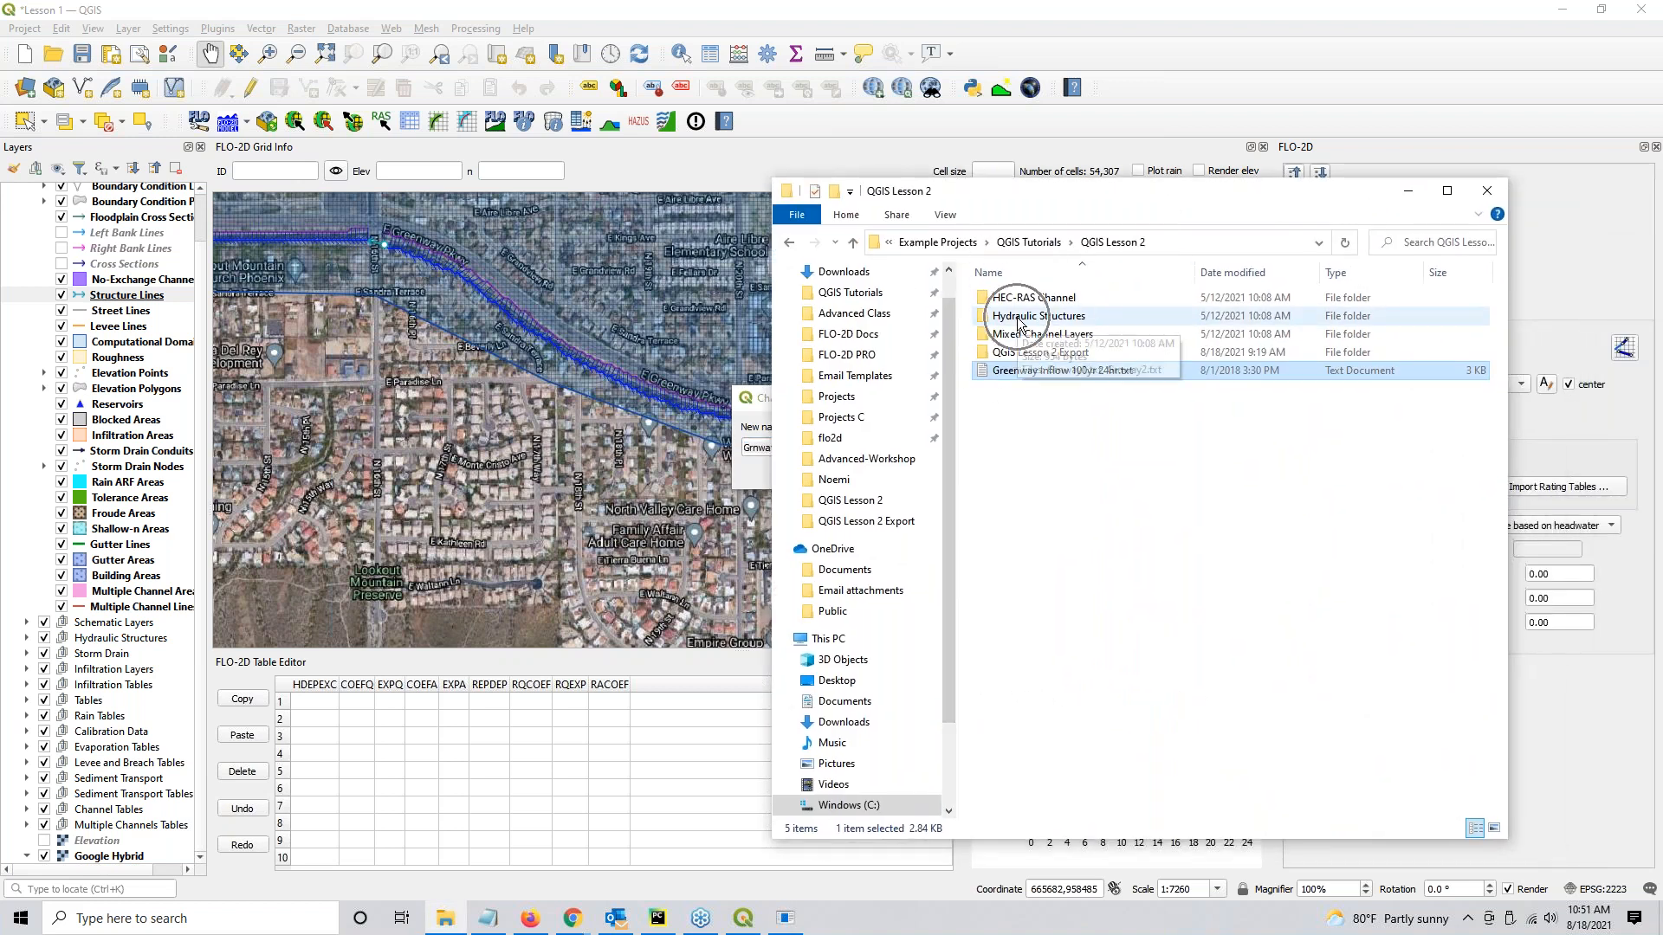
{"action": "double_click", "coordinate": [1019, 321]}
{"action": "left_click_drag", "start_coordinate": [1005, 360], "coordinate": [1009, 283]}
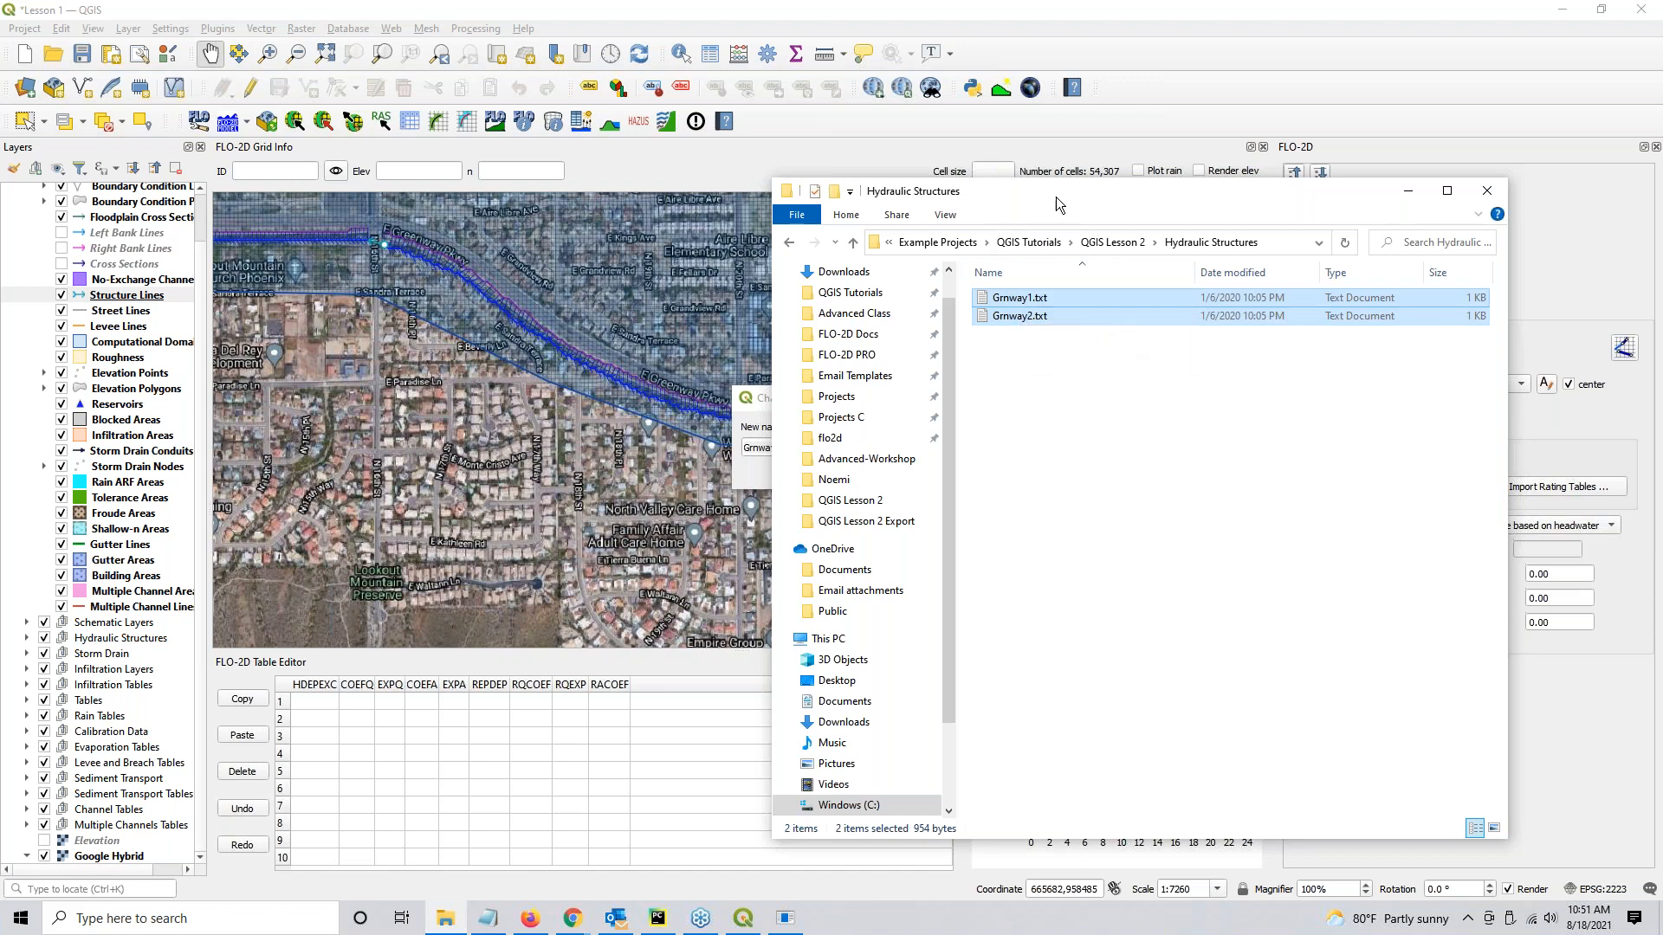
{"action": "left_click_drag", "start_coordinate": [1057, 196], "coordinate": [1662, 177]}
{"action": "left_click", "coordinate": [804, 475]}
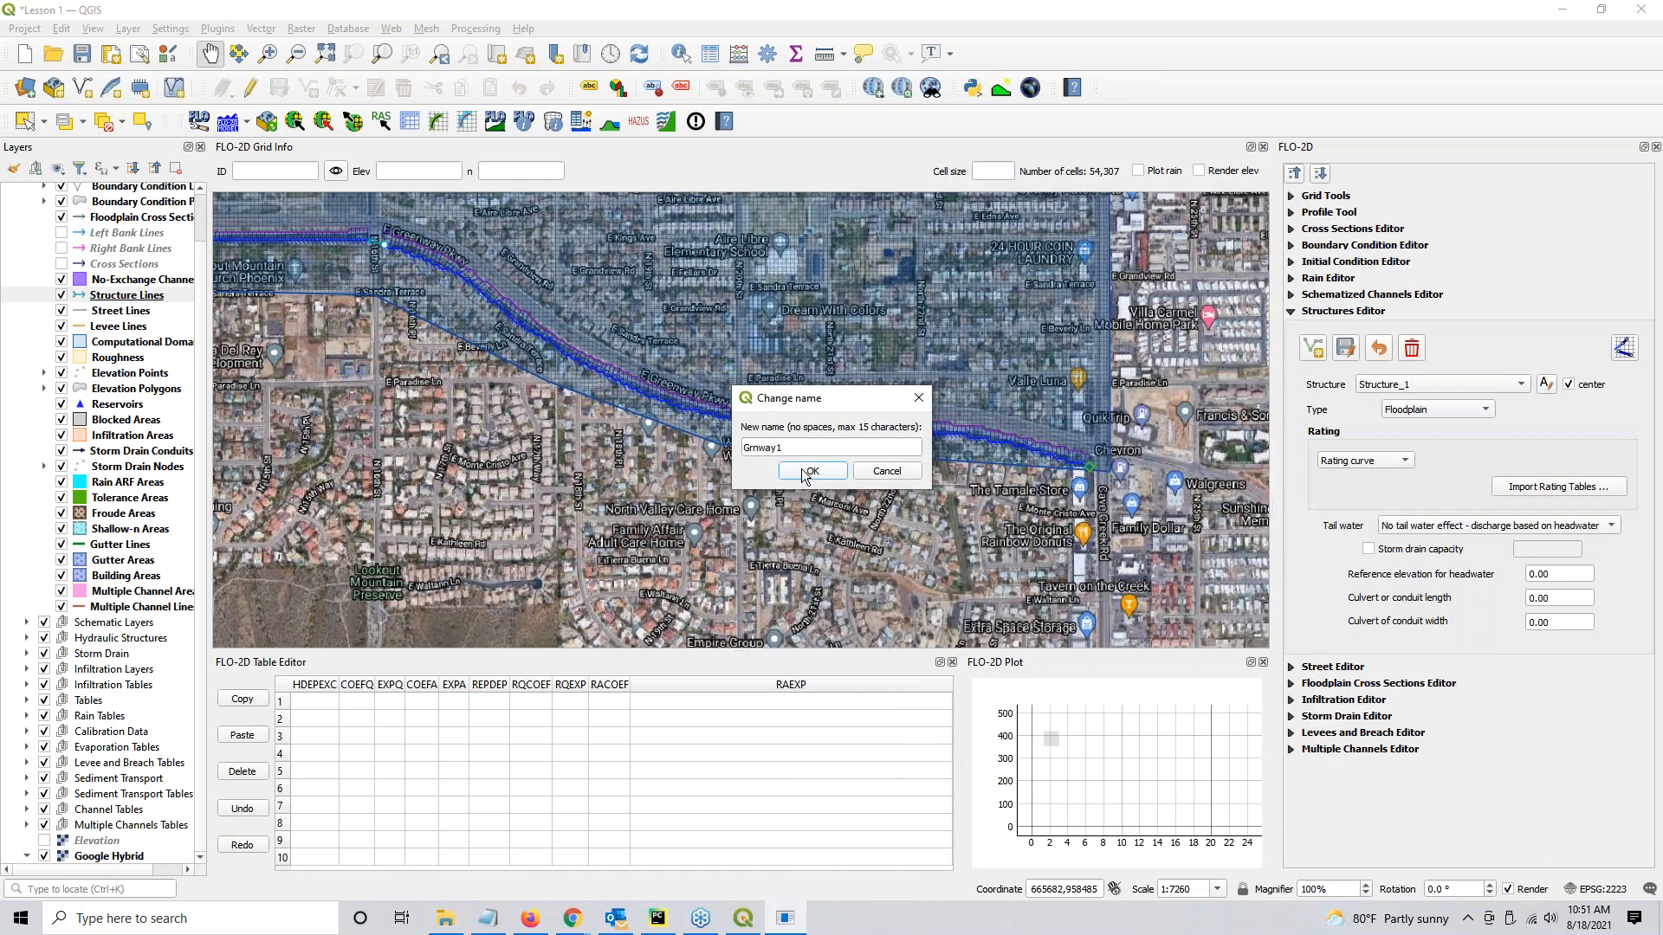
Set the Grnway1 structure's type to Channel and its rating to Rating table.
{"action": "left_click", "coordinate": [1427, 409]}
{"action": "left_click", "coordinate": [1427, 426]}
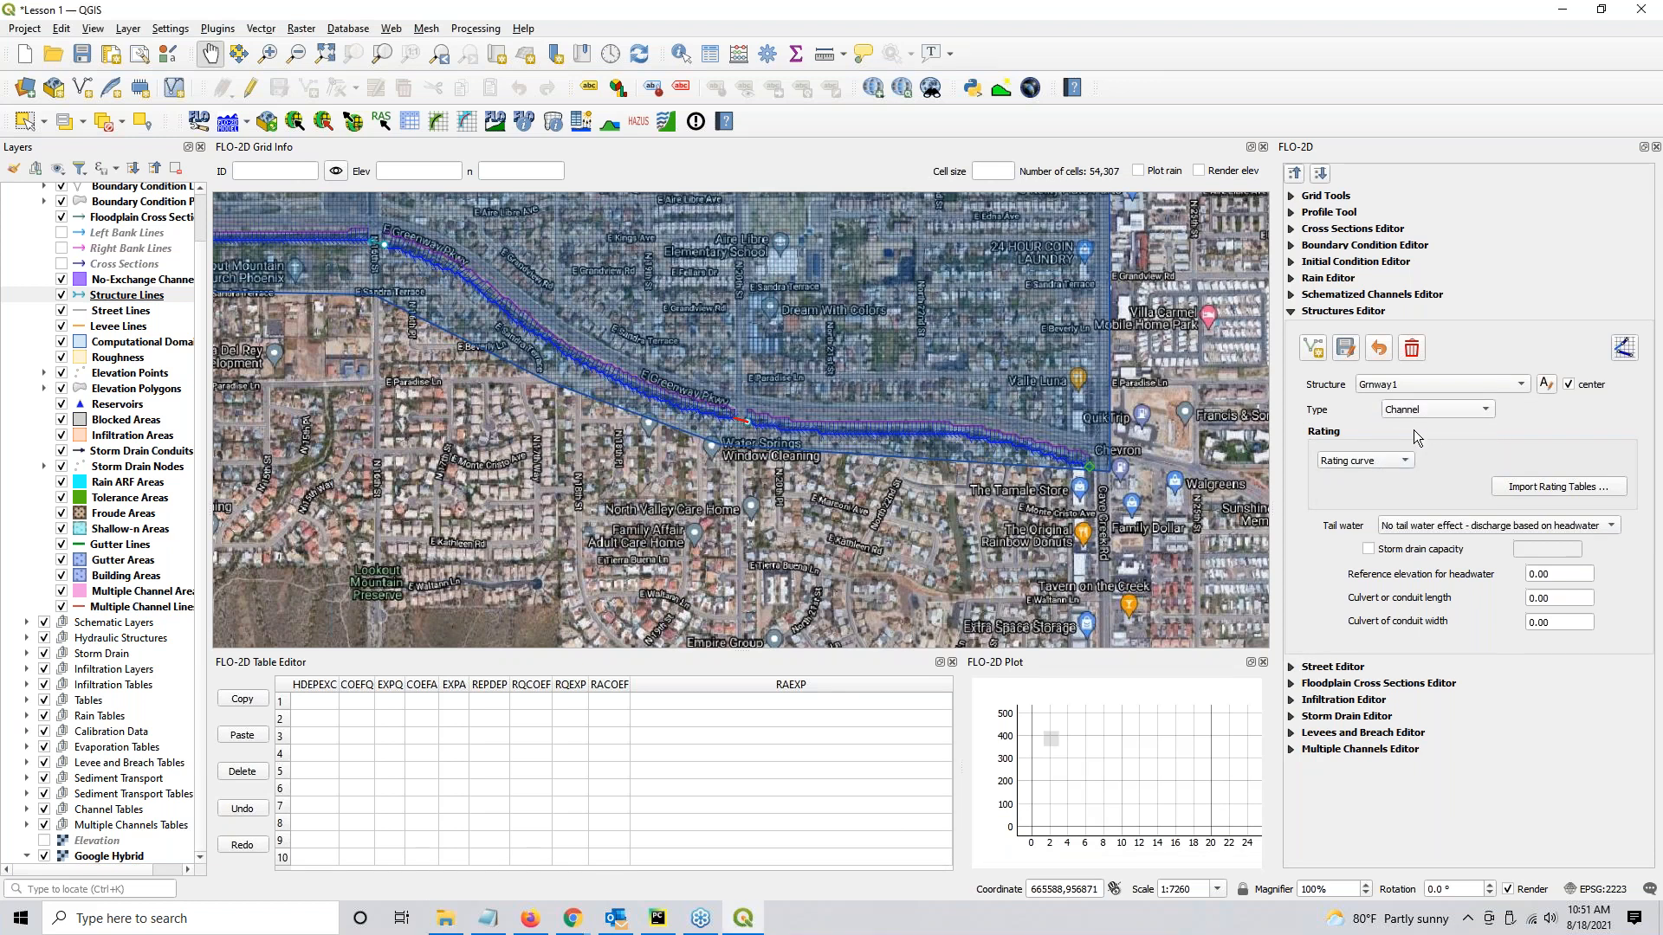
{"action": "left_click", "coordinate": [1407, 459]}
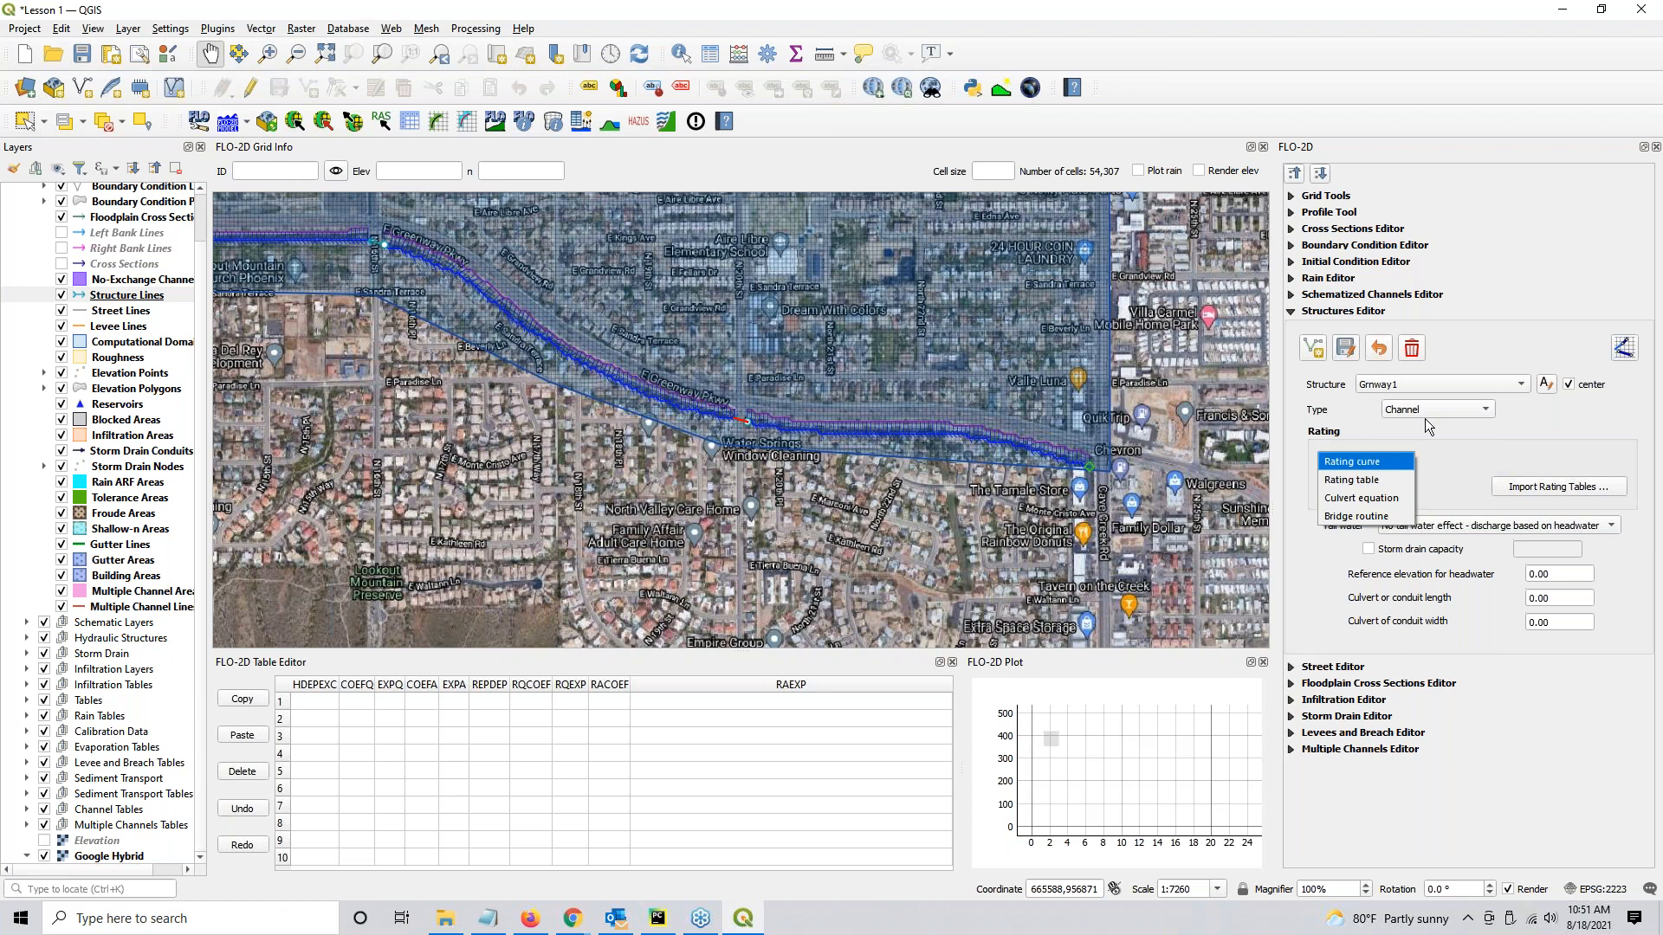
{"action": "left_click", "coordinate": [1379, 481]}
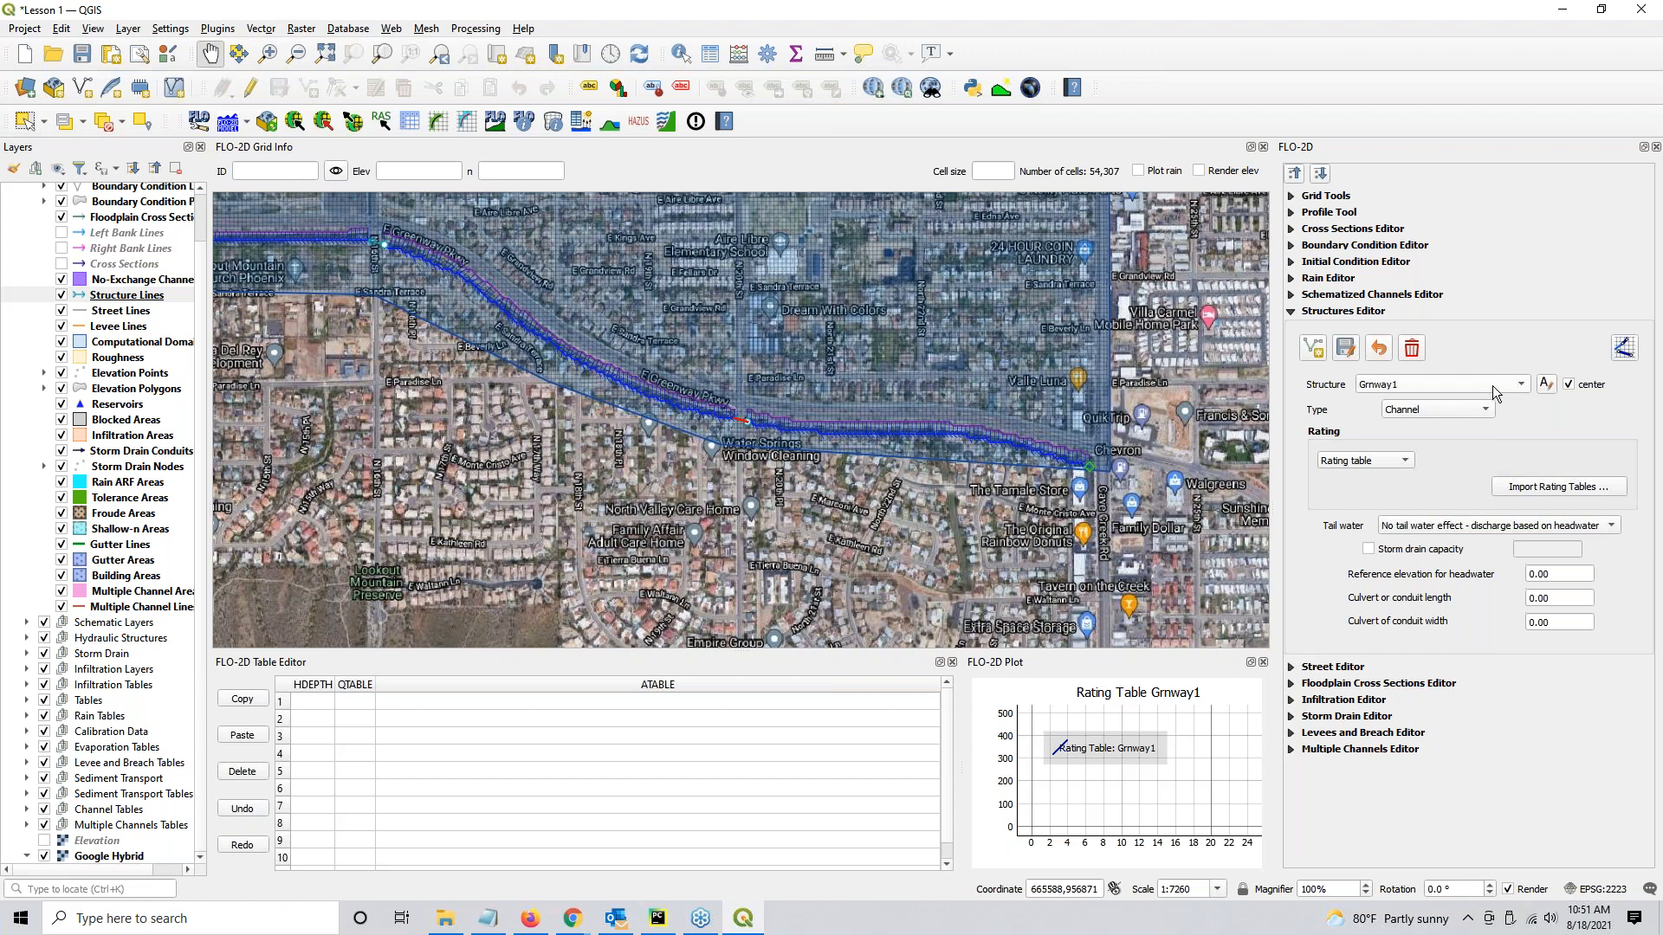
Make Structure_2 the active structure in the Structures Editor.
{"action": "scroll", "coordinate": [1493, 386], "scroll_direction": "down", "scroll_amount": 1}
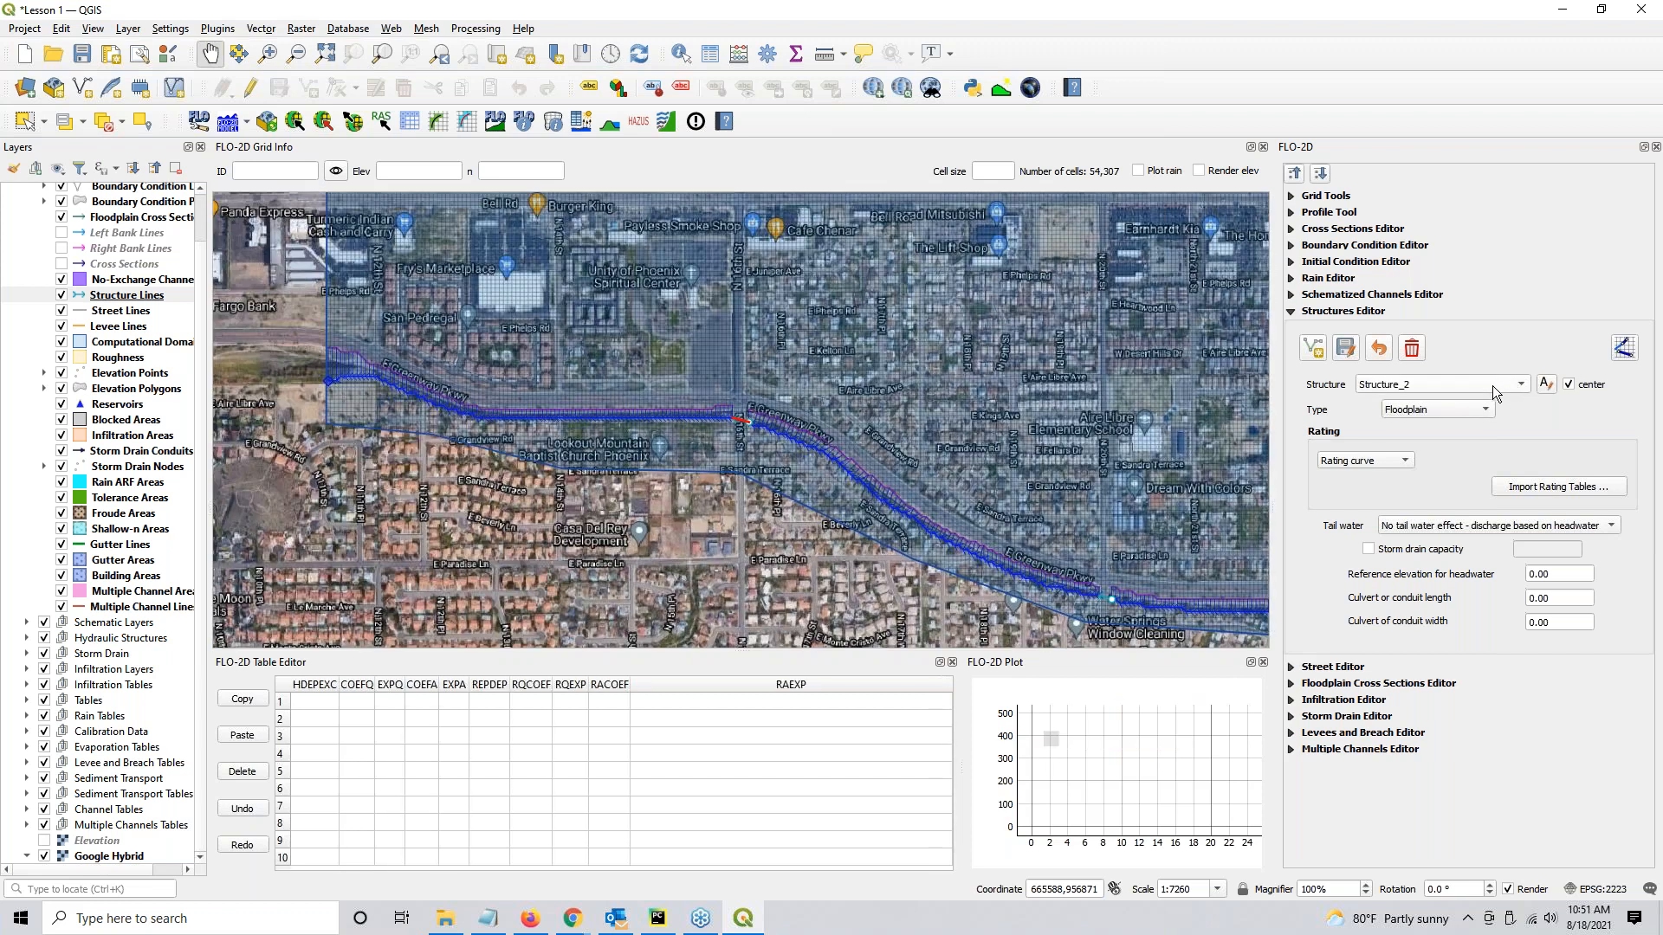
Try to rename Structure_2 as Grnway1.
{"action": "left_click", "coordinate": [1546, 386]}
{"action": "type", "text": "Grnway1"}
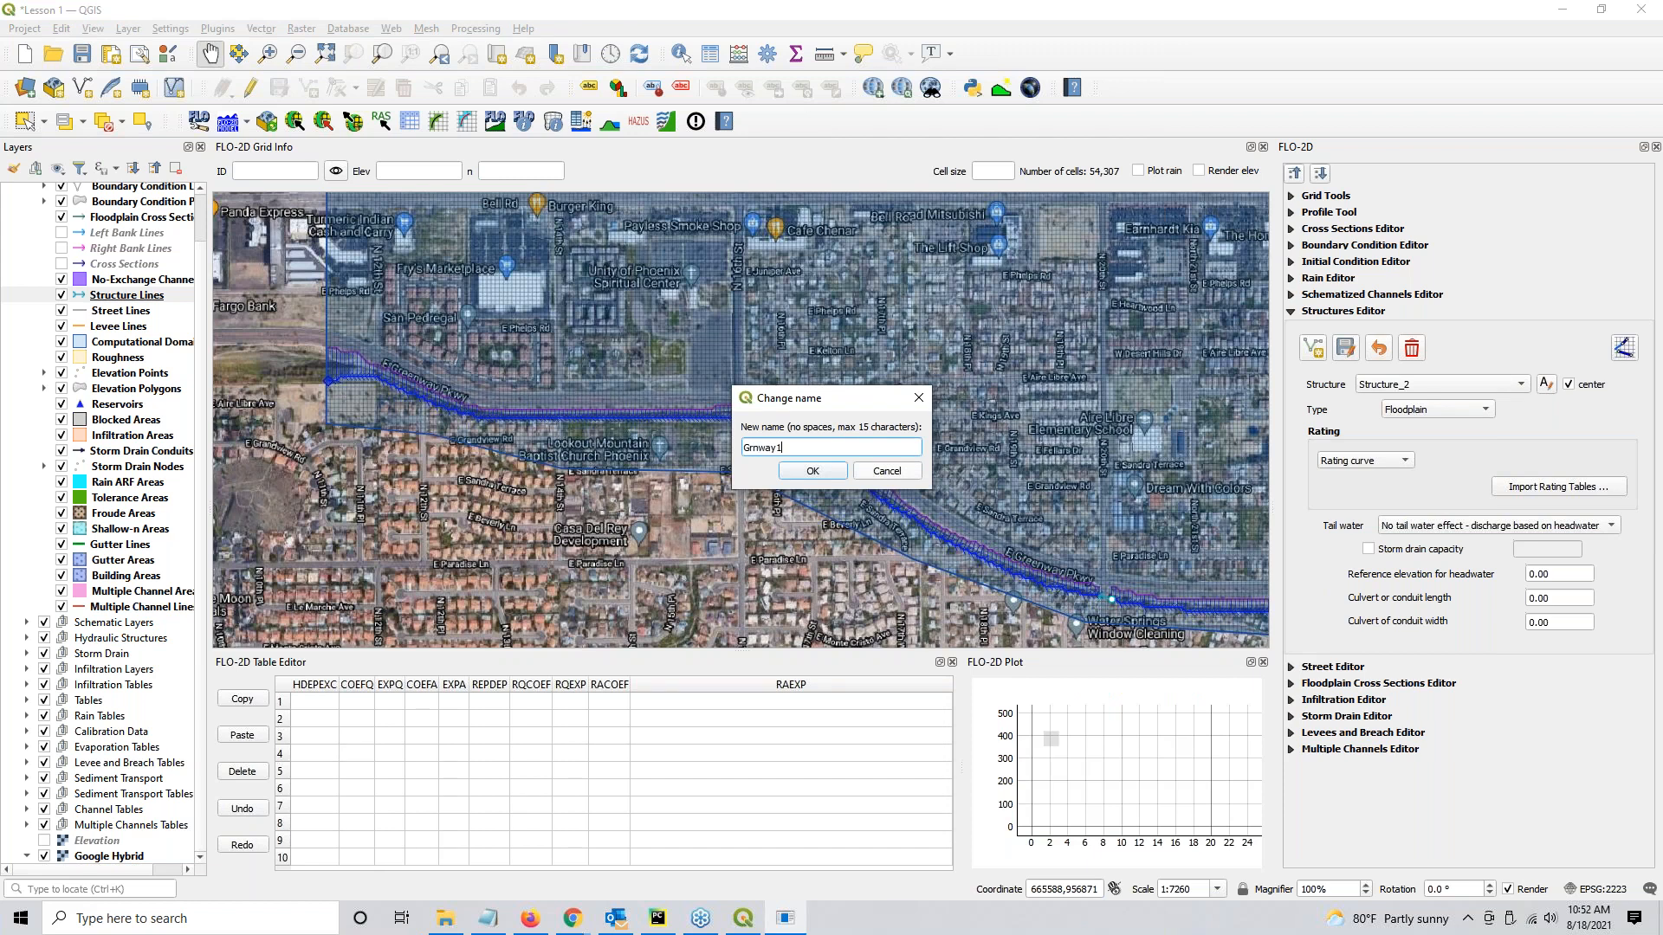
{"action": "key", "text": "Return"}
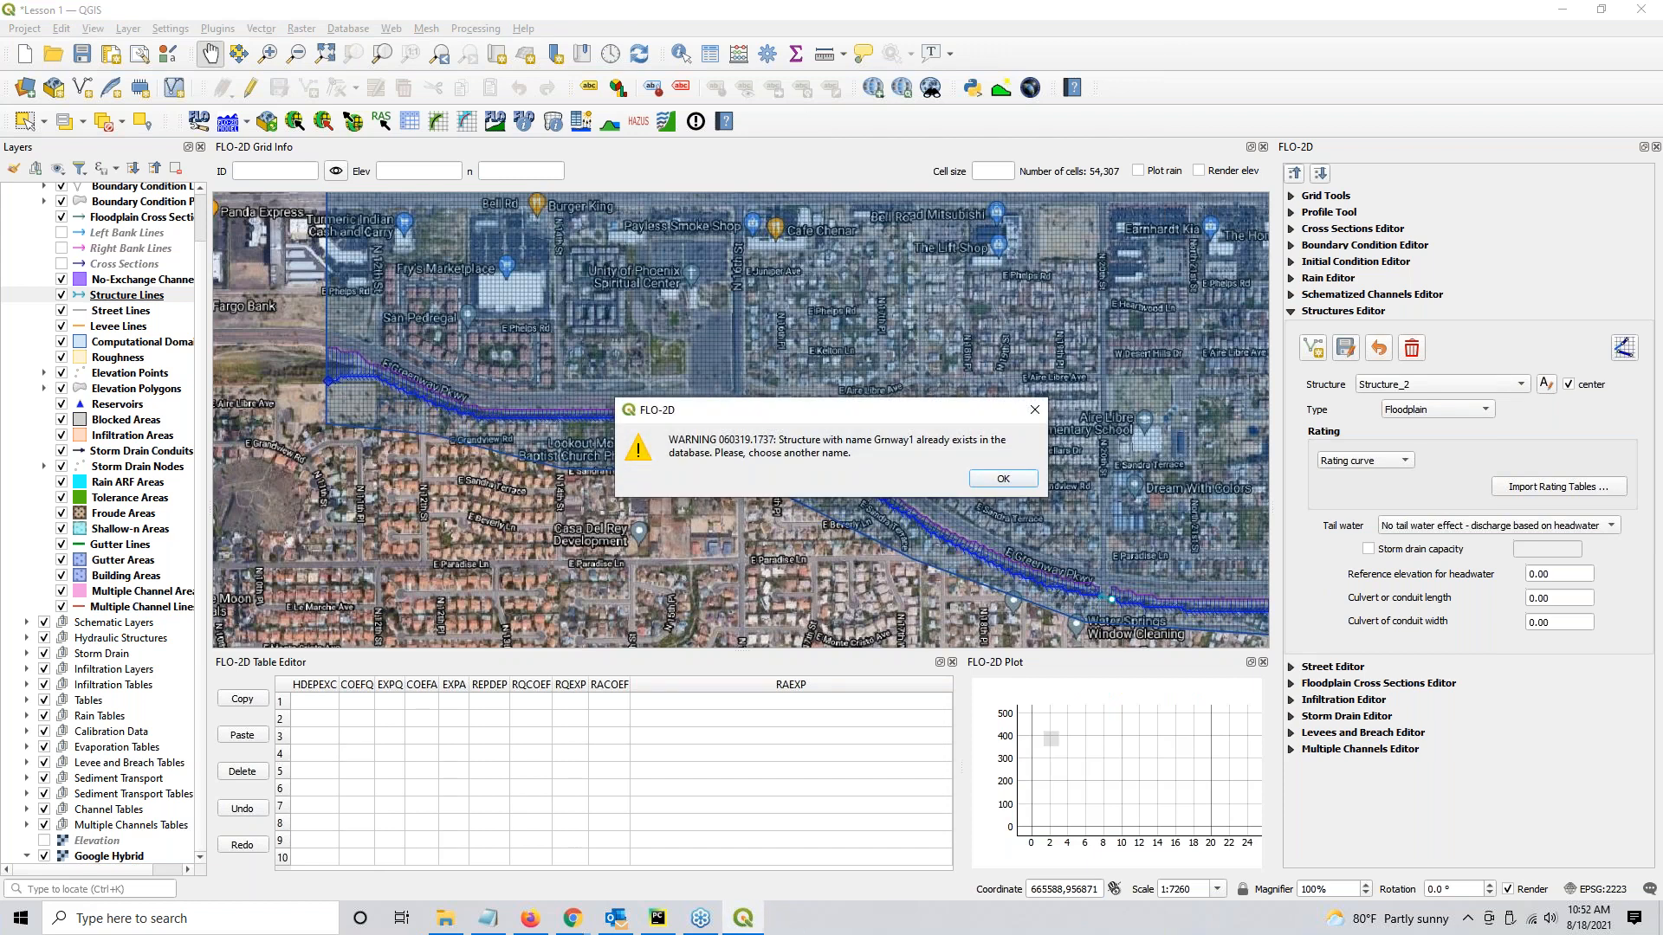
{"action": "key", "text": "Return"}
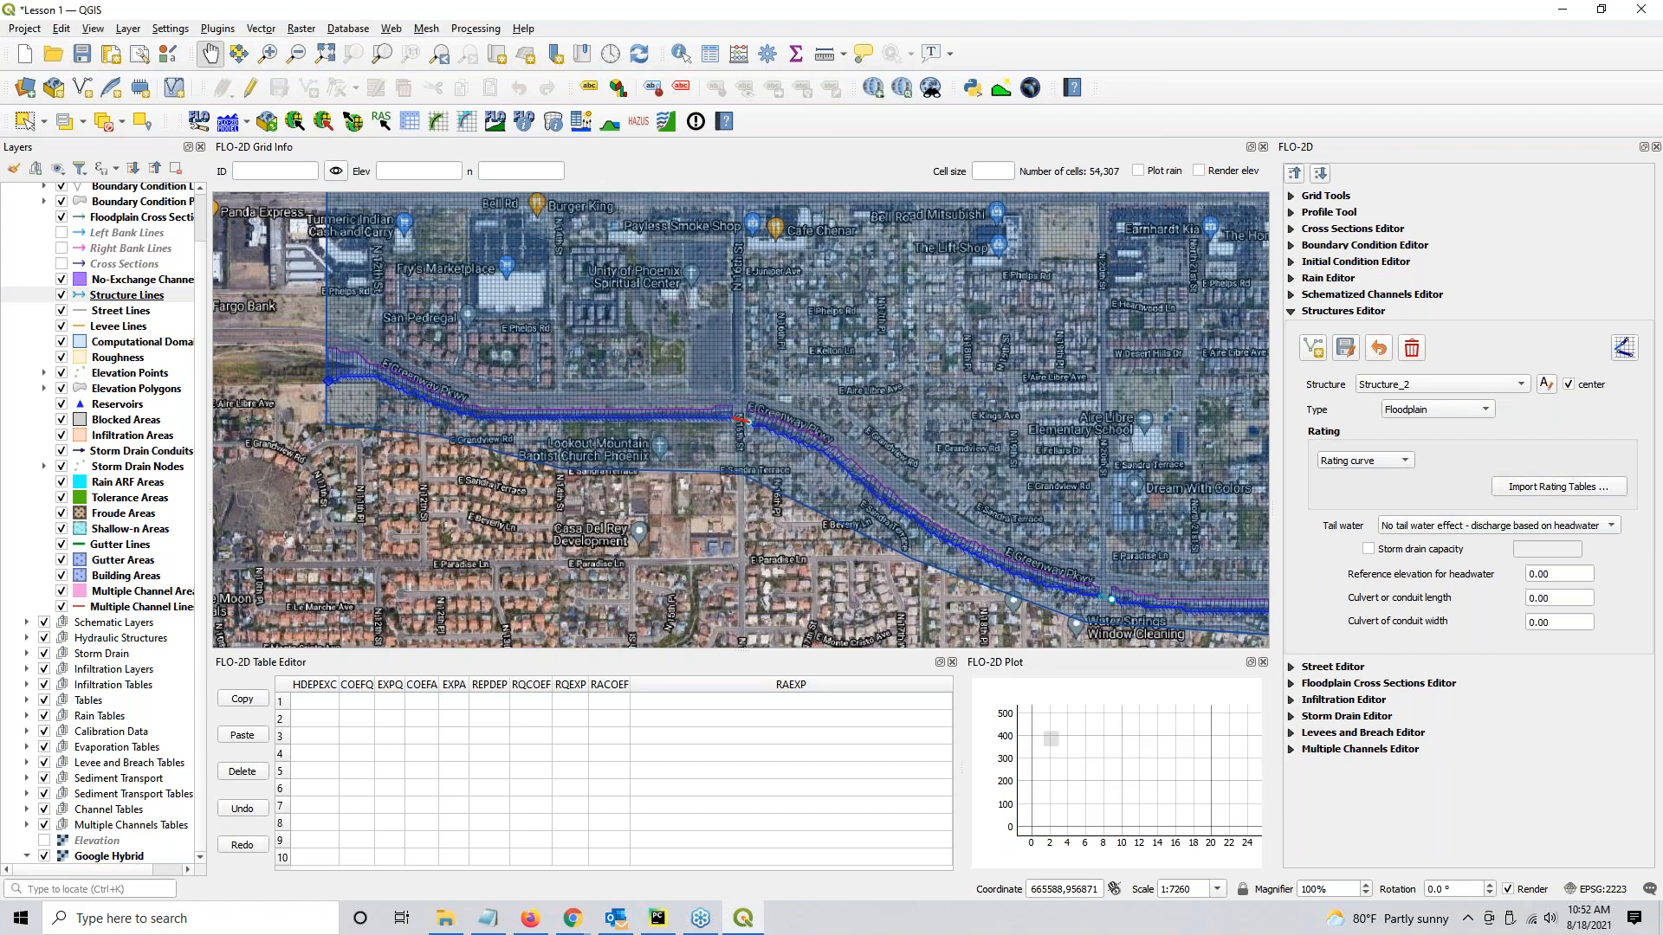
Rename the second structure as Grnway2 and set its type to Channel.
{"action": "left_click", "coordinate": [1546, 384]}
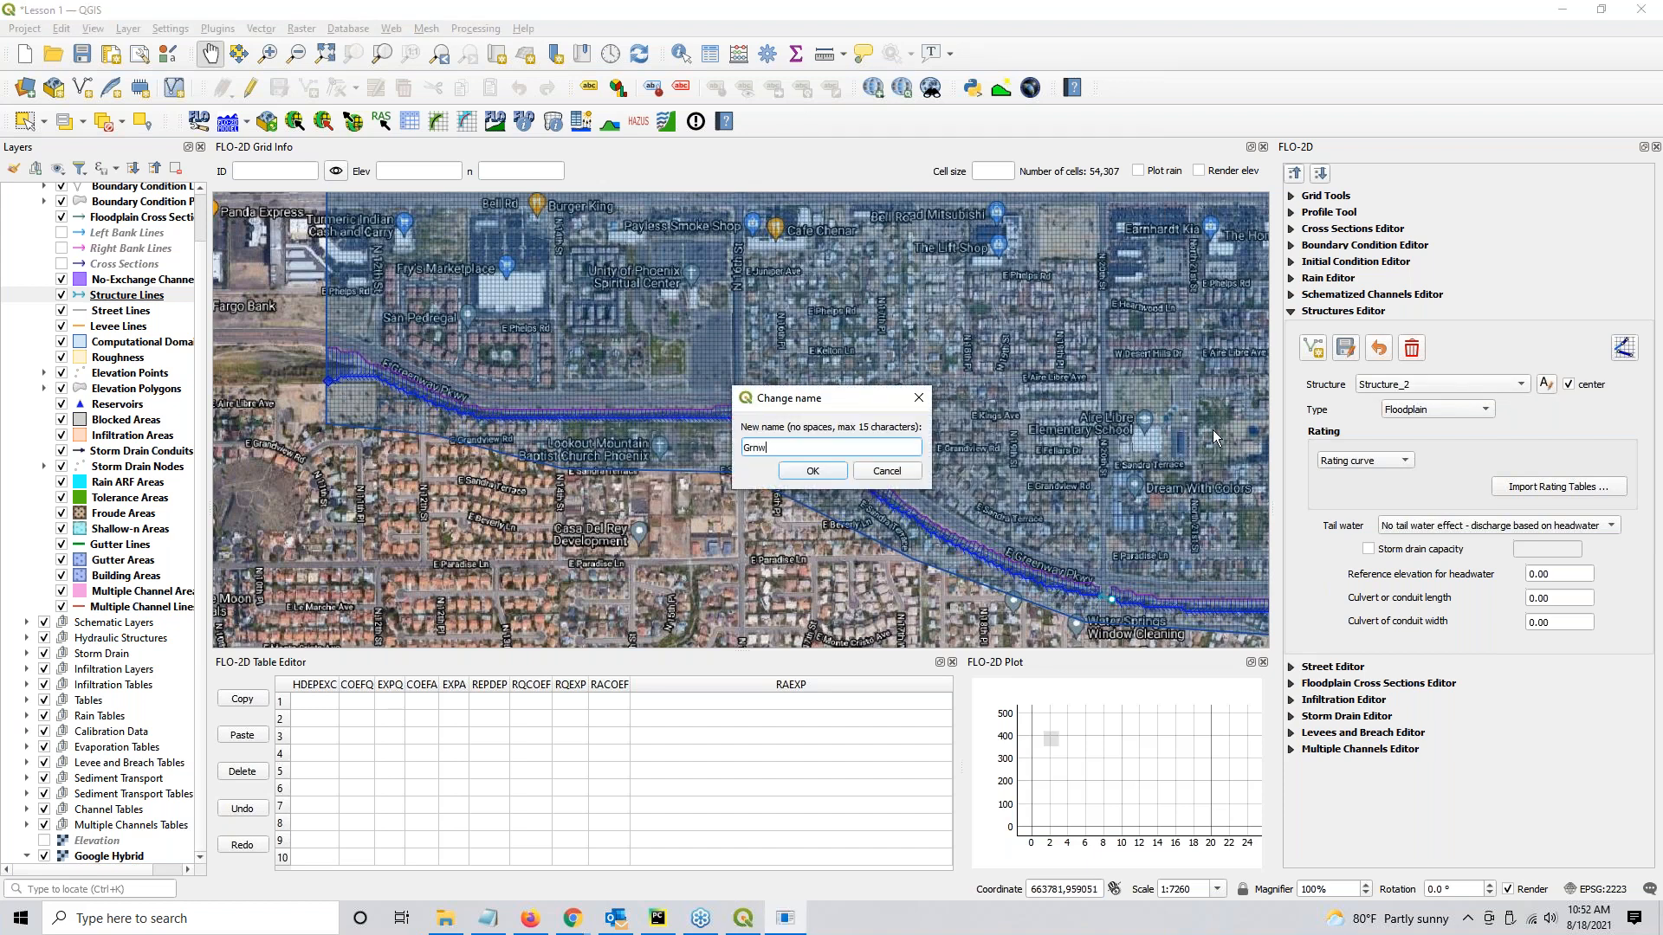
{"action": "key", "text": "Return"}
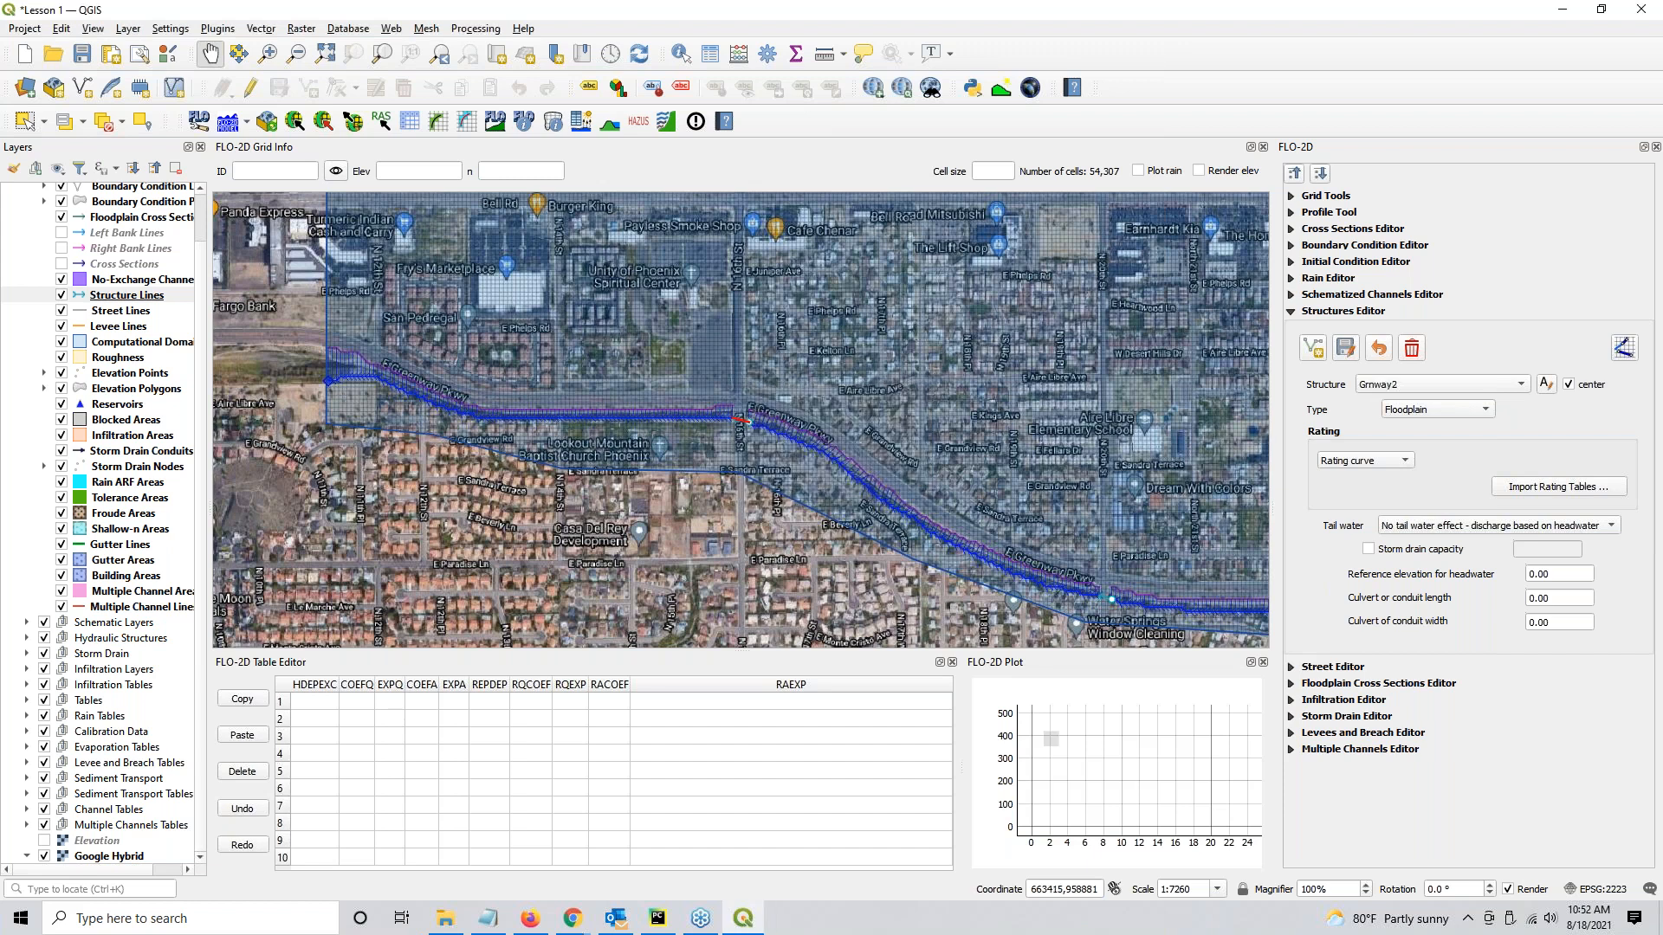
{"action": "scroll", "coordinate": [1416, 383], "scroll_direction": "up", "scroll_amount": 1}
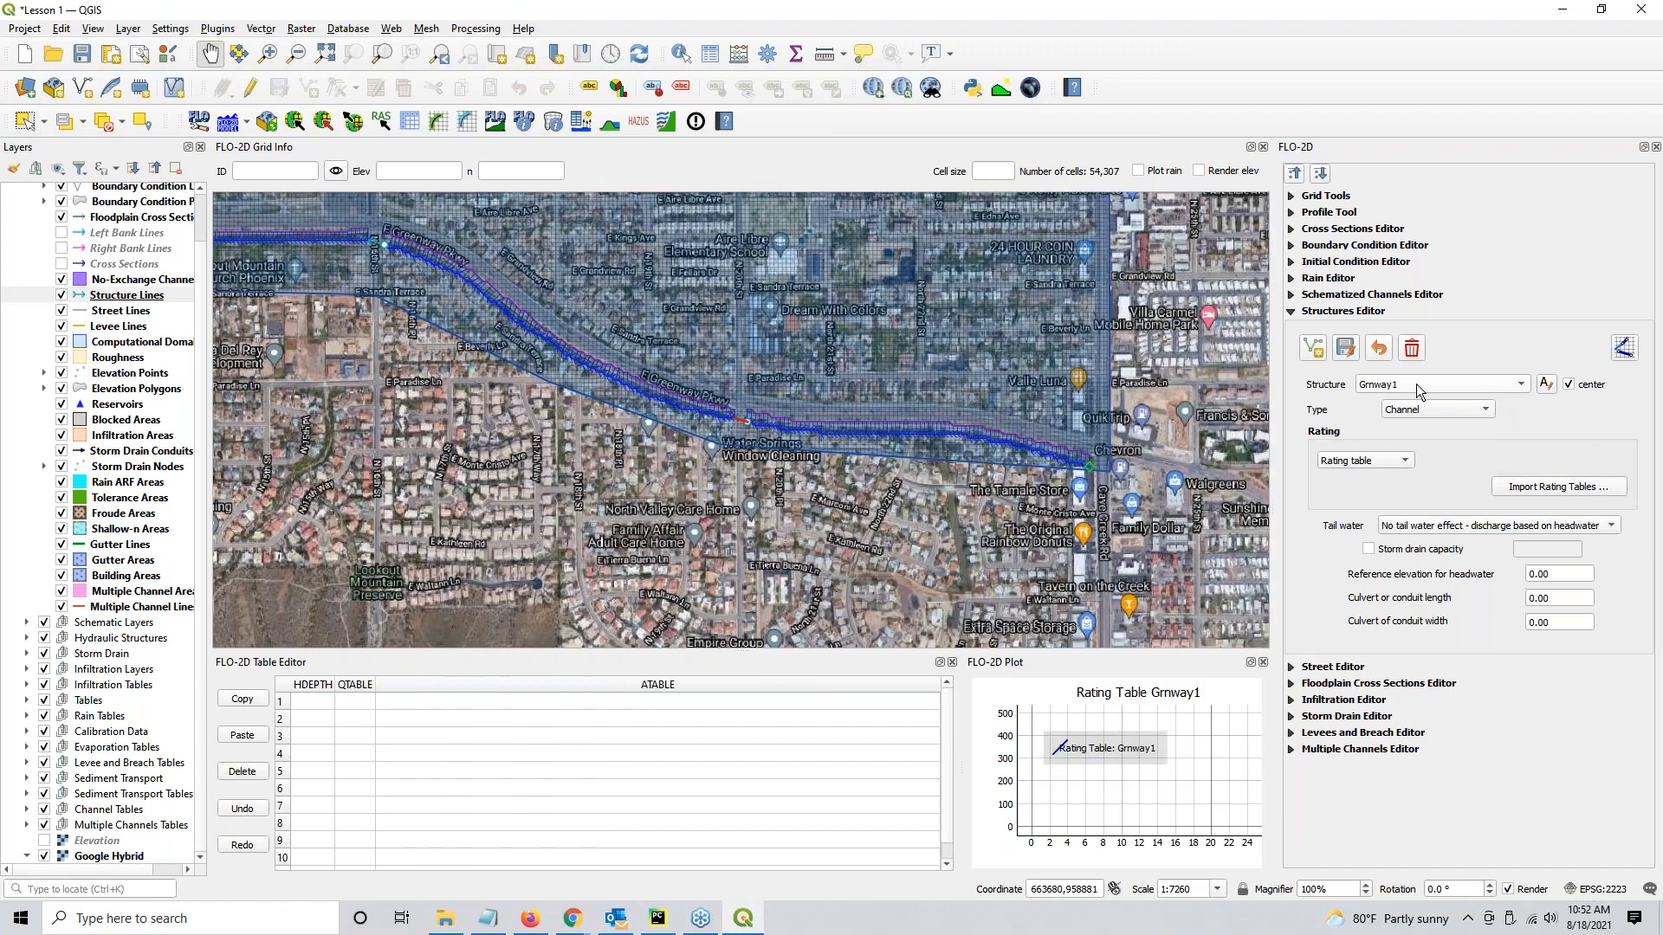
{"action": "scroll", "coordinate": [1416, 383], "scroll_direction": "down", "scroll_amount": 1}
{"action": "left_click", "coordinate": [1423, 414]}
{"action": "left_click", "coordinate": [1424, 426]}
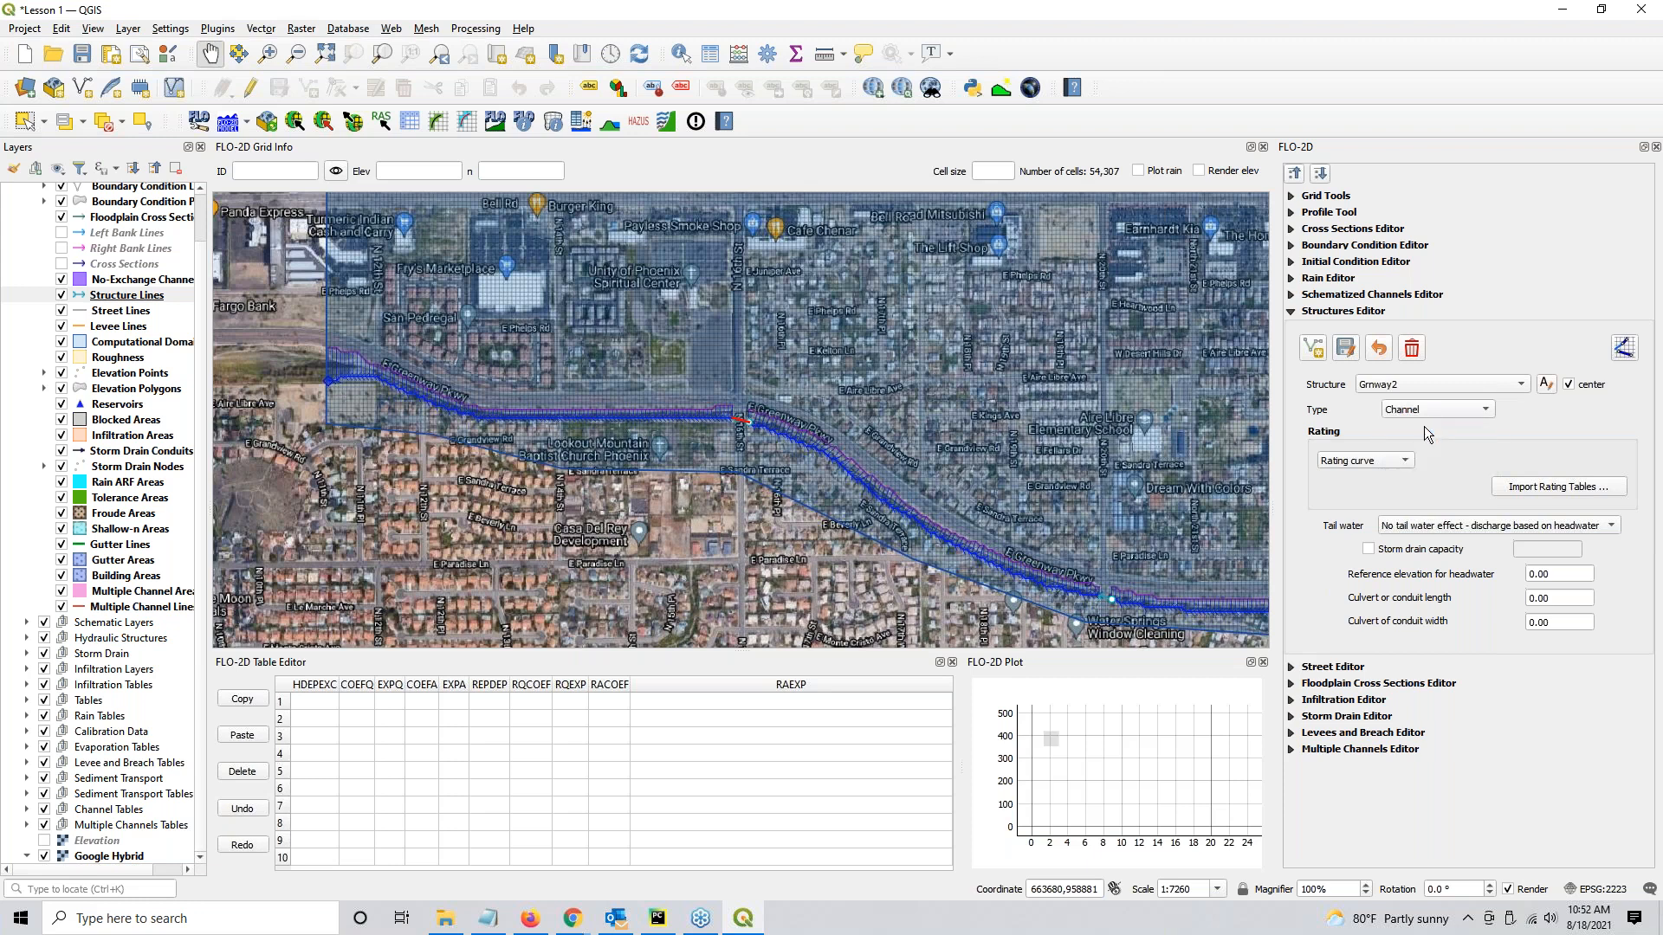
{"action": "scroll", "coordinate": [737, 420], "scroll_direction": "up", "scroll_amount": 3}
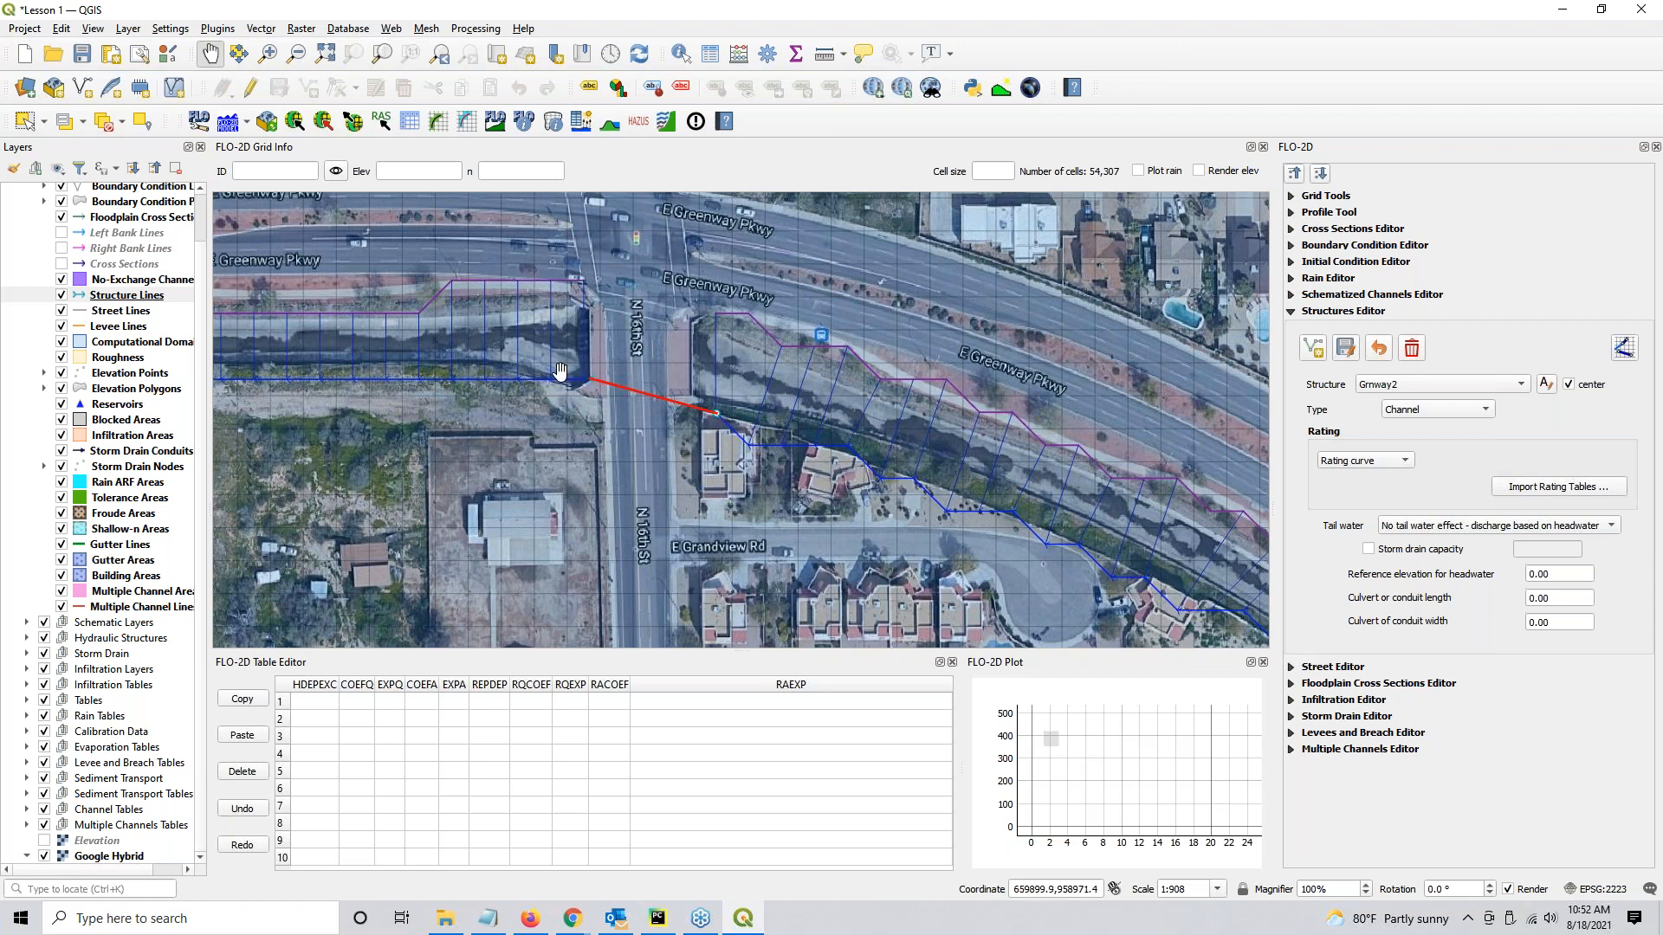
{"action": "left_click", "coordinate": [1409, 413]}
{"action": "left_click", "coordinate": [1404, 414]}
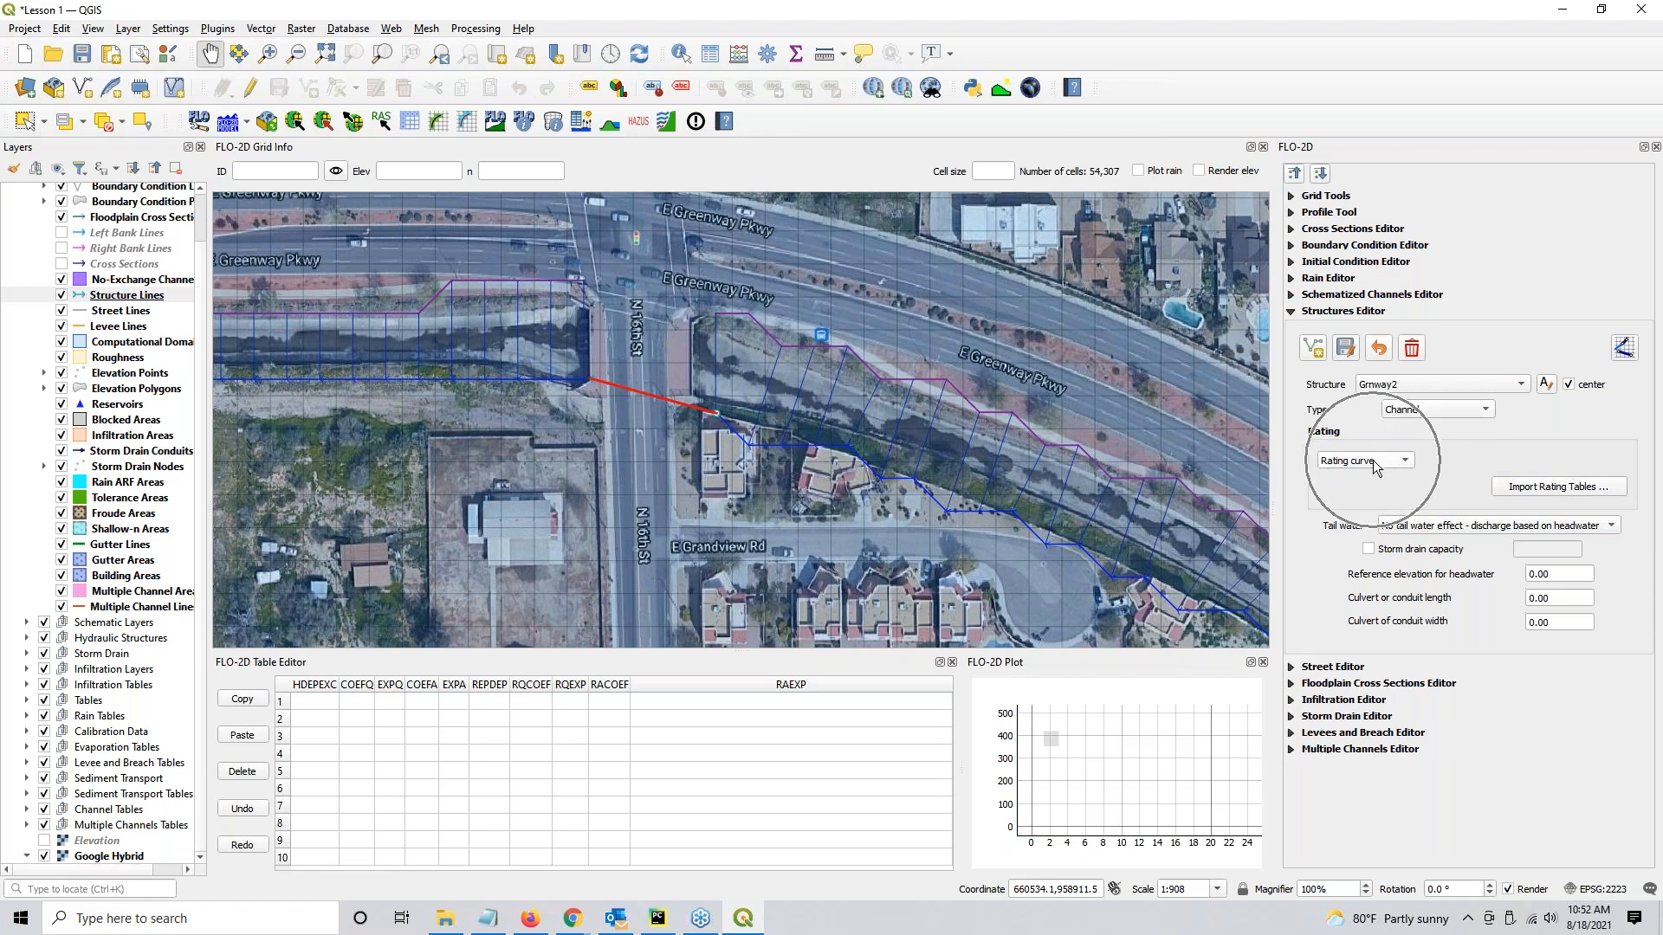
Import the rating tables Grnway1.txt and Grnway2.txt, agreeing to change Grnway2's rating type to rating table.
{"action": "left_click", "coordinate": [1393, 462]}
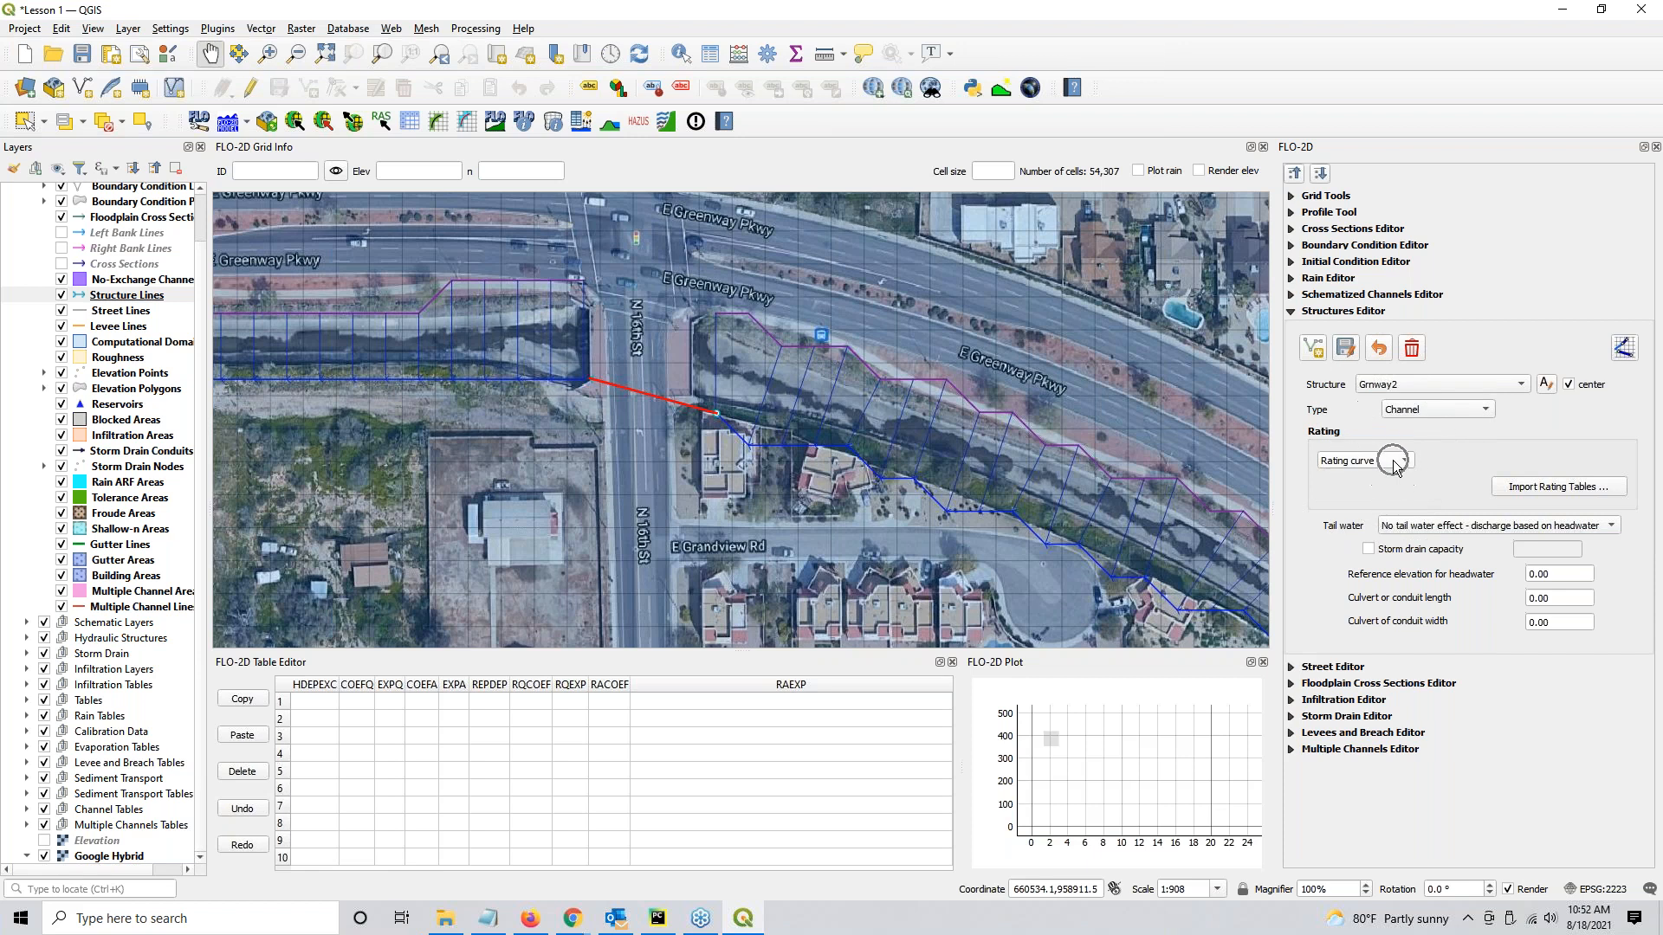
{"action": "left_click", "coordinate": [1541, 487]}
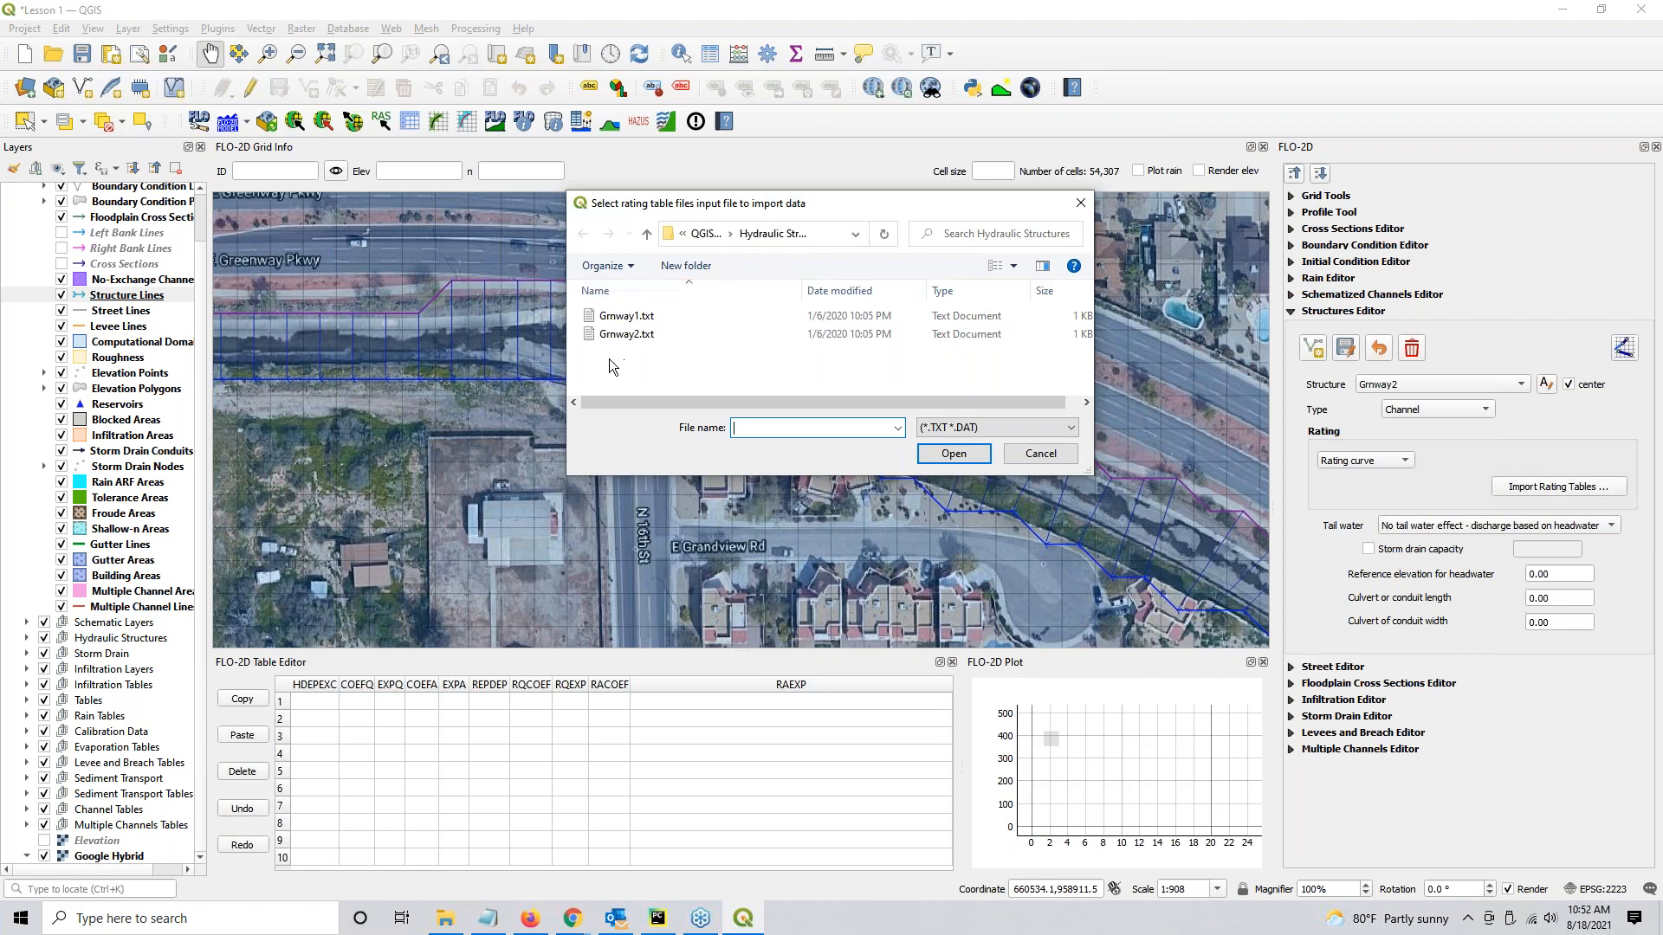
{"action": "left_click_drag", "start_coordinate": [610, 350], "coordinate": [617, 312]}
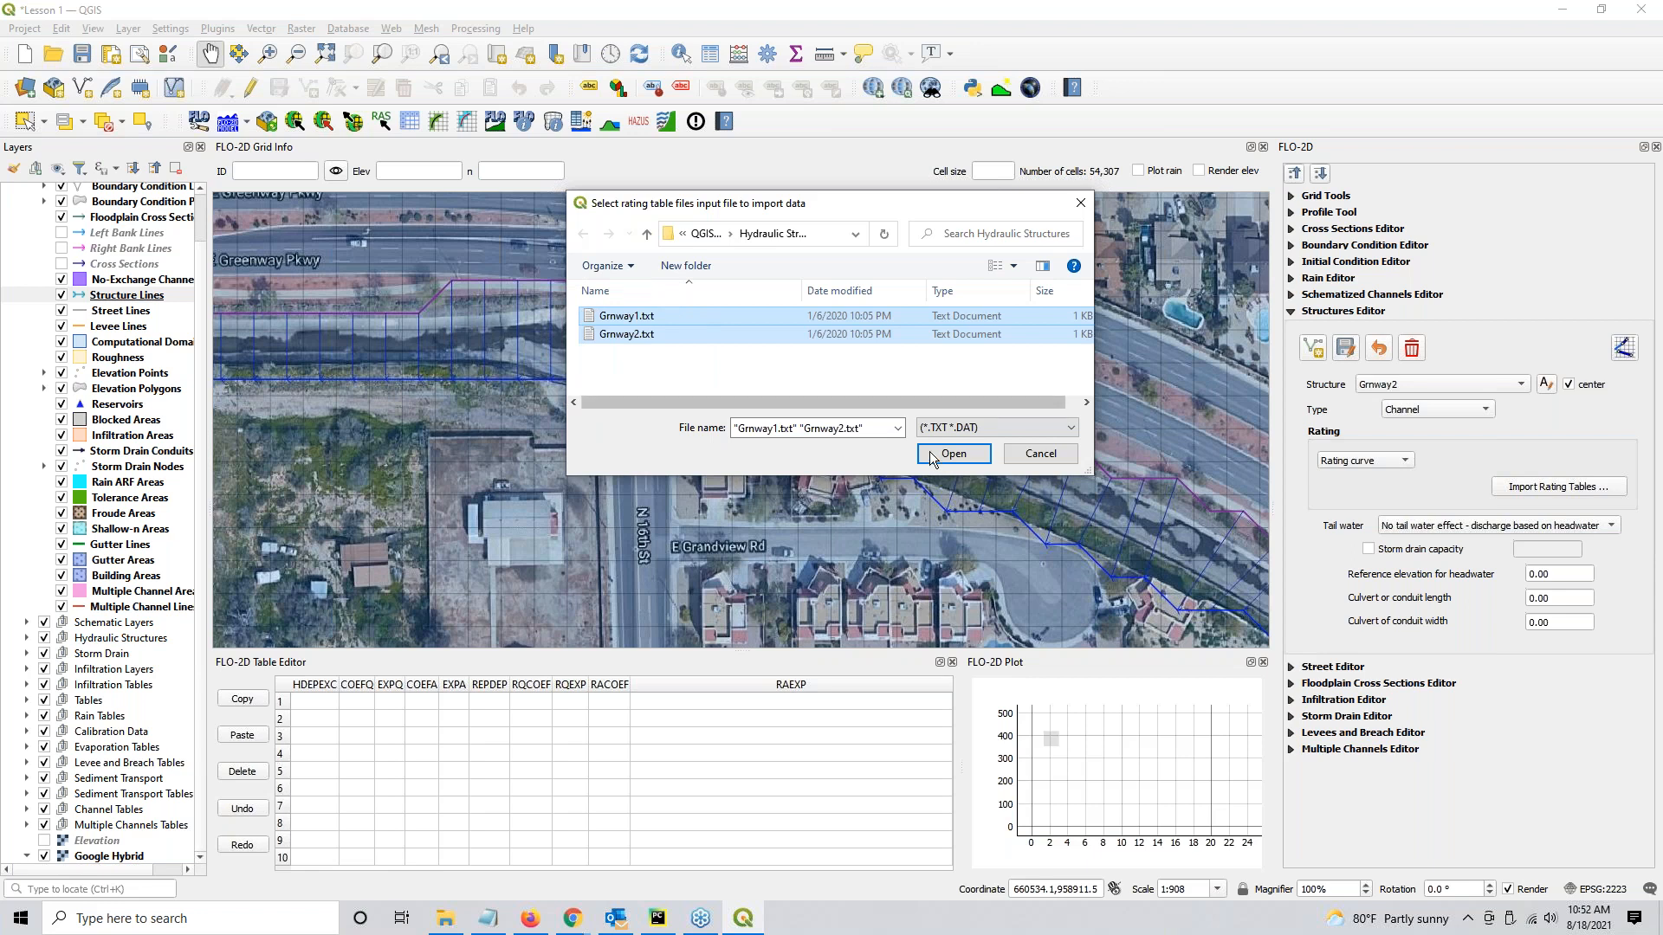
{"action": "left_click", "coordinate": [951, 455]}
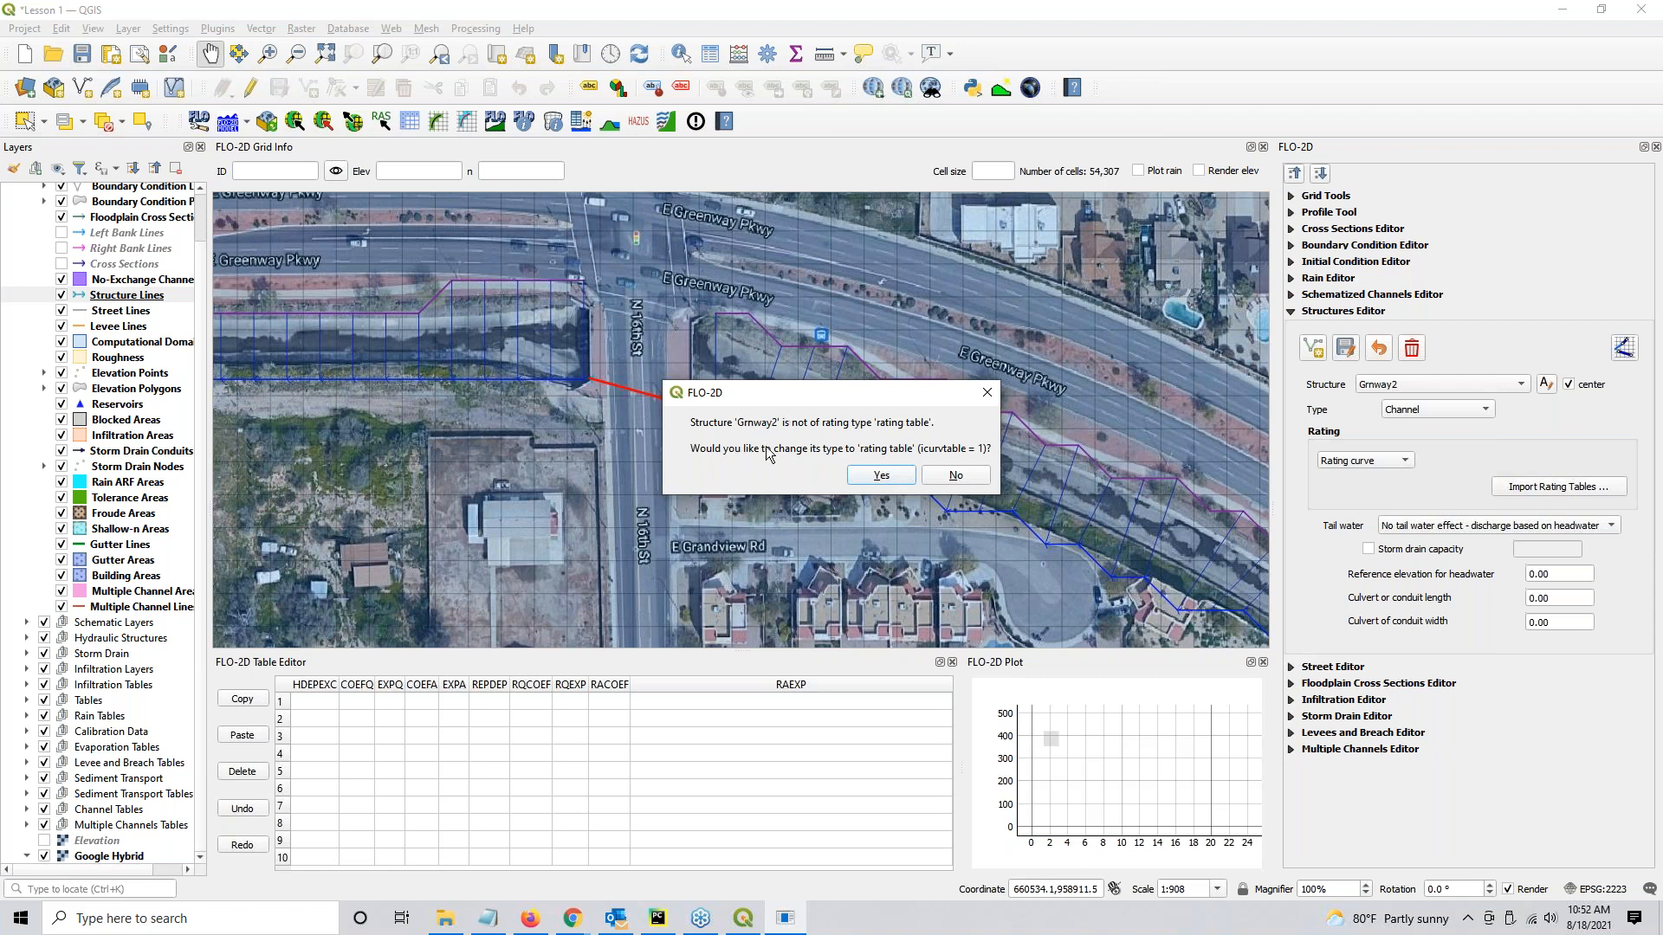
{"action": "left_click", "coordinate": [881, 475]}
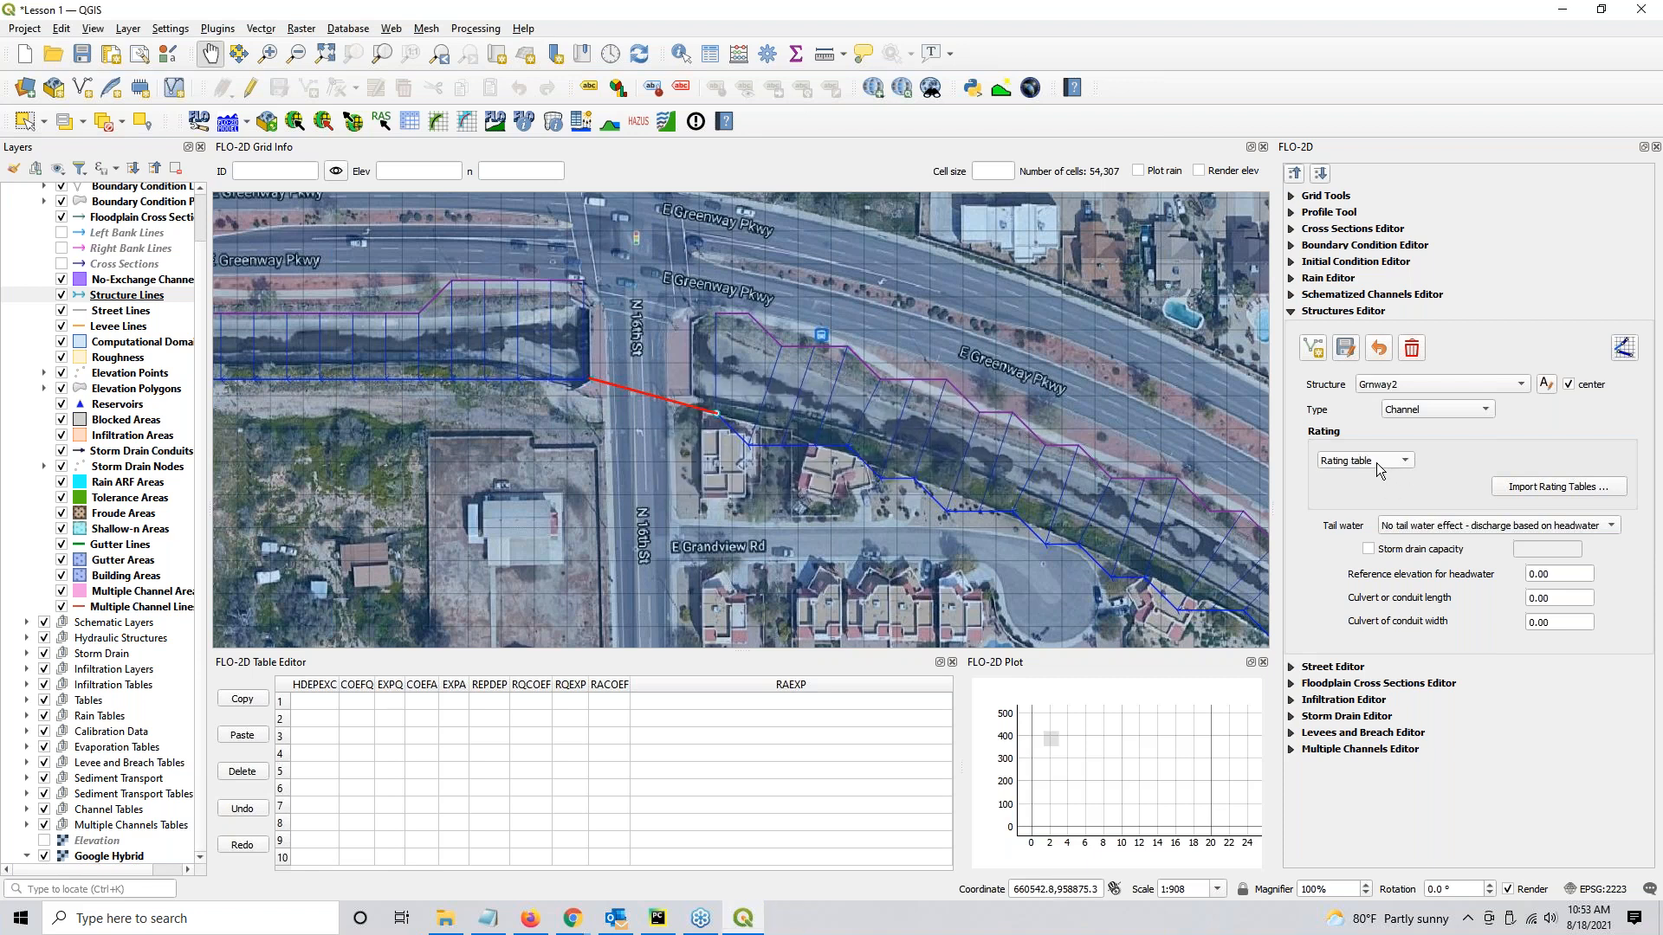
Switch away from Grnway2 and back to refresh its imported rating table and plot for inspection.
{"action": "key", "text": "ctrl"}
{"action": "scroll", "coordinate": [1391, 383], "scroll_direction": "up", "scroll_amount": 1}
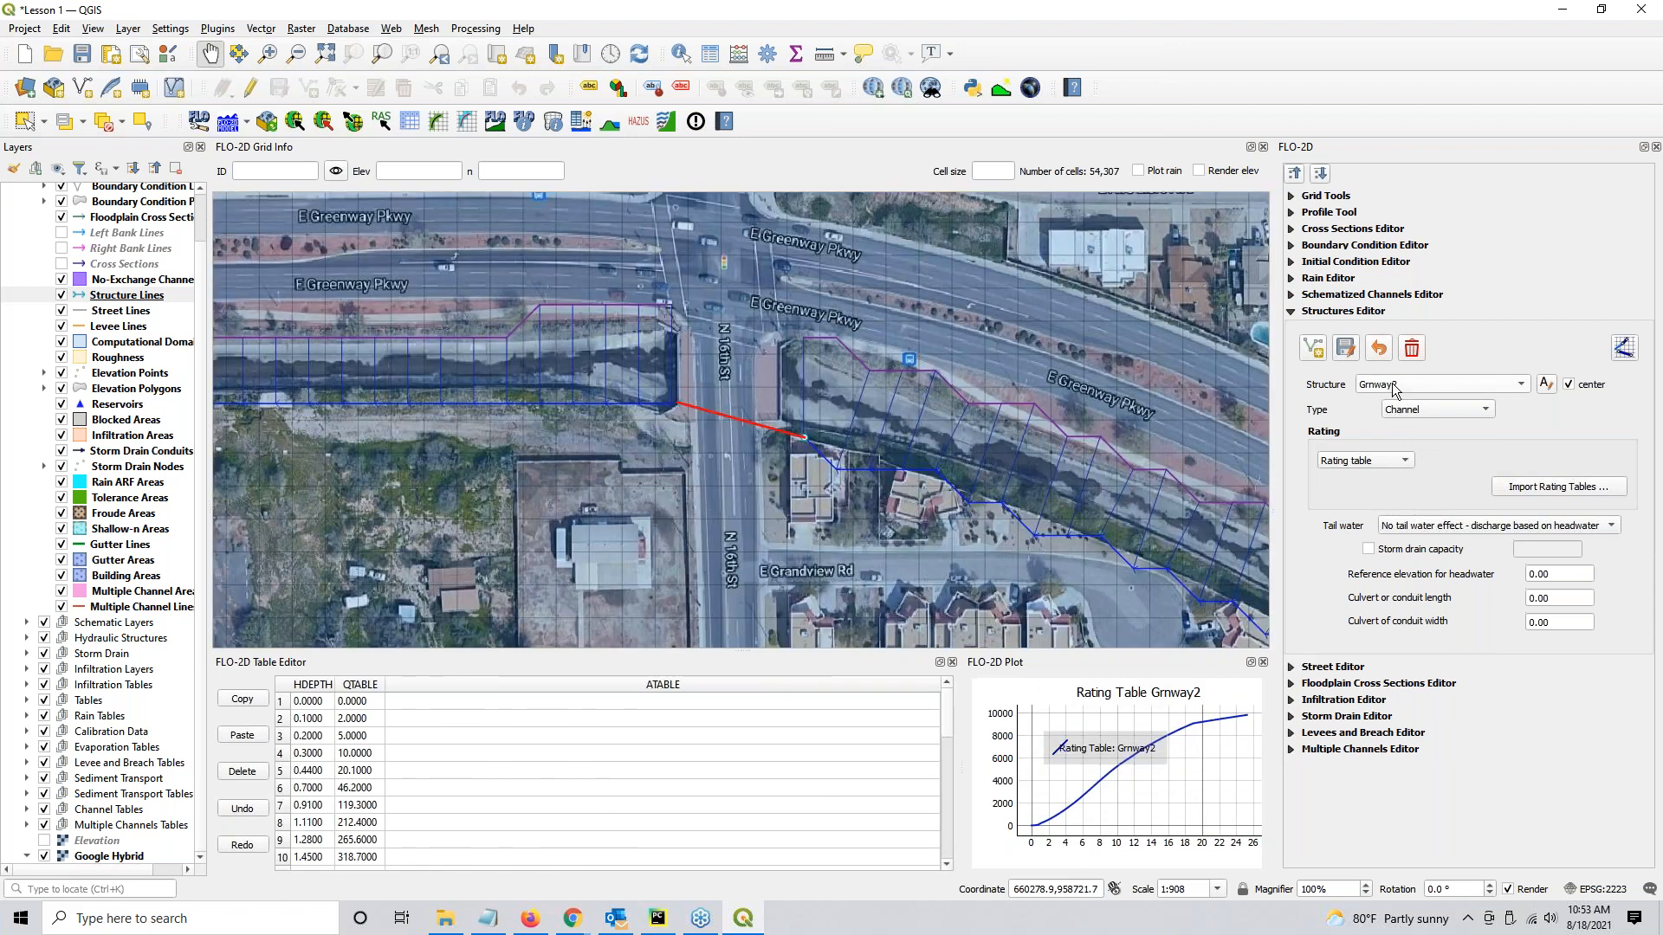
{"action": "scroll", "coordinate": [1391, 383], "scroll_direction": "down", "scroll_amount": 1}
{"action": "key", "text": "ctrl"}
{"action": "key", "text": "ctrl"}
{"action": "key", "text": "ctrl"}
Review Grnway2's tail water options and its reference elevation for headwater without changing them.
{"action": "left_click", "coordinate": [1497, 527]}
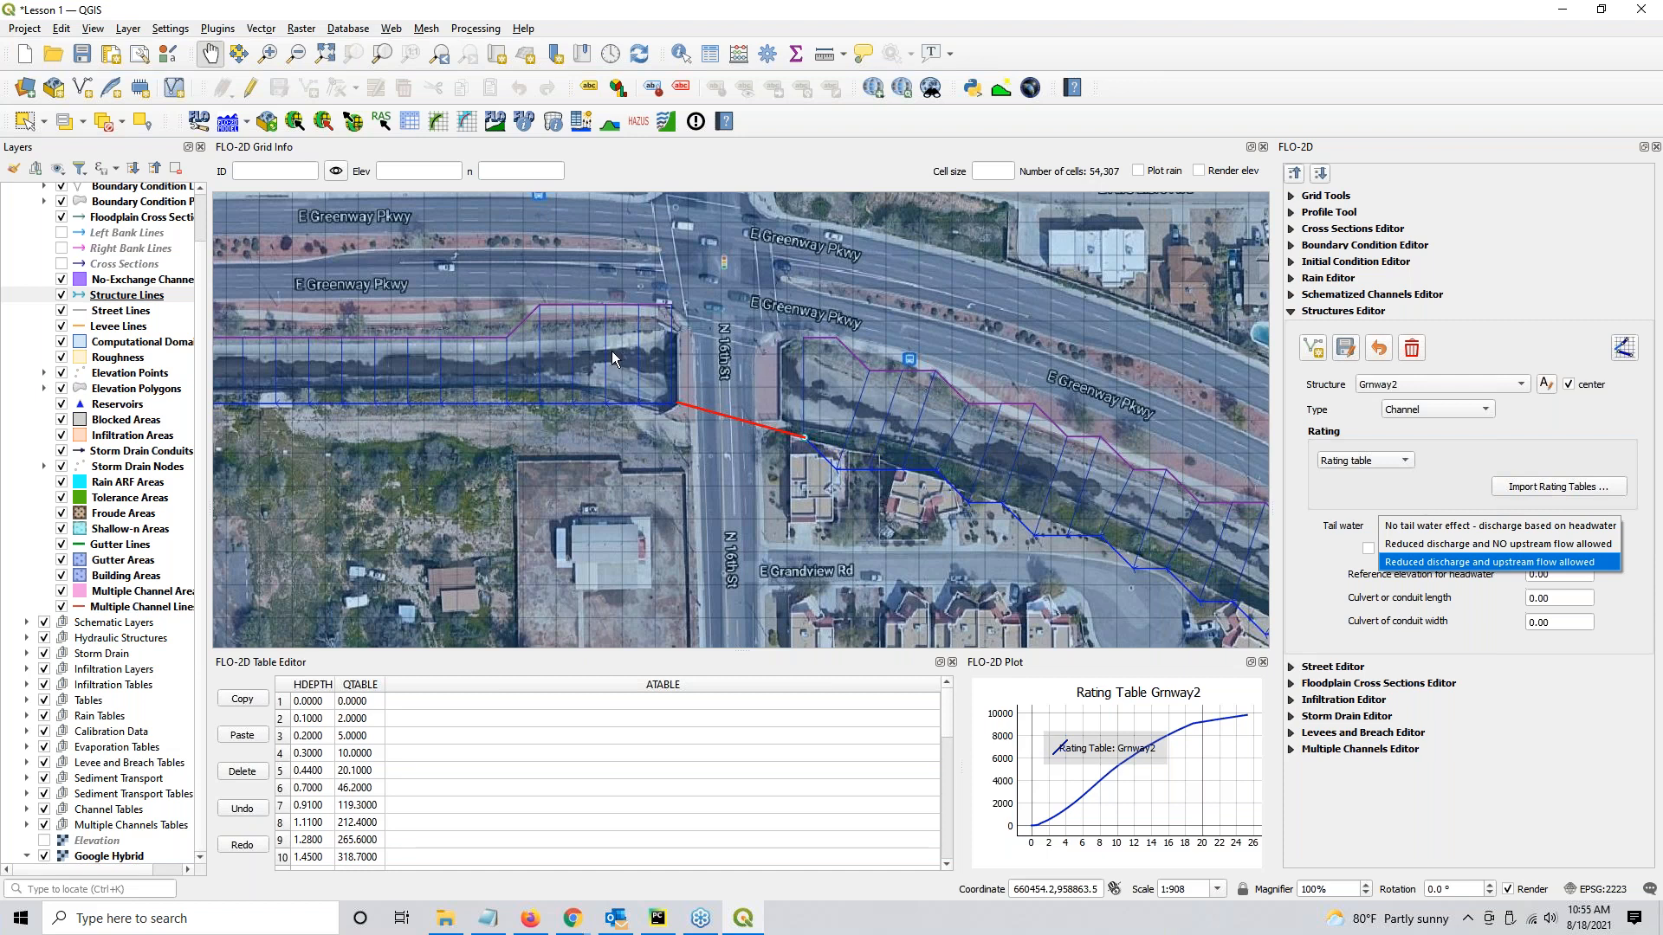
{"action": "left_click", "coordinate": [1435, 452]}
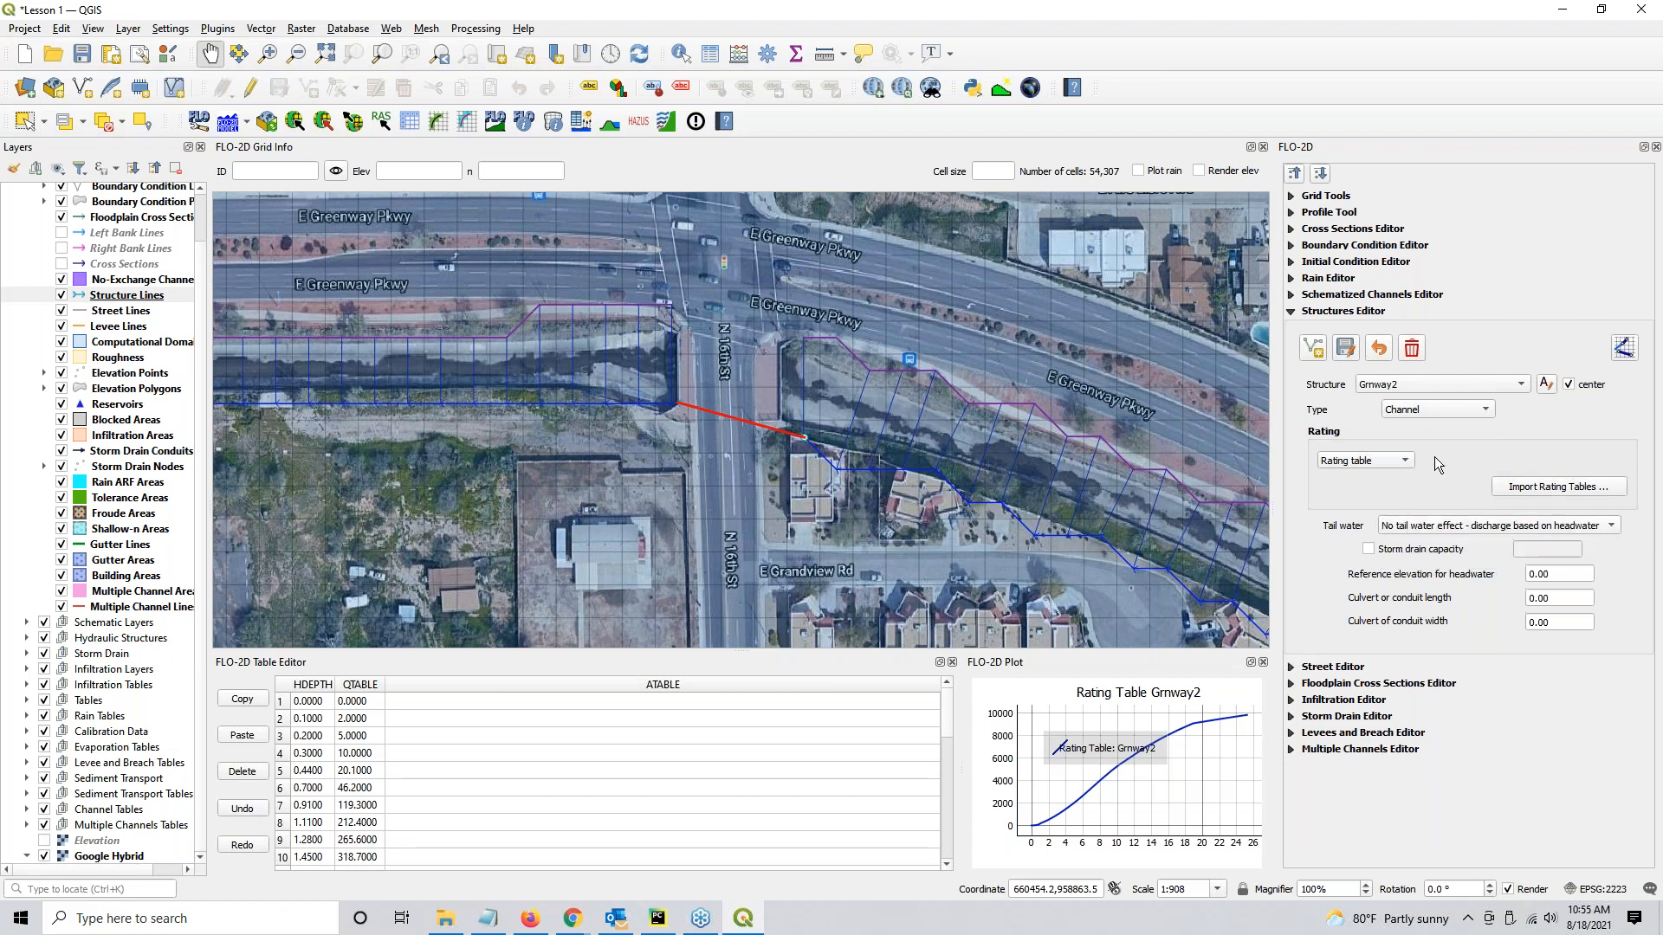
{"action": "double_click", "coordinate": [1564, 574]}
{"action": "key", "text": "ctrl"}
{"action": "key", "text": "ctrl"}
Schematize the hydraulic structures and check both ends of the schematized Grnway2 line across N 16th St.
{"action": "scroll", "coordinate": [674, 412], "scroll_direction": "up", "scroll_amount": 1}
{"action": "left_click_drag", "start_coordinate": [760, 379], "coordinate": [696, 390]}
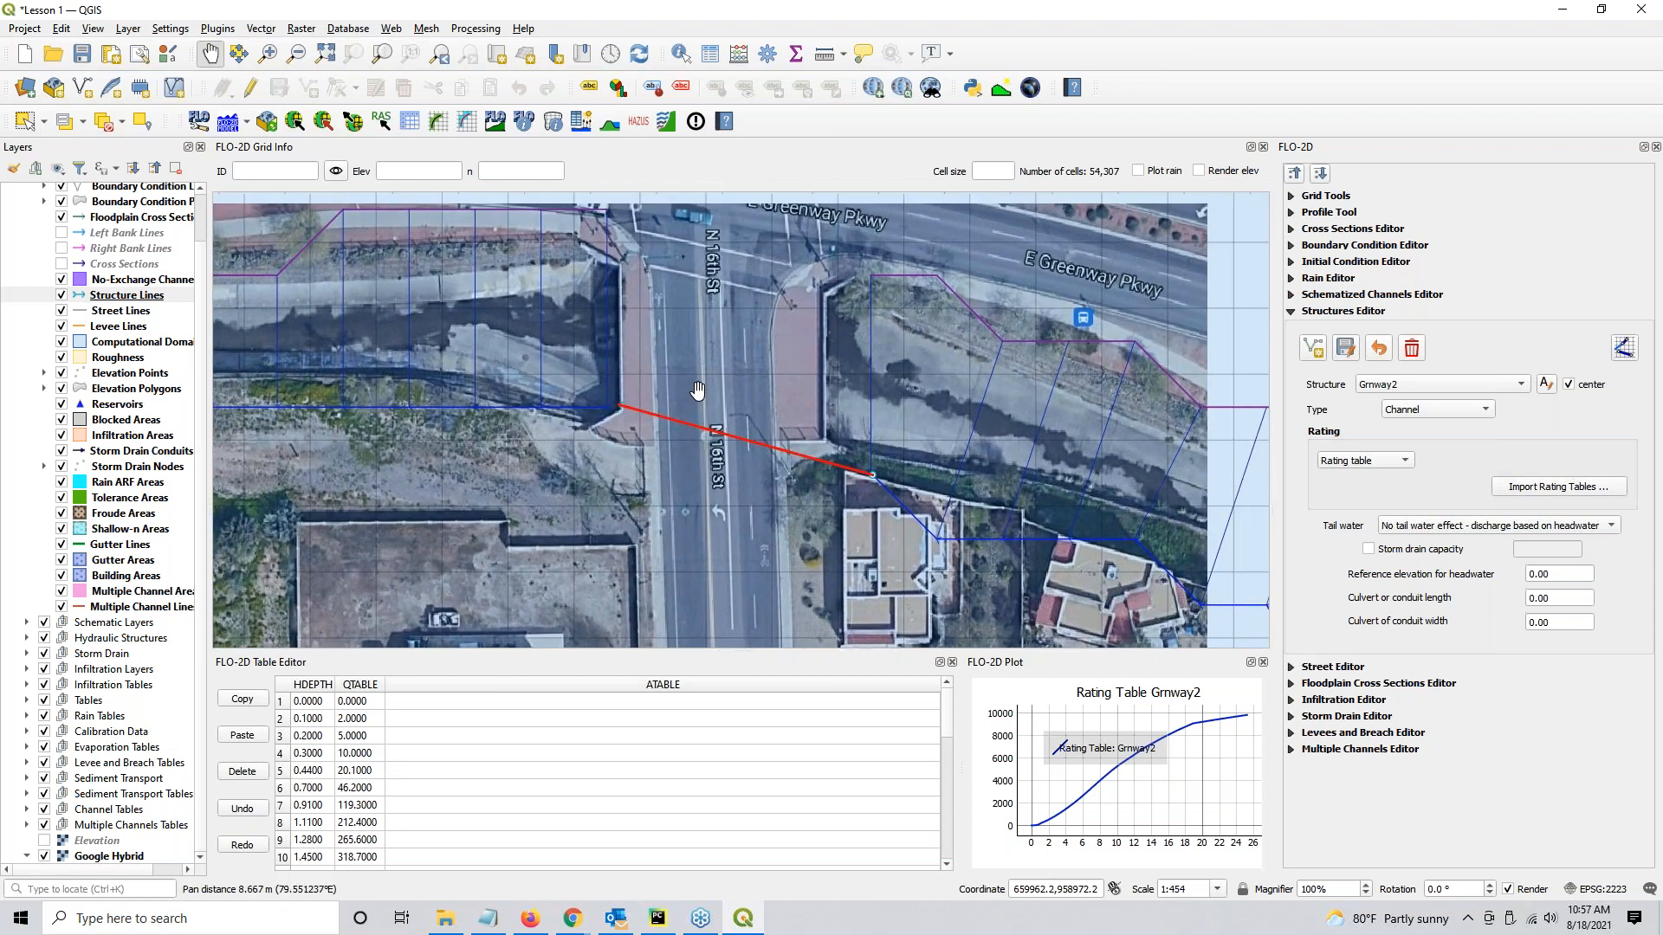
{"action": "left_click", "coordinate": [1625, 349]}
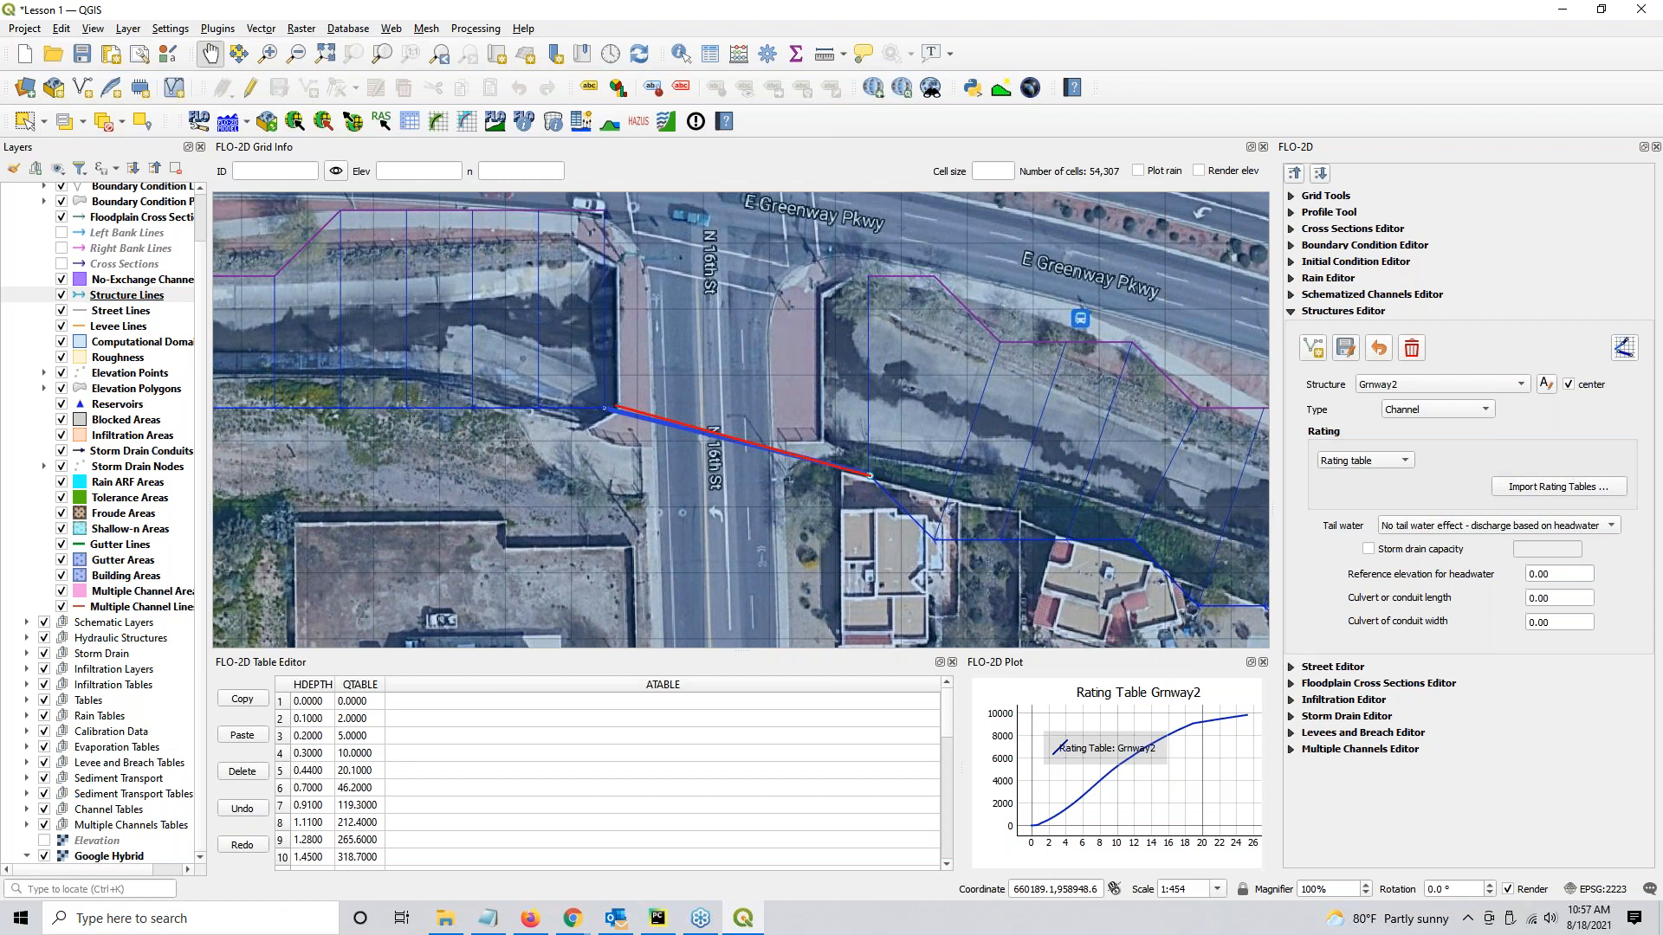
{"action": "scroll", "coordinate": [608, 410], "scroll_direction": "up", "scroll_amount": 2}
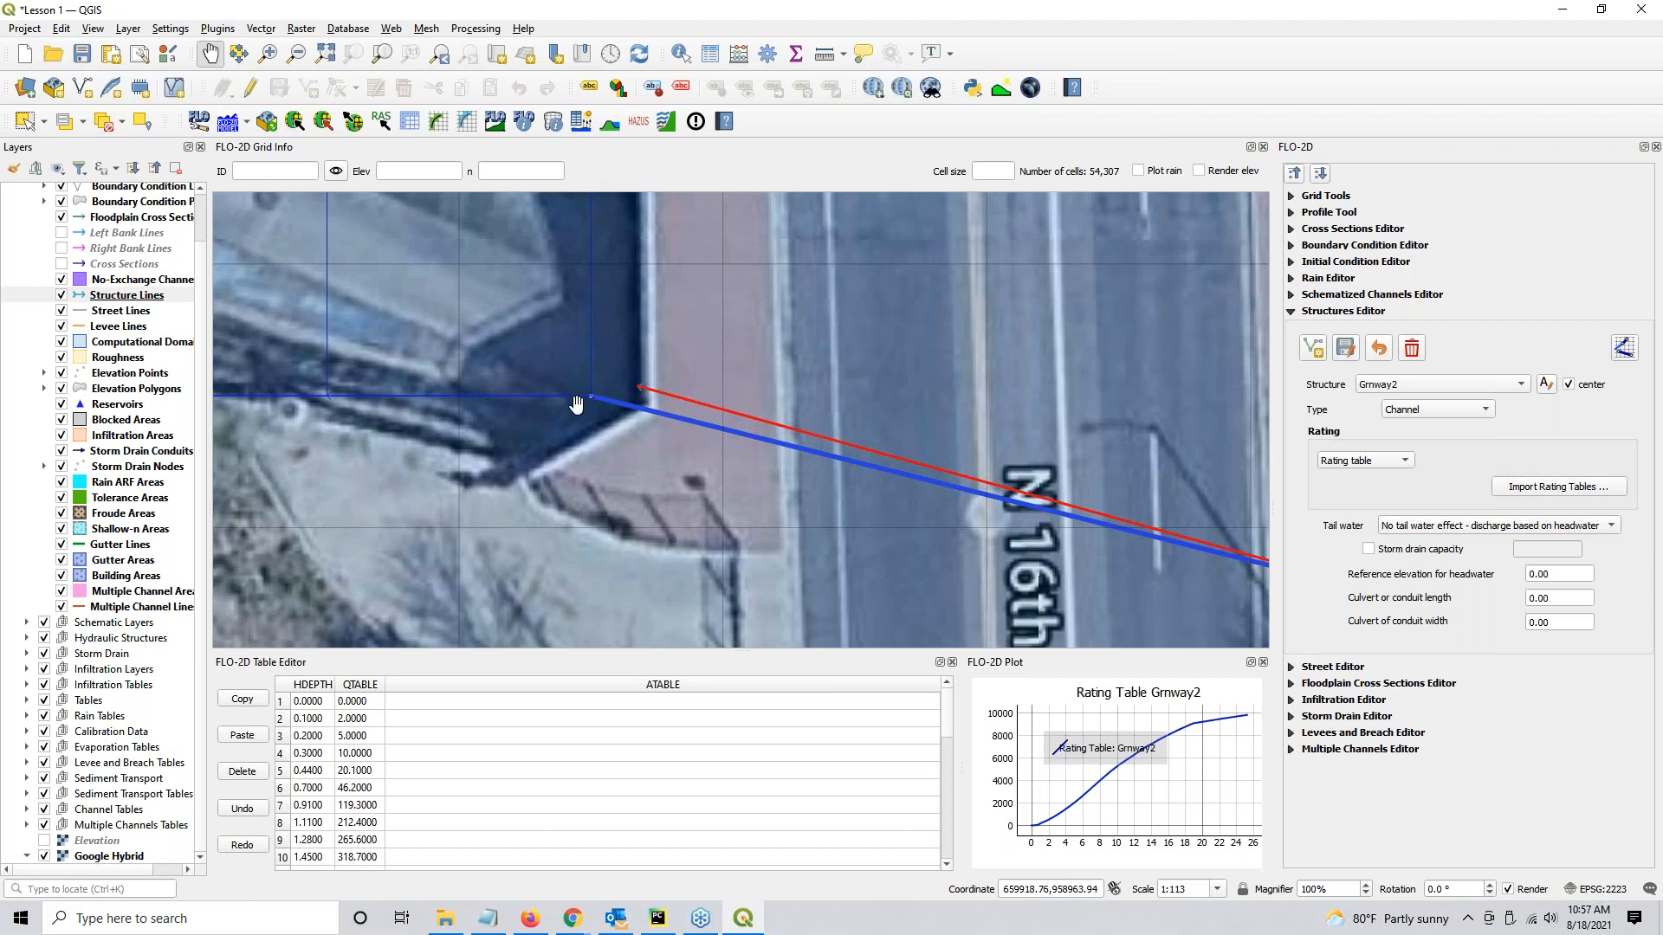
{"action": "scroll", "coordinate": [575, 396], "scroll_direction": "down", "scroll_amount": 1}
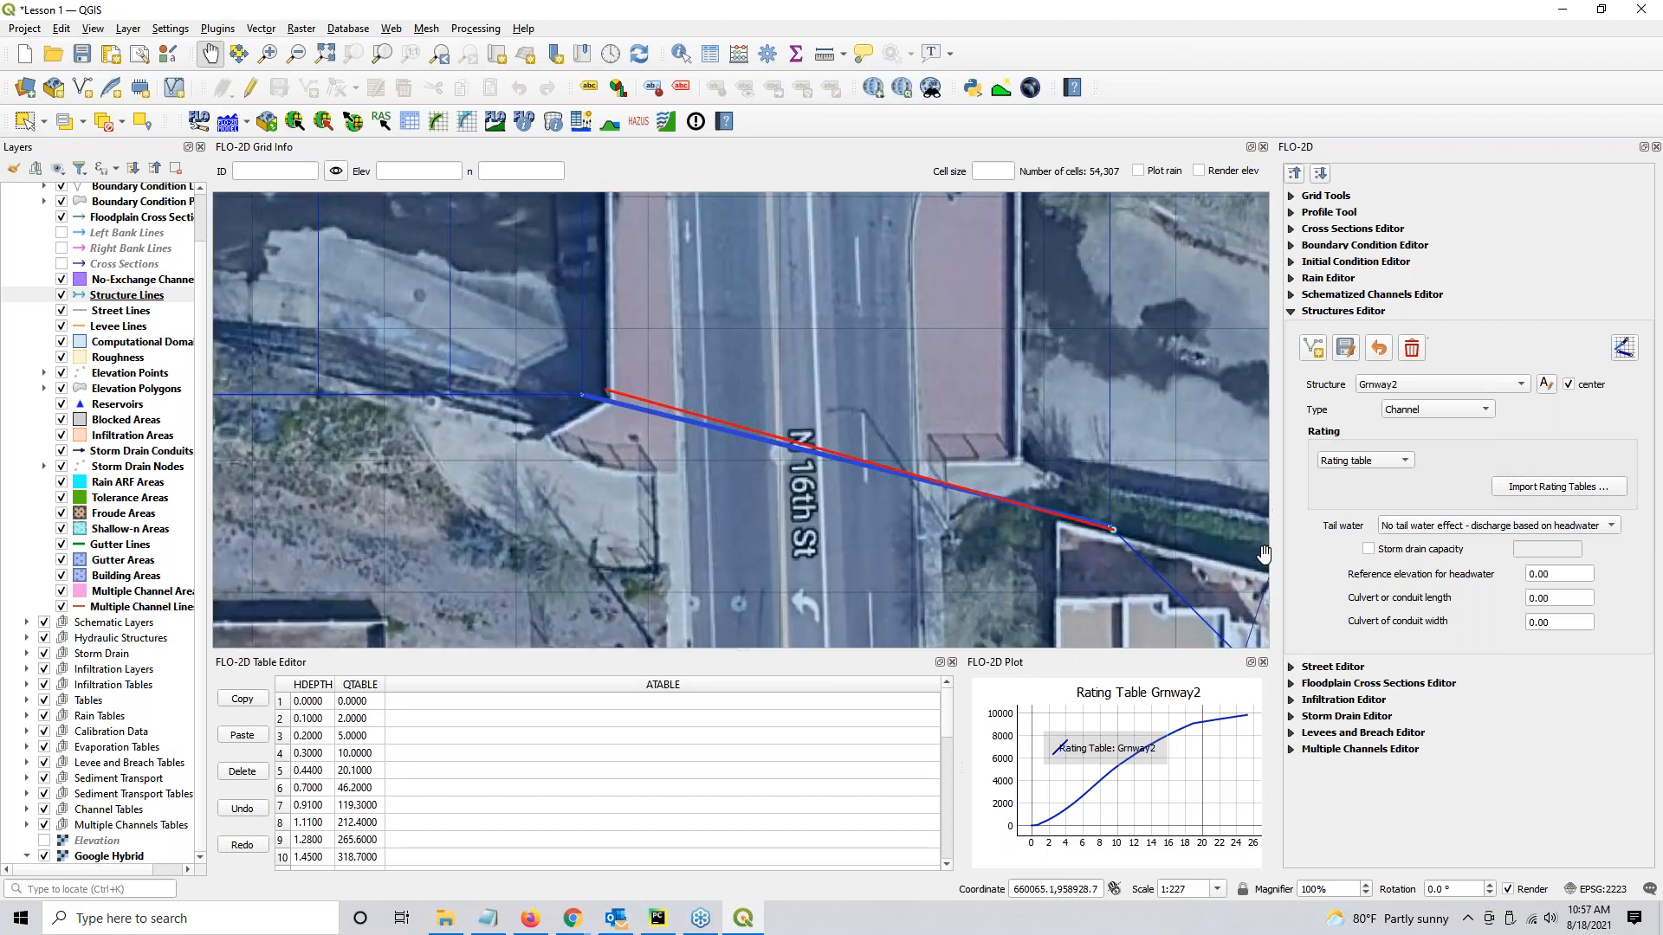
{"action": "scroll", "coordinate": [767, 511], "scroll_direction": "down", "scroll_amount": 2}
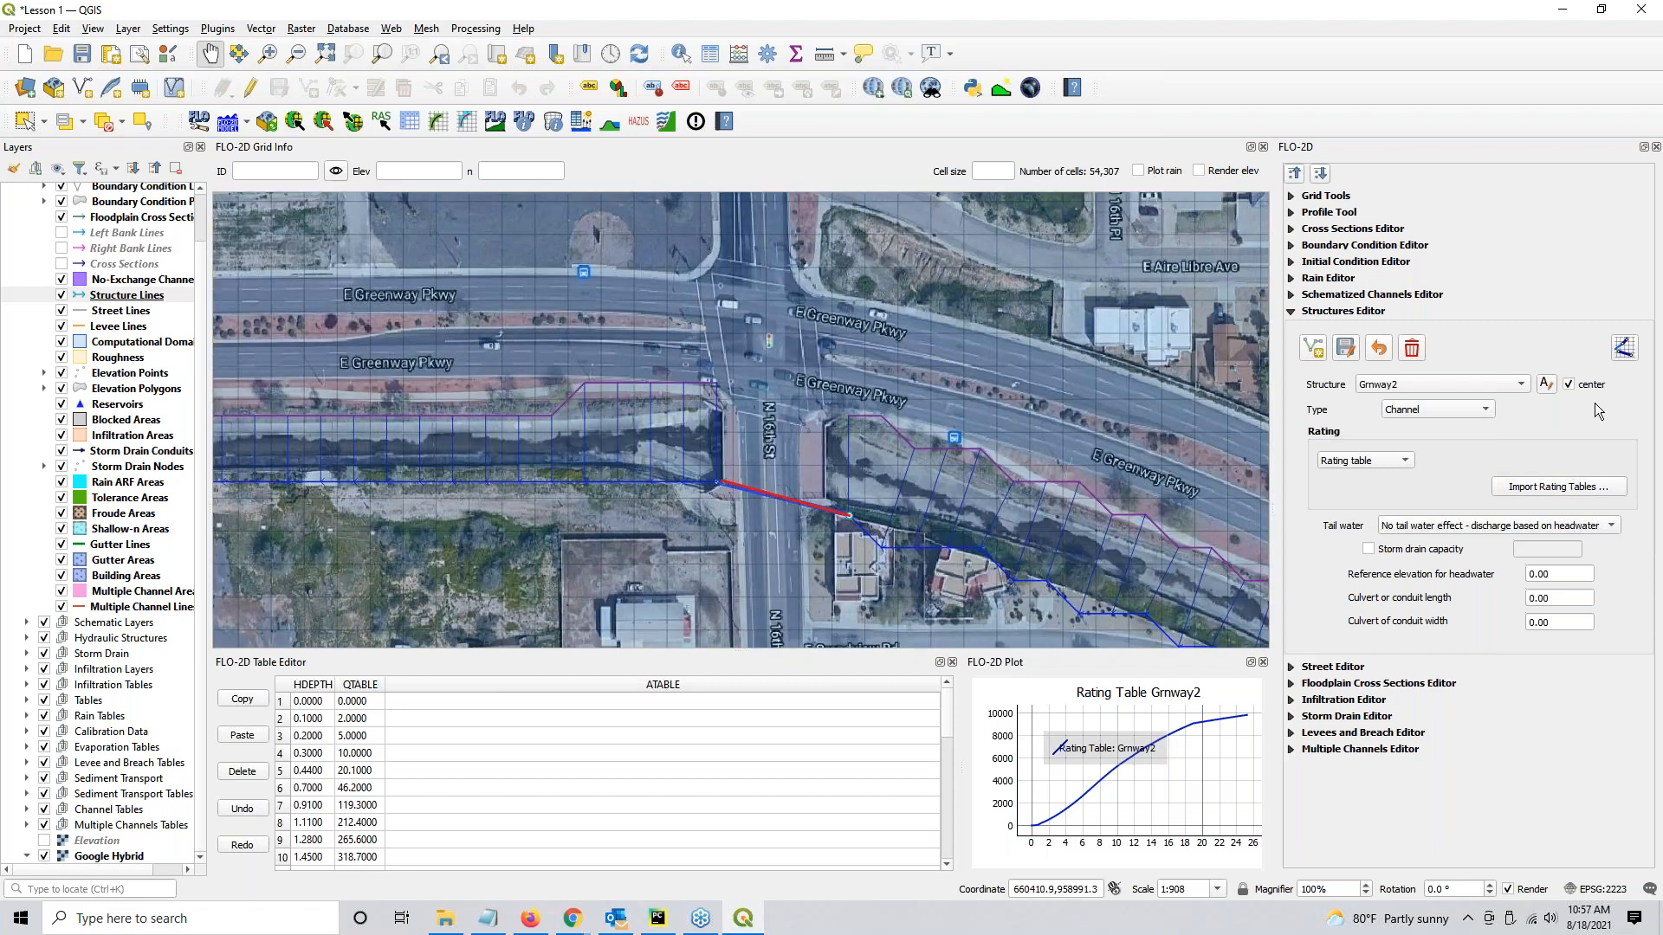
Schematize the structures again, overwriting the existing schematized ones, and look along the channel downstream of N 16th St.
{"action": "left_click", "coordinate": [1625, 347]}
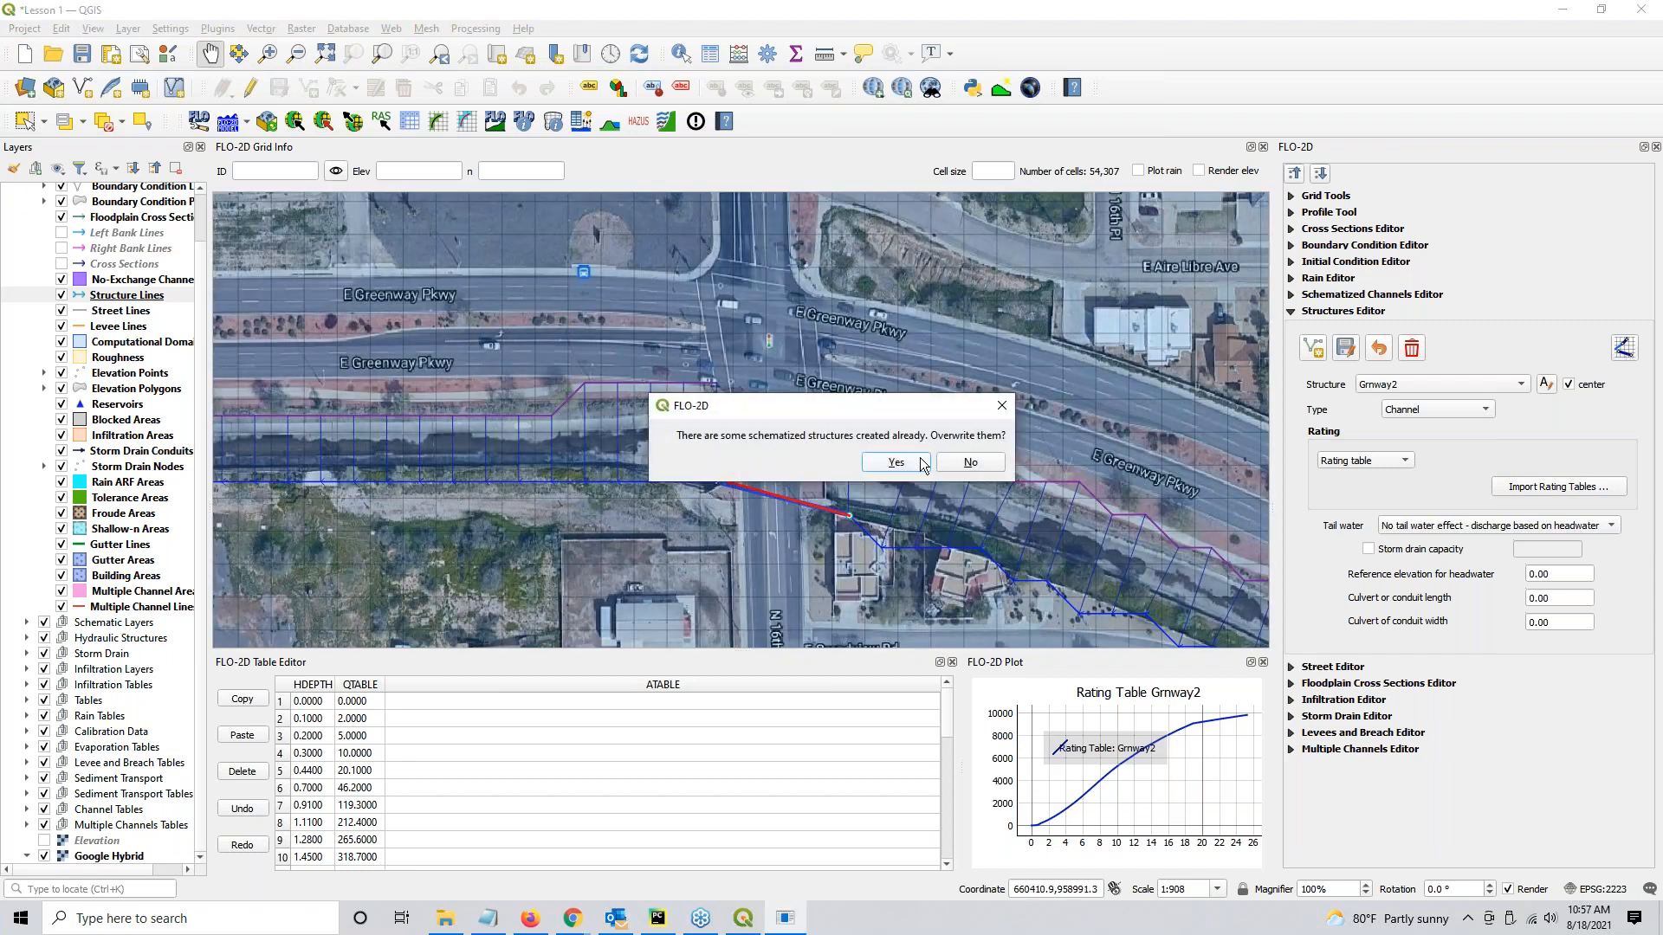
{"action": "left_click", "coordinate": [898, 461]}
{"action": "scroll", "coordinate": [820, 491], "scroll_direction": "down", "scroll_amount": 1}
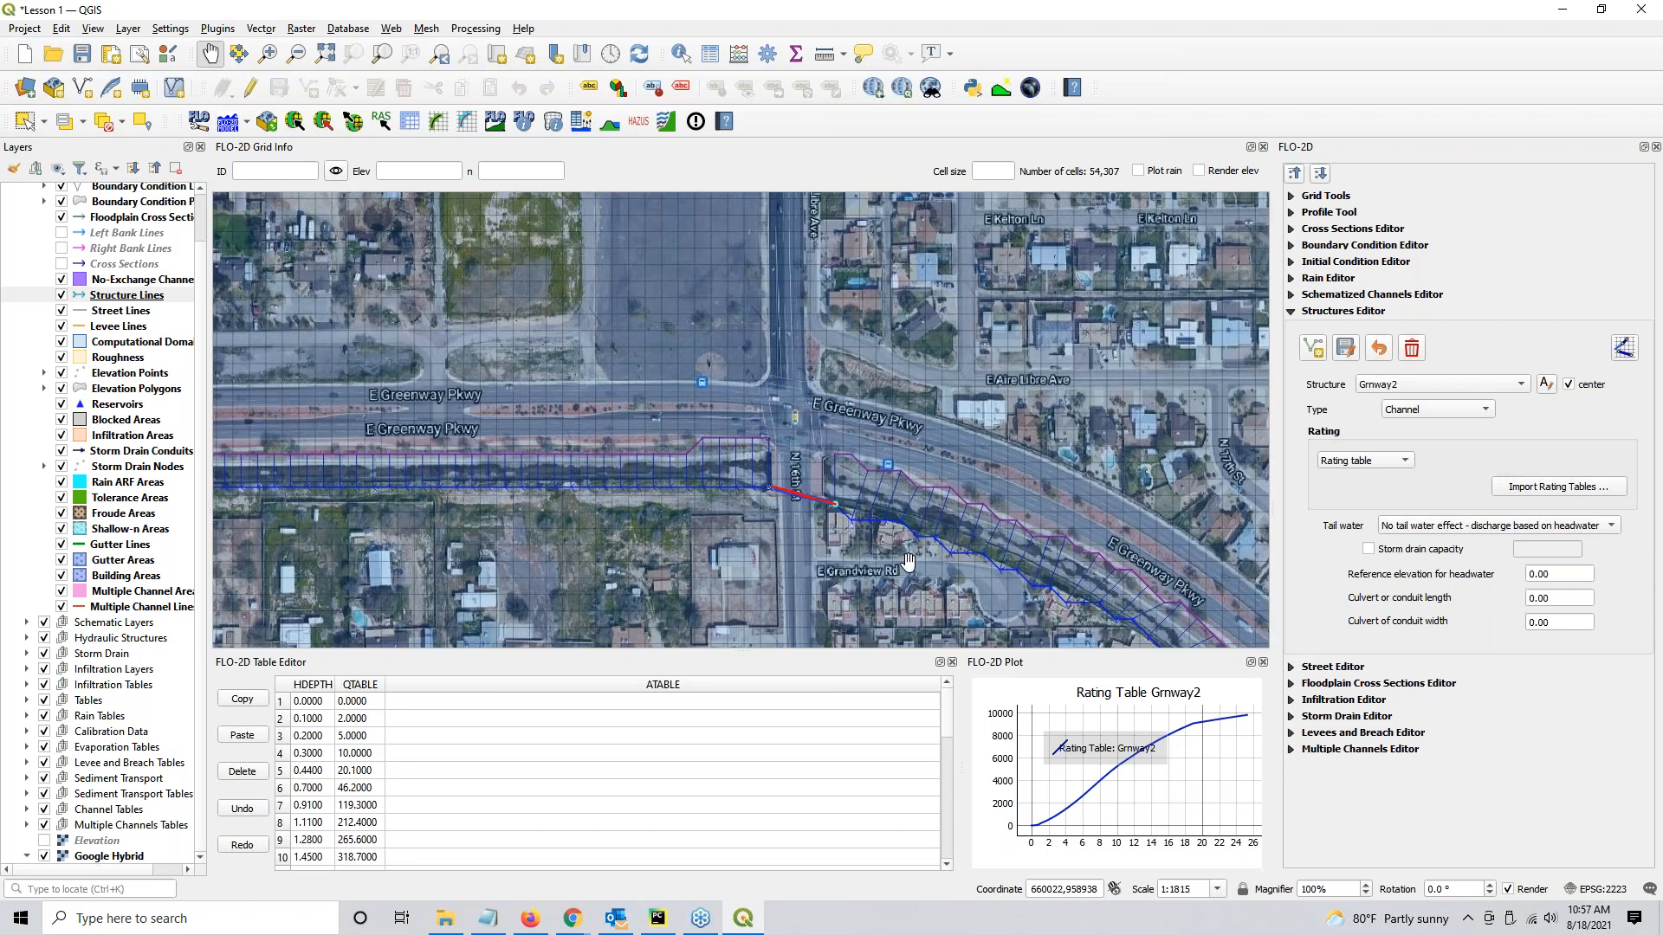
{"action": "left_click_drag", "start_coordinate": [977, 553], "coordinate": [459, 353]}
{"action": "scroll", "coordinate": [472, 372], "scroll_direction": "down", "scroll_amount": 2}
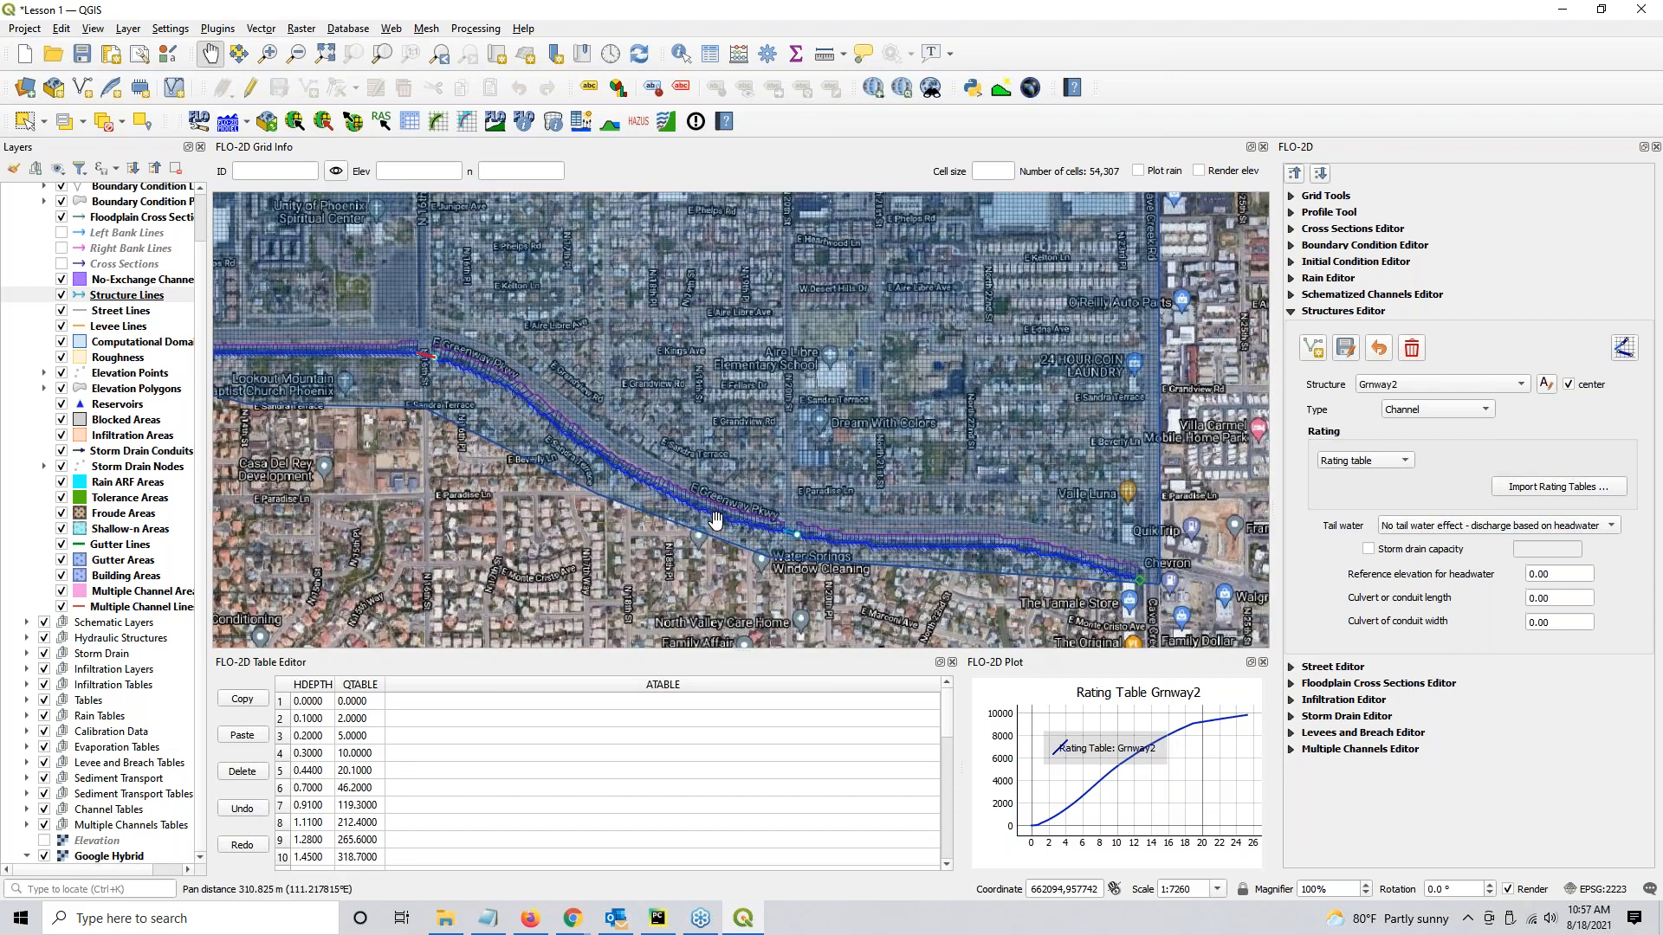
{"action": "scroll", "coordinate": [628, 449], "scroll_direction": "up", "scroll_amount": 1}
{"action": "left_click_drag", "start_coordinate": [690, 500], "coordinate": [738, 483]}
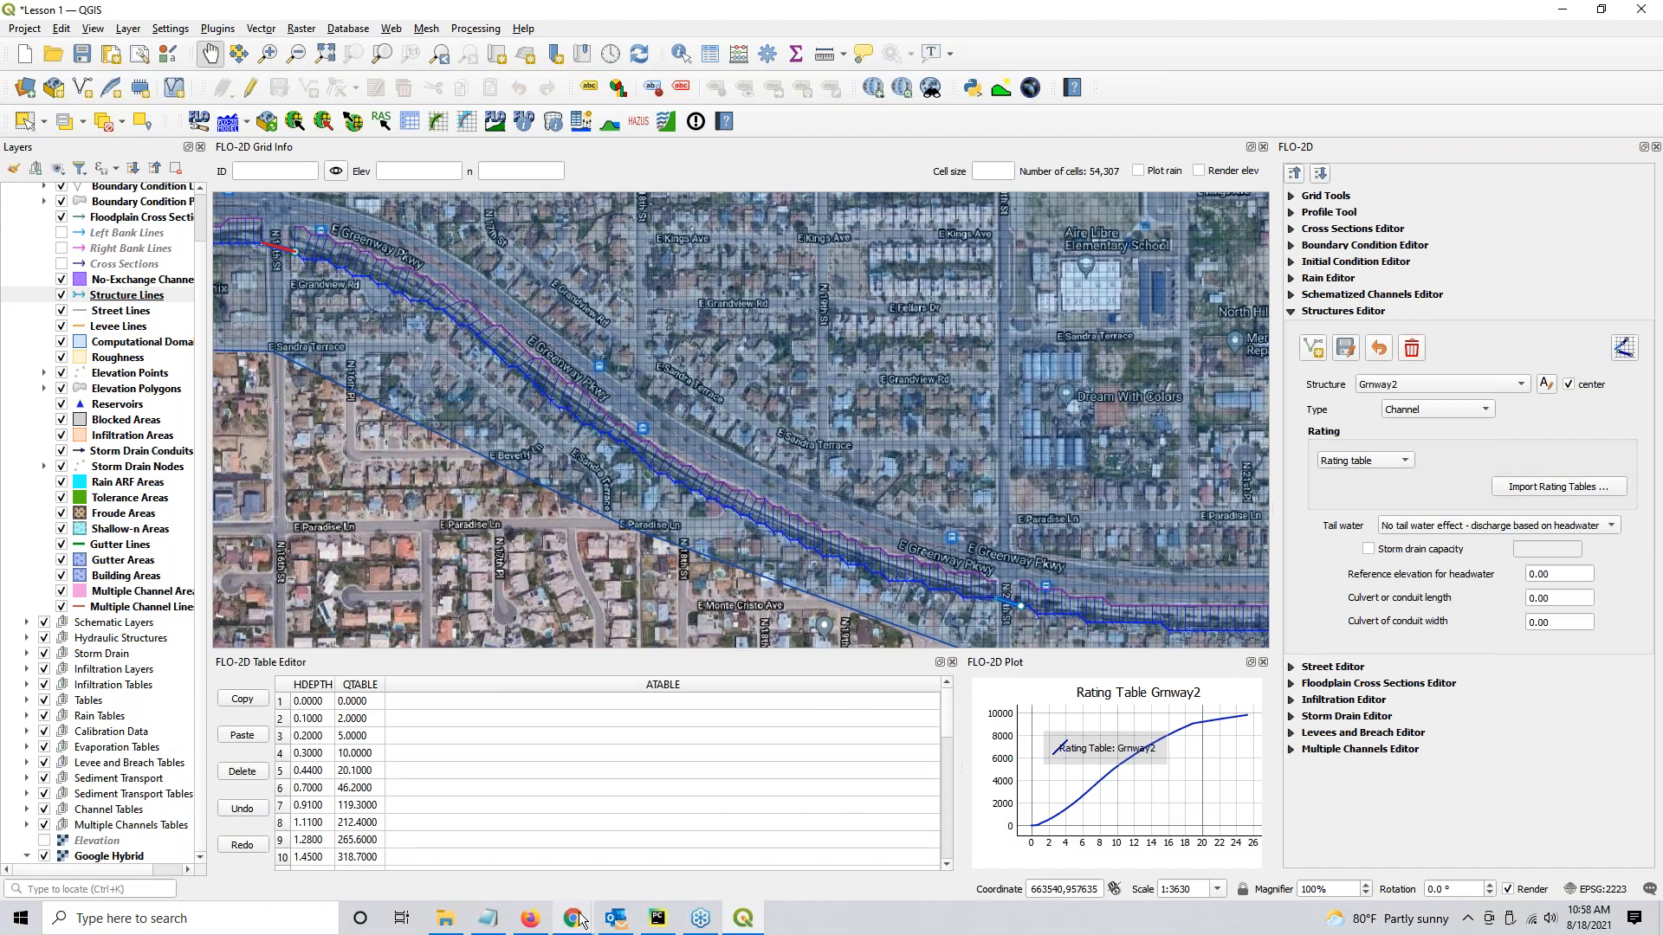
Switch to Chrome, reload the Module 10 lesson and read Step 12's instructions on control parameters and exporting the project.
{"action": "mouse_move", "coordinate": [575, 920]}
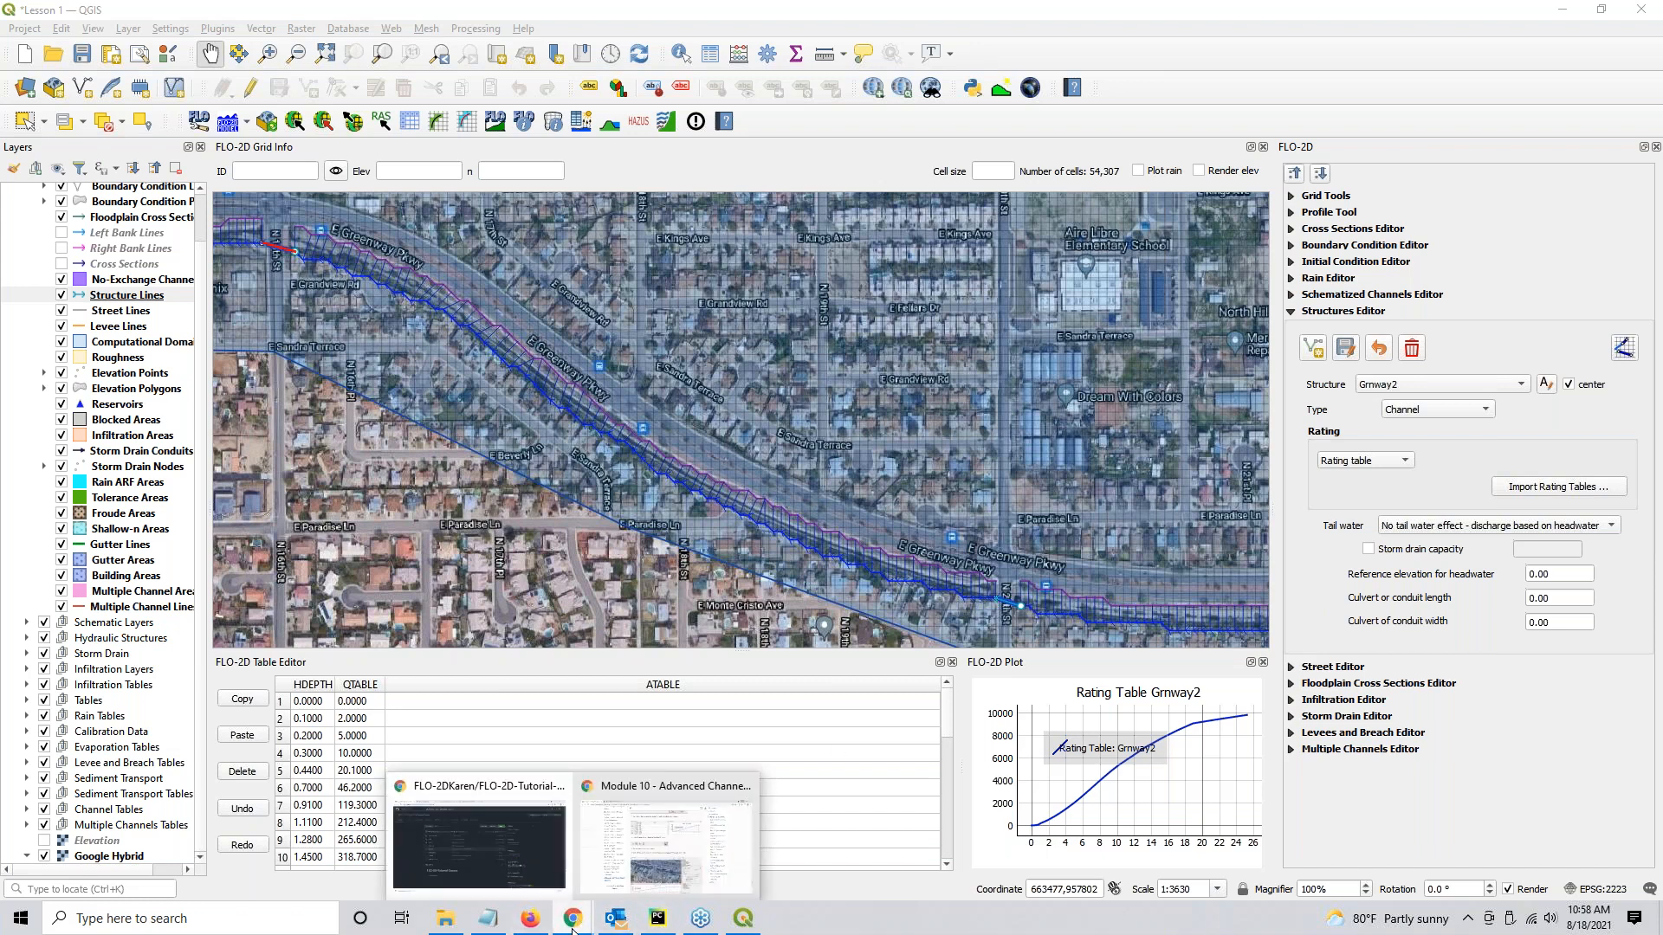
{"action": "left_click", "coordinate": [667, 797]}
{"action": "left_click", "coordinate": [77, 46]}
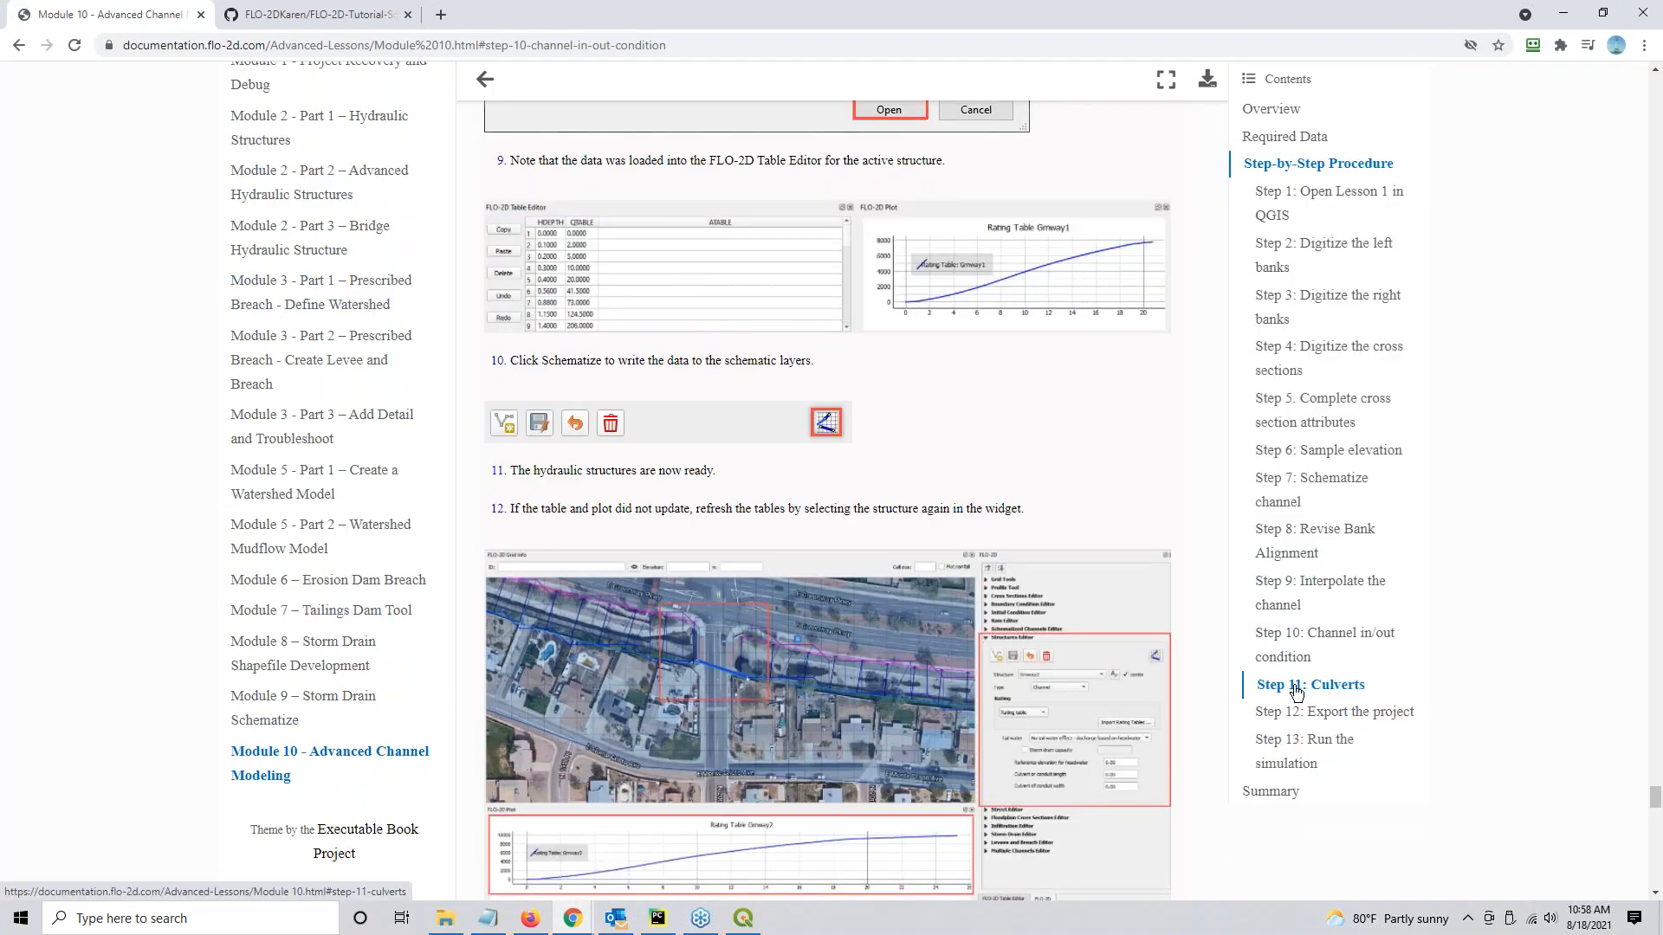
{"action": "left_click", "coordinate": [1301, 718]}
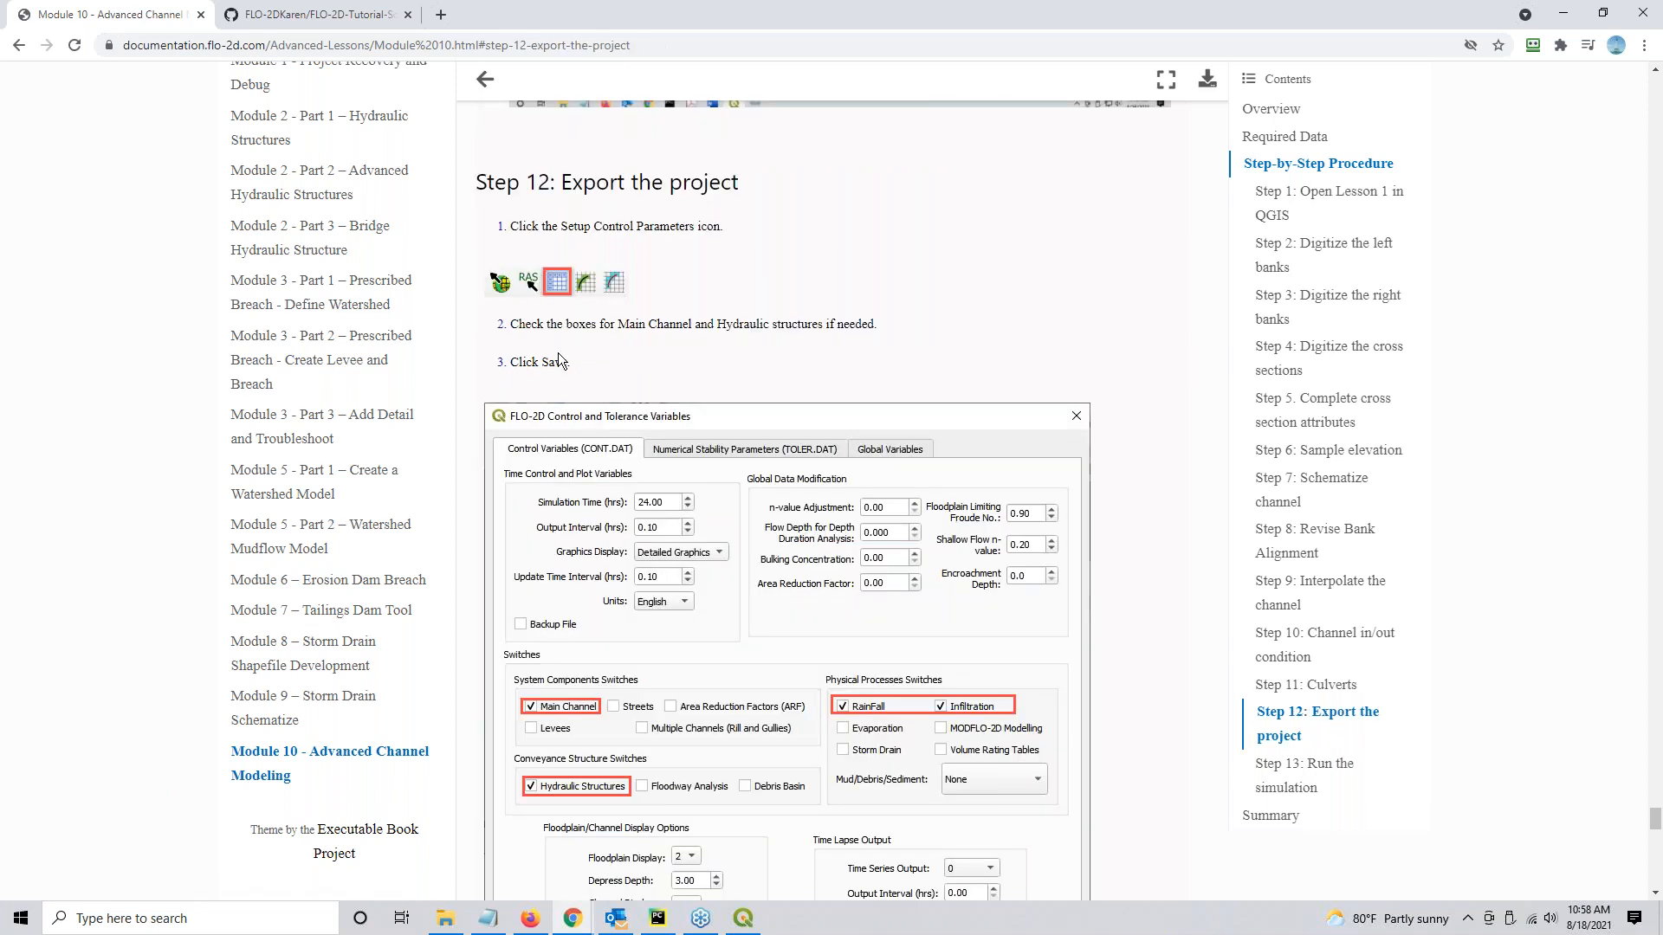
{"action": "scroll", "coordinate": [554, 351], "scroll_direction": "down", "scroll_amount": 7}
{"action": "scroll", "coordinate": [568, 442], "scroll_direction": "down", "scroll_amount": 2}
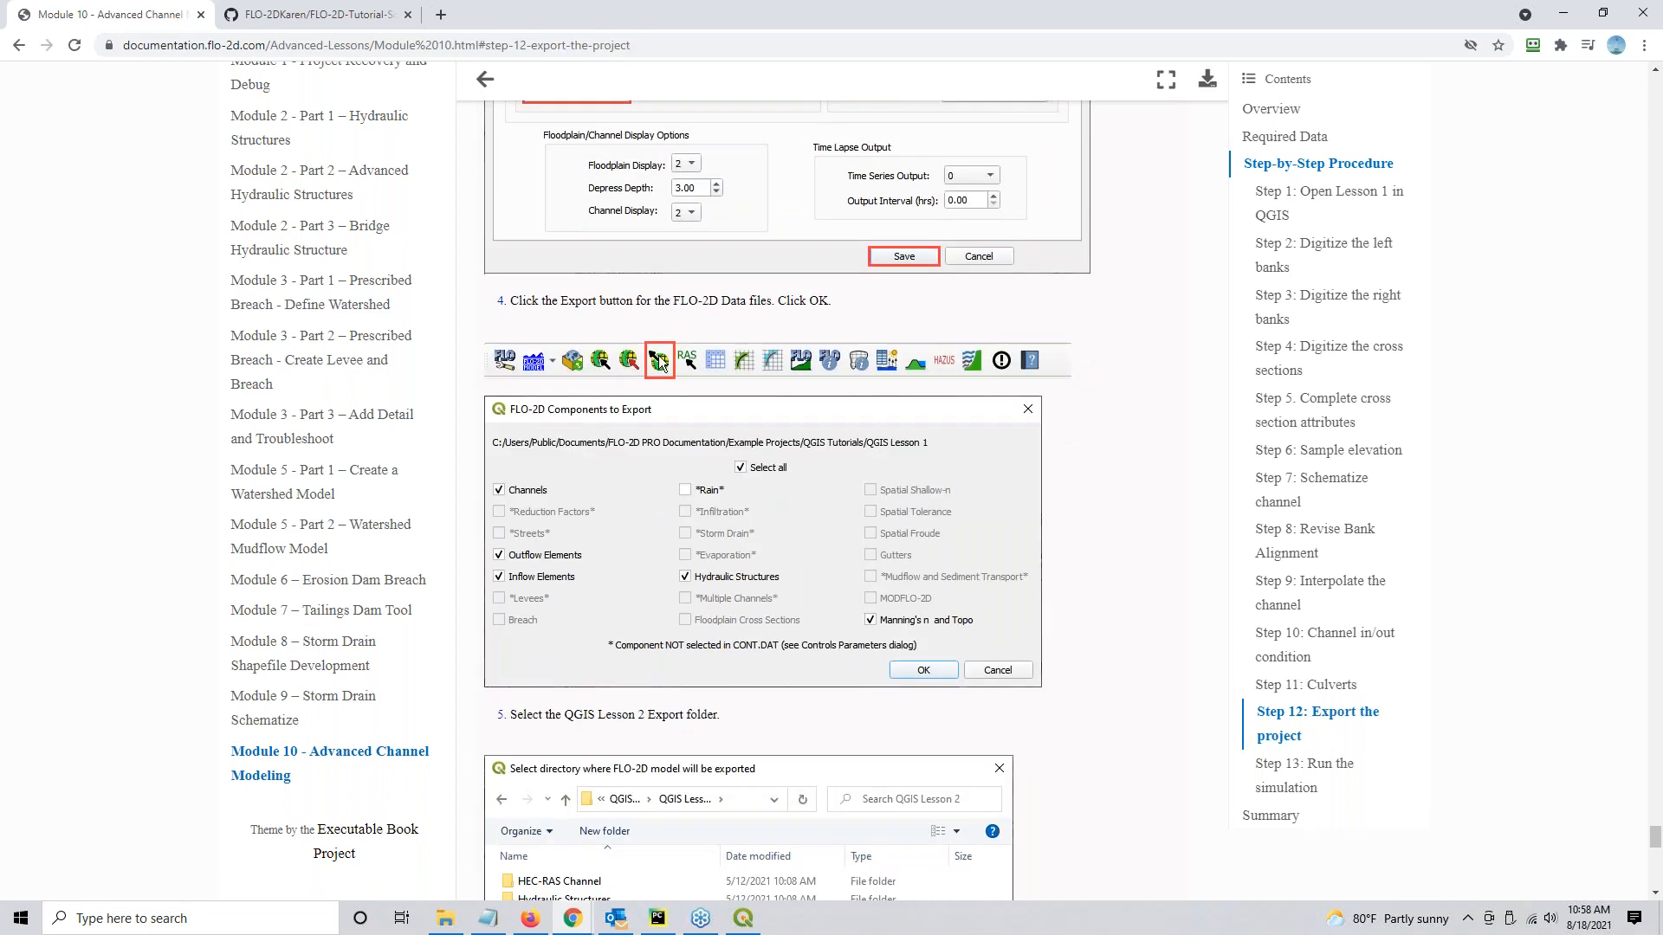
{"action": "scroll", "coordinate": [659, 336], "scroll_direction": "down", "scroll_amount": 3}
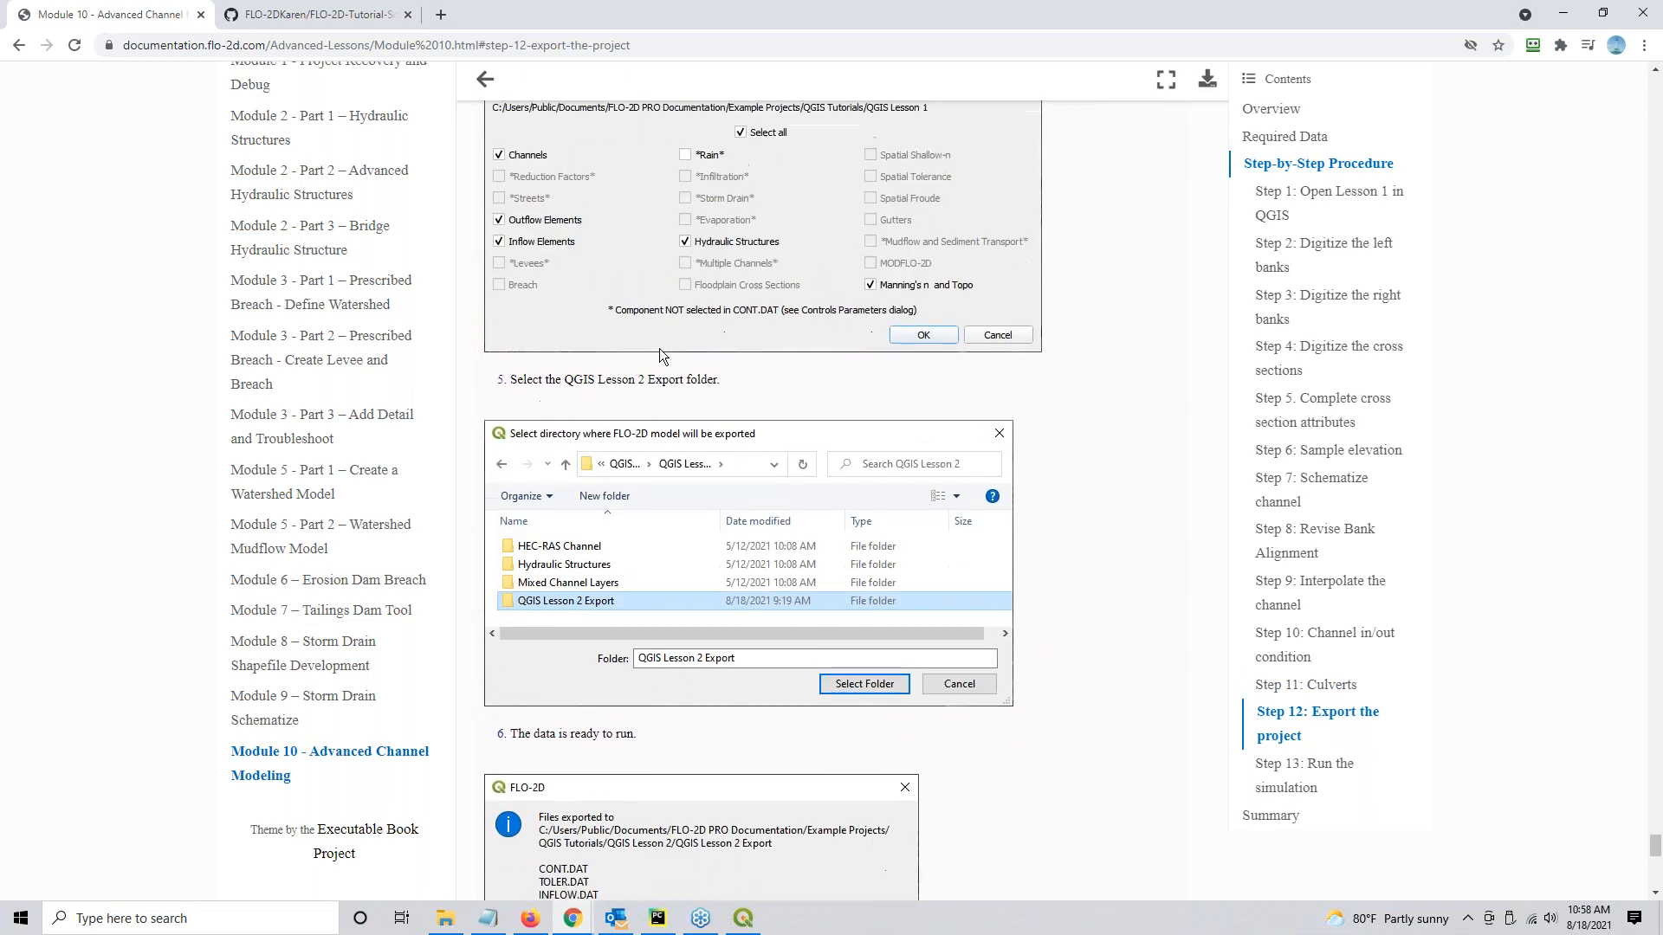
{"action": "scroll", "coordinate": [660, 353], "scroll_direction": "up", "scroll_amount": 12}
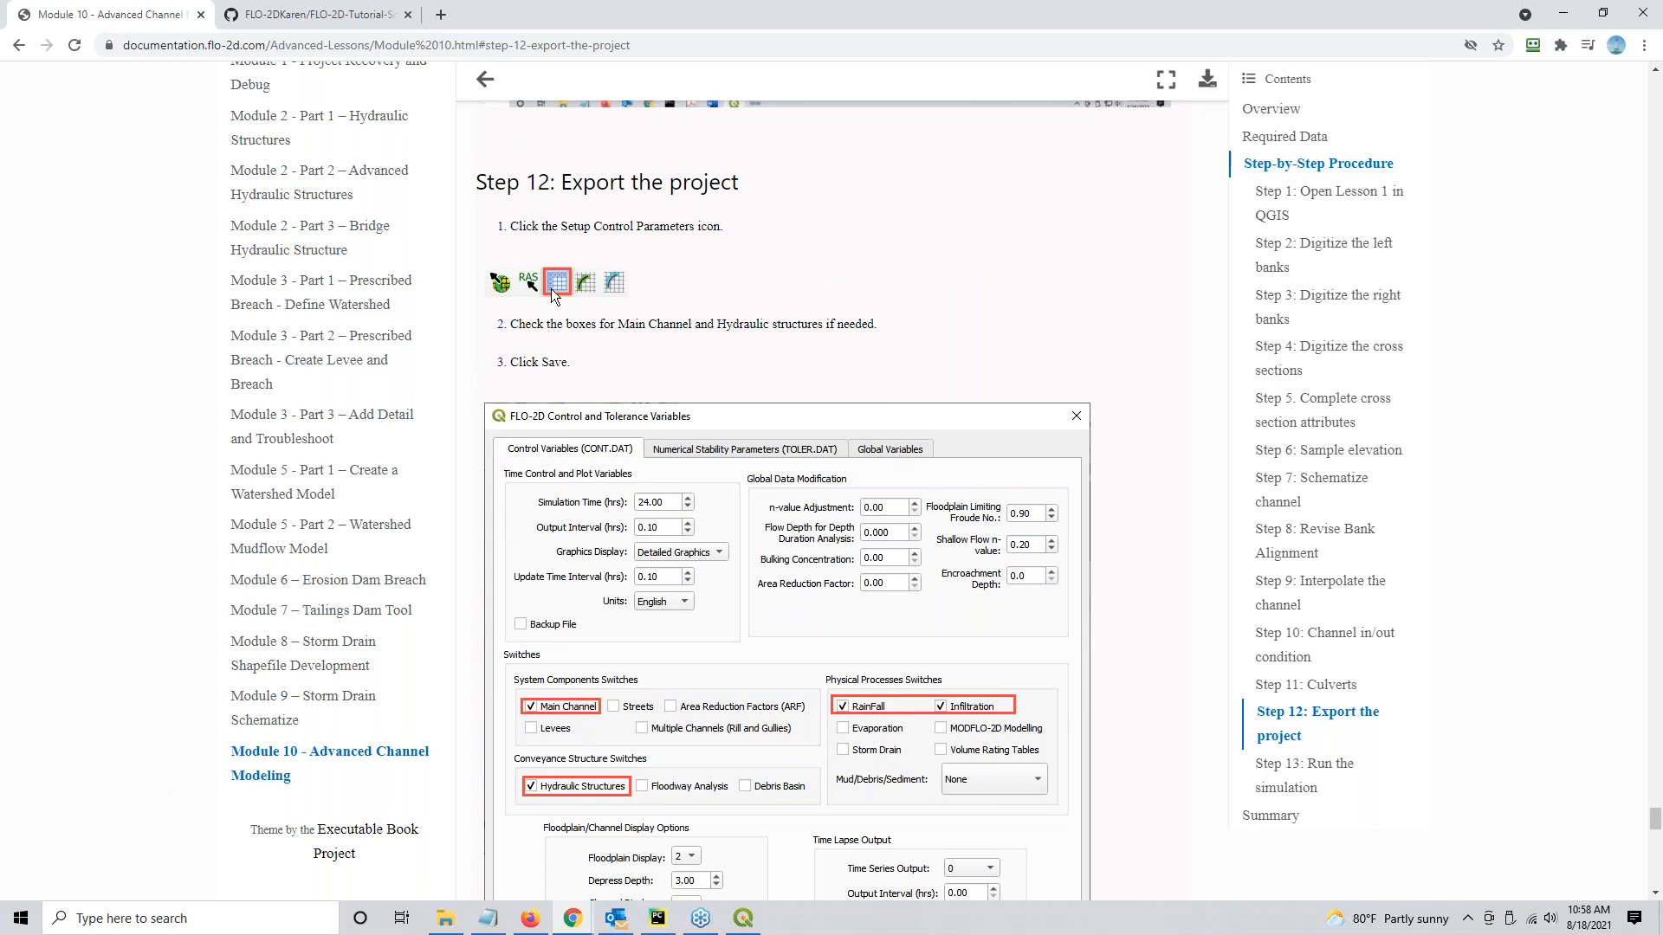
{"action": "scroll", "coordinate": [550, 288], "scroll_direction": "down", "scroll_amount": 4}
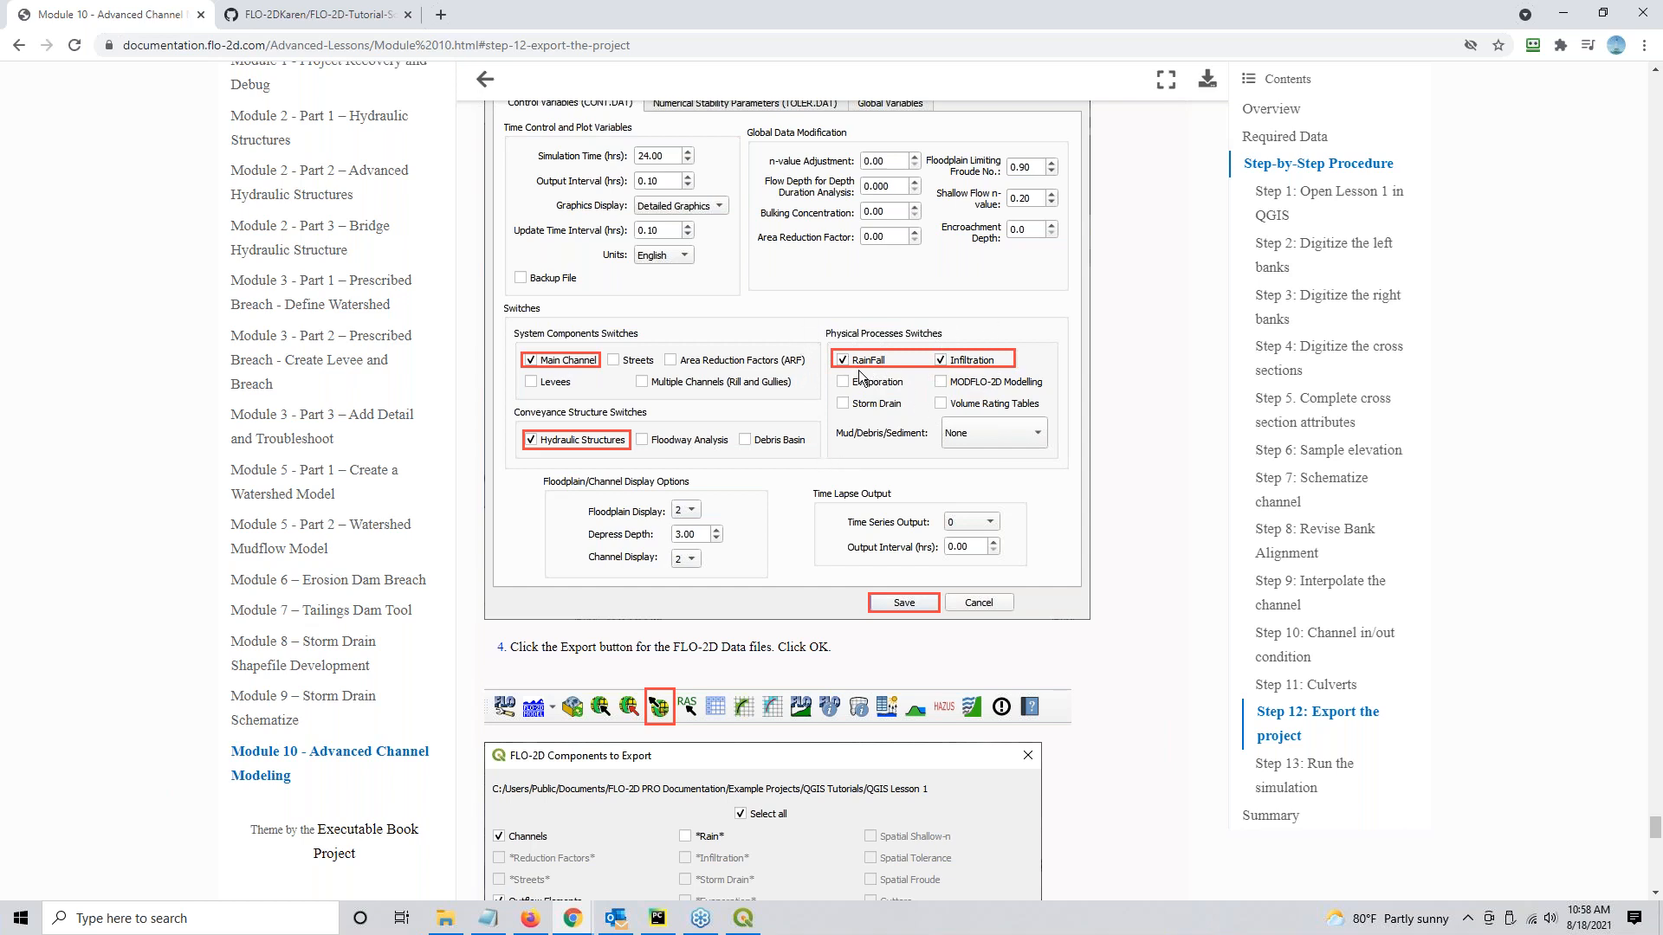
{"action": "scroll", "coordinate": [575, 396], "scroll_direction": "down", "scroll_amount": 3}
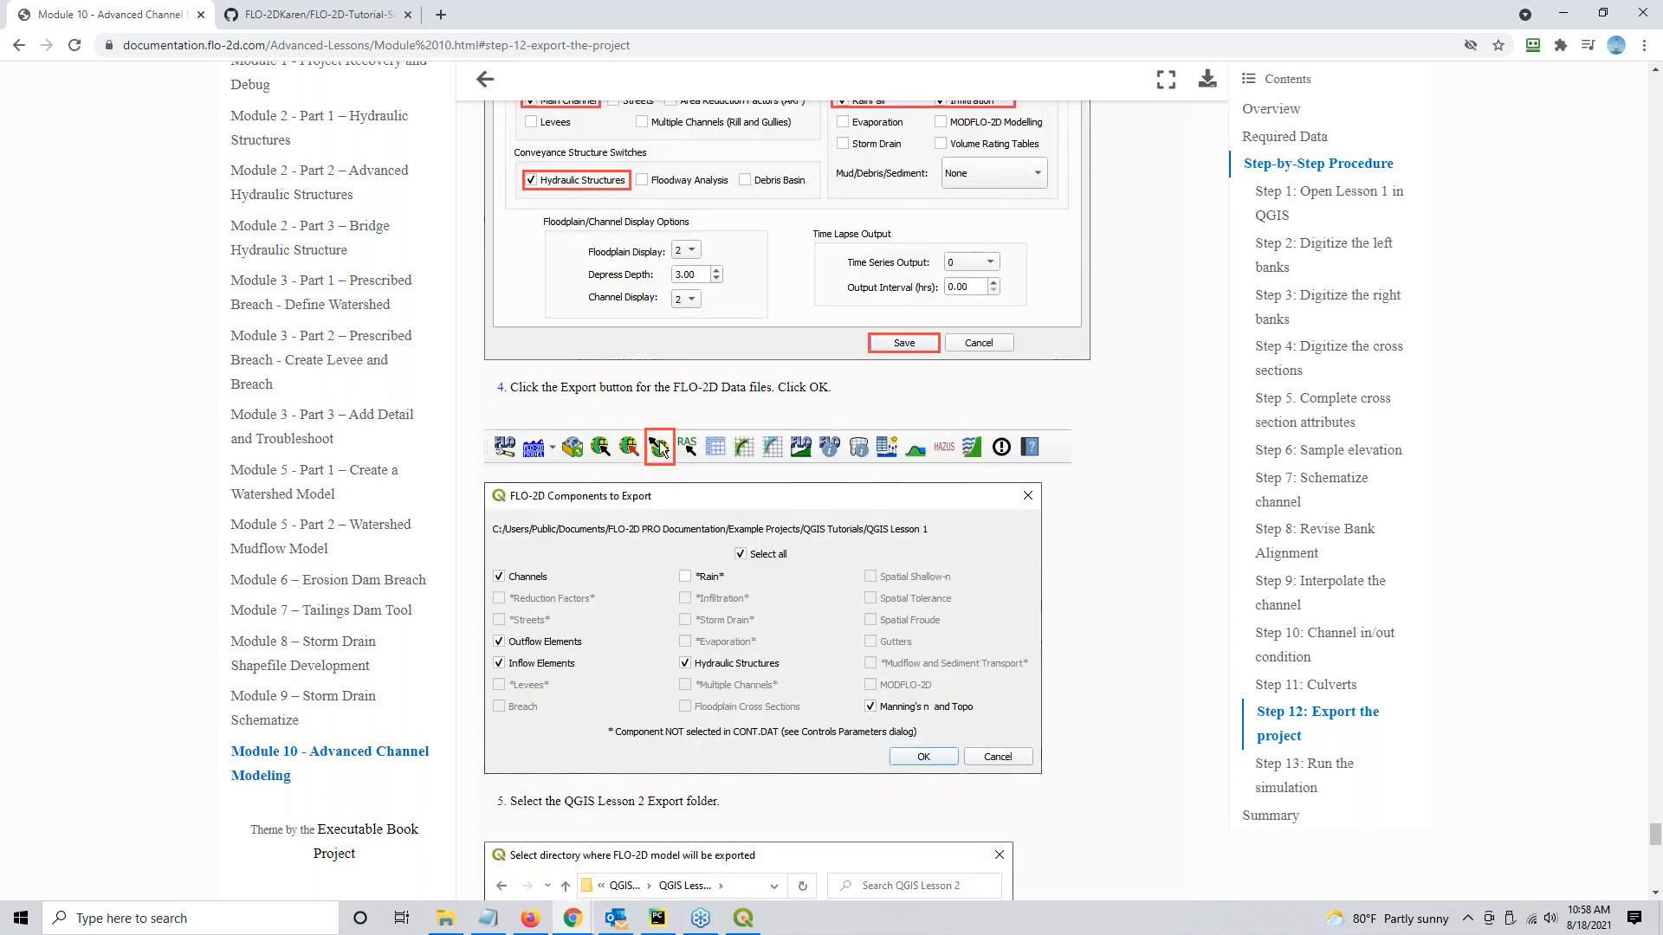
Read the rest of Step 12 on exporting the data files and Step 13 on running the simulation.
{"action": "scroll", "coordinate": [660, 442], "scroll_direction": "down", "scroll_amount": 2}
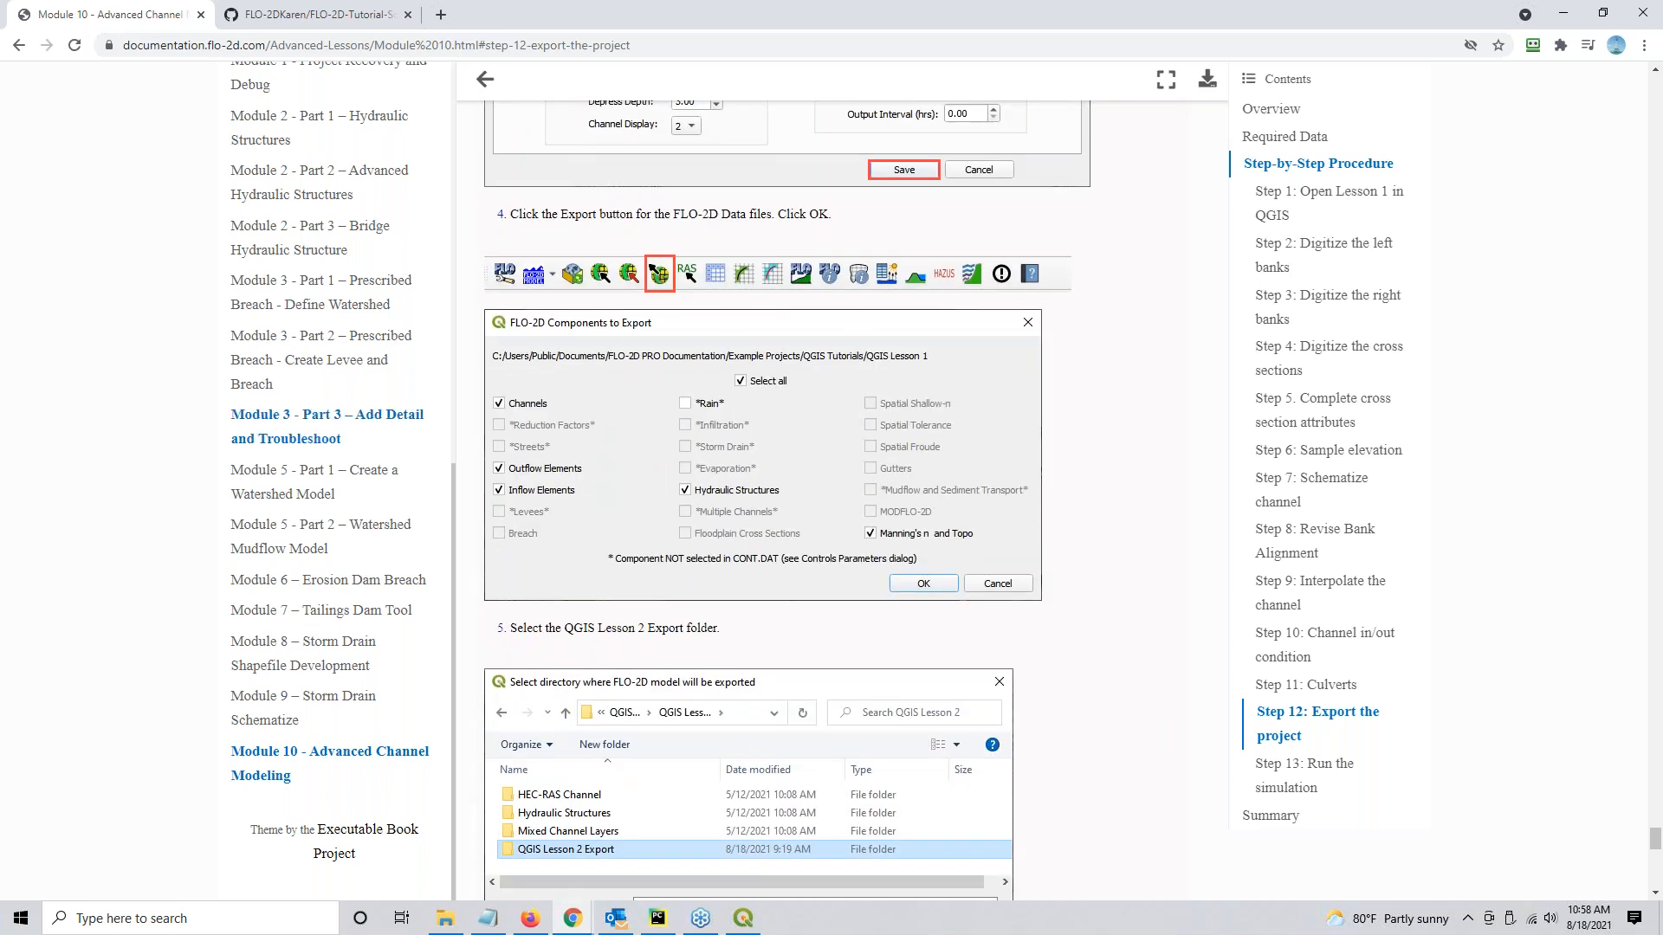
{"action": "key", "text": "ctrl"}
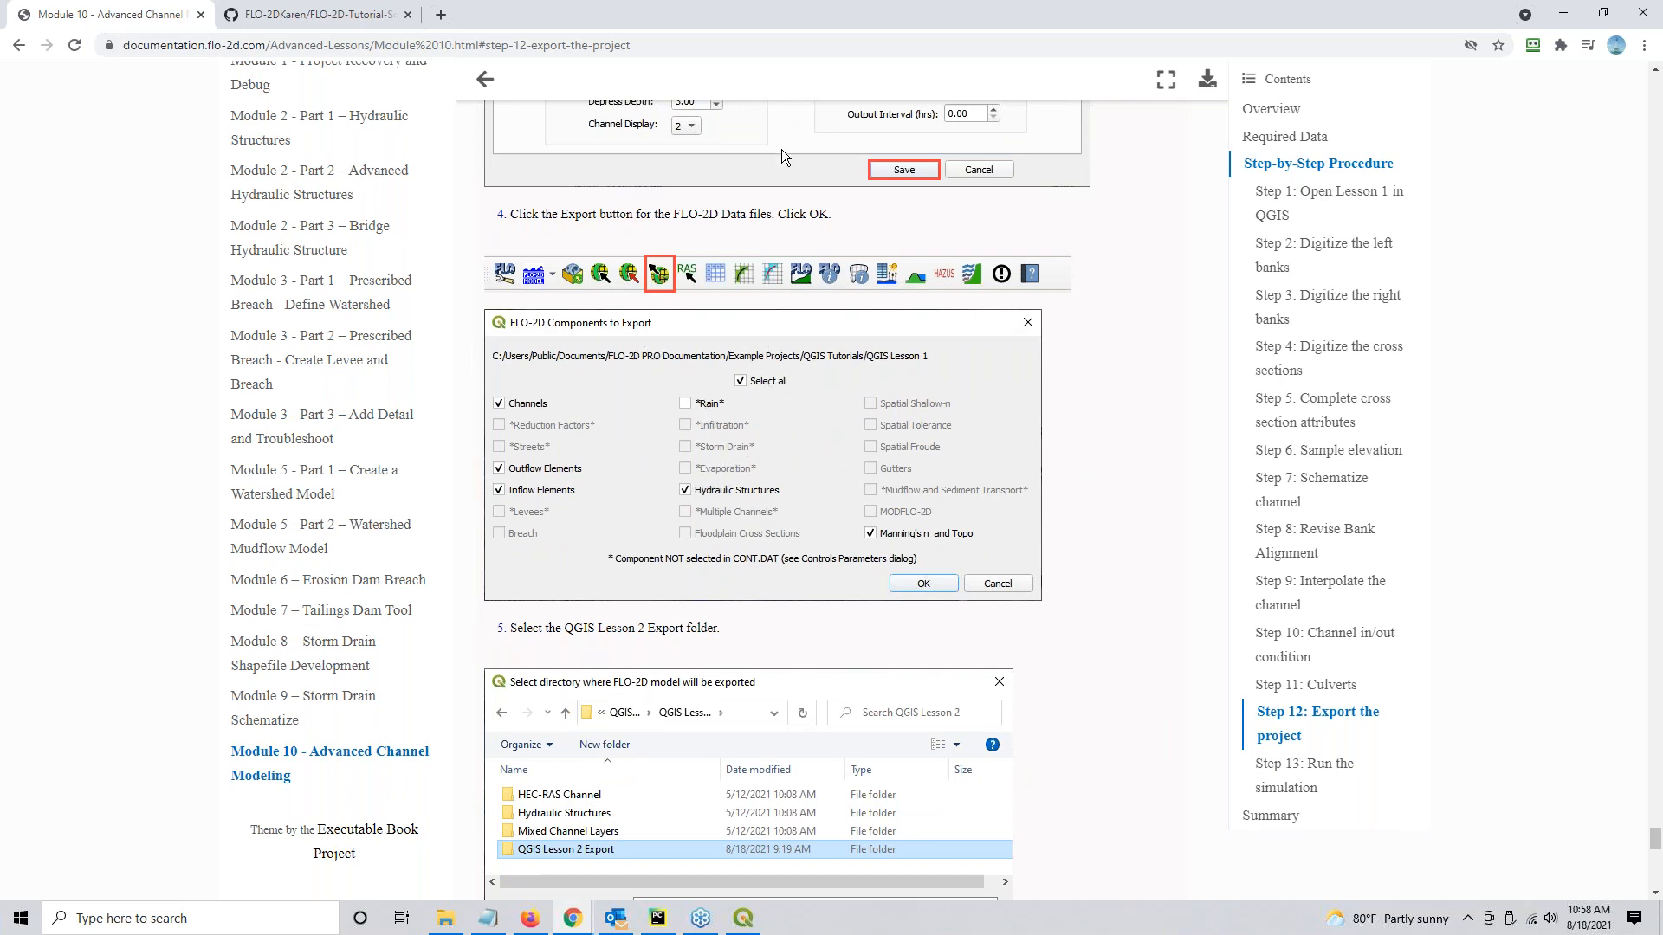
{"action": "scroll", "coordinate": [698, 434], "scroll_direction": "down", "scroll_amount": 3}
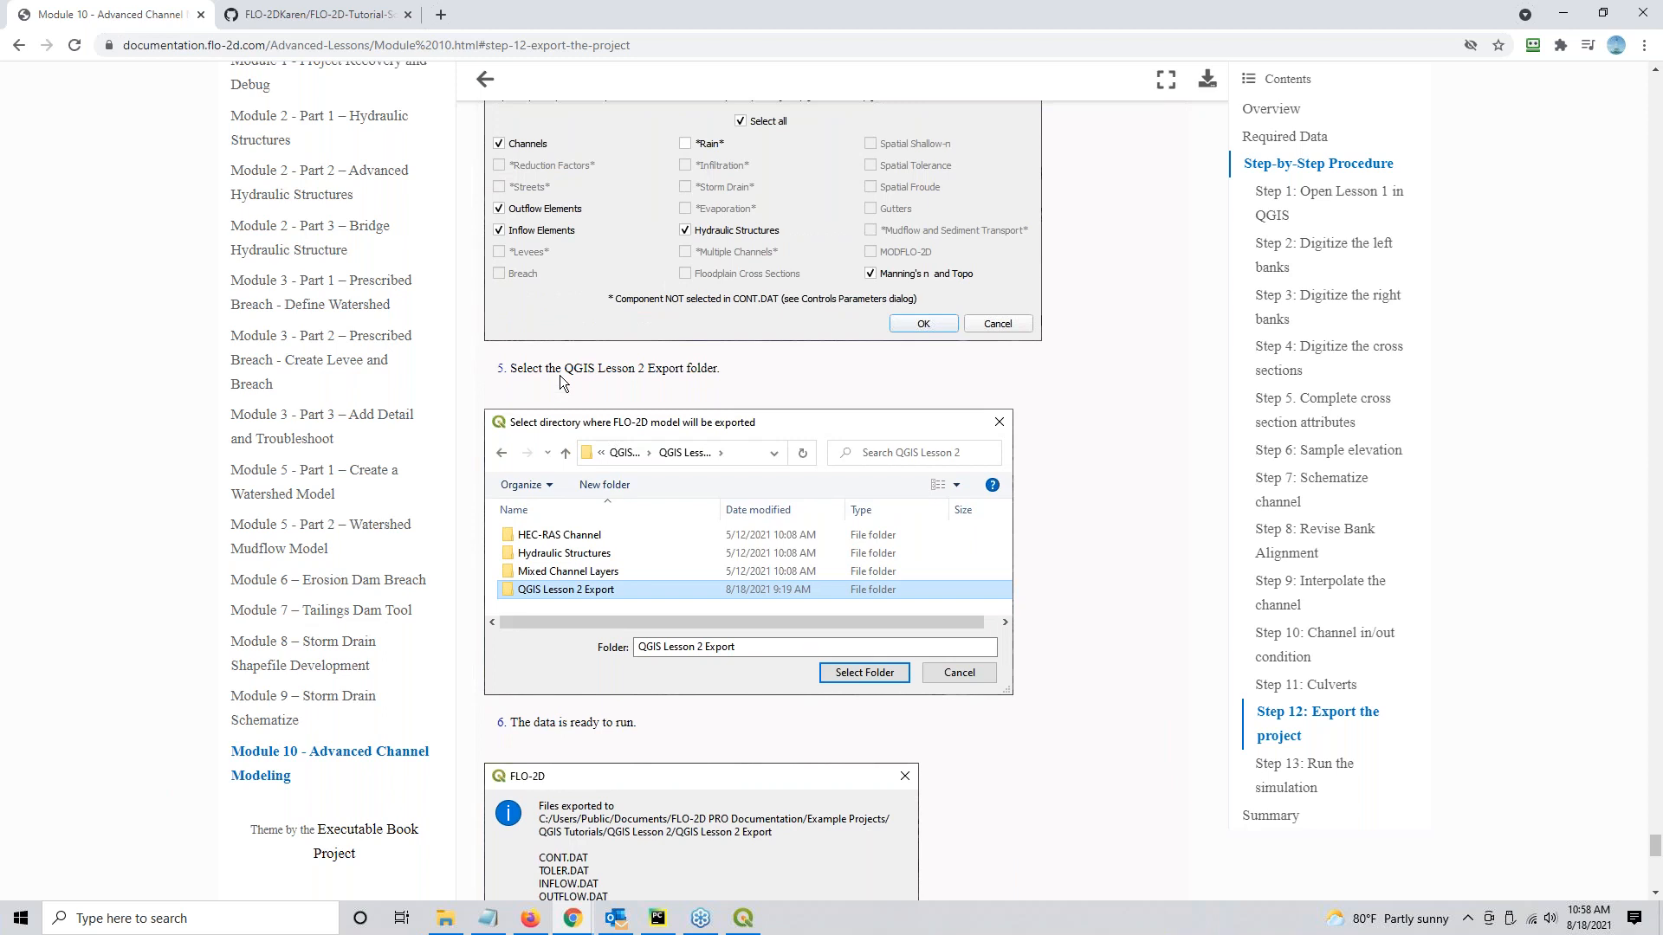
{"action": "key", "text": "ctrl"}
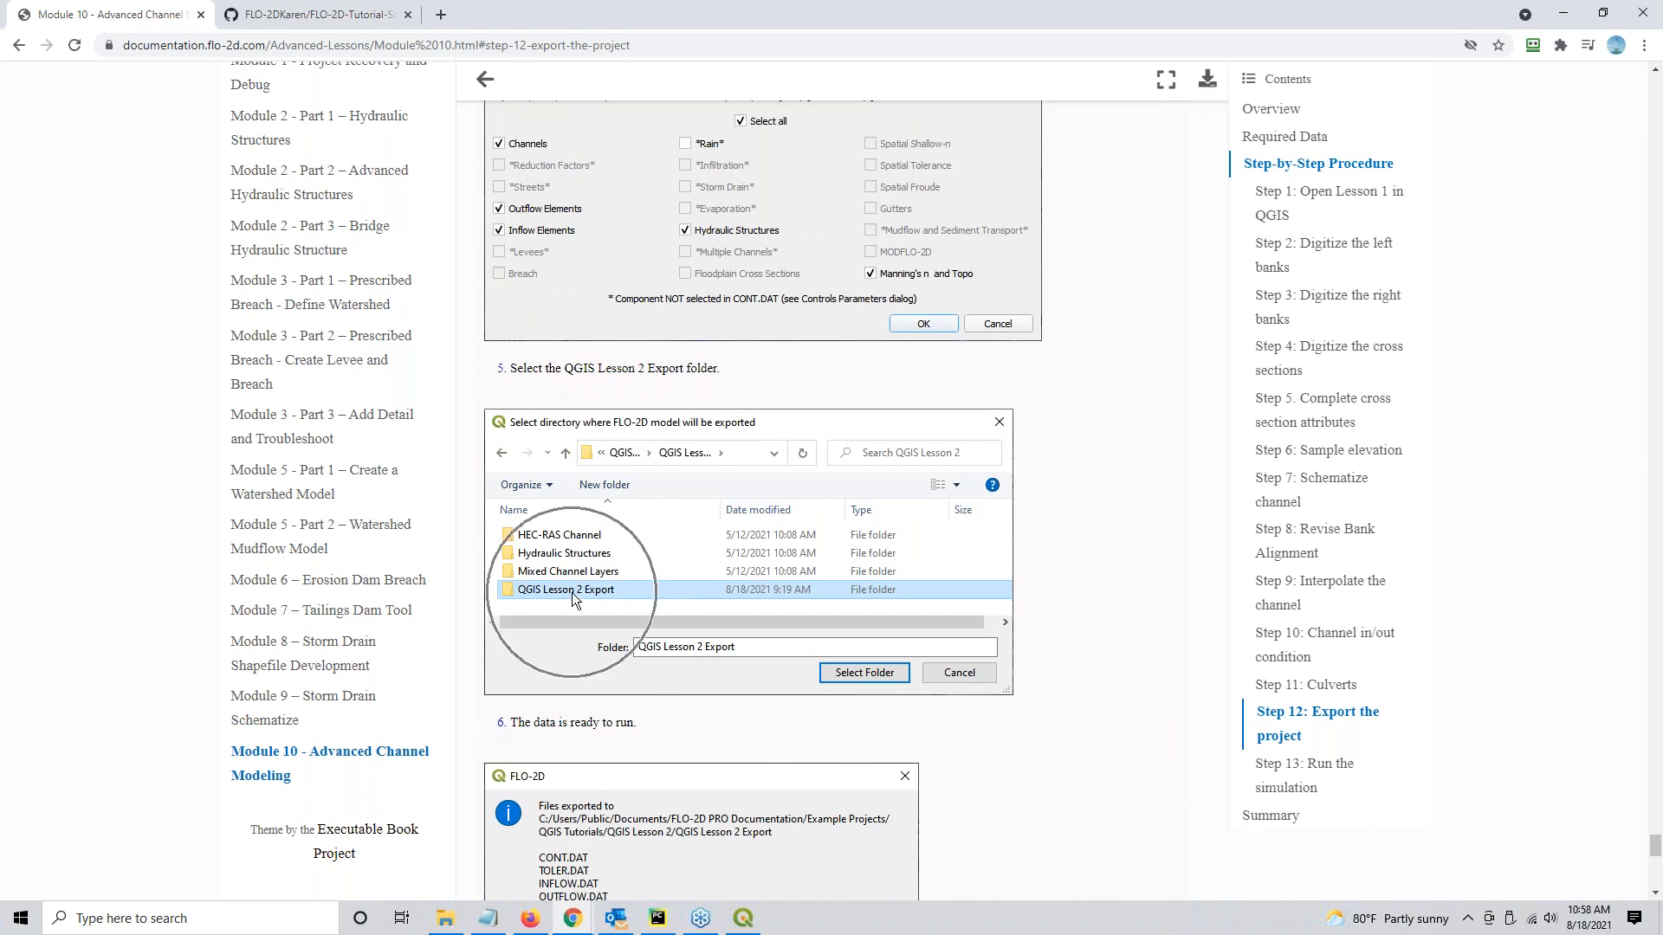
{"action": "scroll", "coordinate": [657, 351], "scroll_direction": "down", "scroll_amount": 5}
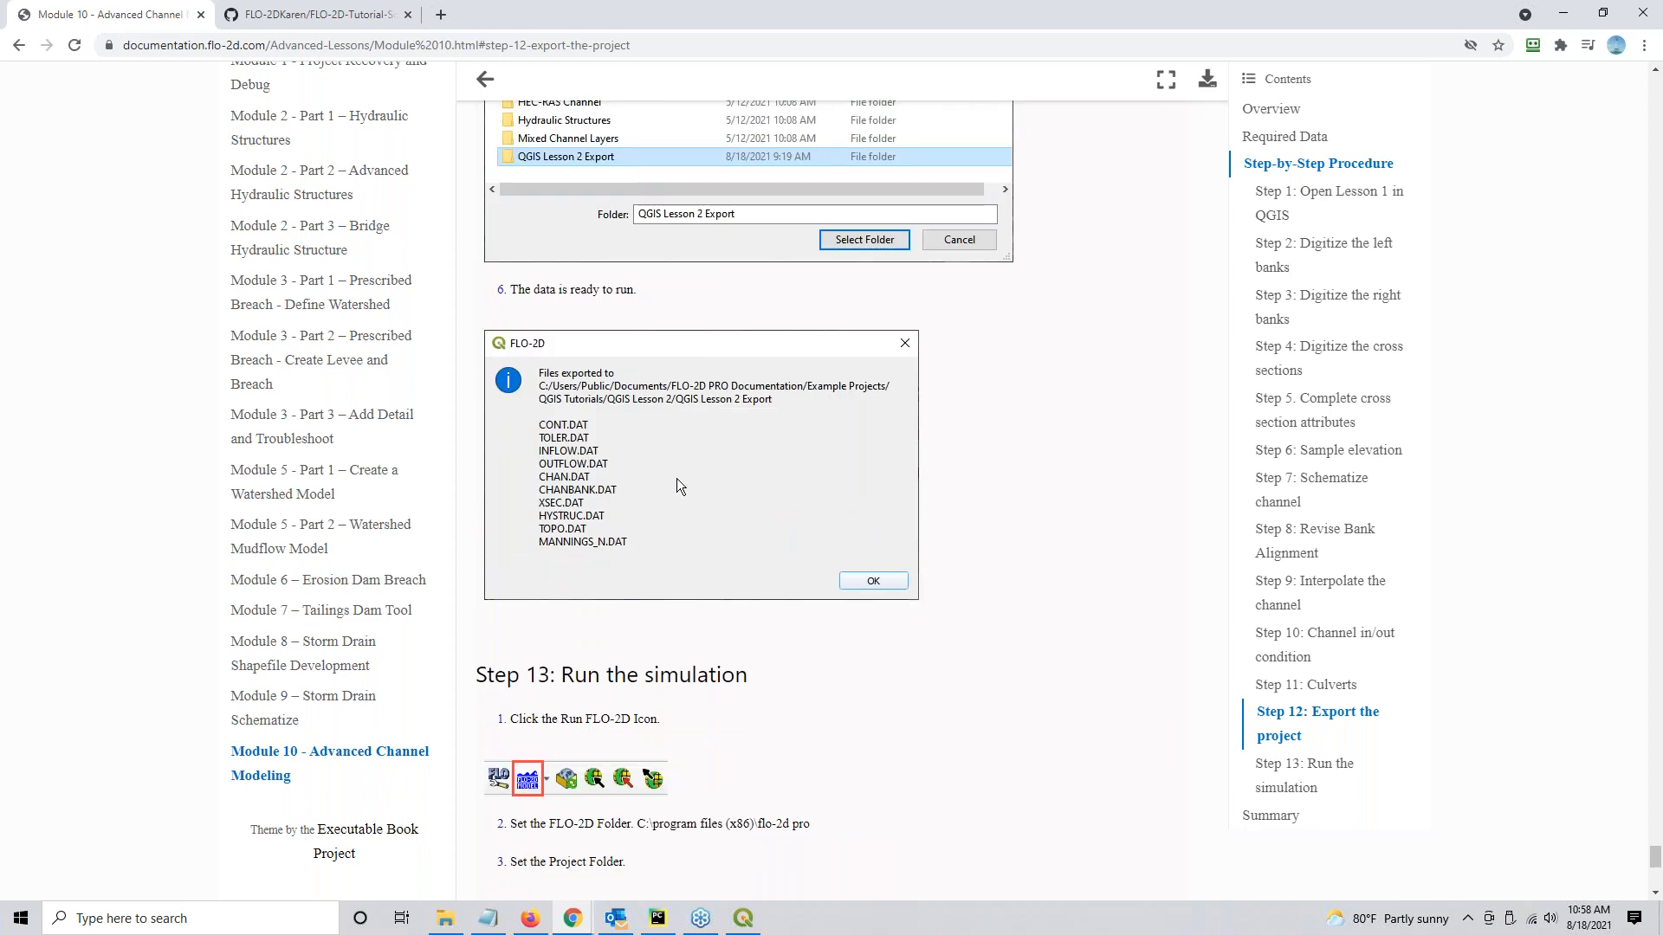
{"action": "scroll", "coordinate": [632, 460], "scroll_direction": "down", "scroll_amount": 3}
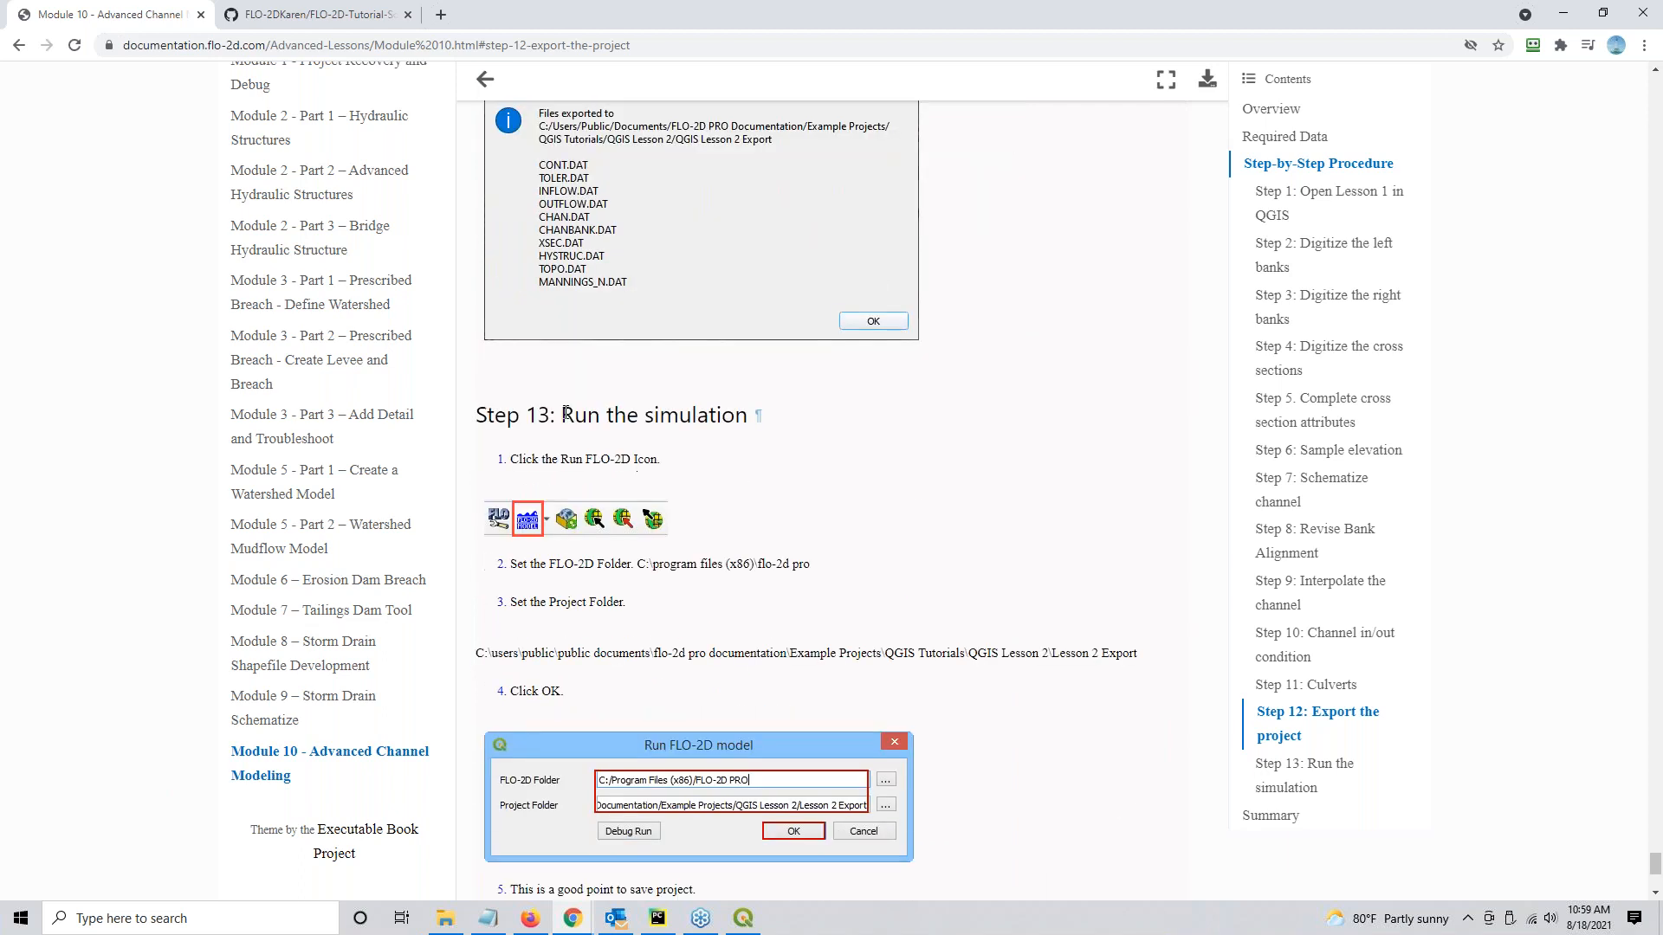
{"action": "scroll", "coordinate": [525, 532], "scroll_direction": "down", "scroll_amount": 4}
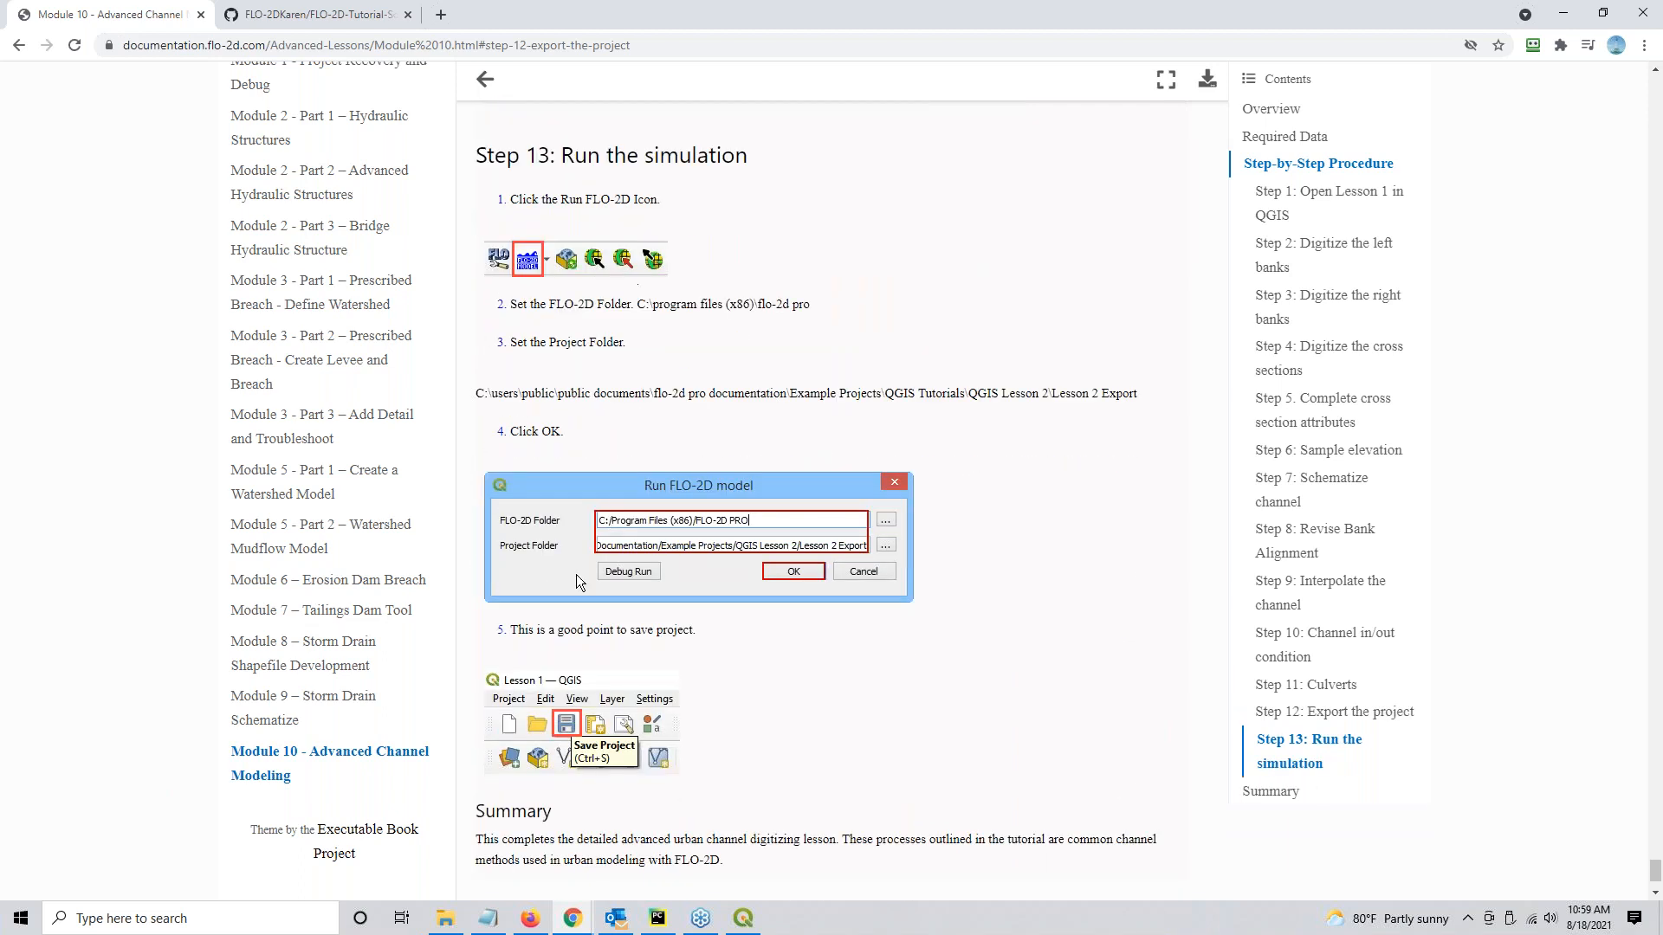
{"action": "scroll", "coordinate": [556, 673], "scroll_direction": "down", "scroll_amount": 1}
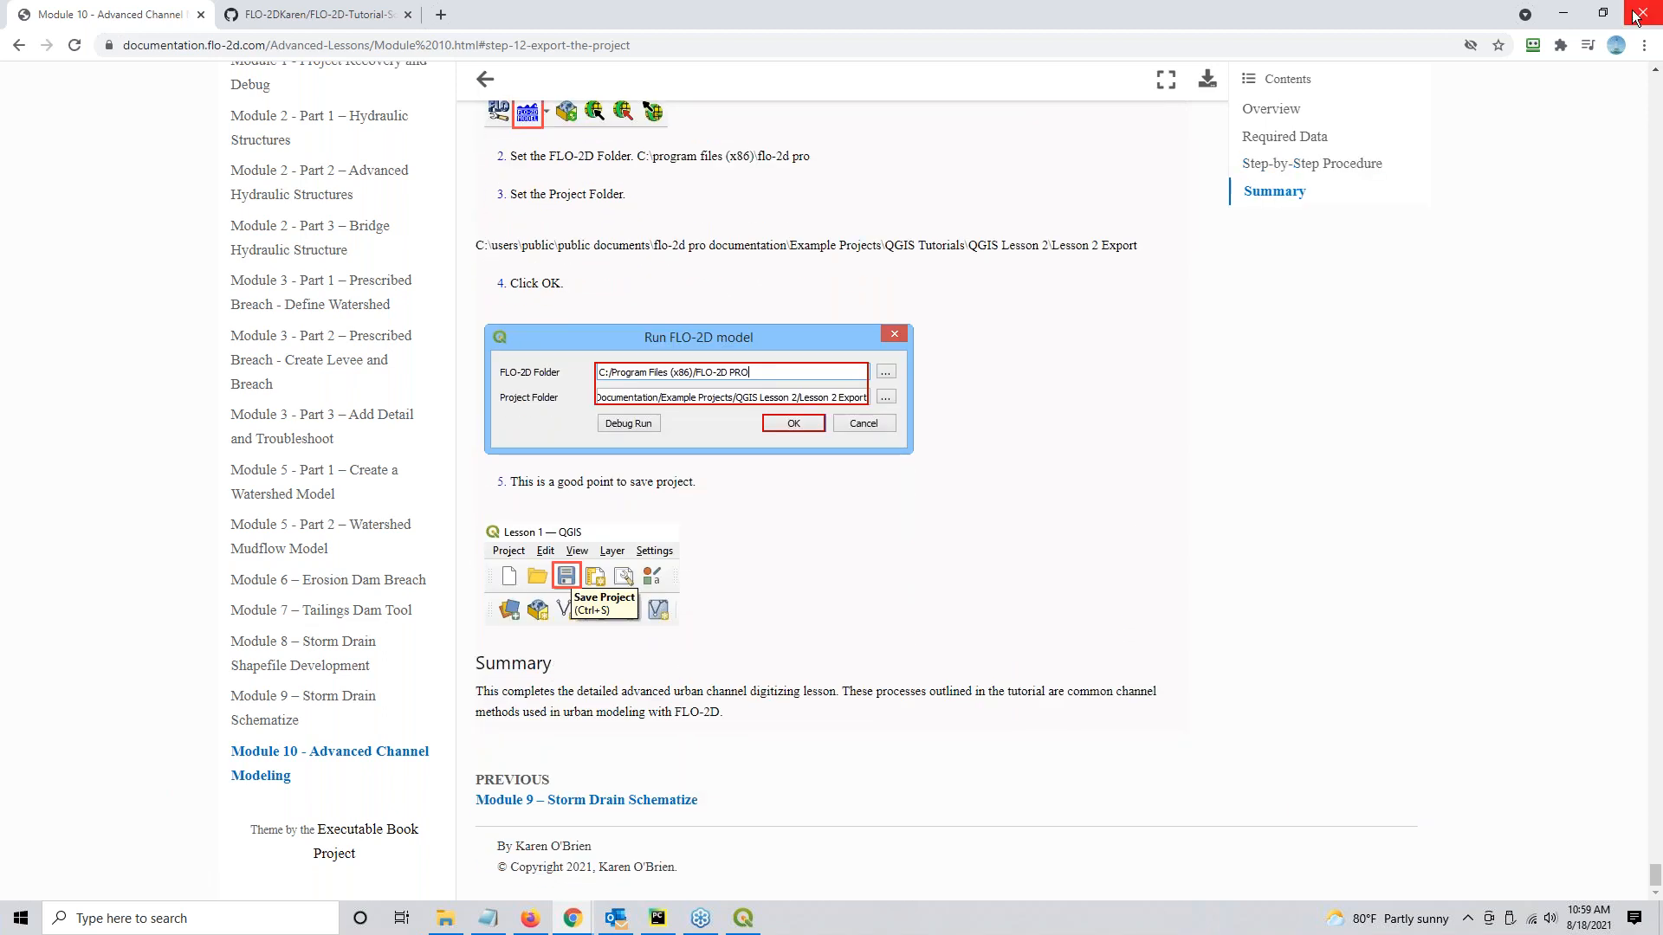
Switch back to QGIS, turn on Hydraulic Structures in the FLO-2D control variables and save them.
{"action": "left_click", "coordinate": [1568, 23]}
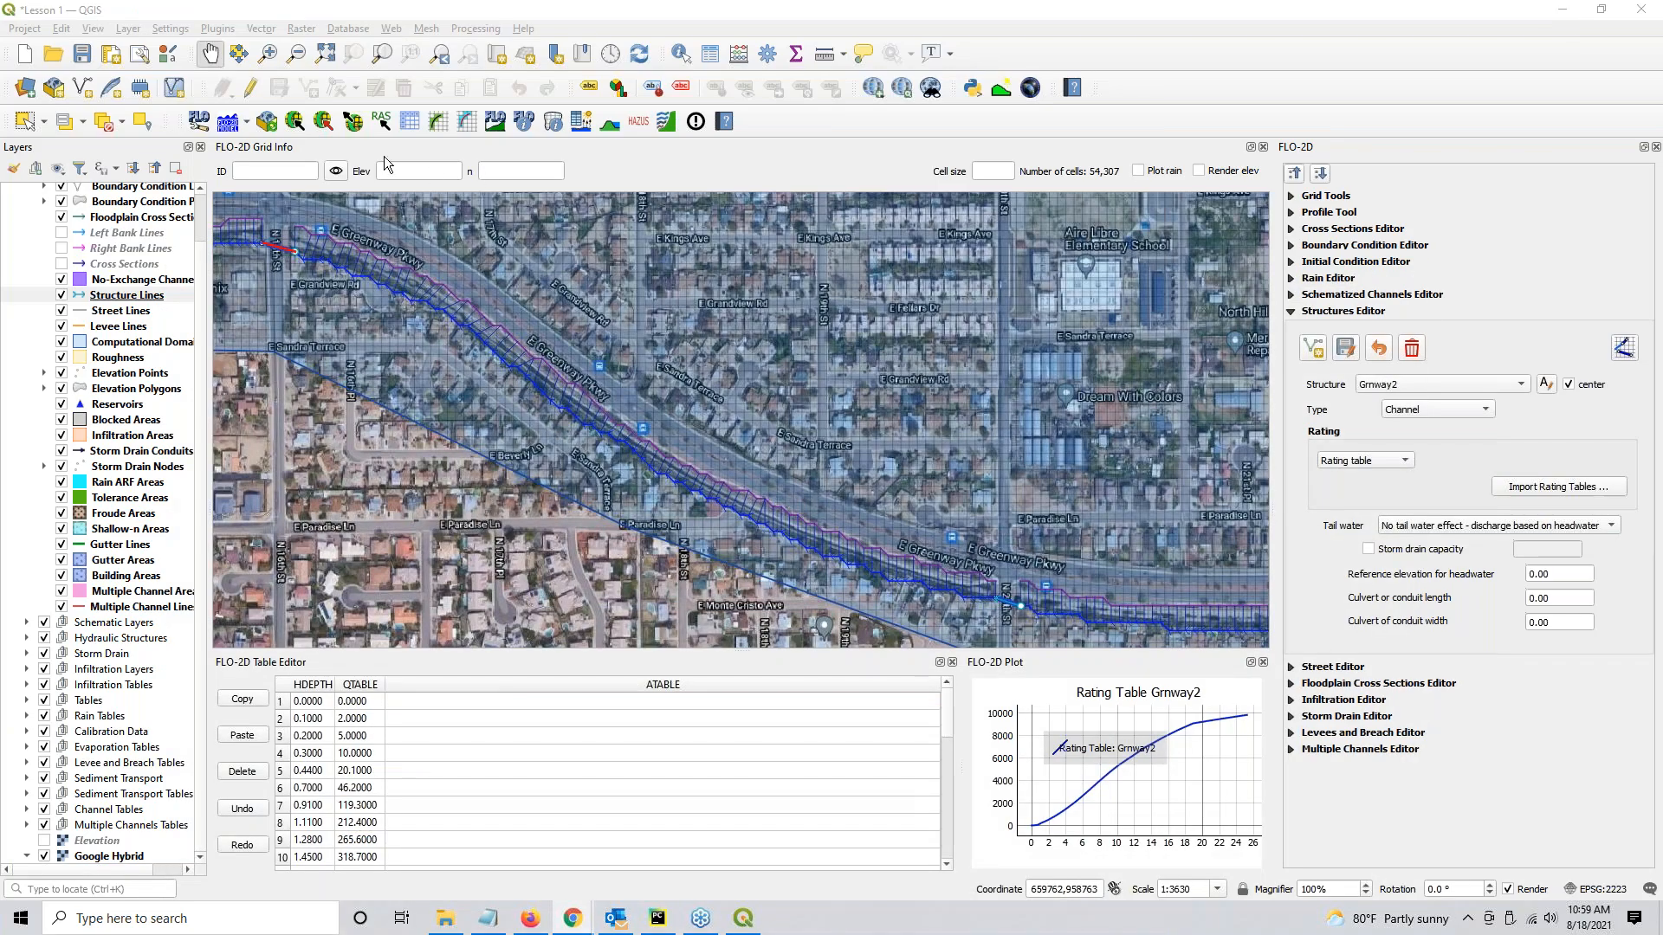
{"action": "left_click", "coordinate": [409, 121]}
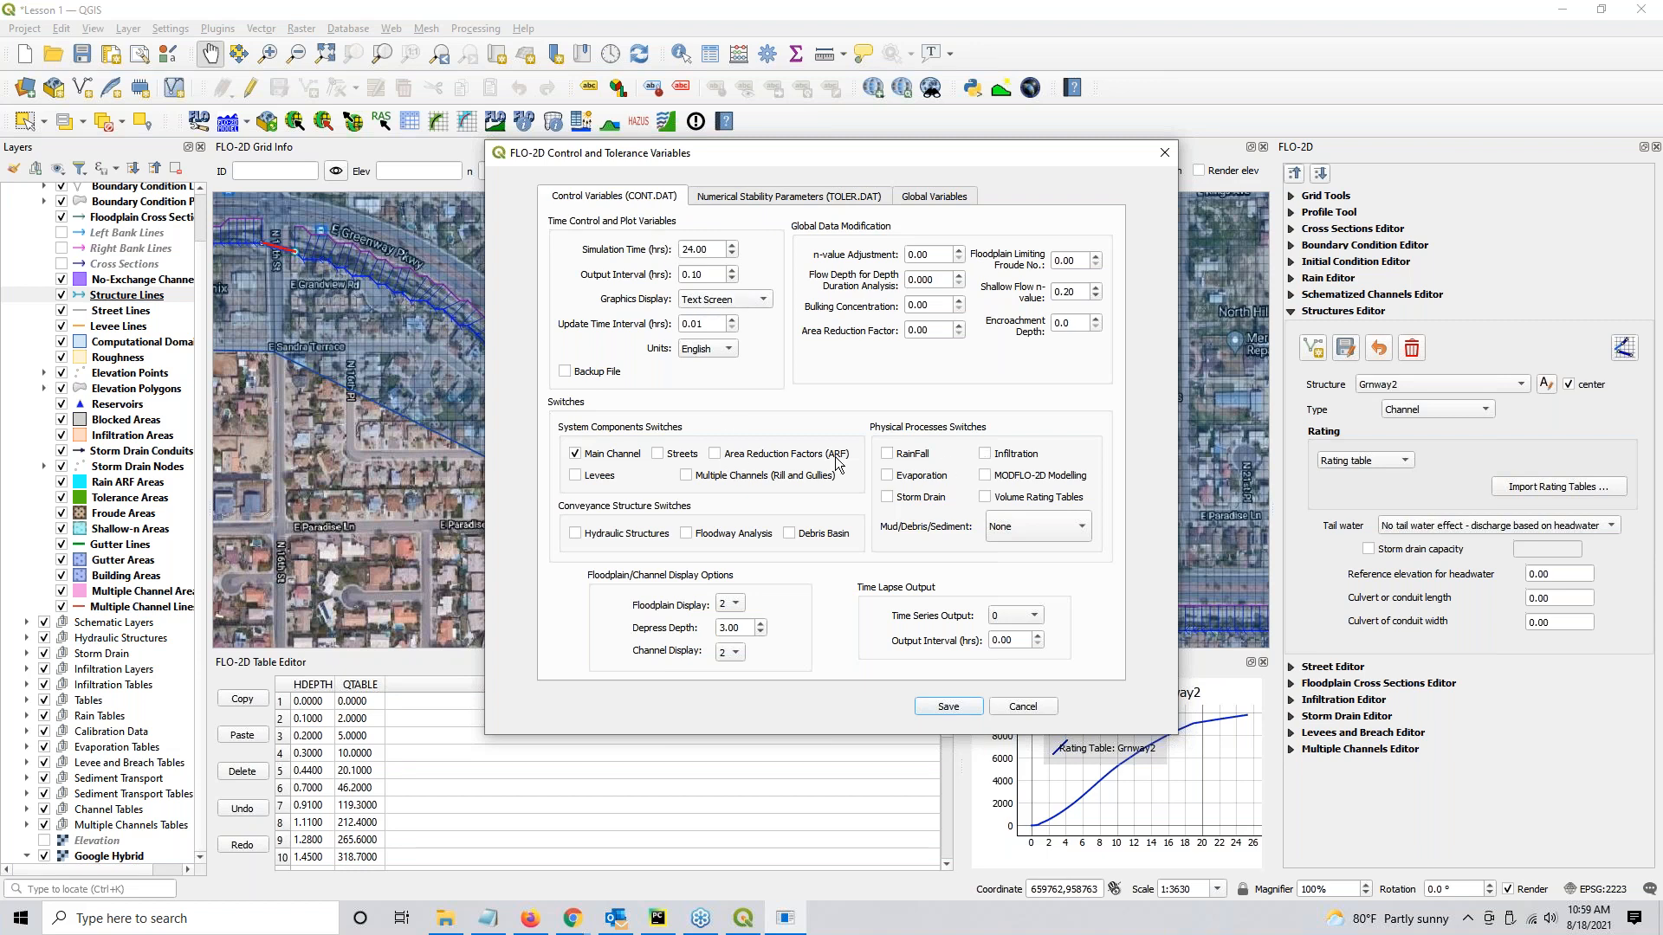
{"action": "key", "text": "ctrl"}
{"action": "left_click", "coordinate": [574, 534]}
{"action": "left_click", "coordinate": [949, 707]}
Begin a FLO-2D data export with Channels, Outflow Elements, Inflow Elements, Hydraulic Structures, and Manning's n and Topo as components.
{"action": "scroll", "coordinate": [676, 442], "scroll_direction": "down", "scroll_amount": 2}
{"action": "left_click_drag", "start_coordinate": [654, 371], "coordinate": [754, 498]}
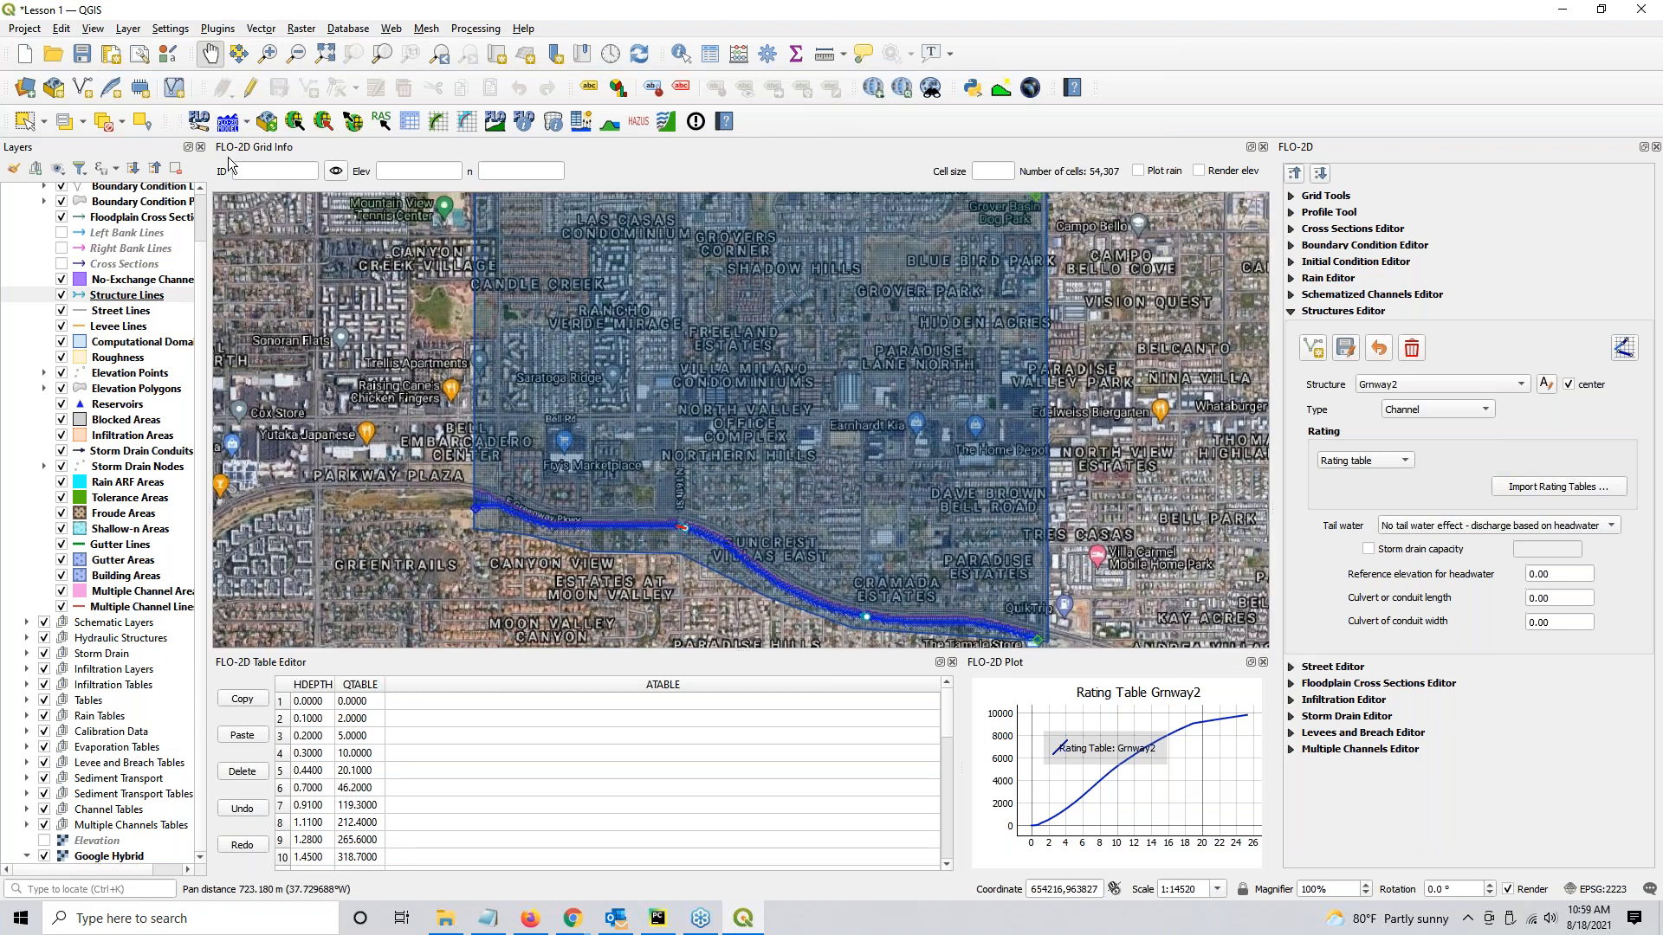
{"action": "left_click", "coordinate": [352, 122]}
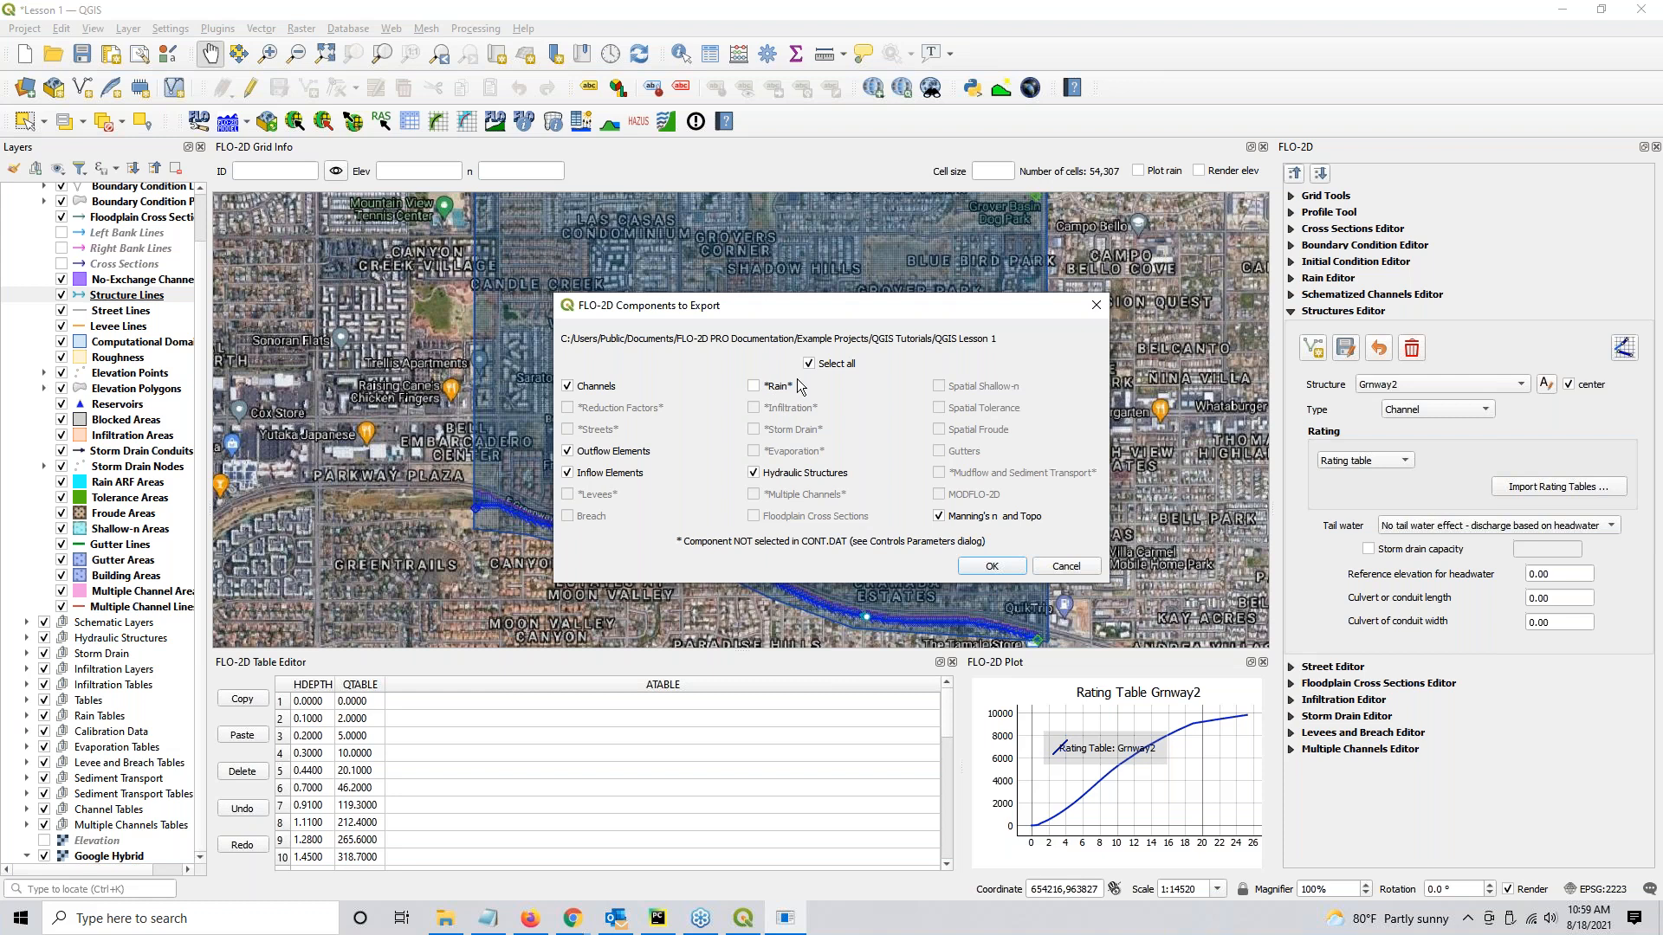
{"action": "left_click", "coordinate": [998, 566]}
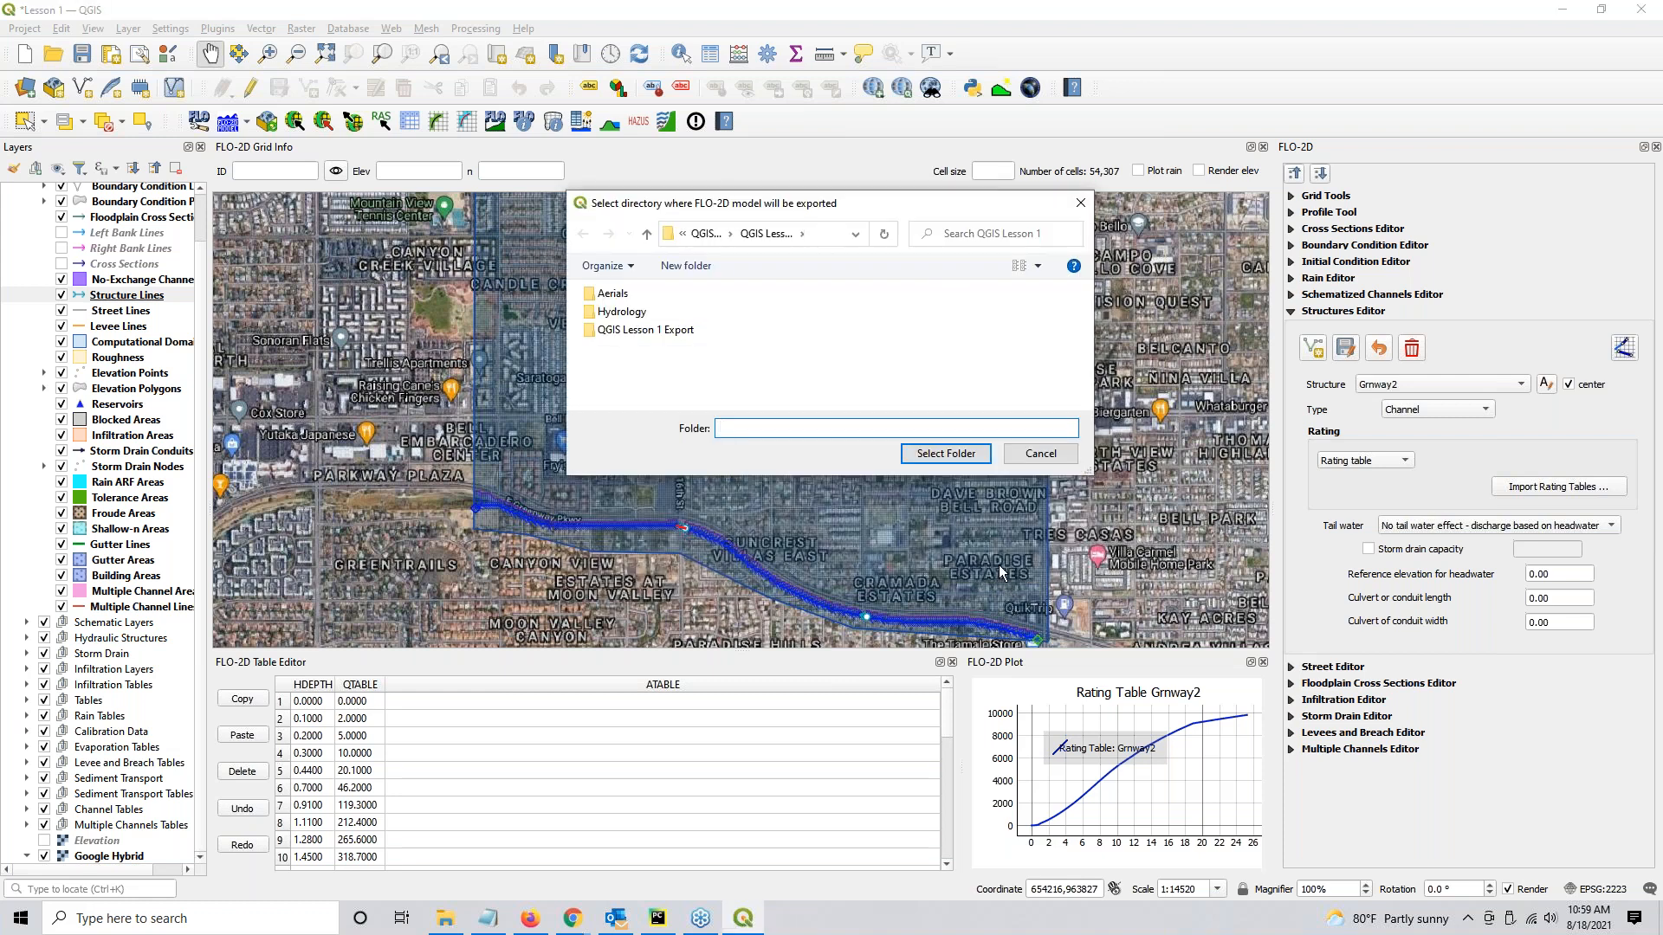
{"action": "left_click", "coordinate": [694, 265]}
{"action": "left_click", "coordinate": [655, 326]}
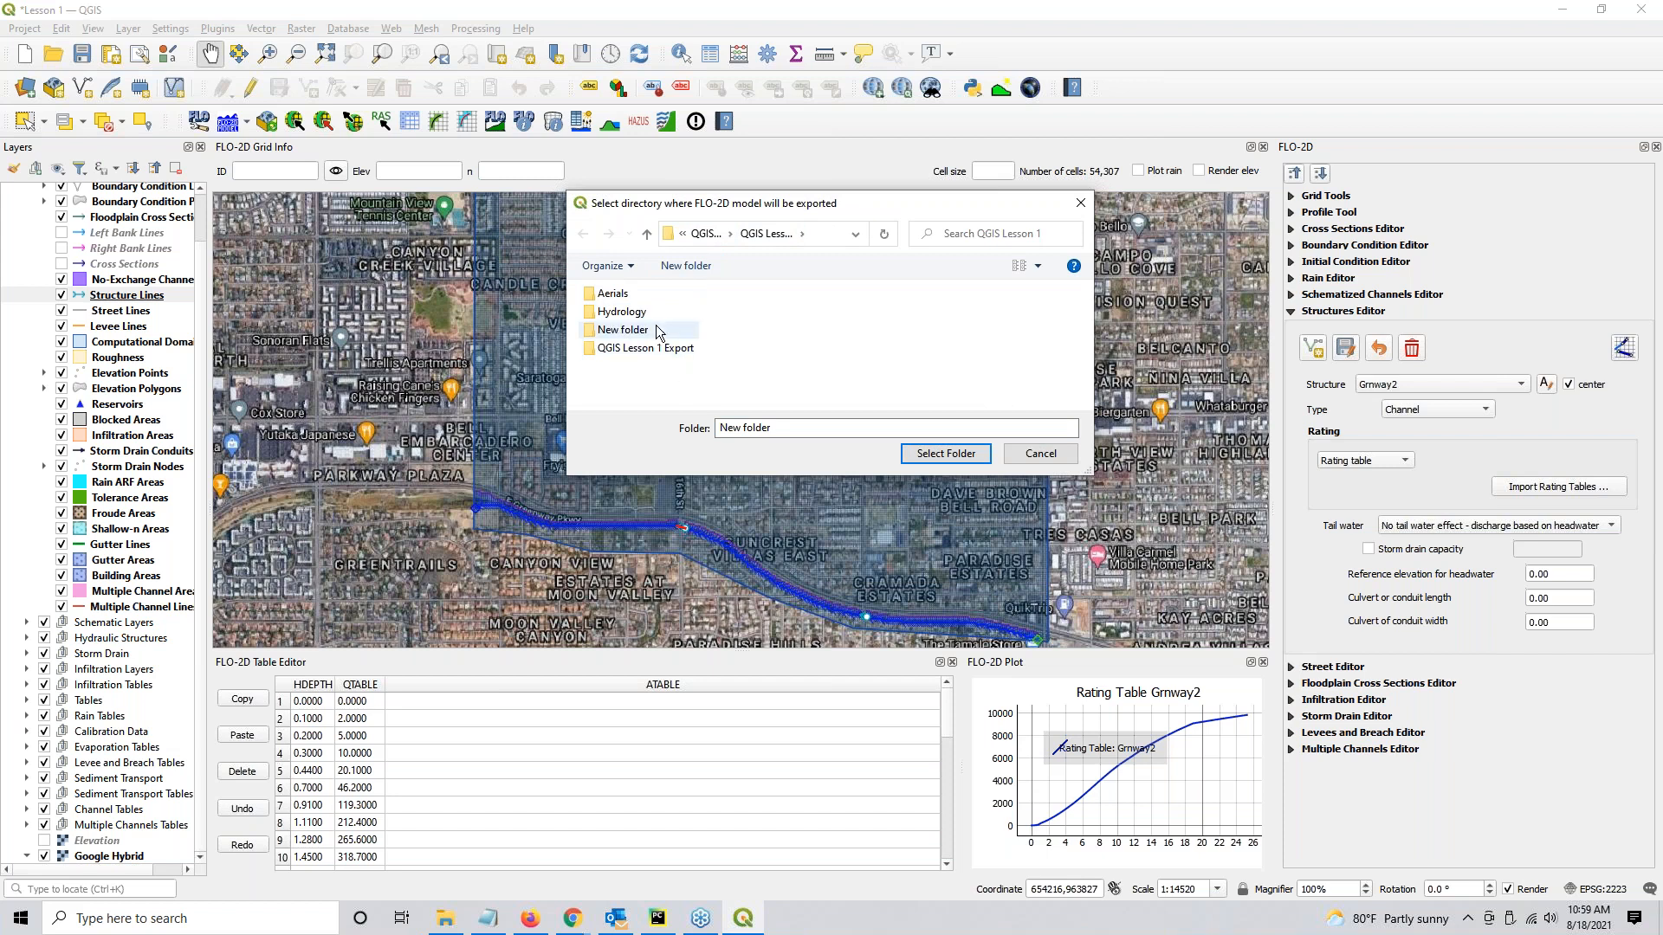
{"action": "key", "text": "Delete"}
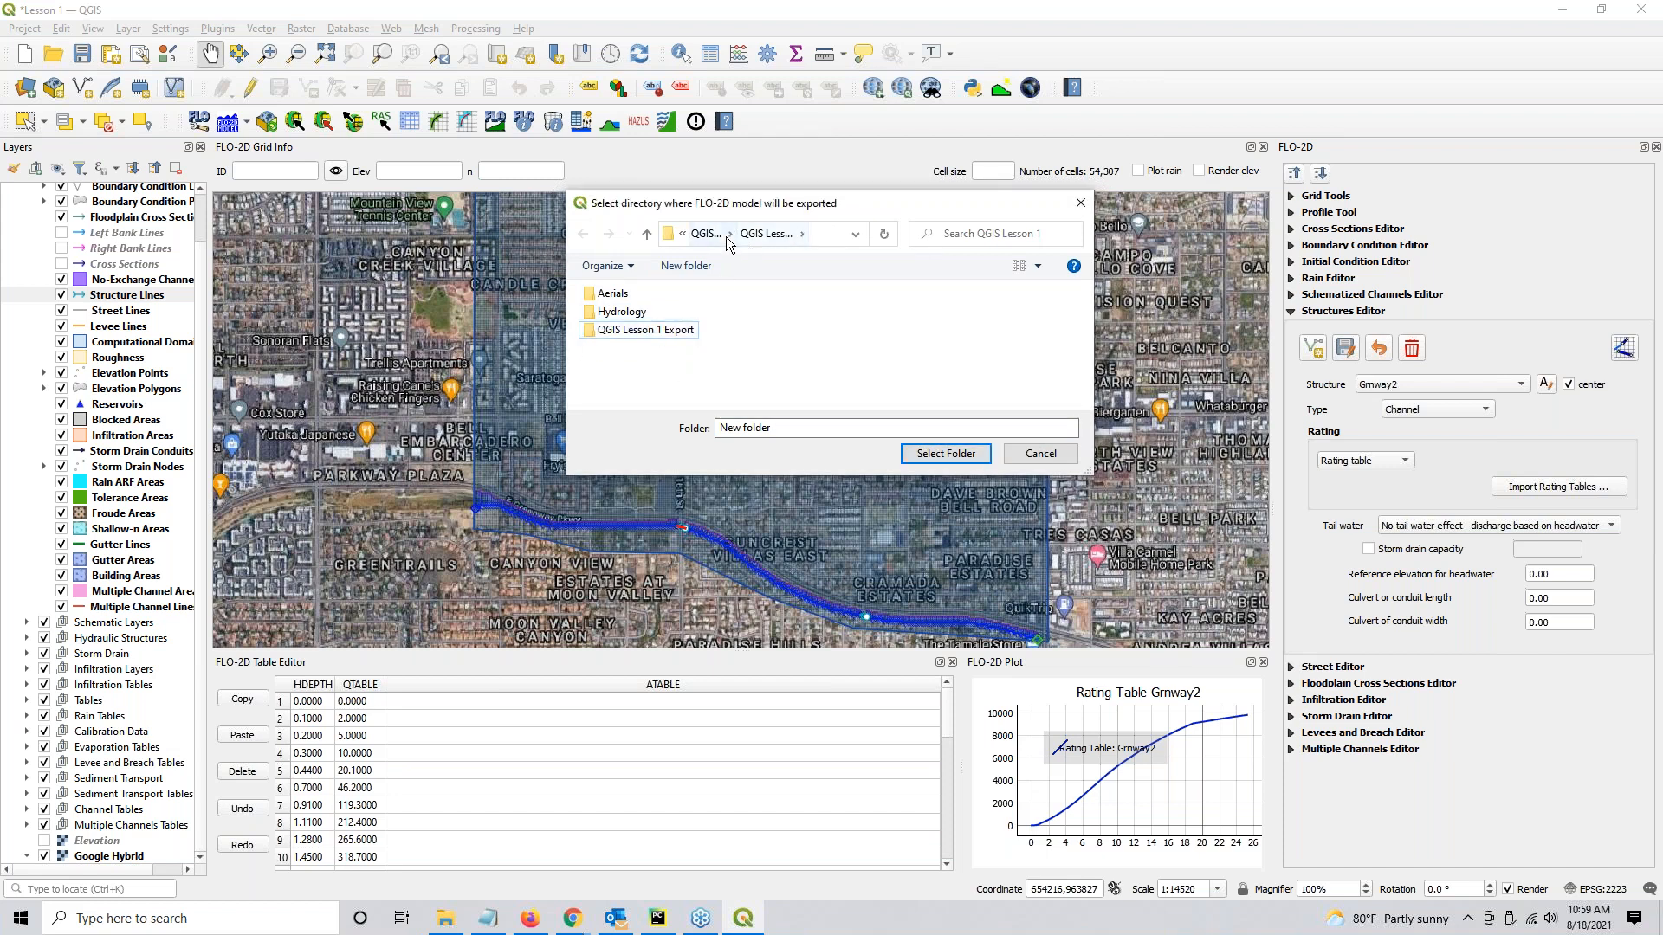
Create a folder named "video export" in QGIS Lesson 2 and export the FLO-2D model files into it.
{"action": "left_click", "coordinate": [705, 234]}
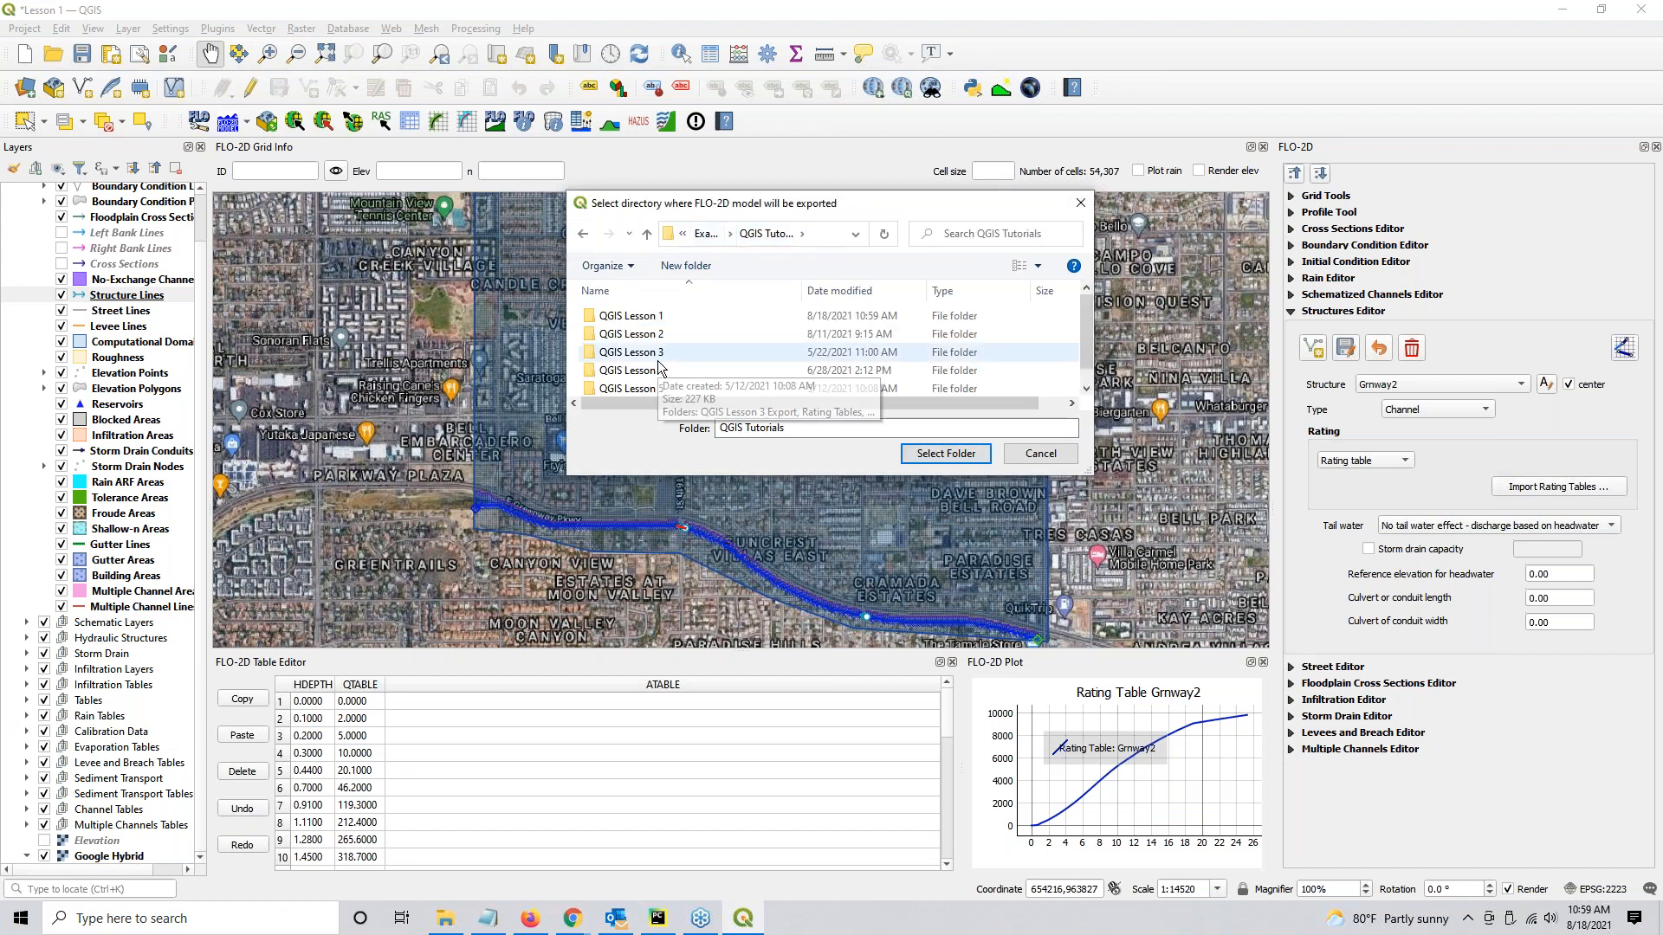
{"action": "double_click", "coordinate": [641, 334]}
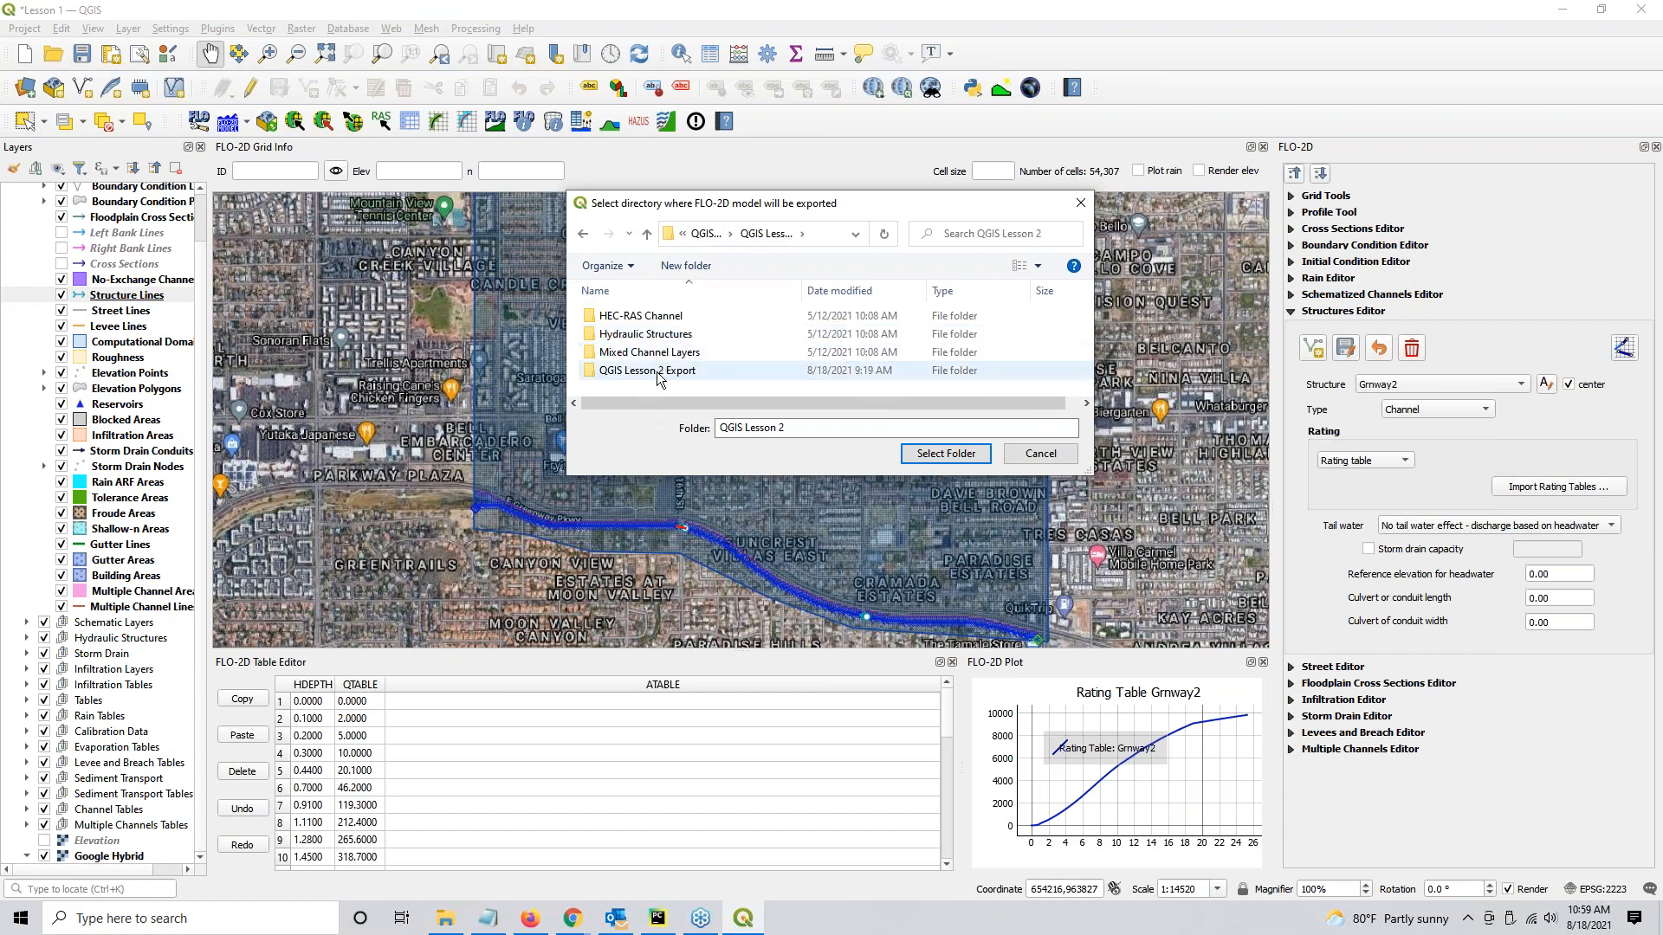
{"action": "left_click", "coordinate": [681, 269]}
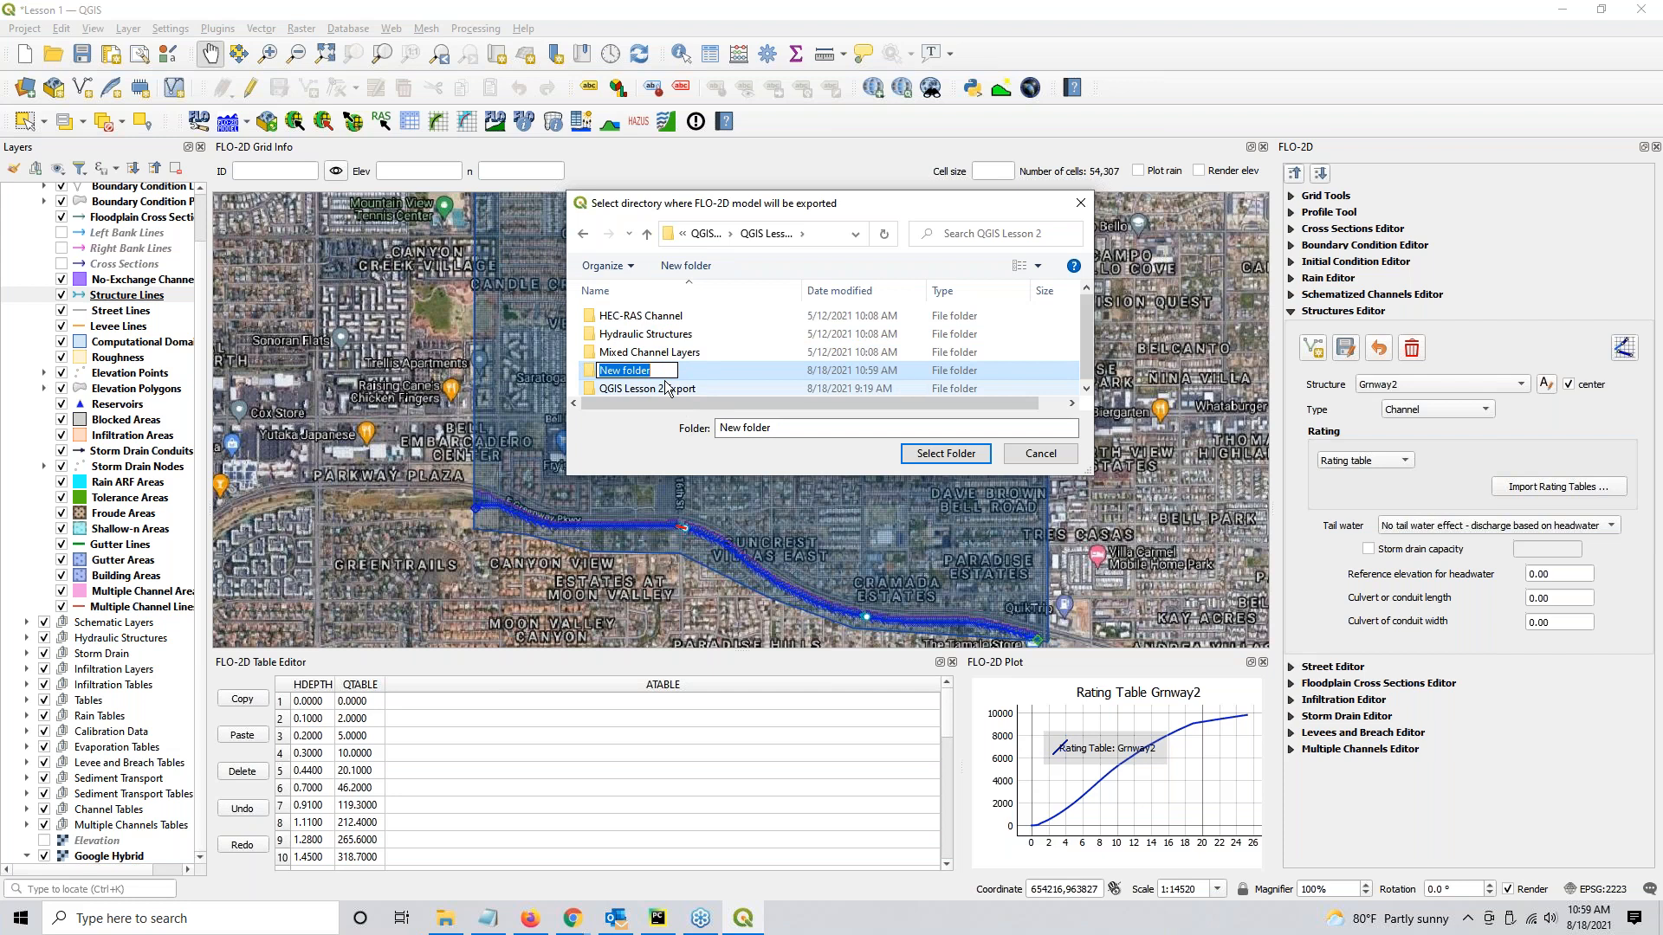
{"action": "type", "text": "video export"}
{"action": "key", "text": "Return"}
{"action": "key", "text": "Return"}
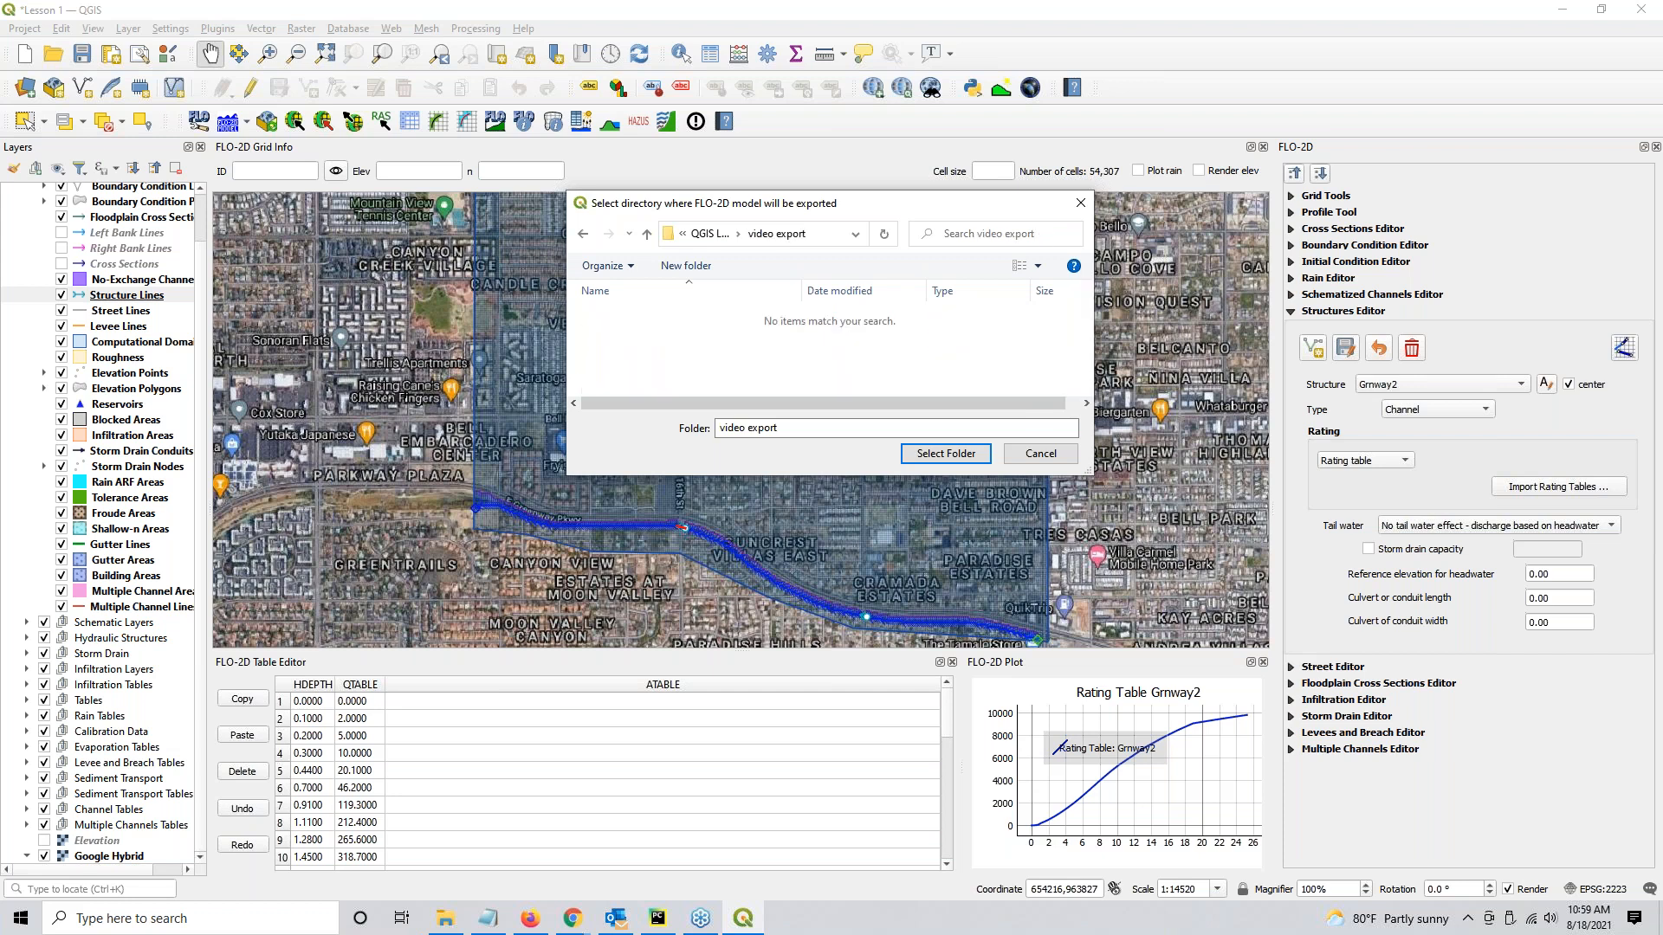
{"action": "left_click", "coordinate": [941, 455]}
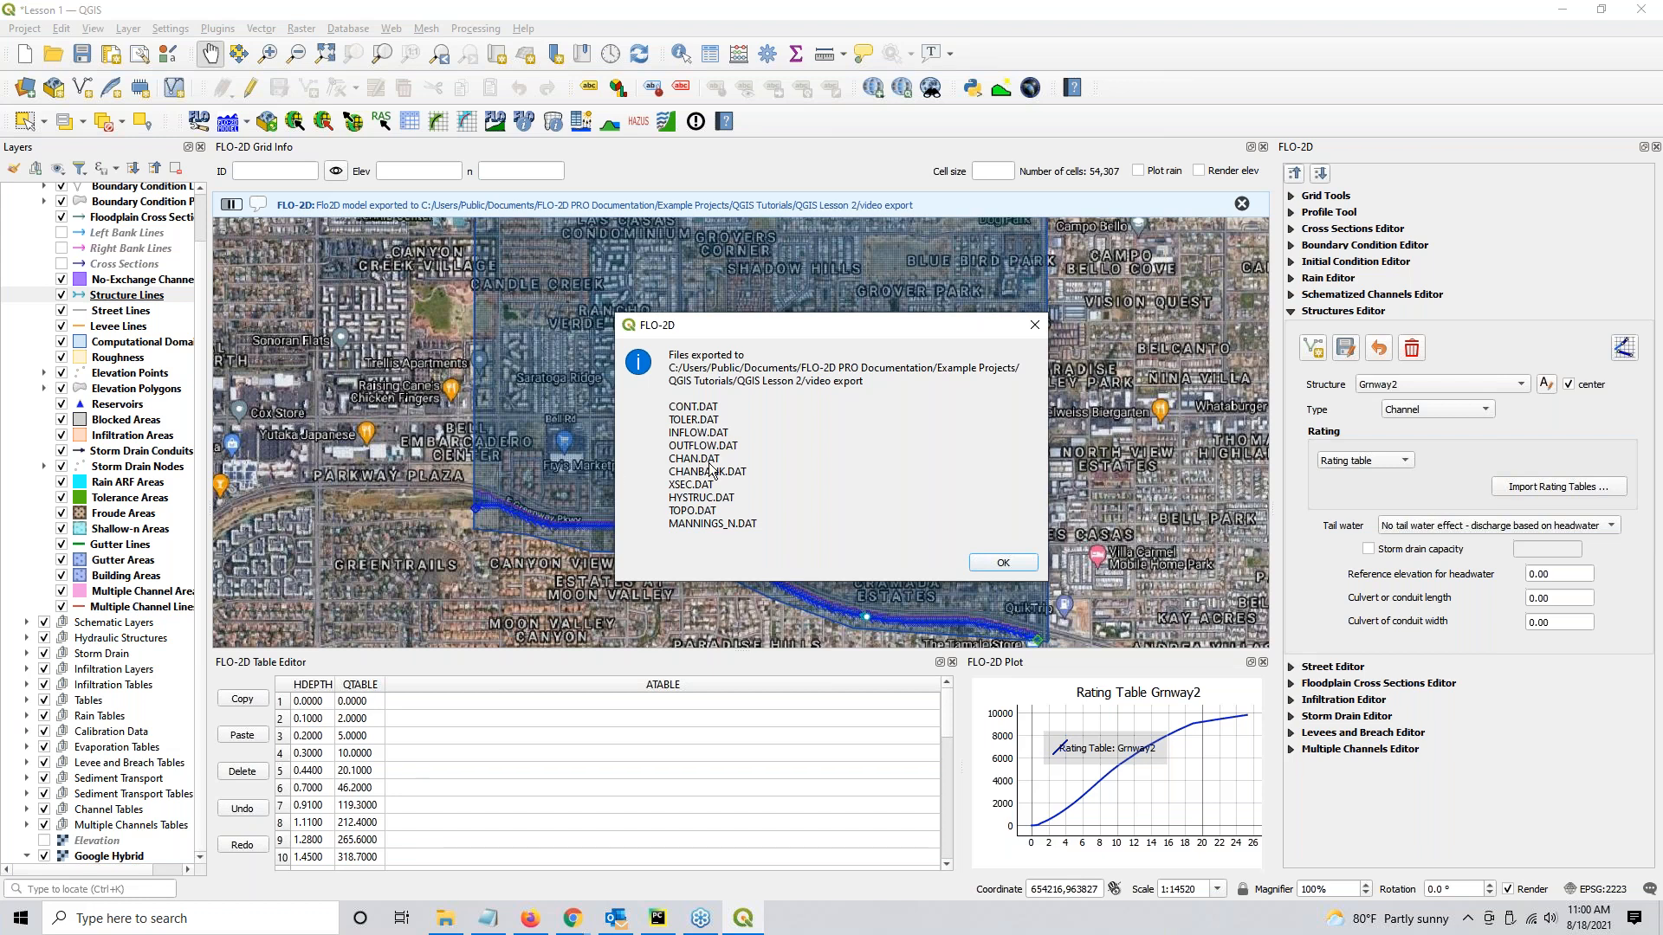
{"action": "left_click", "coordinate": [1003, 563]}
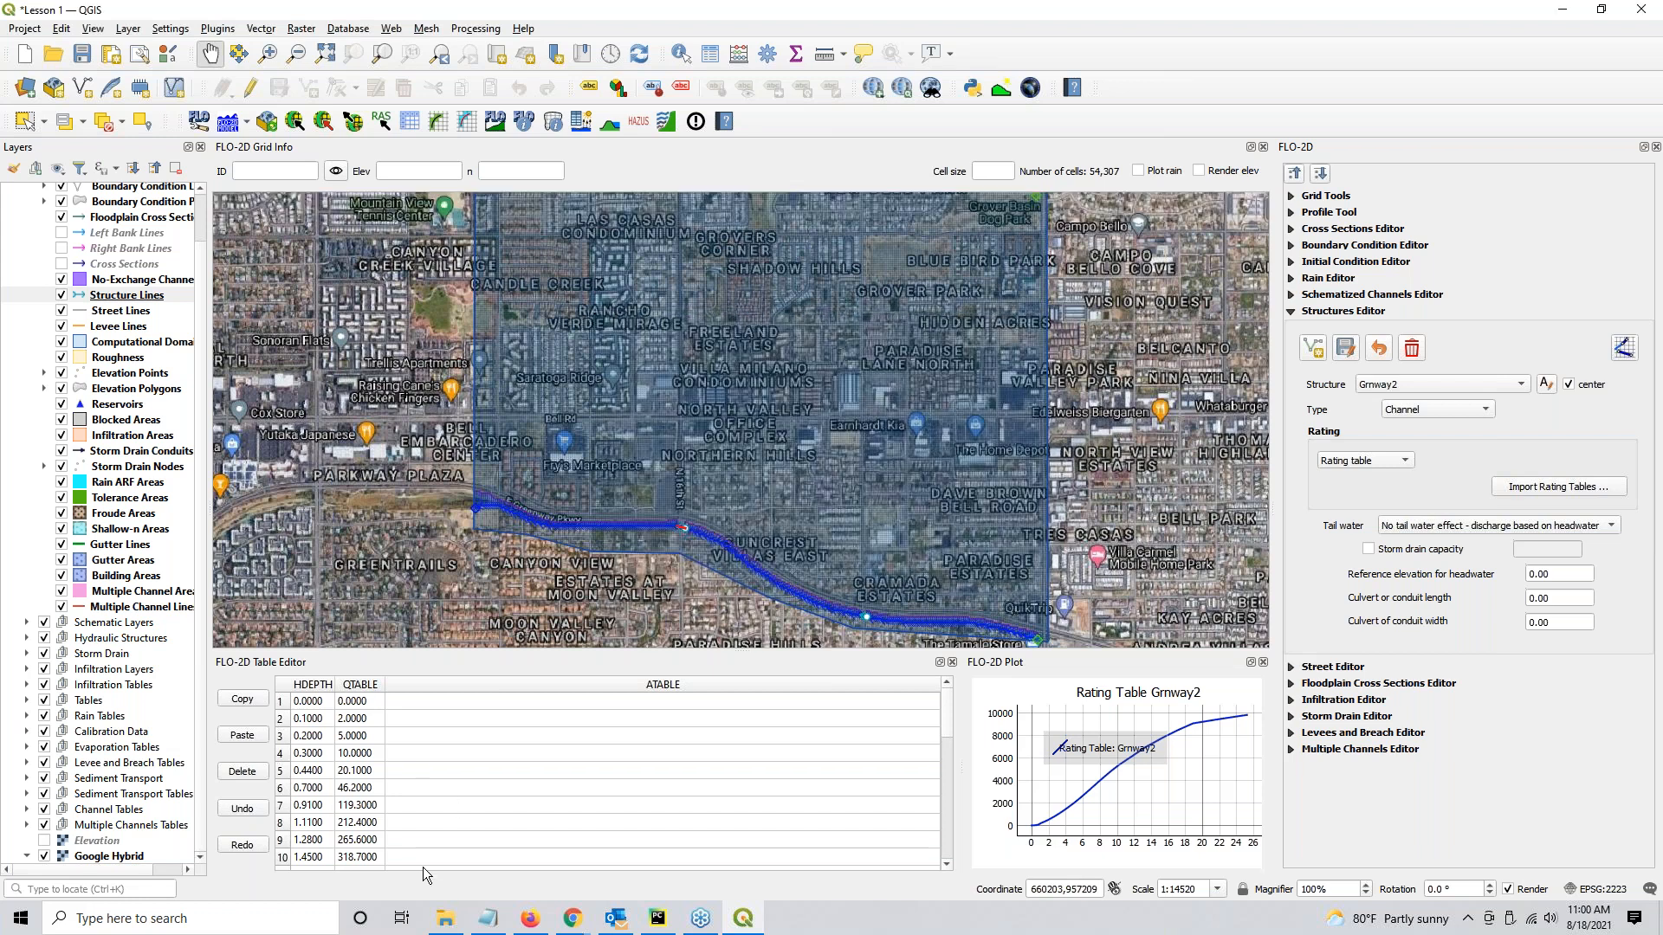
Switch to File Explorer, open the QGIS Lesson 2 Export folder and look through its data and output files.
{"action": "left_click", "coordinate": [444, 921]}
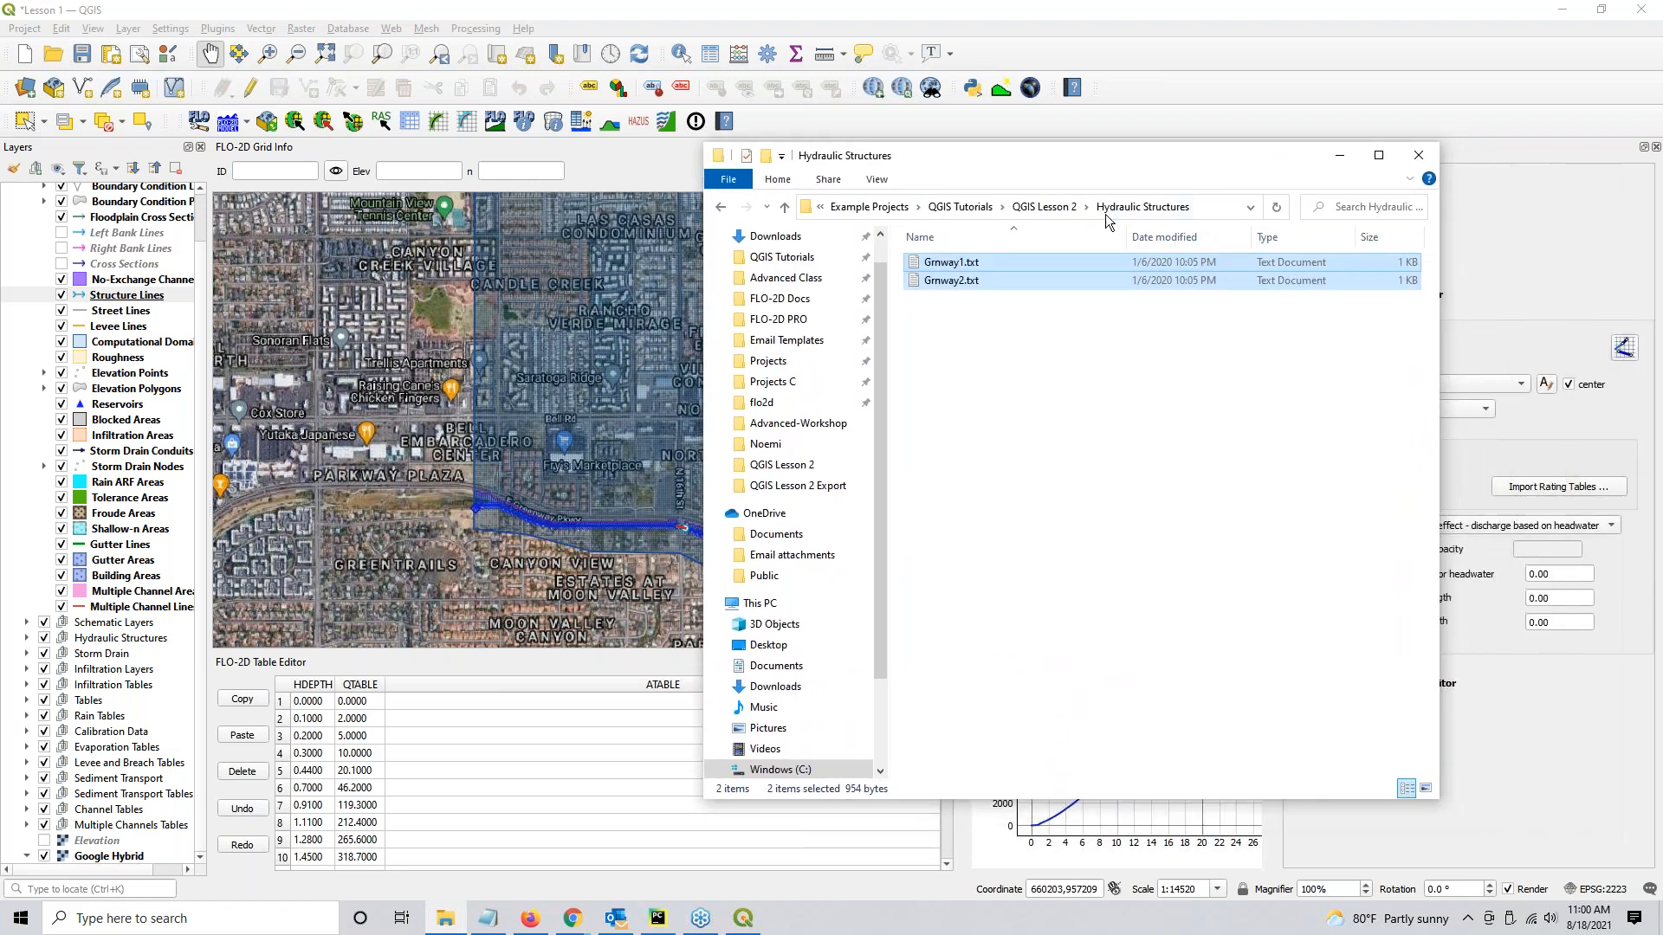
{"action": "left_click", "coordinate": [1033, 208]}
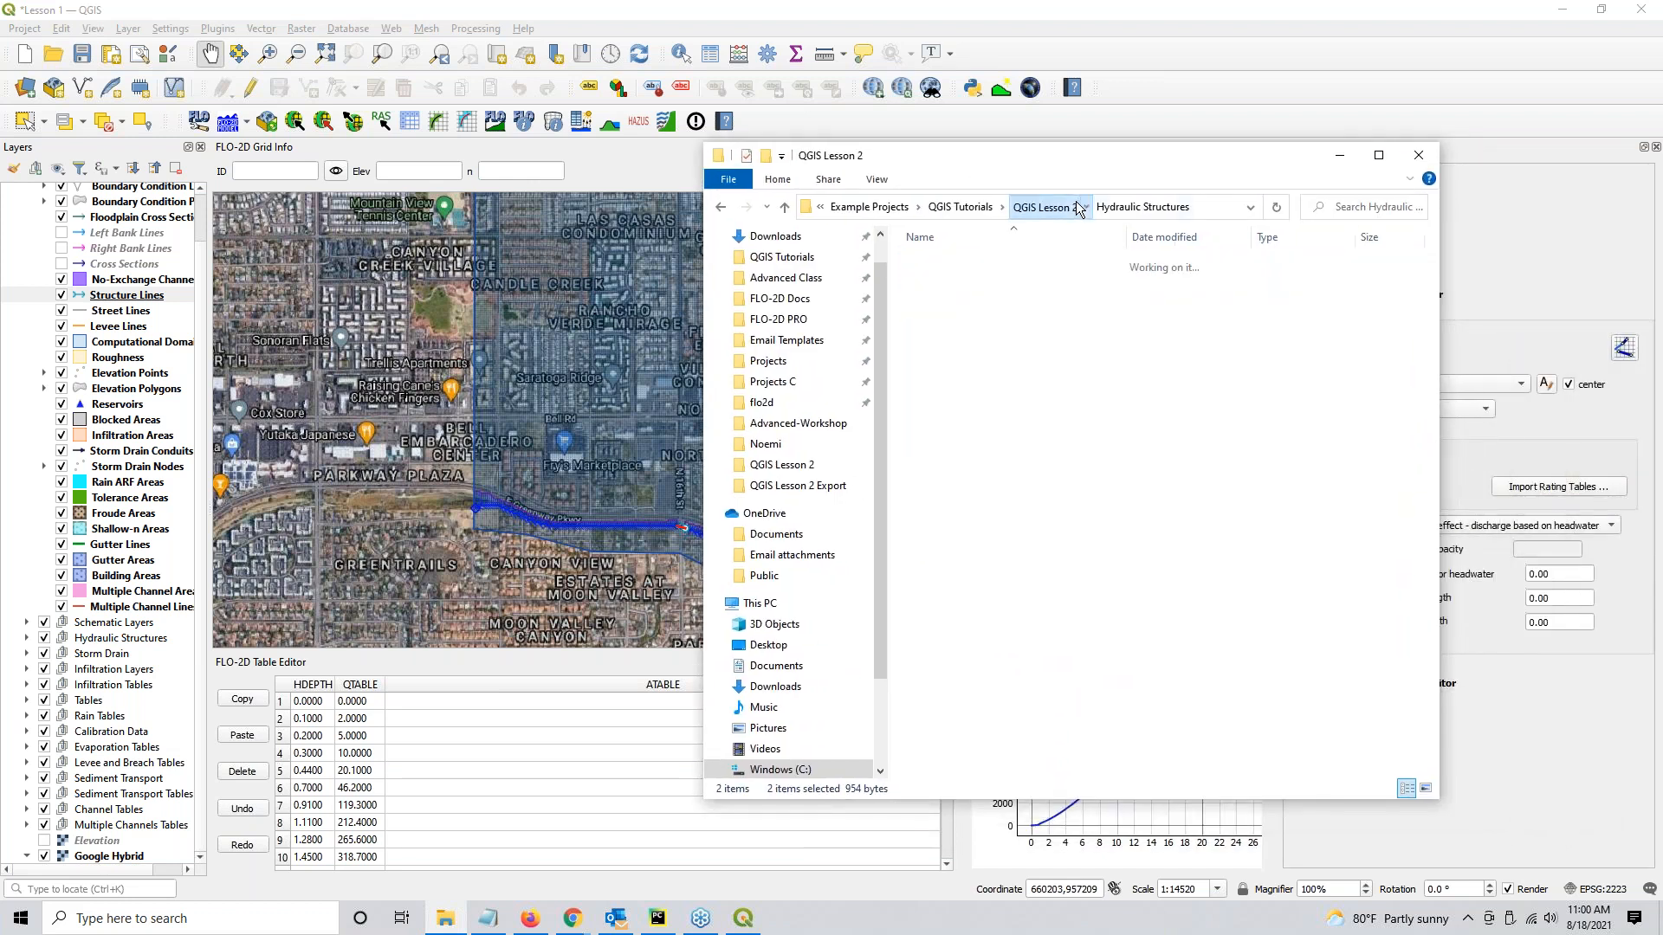
{"action": "double_click", "coordinate": [967, 318]}
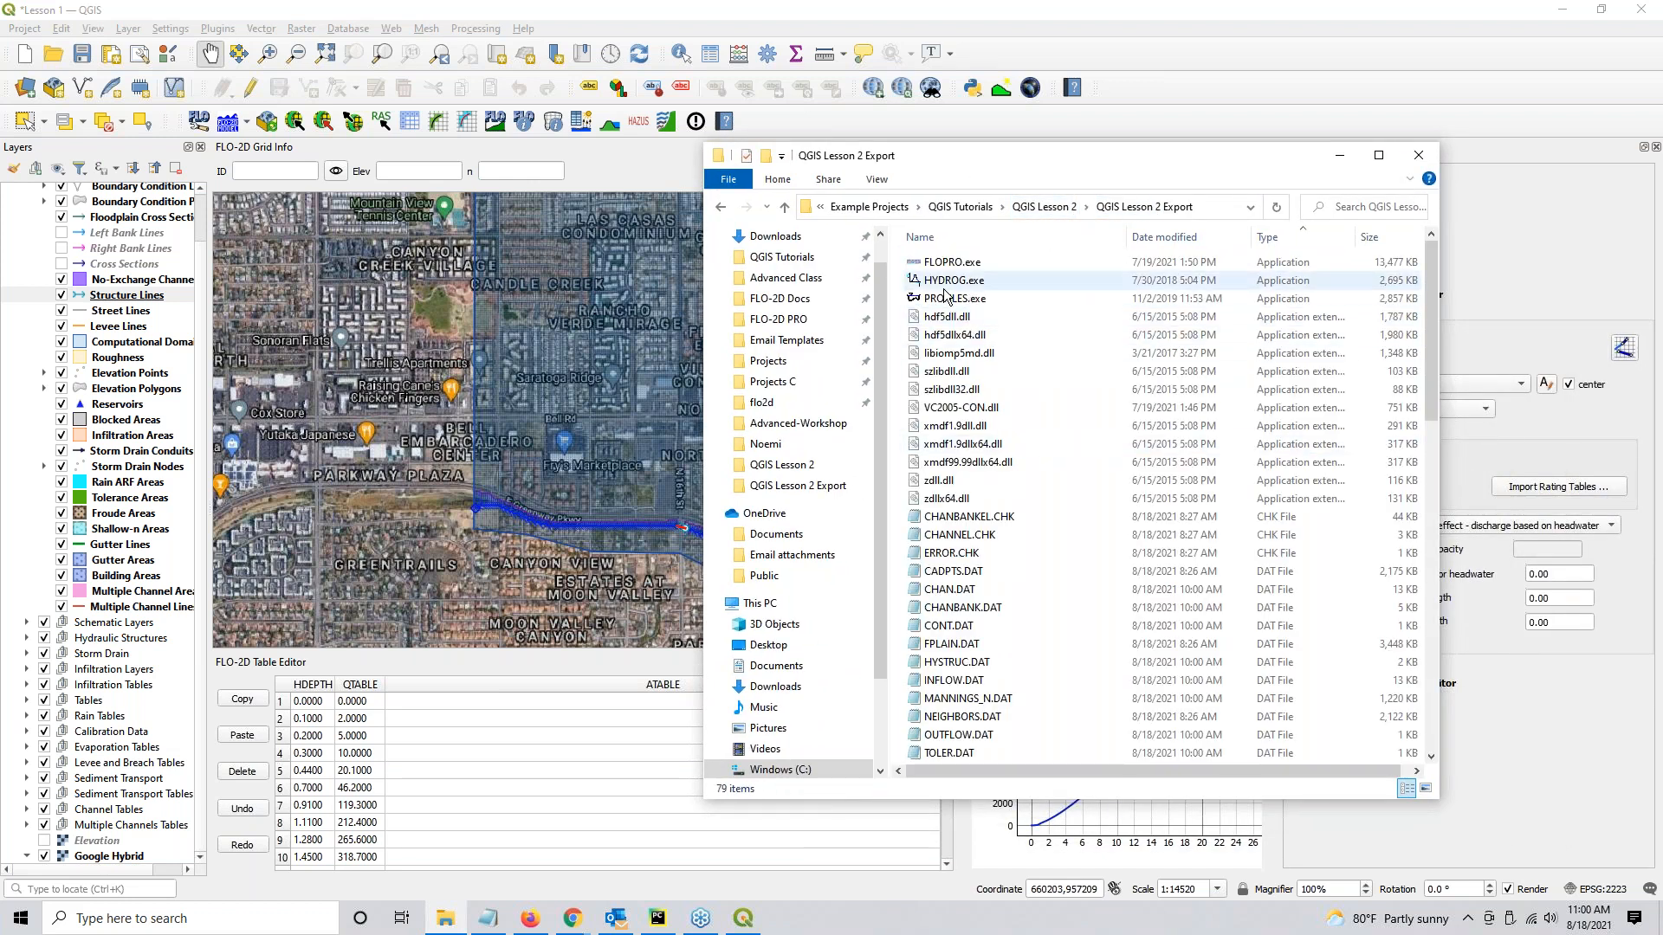
{"action": "scroll", "coordinate": [953, 589], "scroll_direction": "down", "scroll_amount": 15}
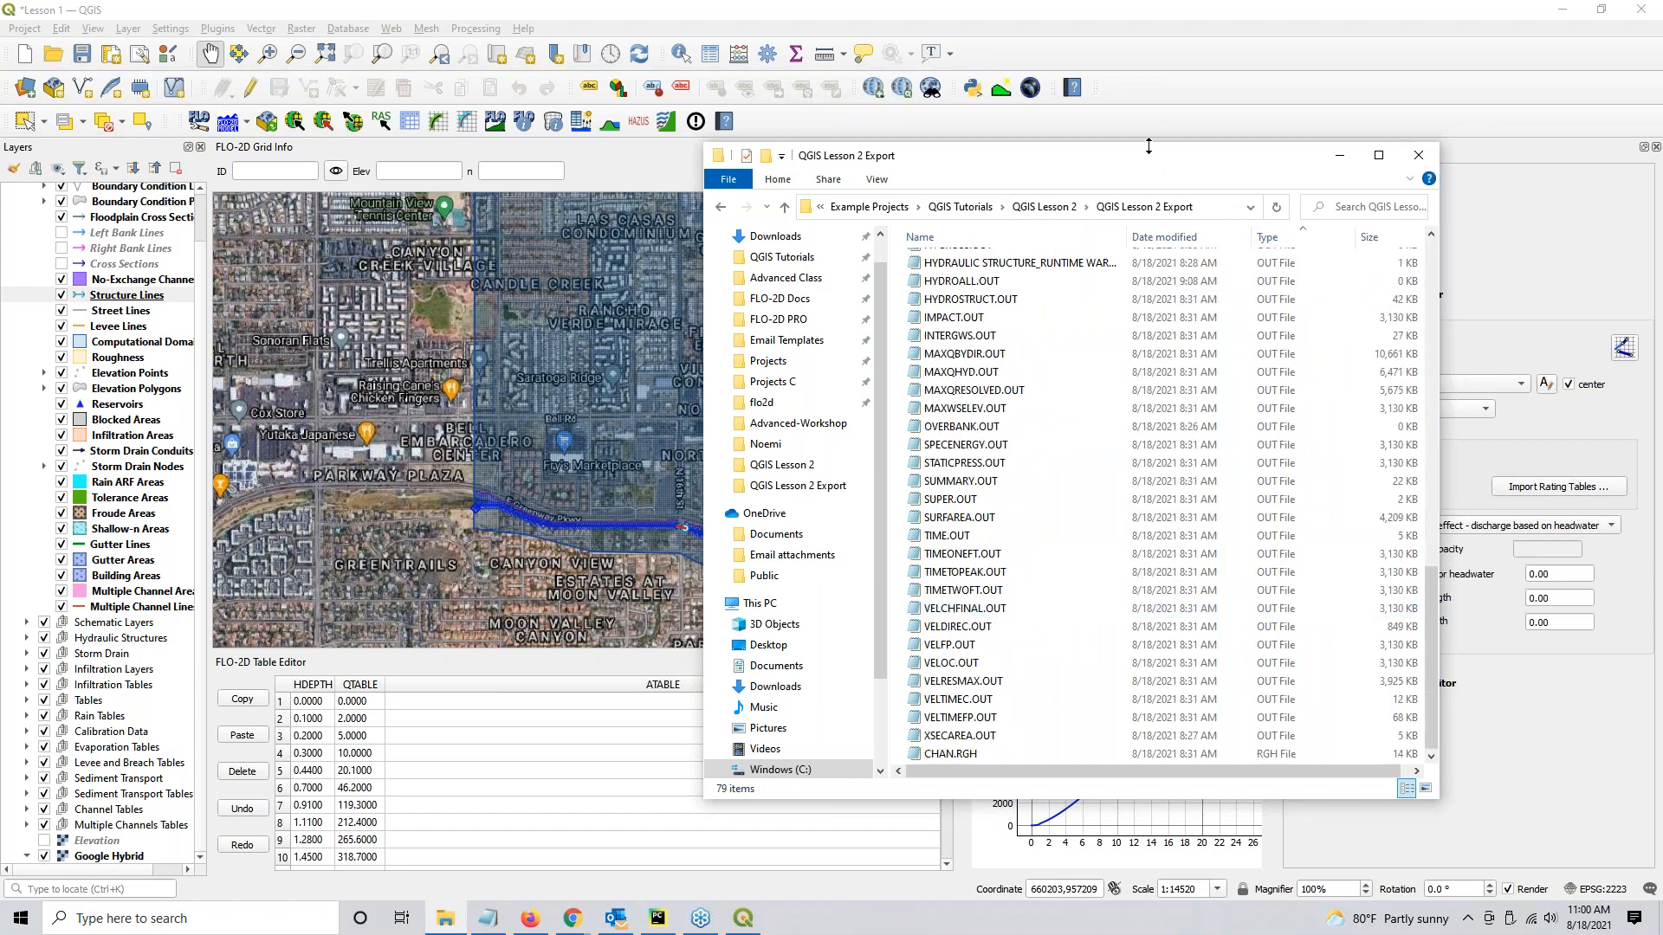
{"action": "left_click_drag", "start_coordinate": [1022, 159], "coordinate": [1662, 212]}
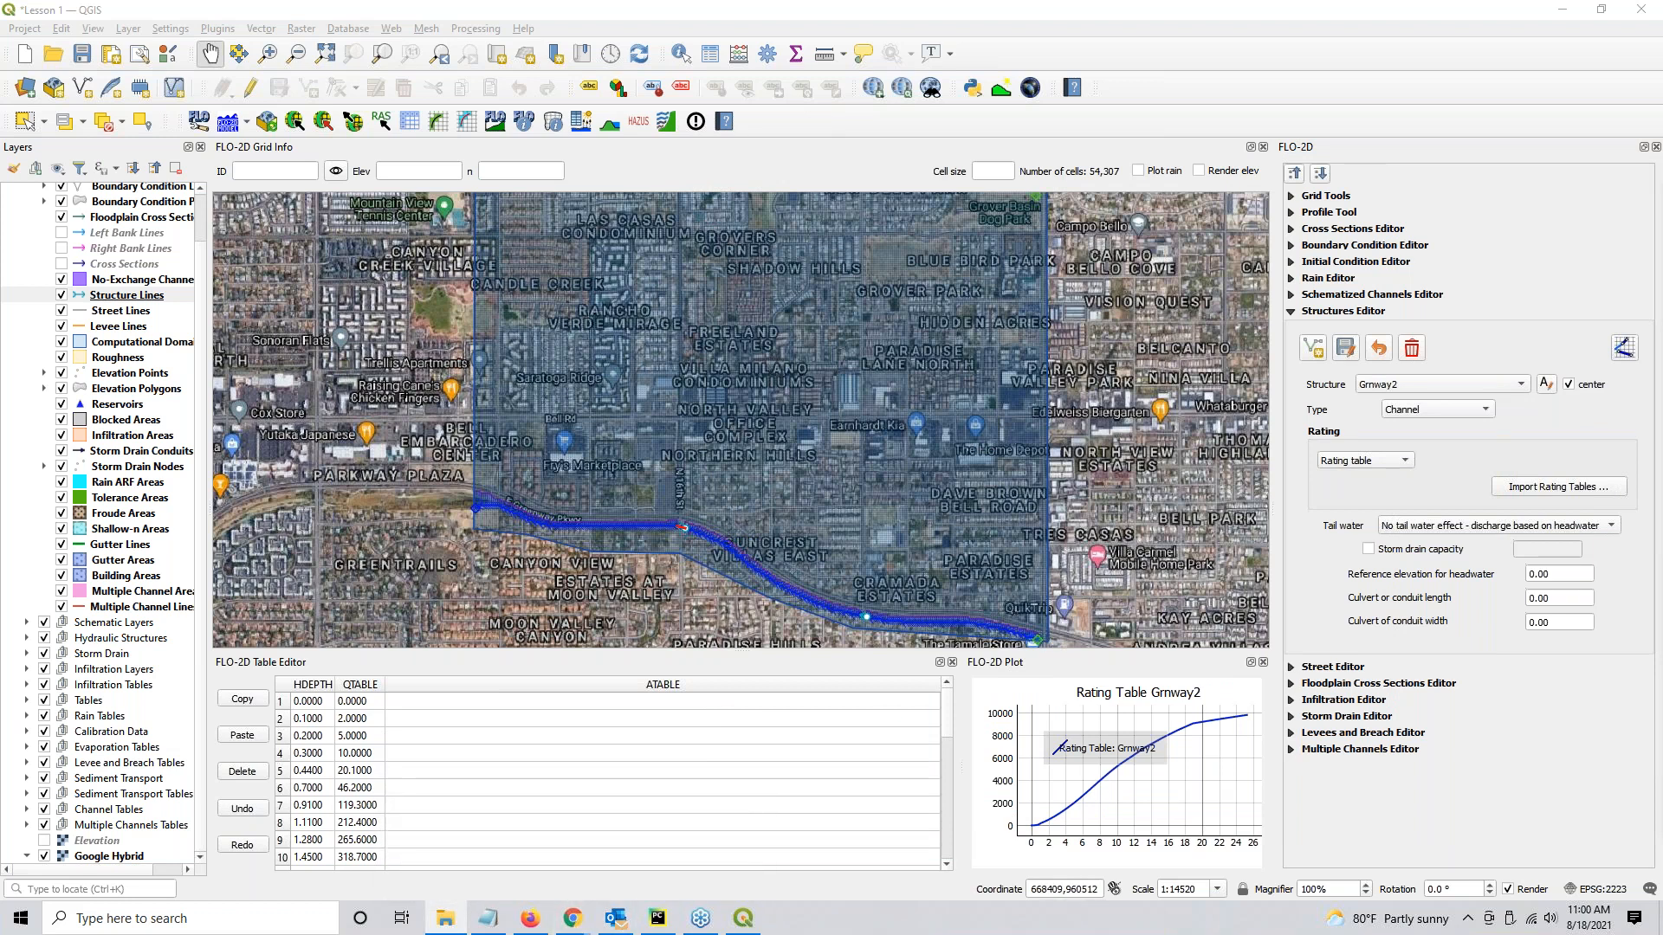
{"action": "left_click_drag", "start_coordinate": [1662, 185], "coordinate": [918, 144]}
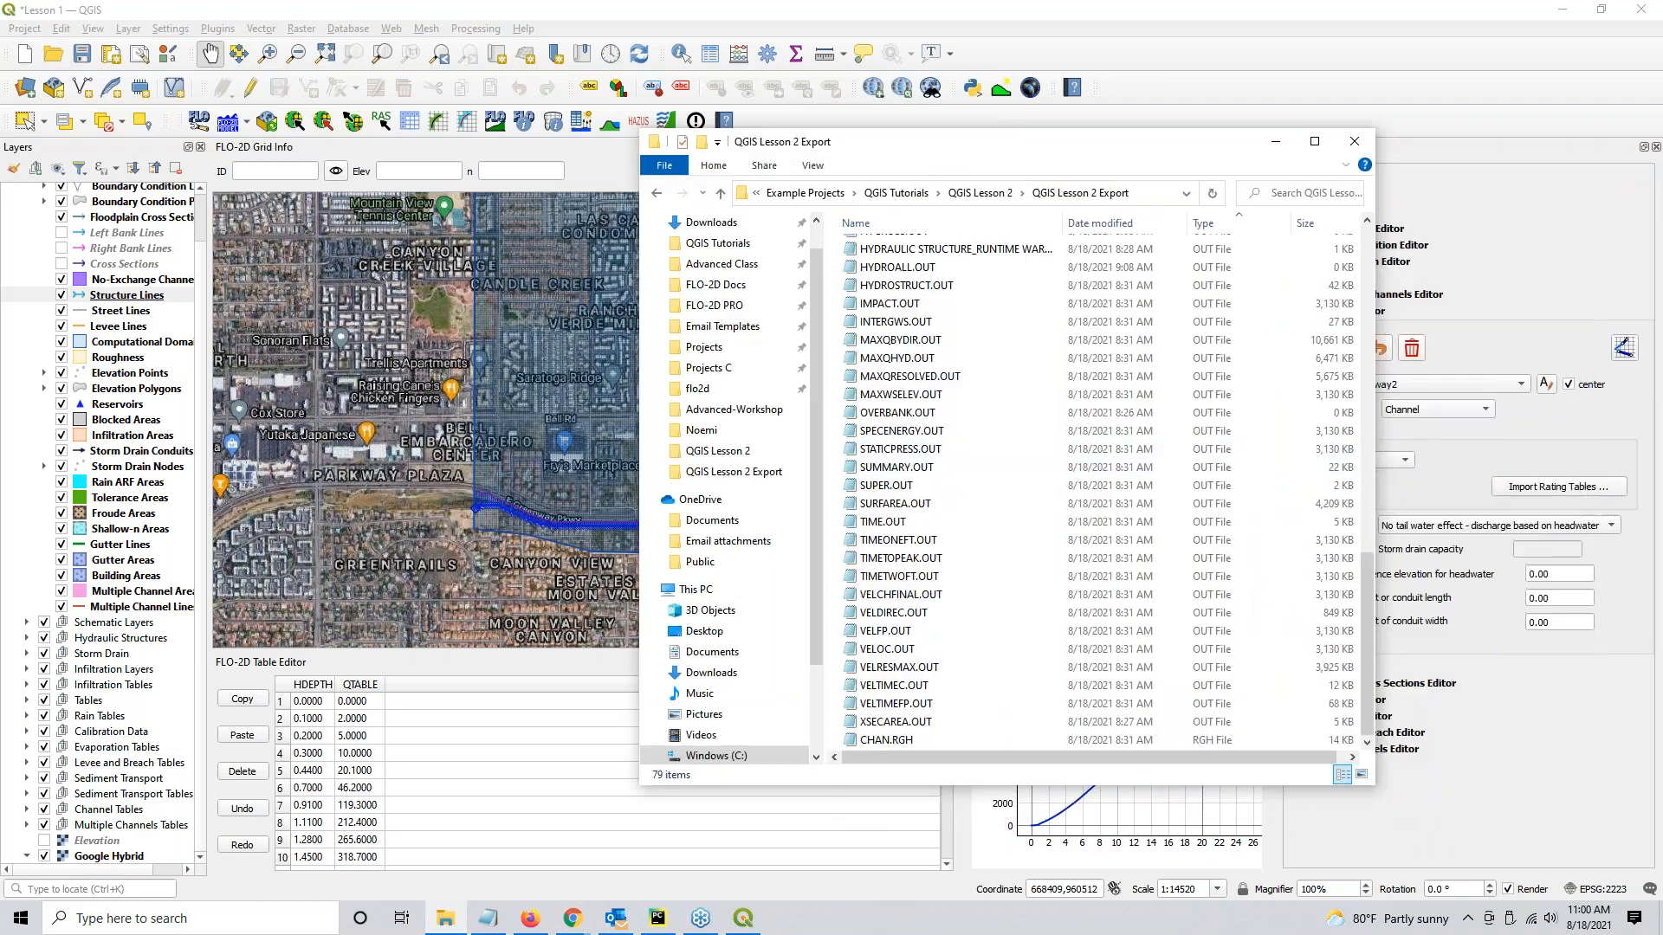
{"action": "left_click_drag", "start_coordinate": [1027, 139], "coordinate": [1662, 160]}
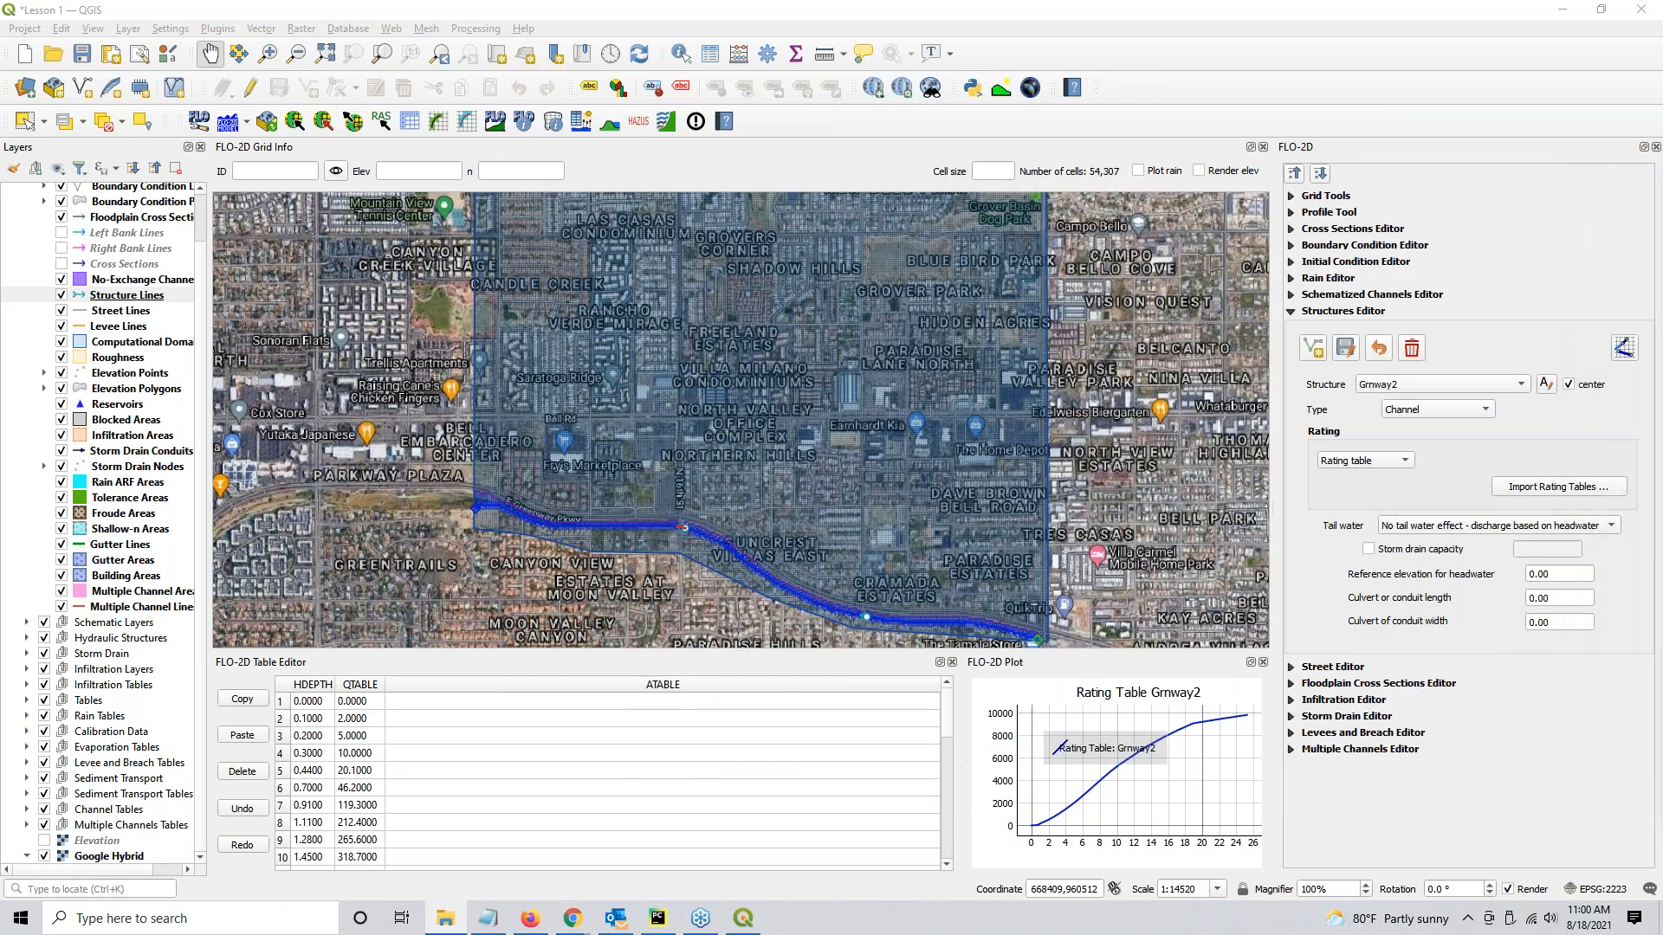
{"action": "scroll", "coordinate": [1044, 394], "scroll_direction": "down", "scroll_amount": 1}
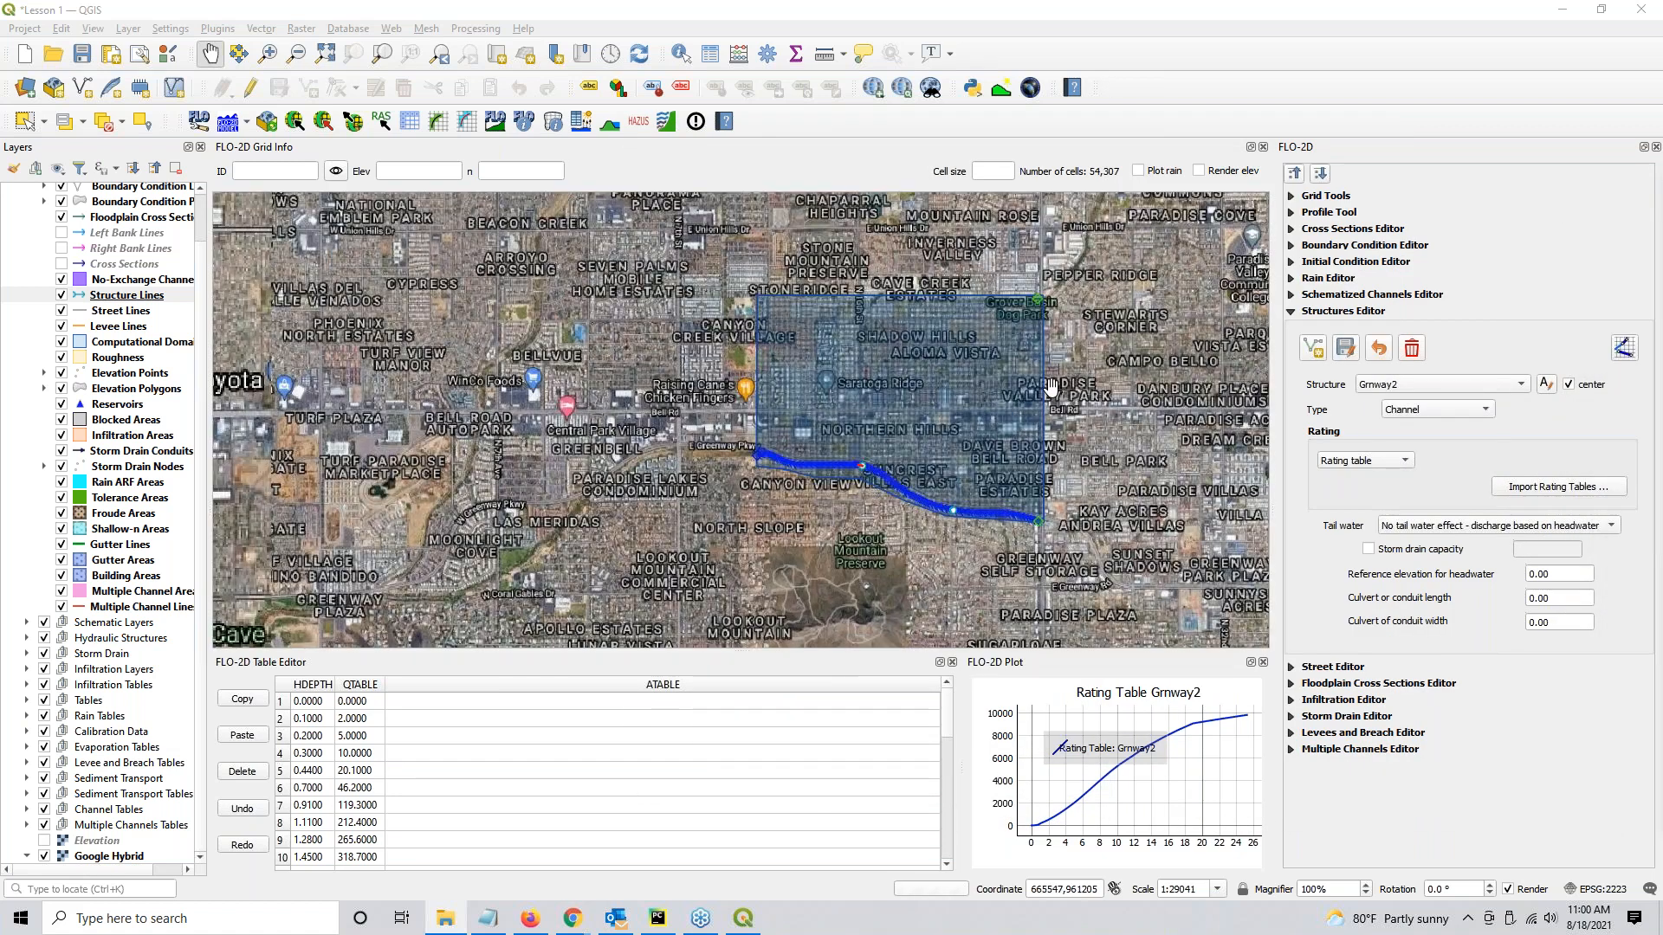
{"action": "left_click_drag", "start_coordinate": [1051, 387], "coordinate": [888, 413]}
{"action": "scroll", "coordinate": [888, 413], "scroll_direction": "up", "scroll_amount": 1}
{"action": "left_click_drag", "start_coordinate": [734, 476], "coordinate": [838, 458]}
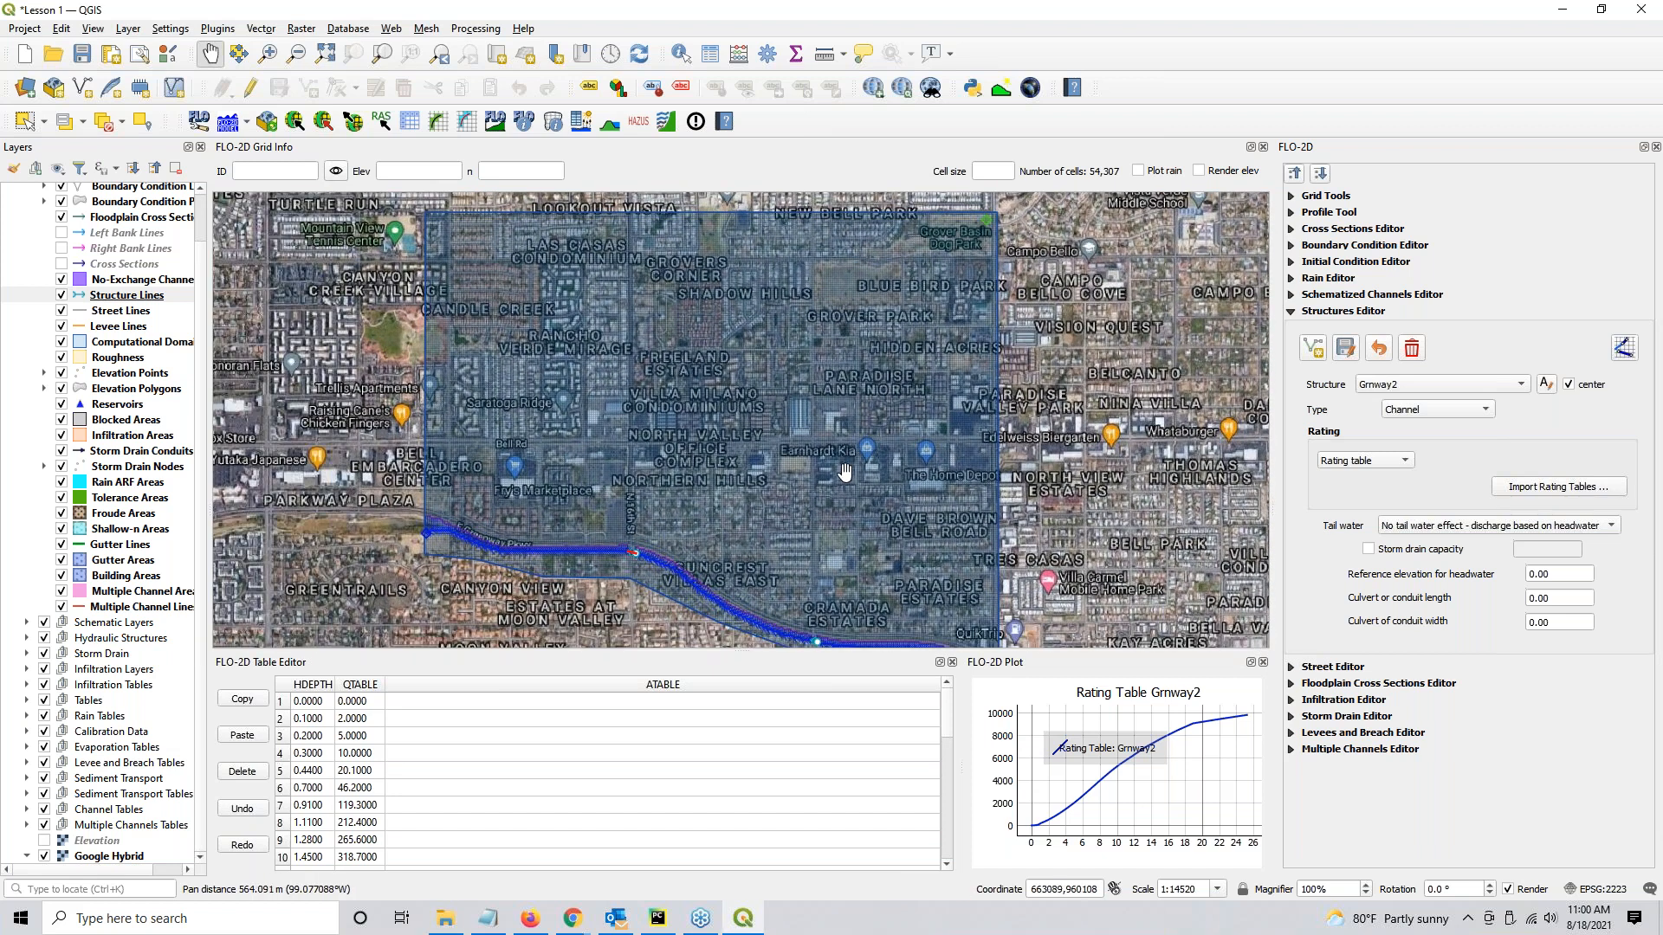